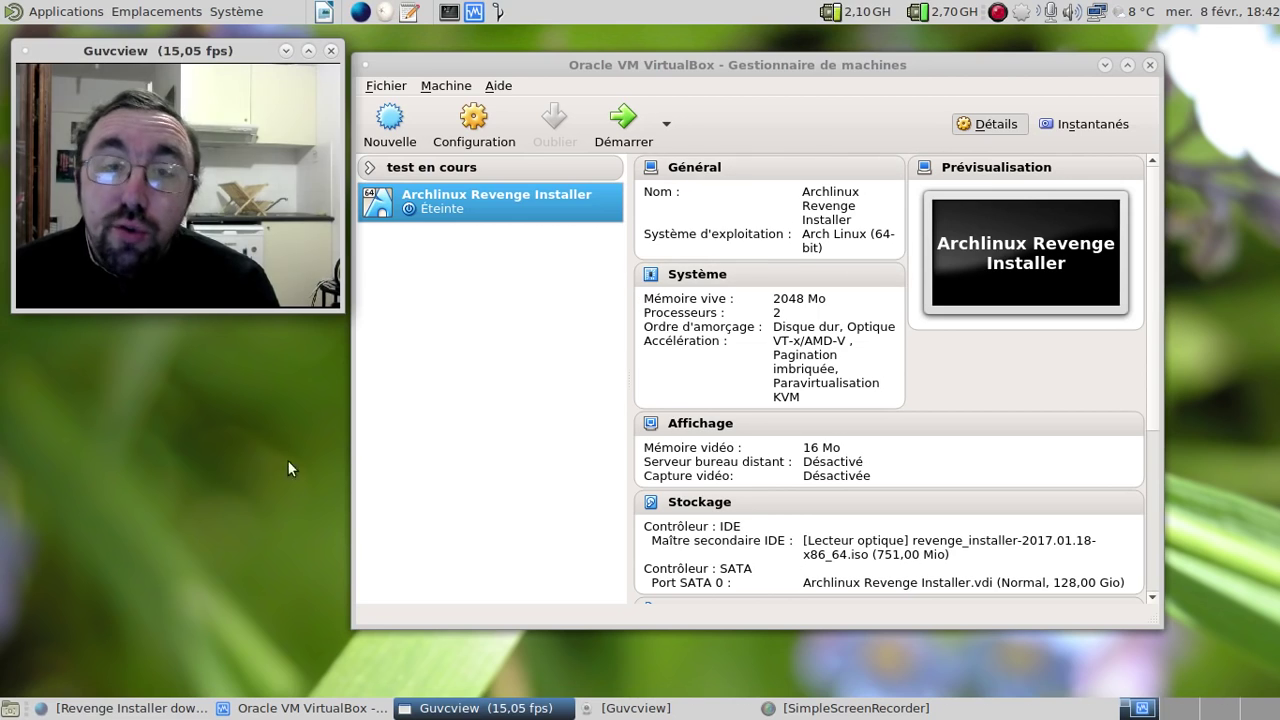
- Review the Revenge Installer feature list on its SourceForge page in the web browser, and close the browser
left_click(120, 708)
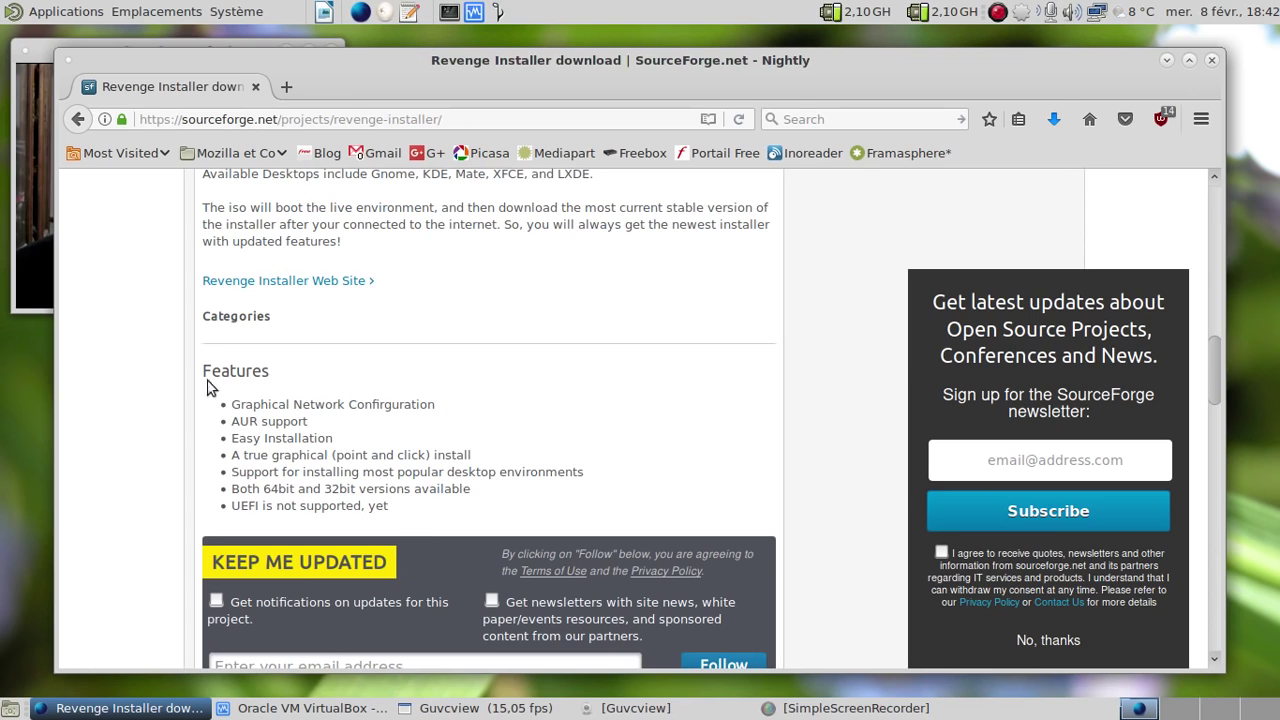
left_click(30, 282)
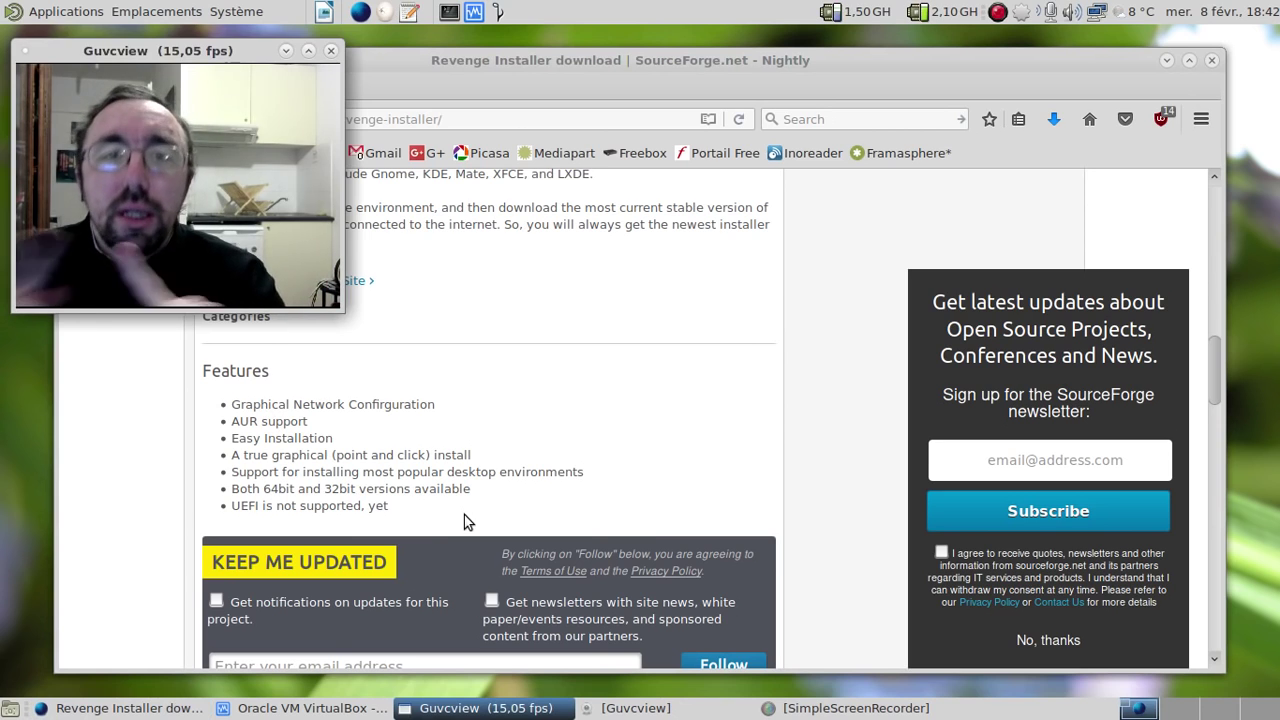
scroll(465, 521, "up", 1)
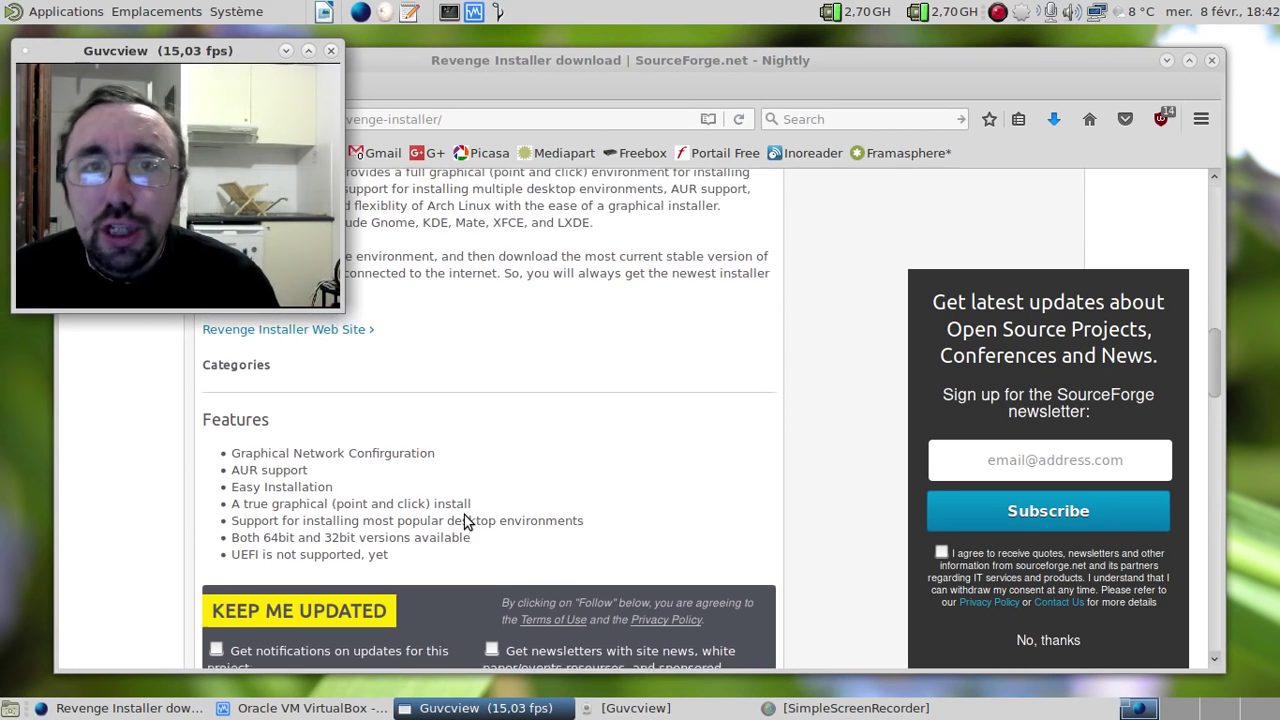
left_click(1213, 64)
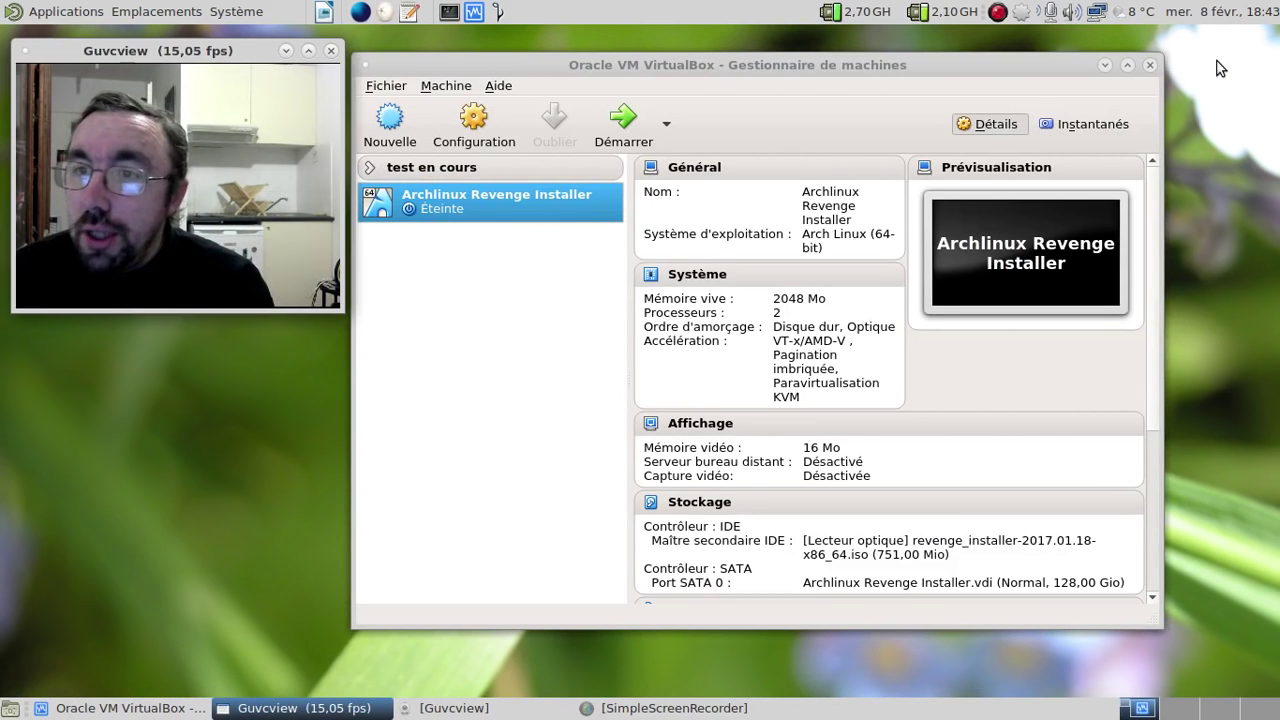
- Review the Archlinux Revenge Installer machine's details in VirtualBox, start that machine and minimize the machine manager
scroll(938, 382, "down", 3)
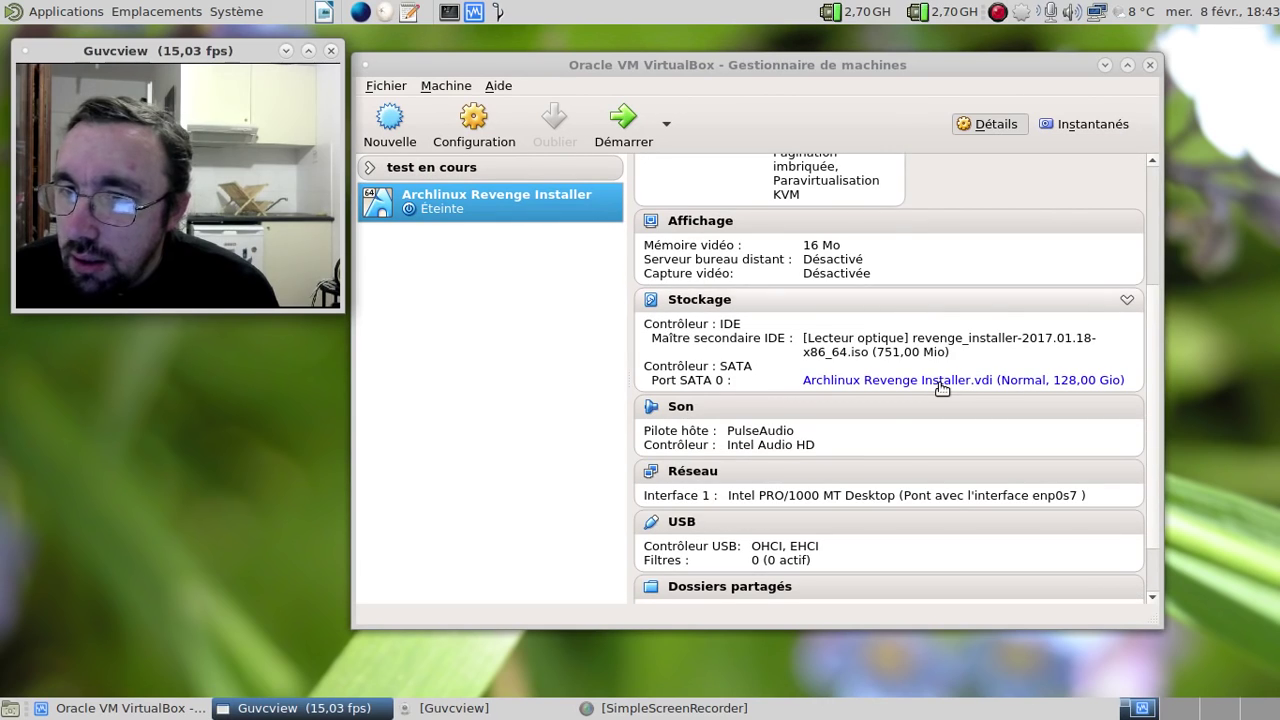
scroll(938, 384, "up", 3)
scroll(938, 384, "down", 3)
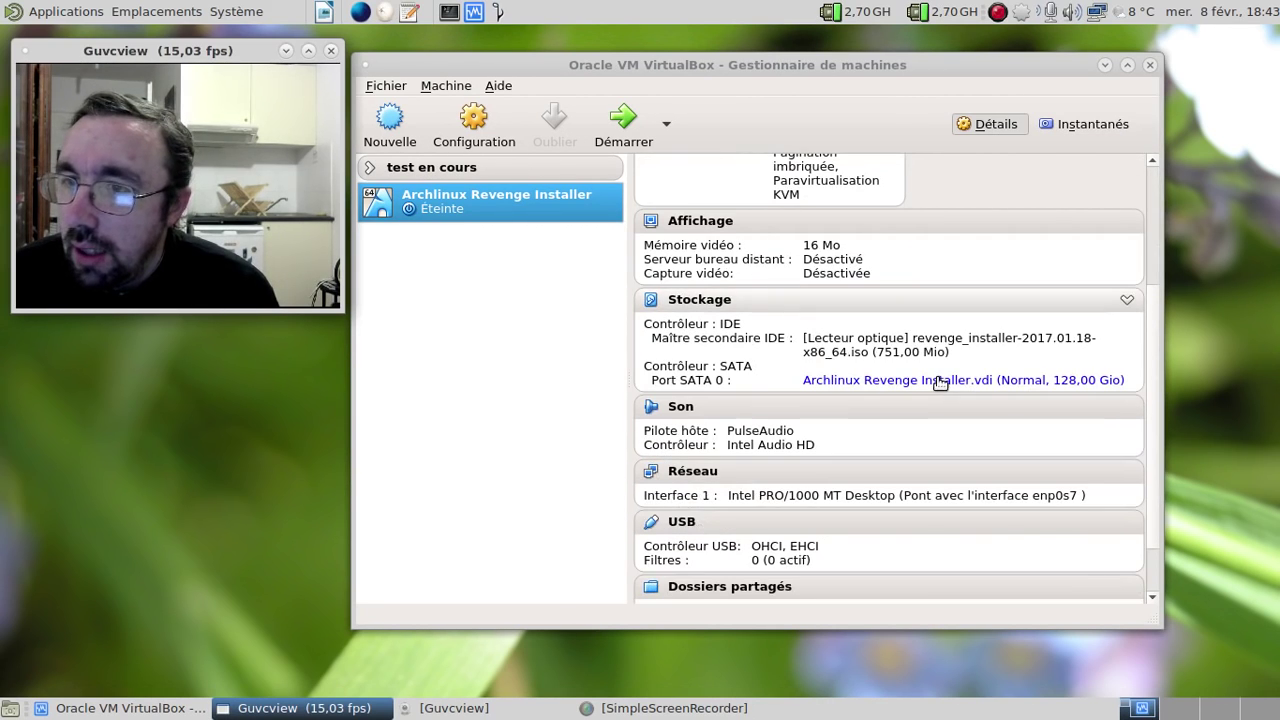
scroll(1077, 471, "up", 3)
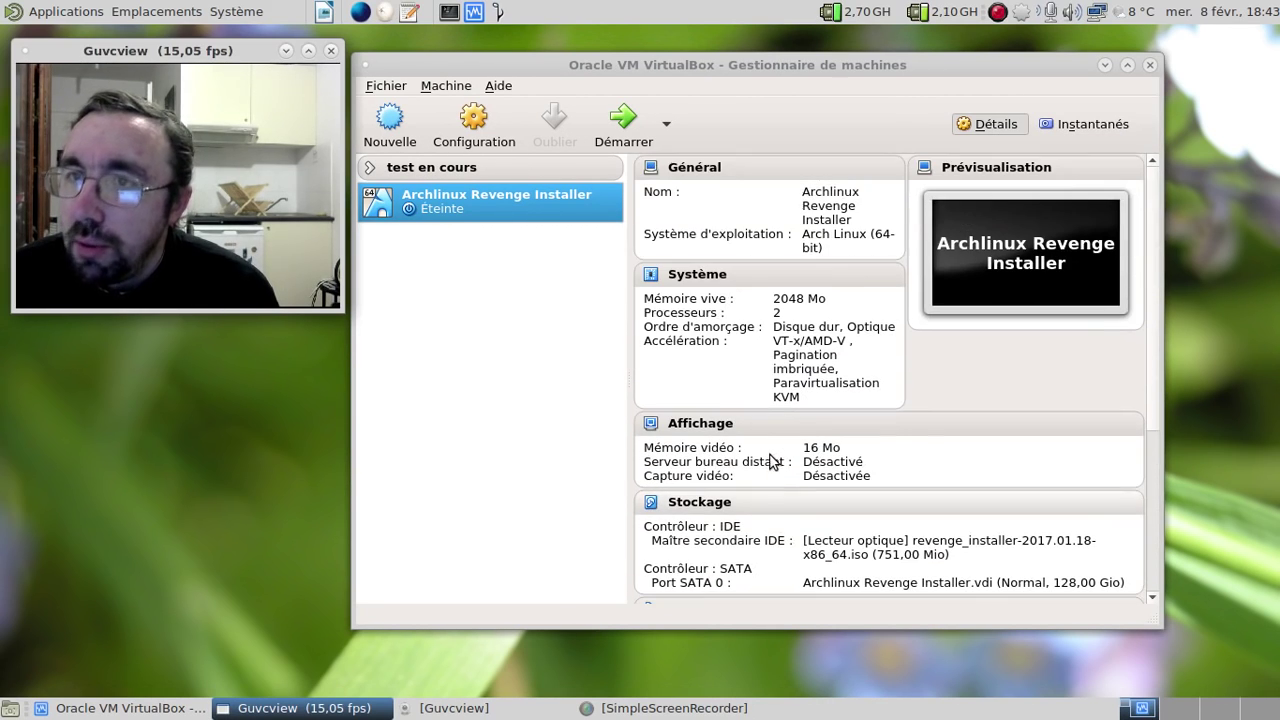
left_click(630, 118)
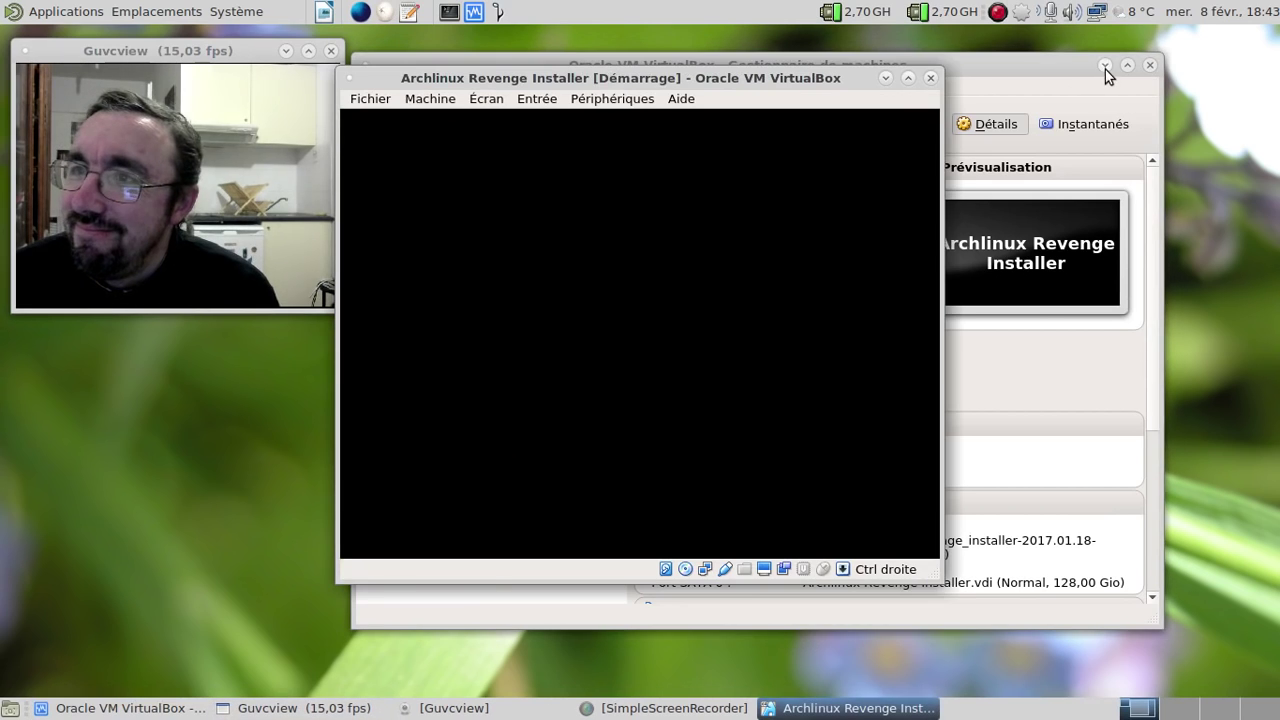
left_click(1105, 67)
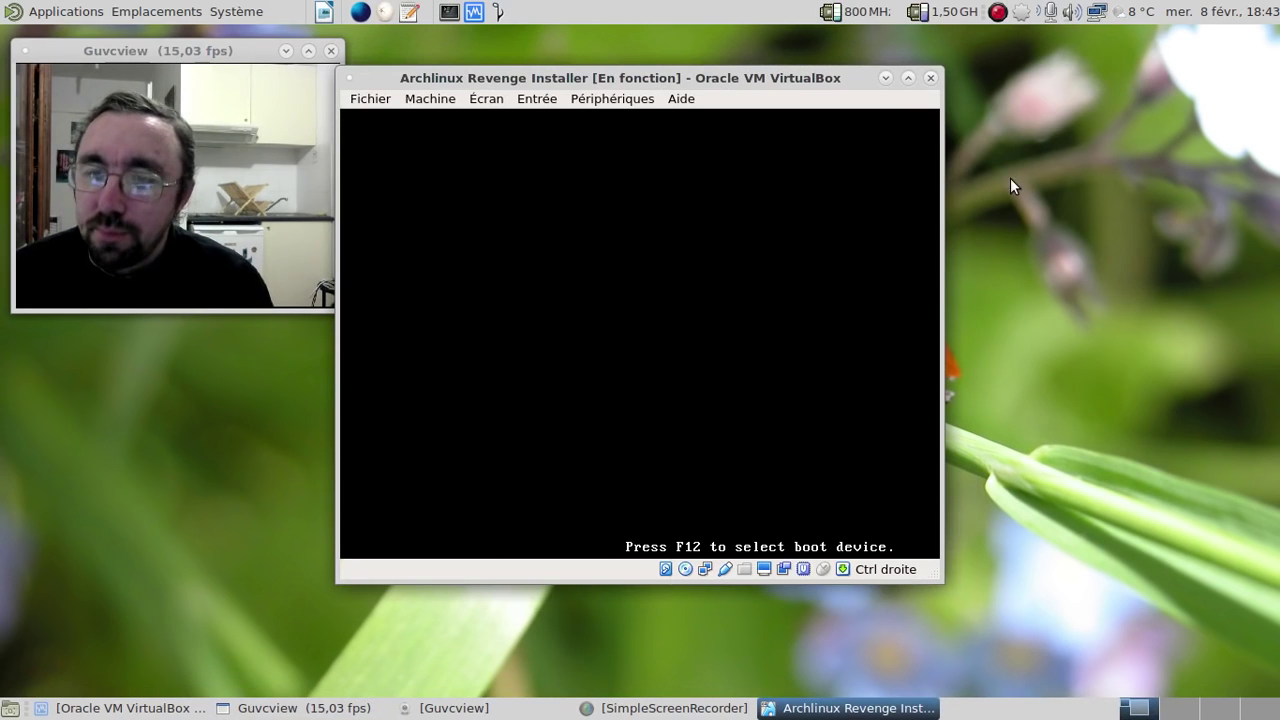
left_click_drag(643, 77, 675, 62)
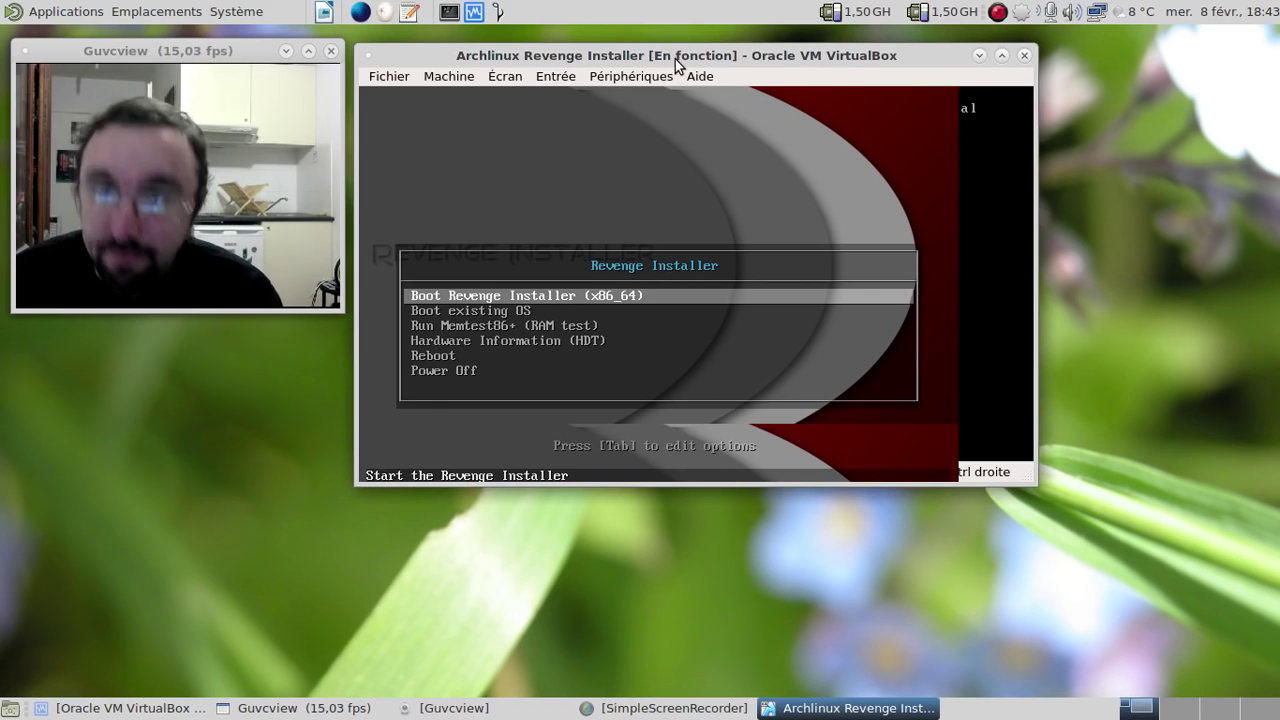
- Restart the running Archlinux Revenge Installer virtual machine and confirm the reset
left_click(517, 78)
mouse_move(458, 80)
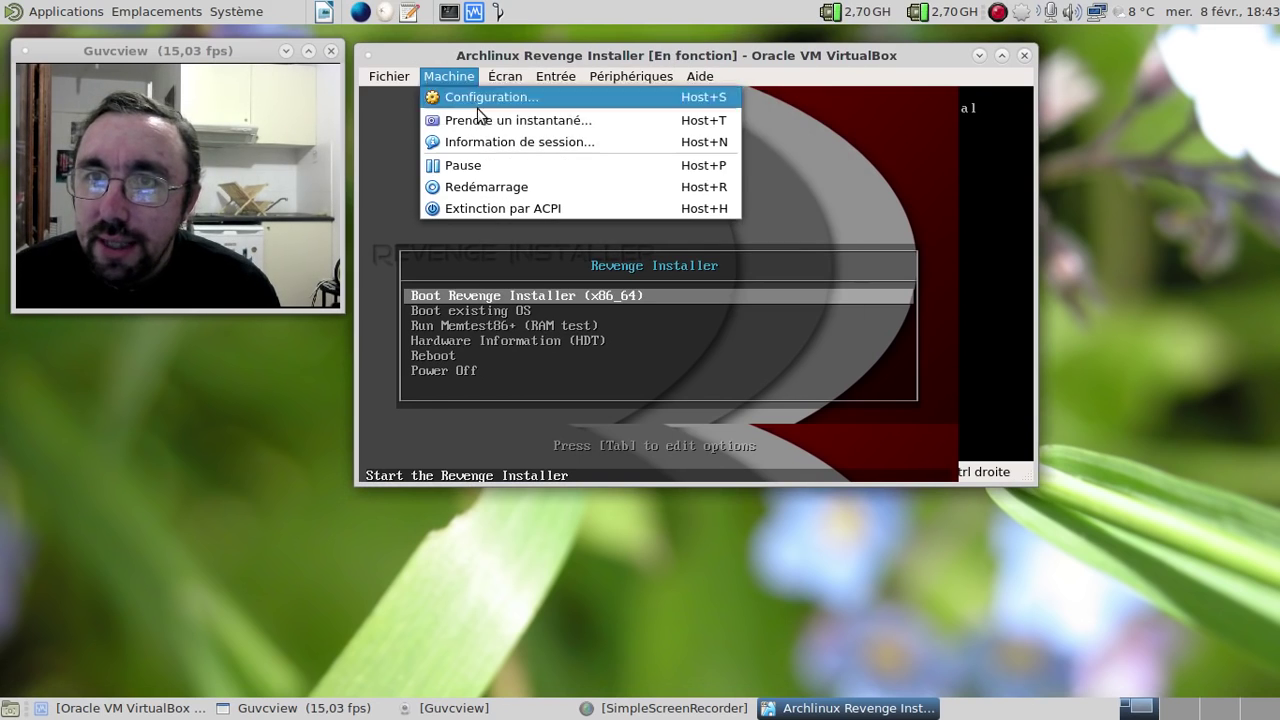
left_click(529, 188)
left_click(686, 360)
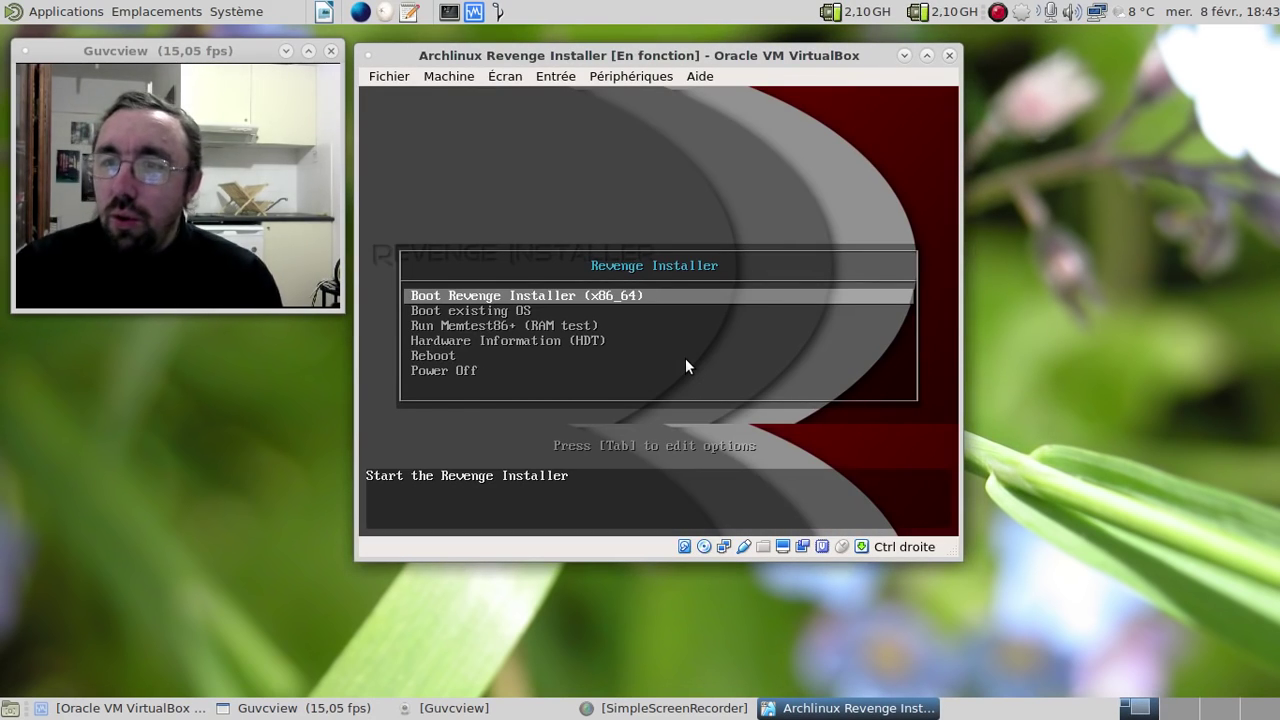
- Boot the "Boot Revenge Installer (x86_64)" entry from the boot menu
key("Down")
key("Up")
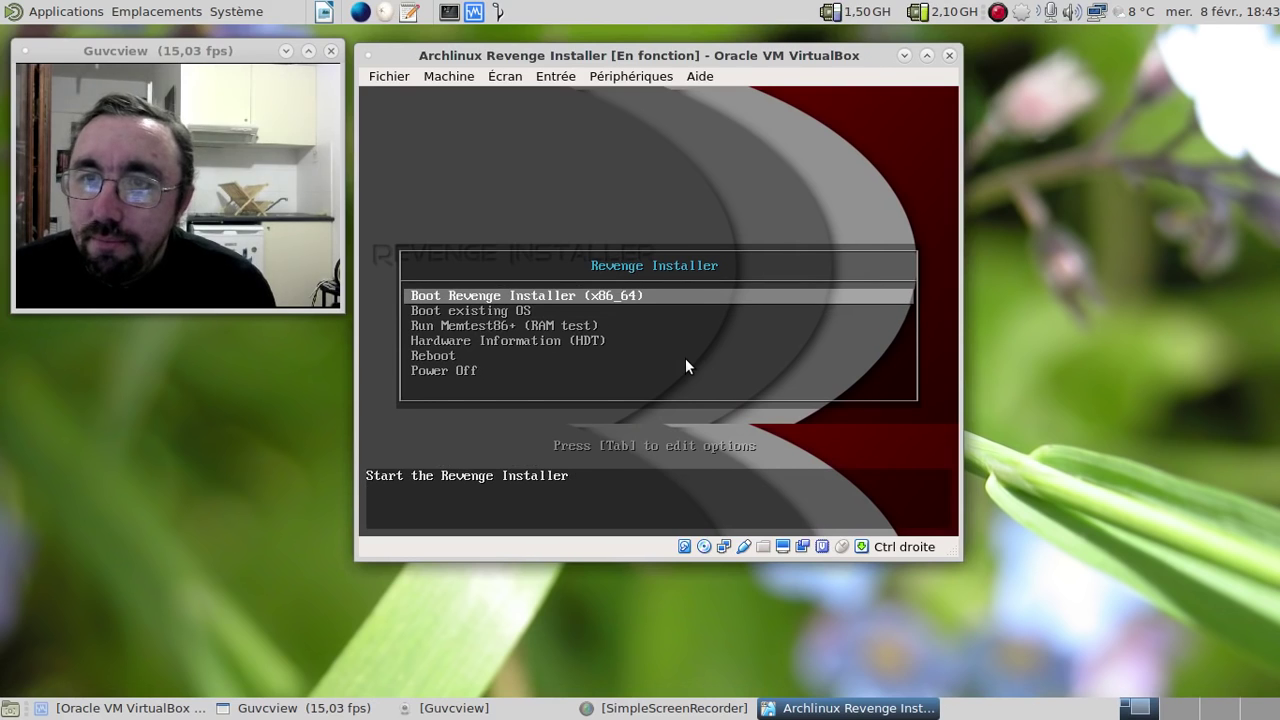
key("Return")
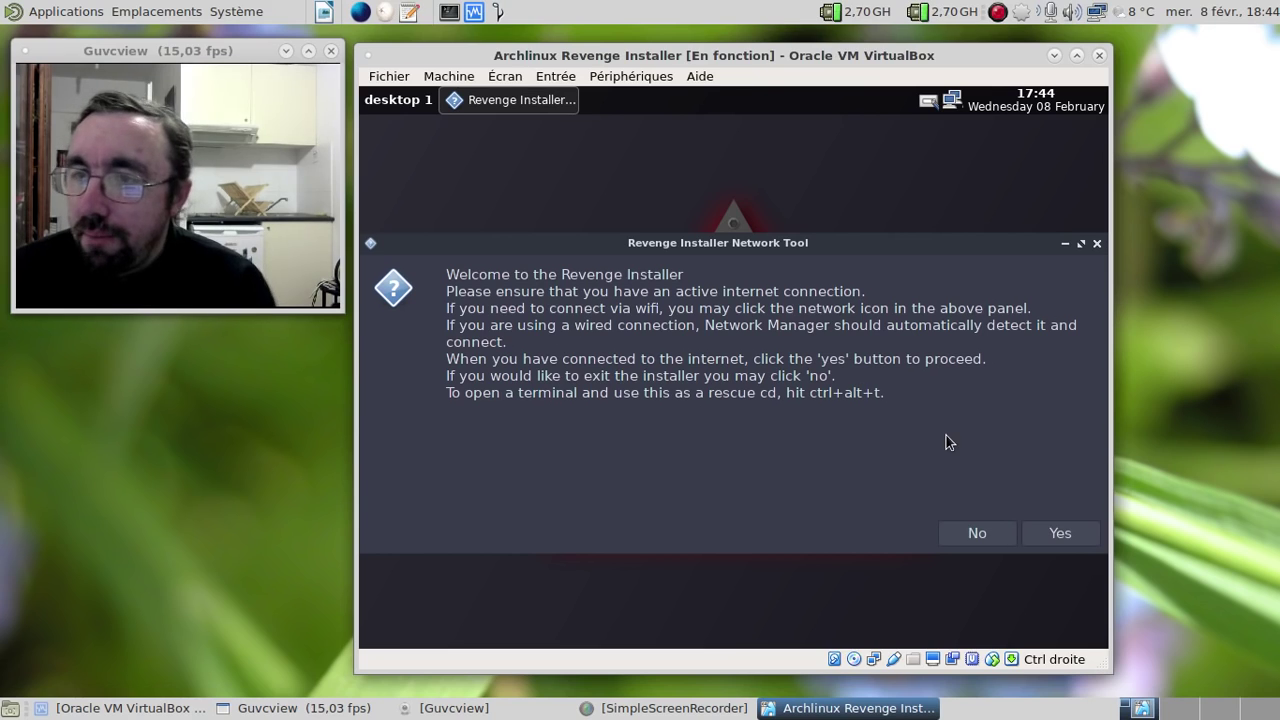
- Accept the network and welcome prompts of the installer and choose Automatic Partitioning
left_click(1058, 534)
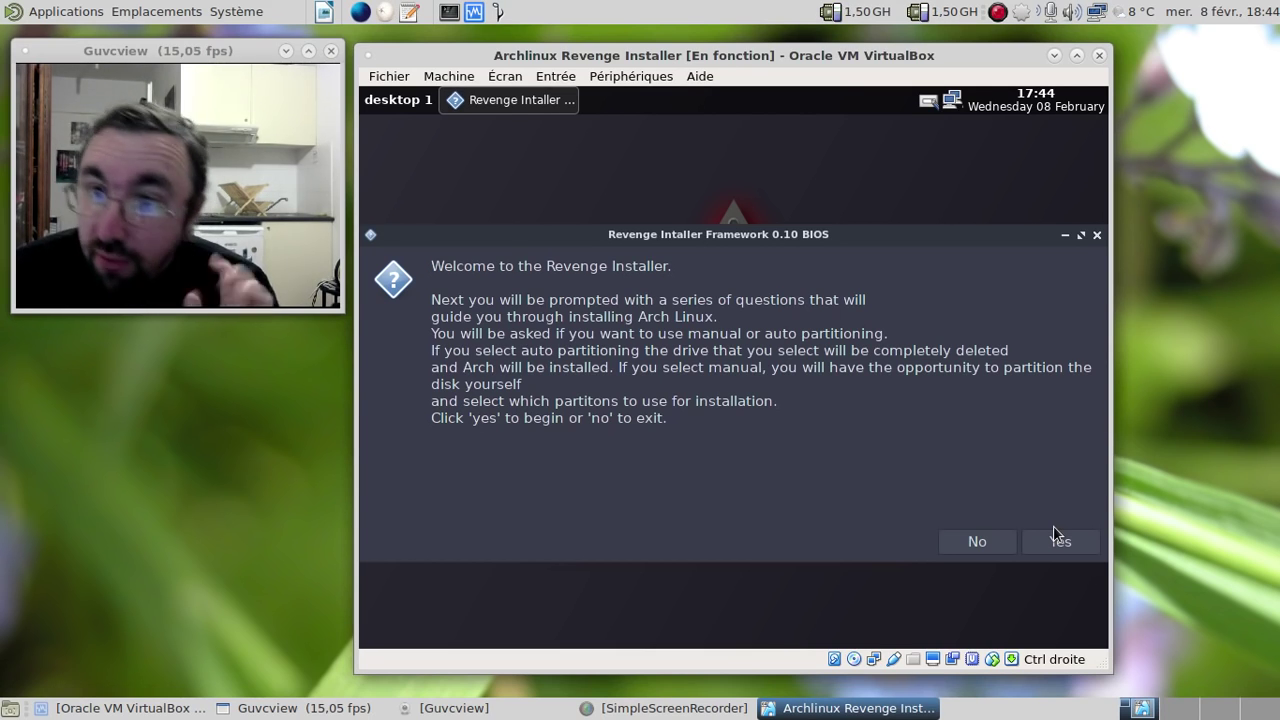
left_click(1062, 547)
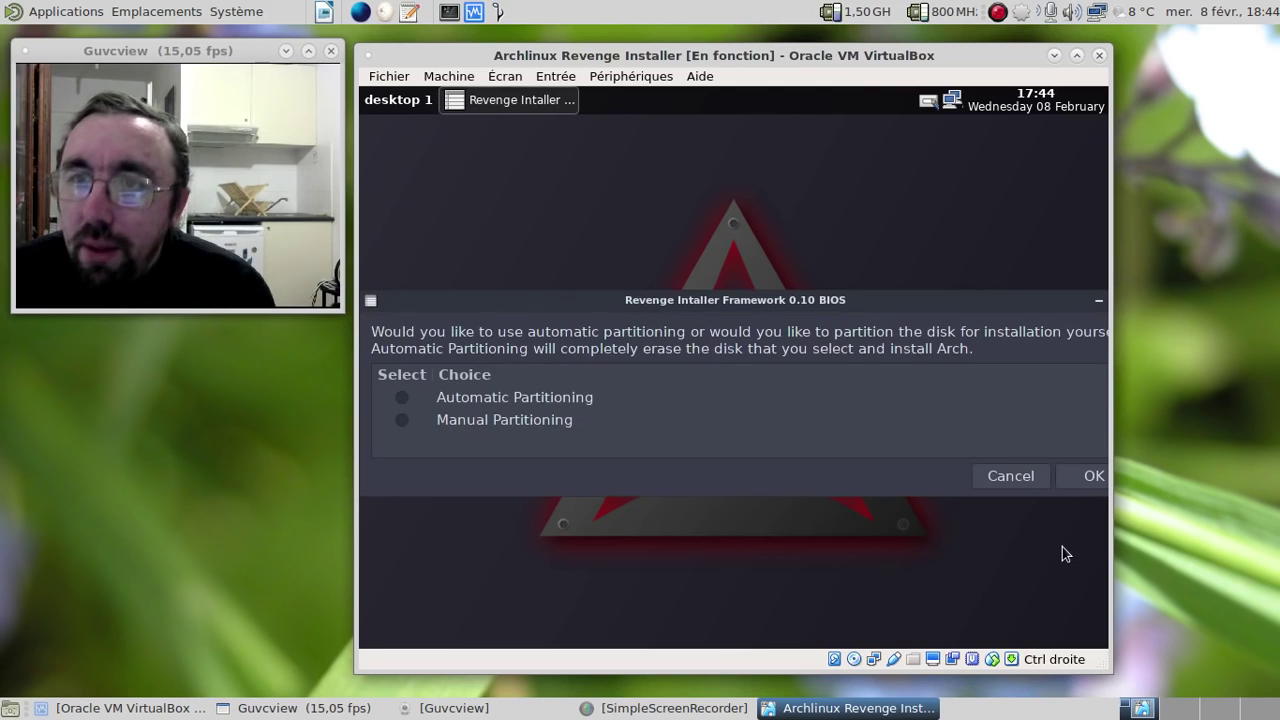
left_click(401, 398)
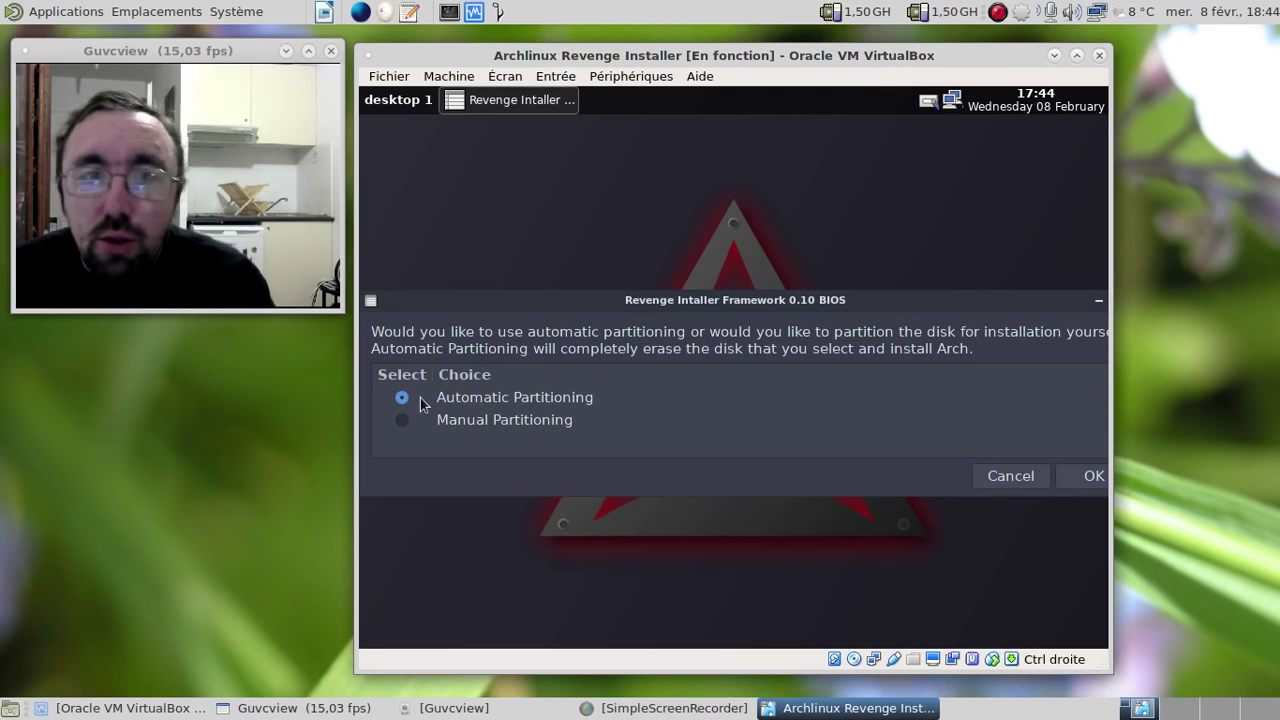
left_click(1089, 477)
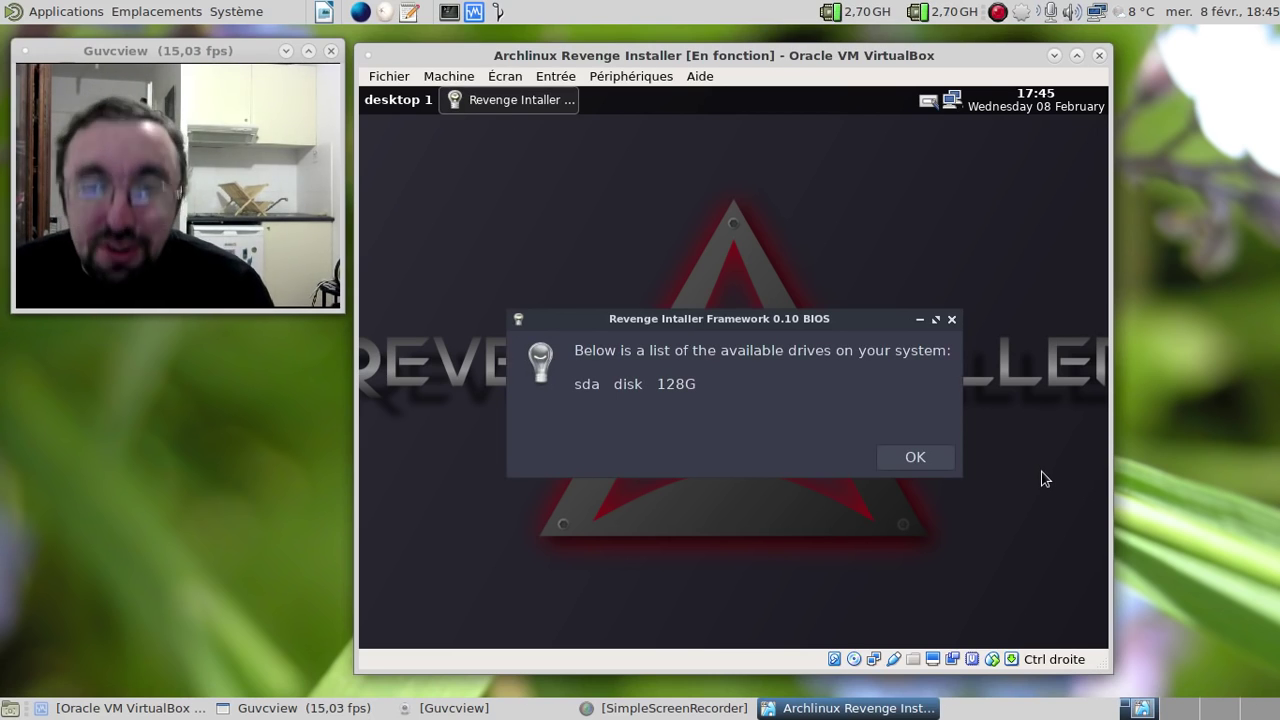
- Switch the virtual machine to full screen and open an Xterm terminal in the live session
key("ctrl+f")
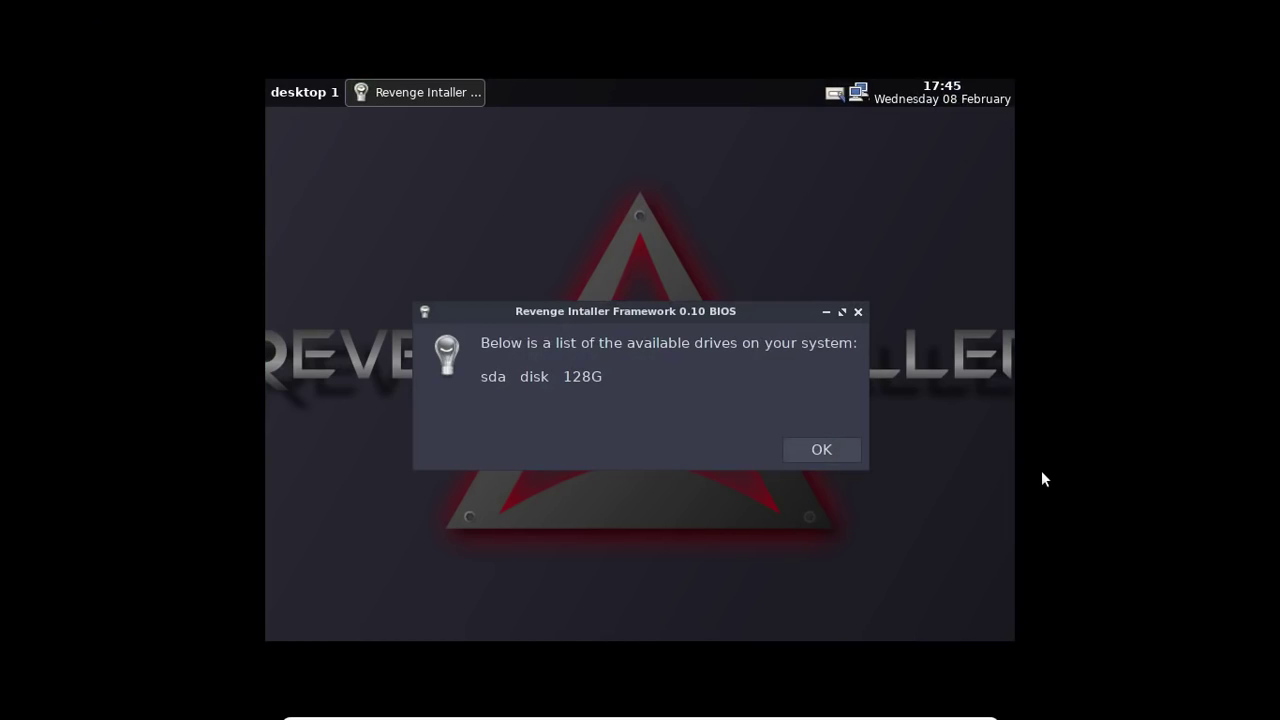
right_click(540, 151)
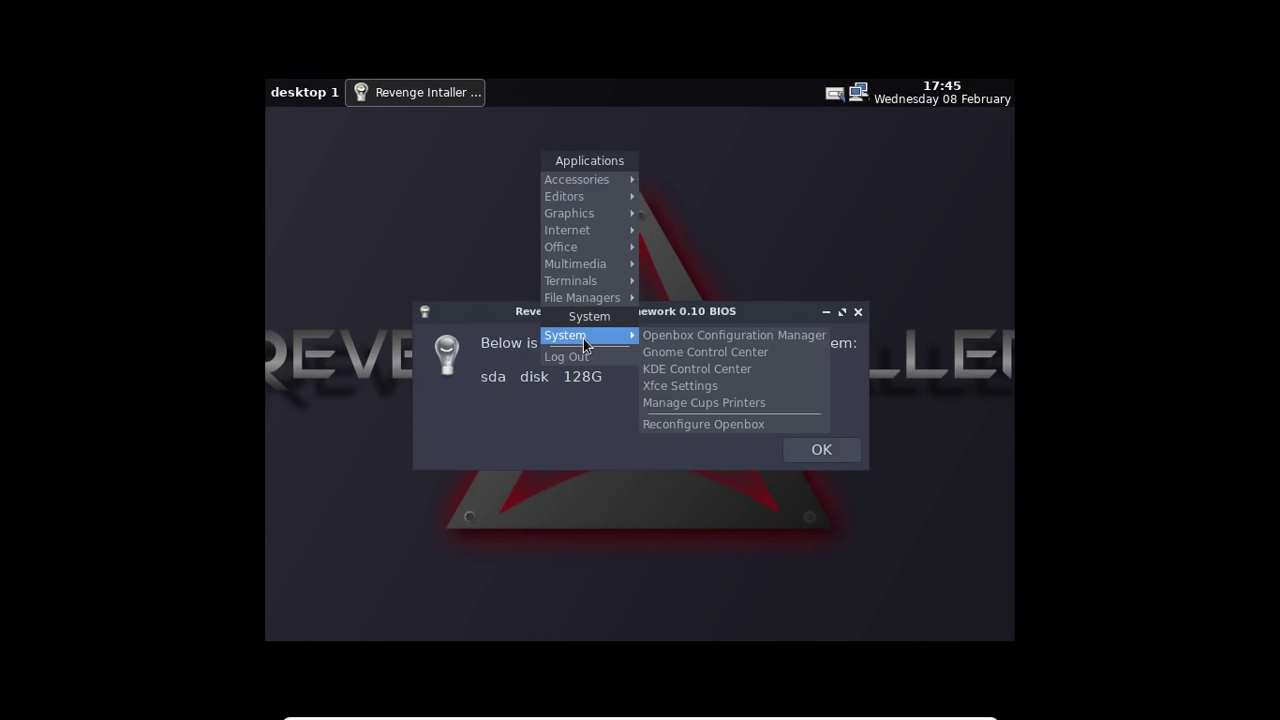
mouse_move(581, 183)
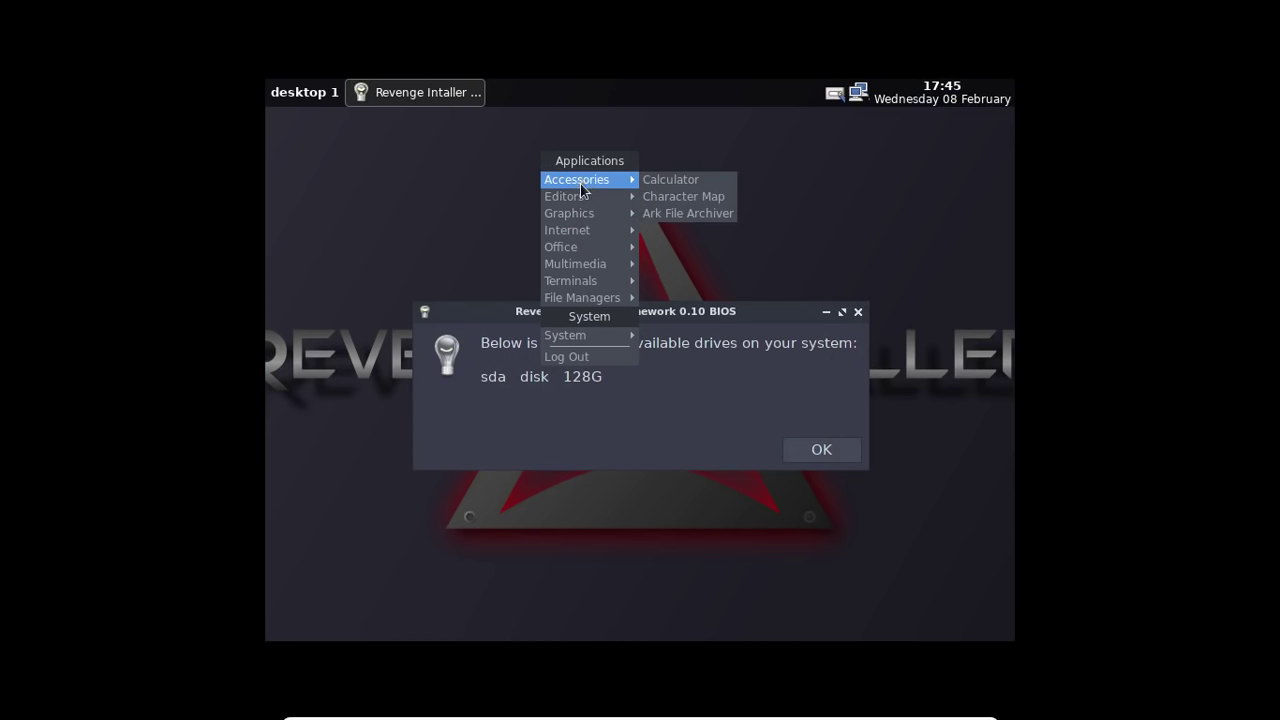
mouse_move(596, 282)
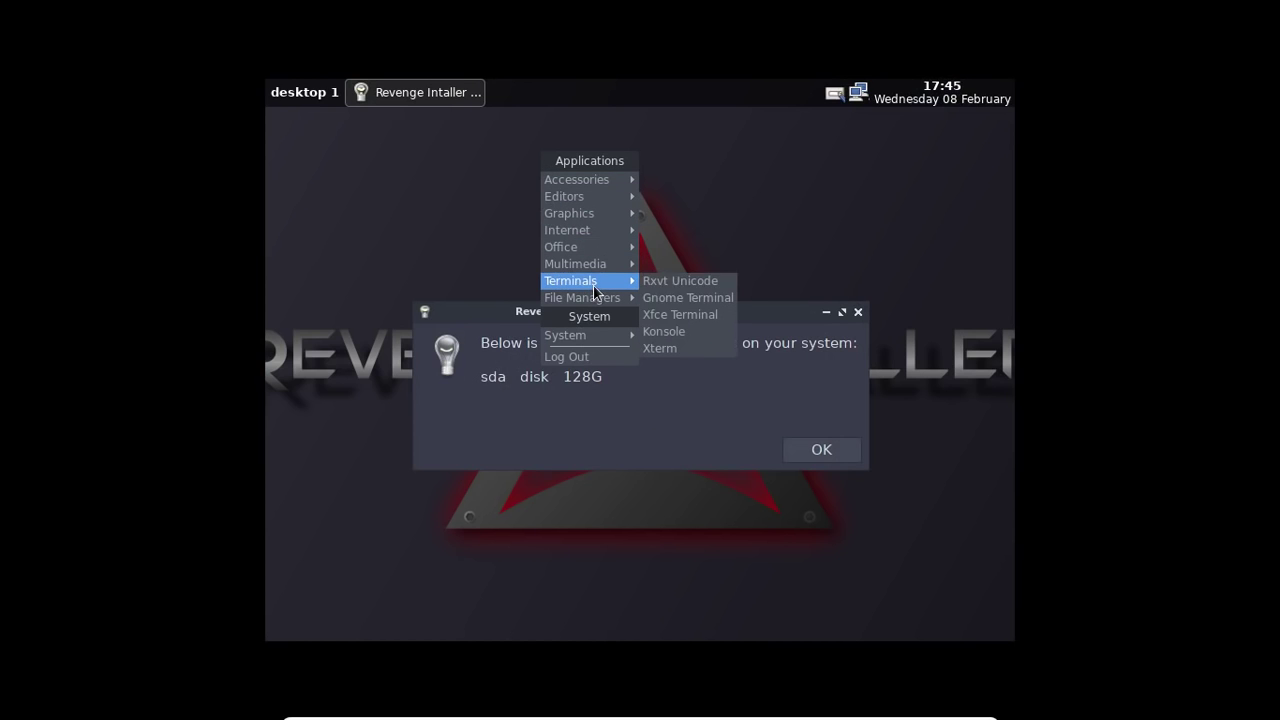
left_click(662, 348)
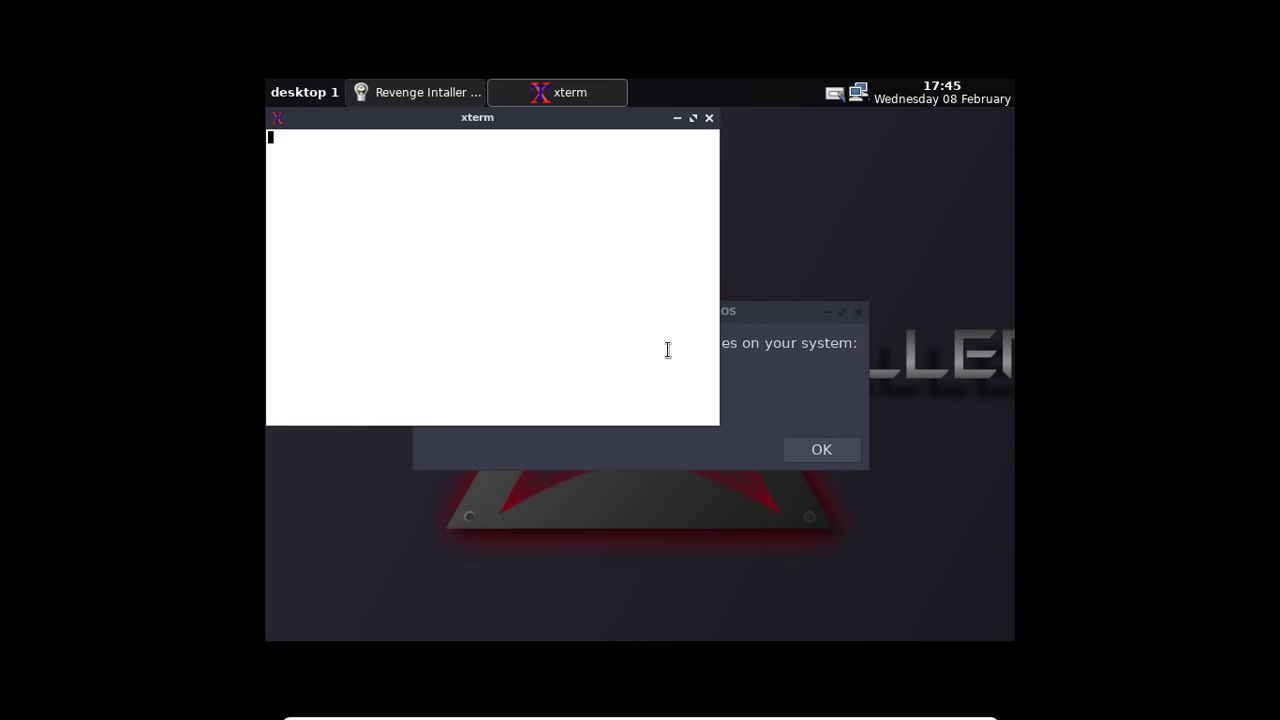
- Set the screen resolution with the command "xrandr -s 1024x768" and exit the terminal
type("xrandr")
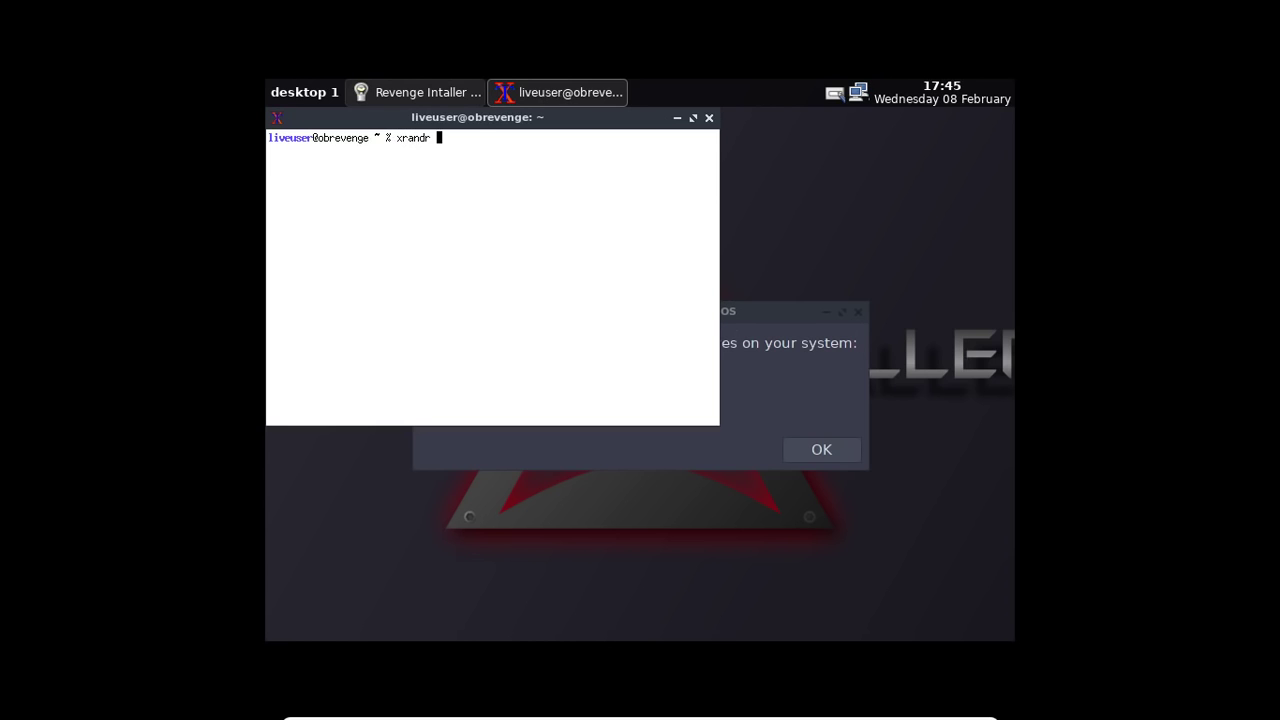
key("BackSpace")
type("-s")
key("BackSpace")
key("BackSpace")
type("=")
key("BackSpace")
type("-s 1024x768")
key("Return")
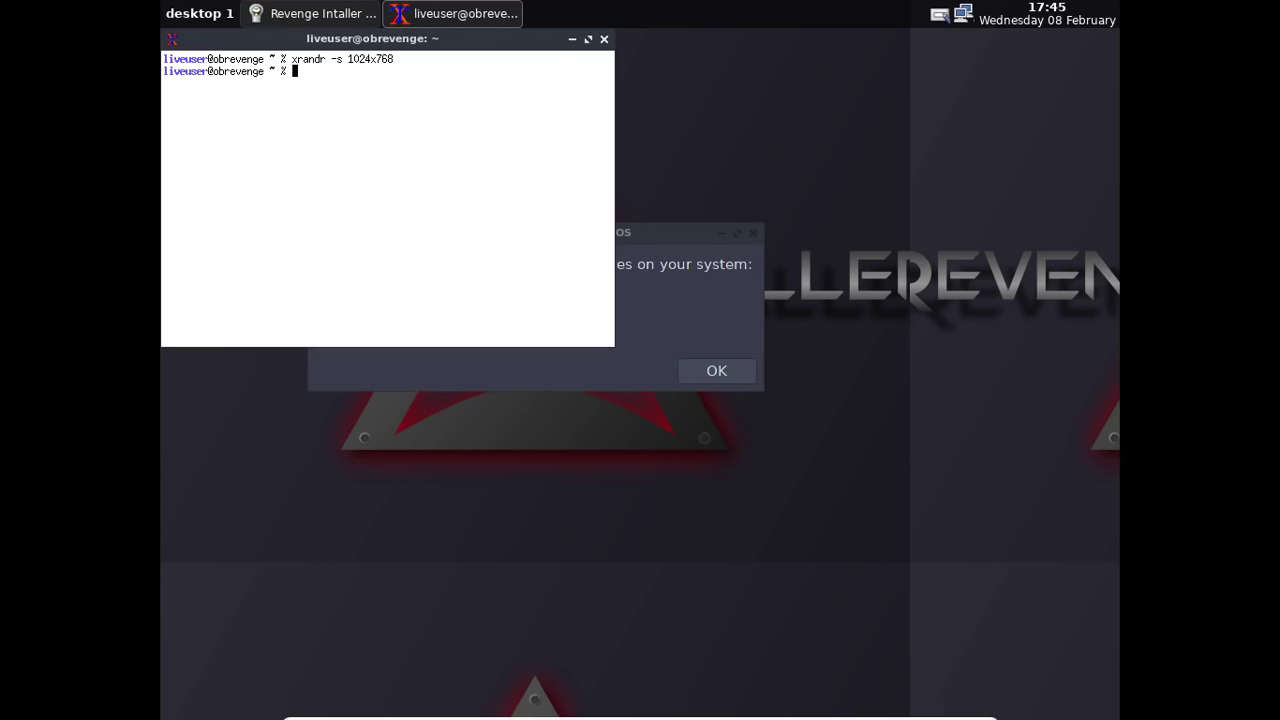
type("exit")
key("Return")
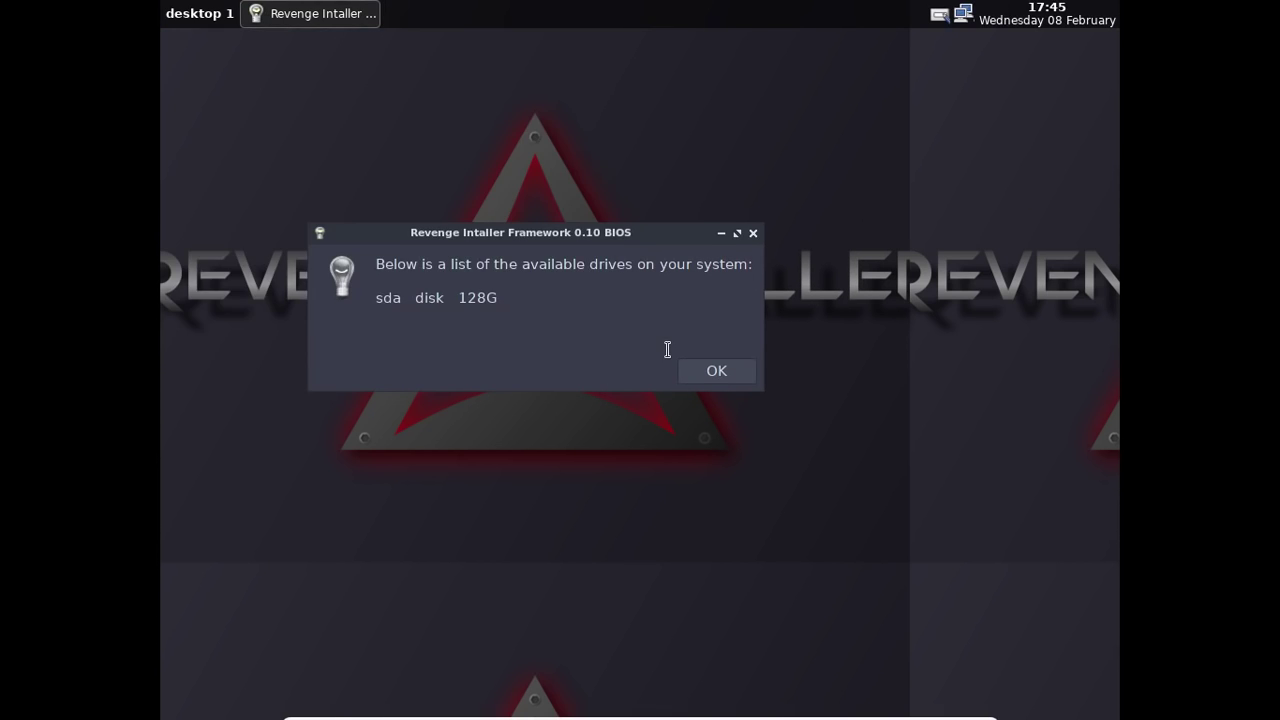
- Choose /dev/sda as the installation drive and agree to erase all its data
left_click(716, 370)
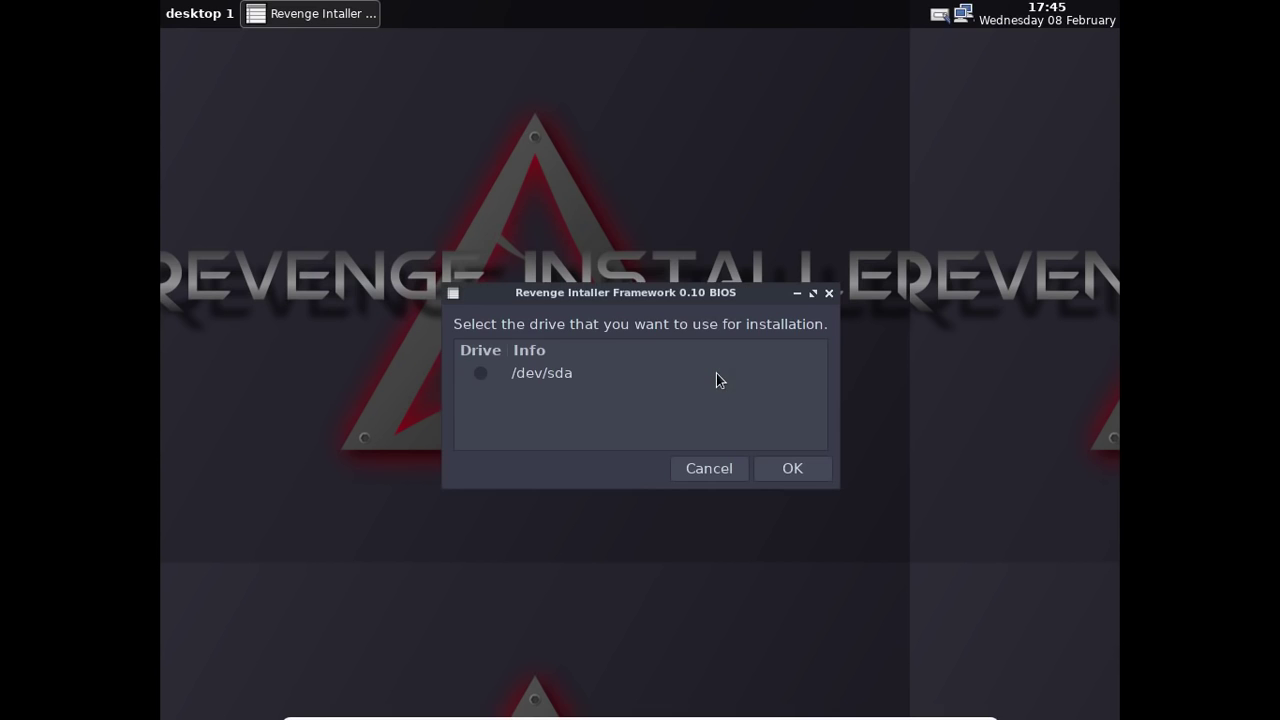
left_click(480, 373)
left_click(798, 466)
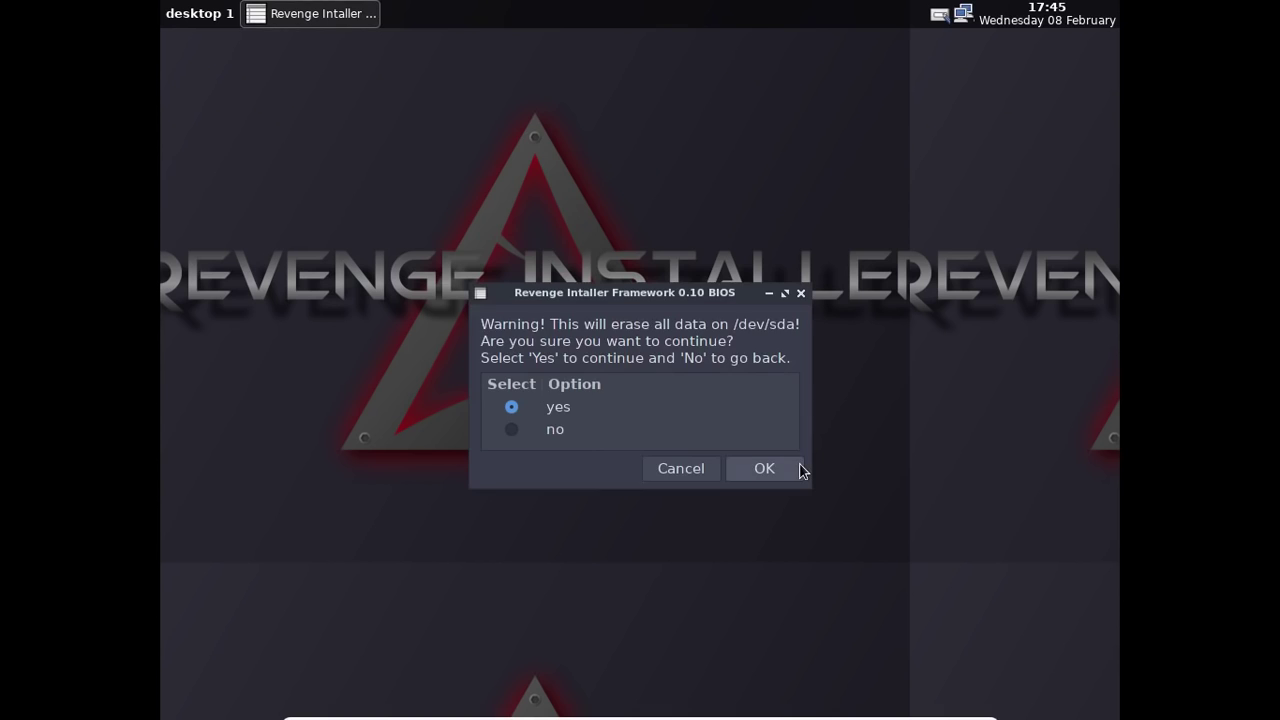
left_click(762, 468)
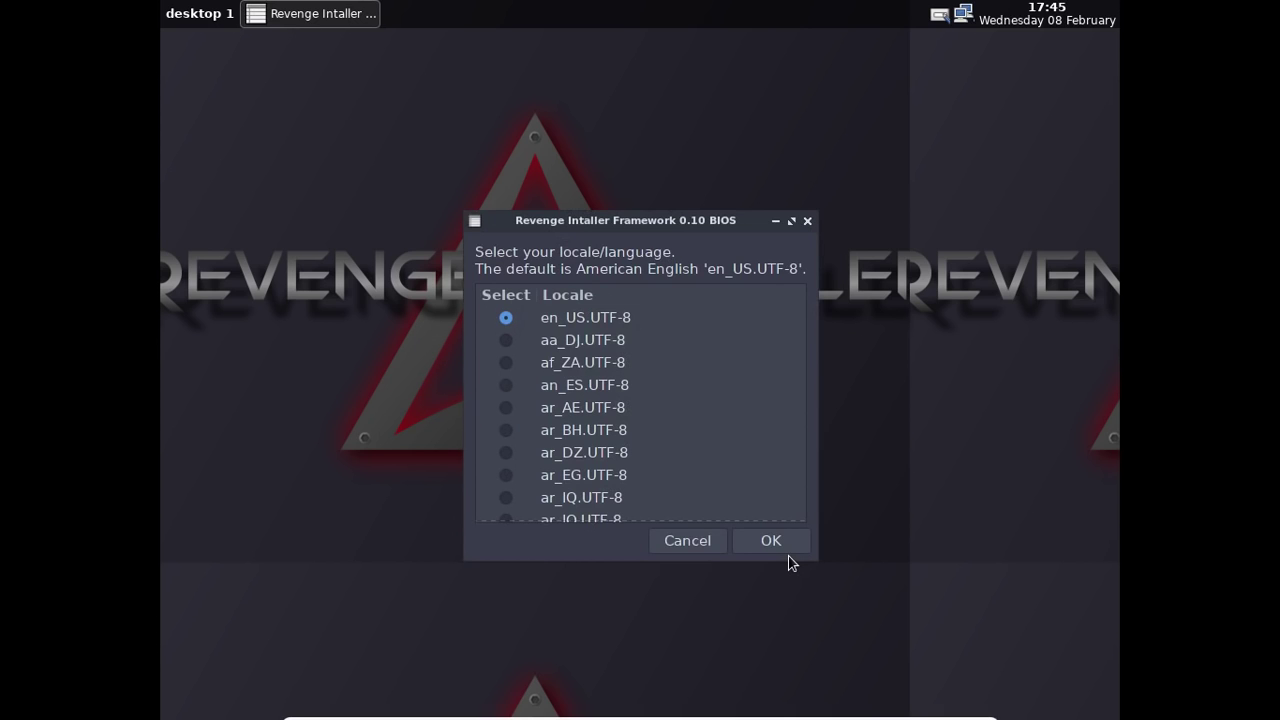
- Set the locale of the installed system to fr_FR.UTF-8
scroll(633, 384, "down", 6)
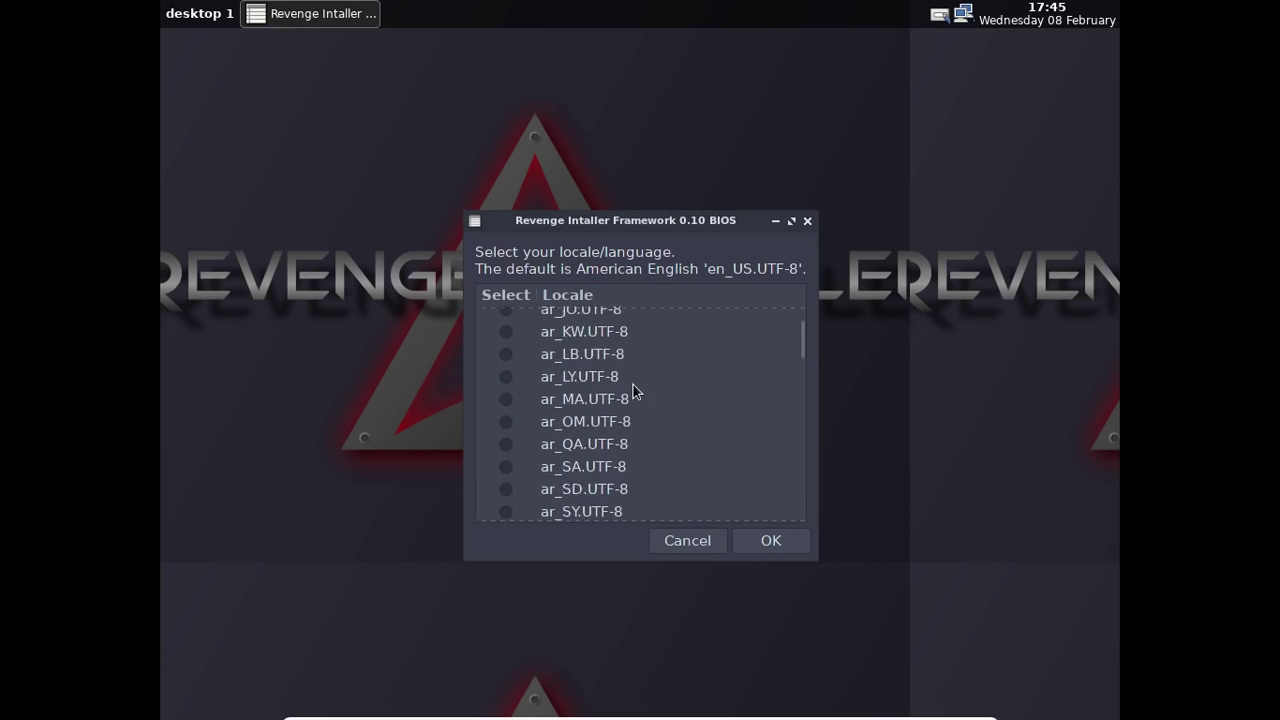
scroll(633, 384, "down", 13)
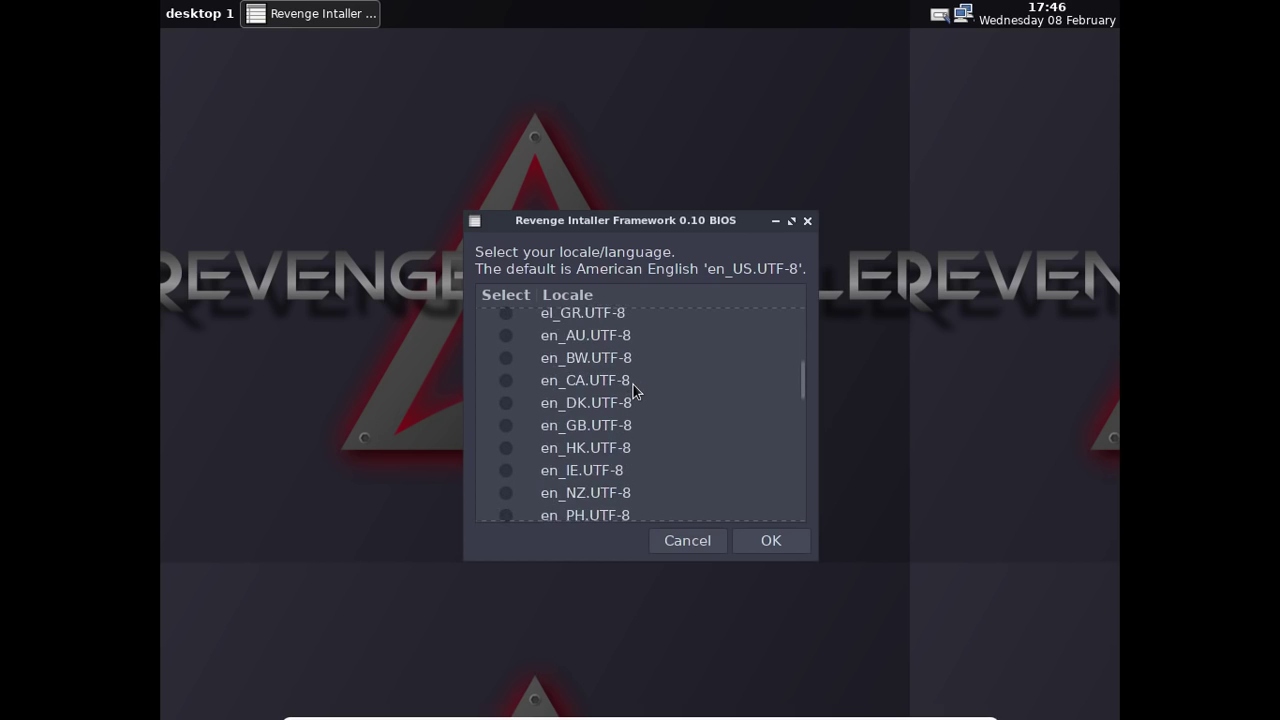
scroll(633, 384, "down", 10)
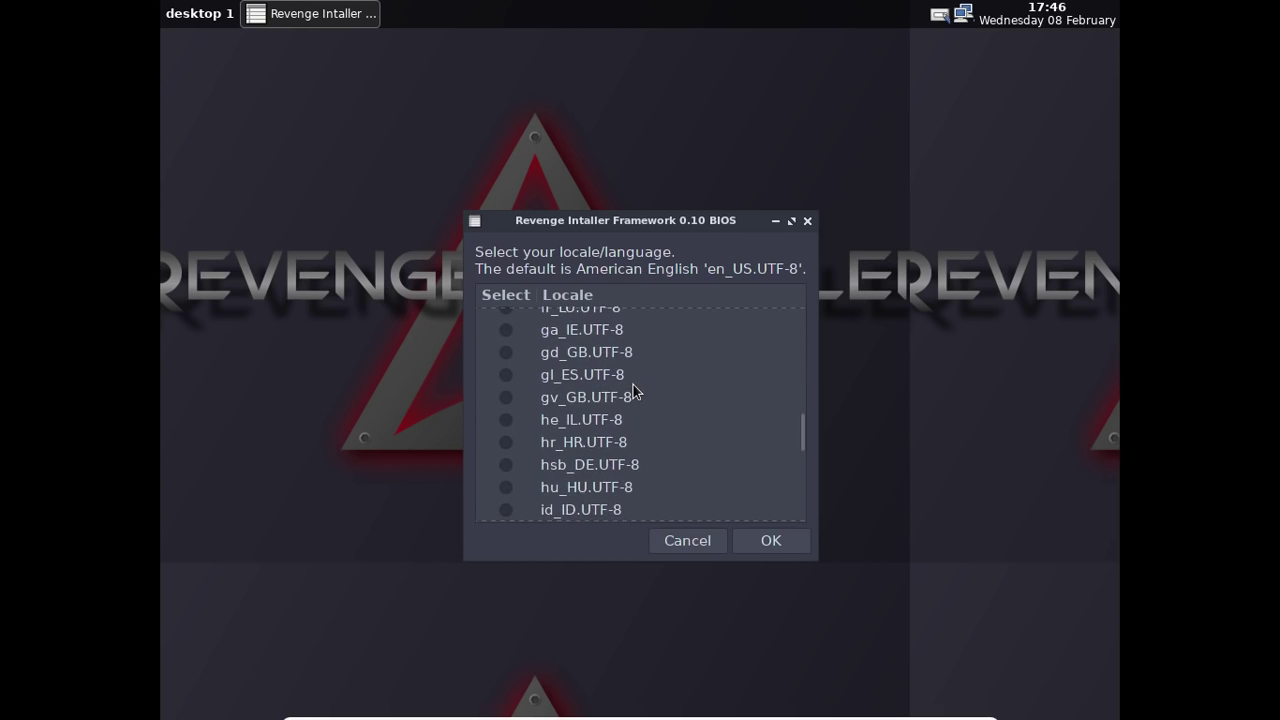
scroll(605, 390, "up", 3)
left_click(505, 355)
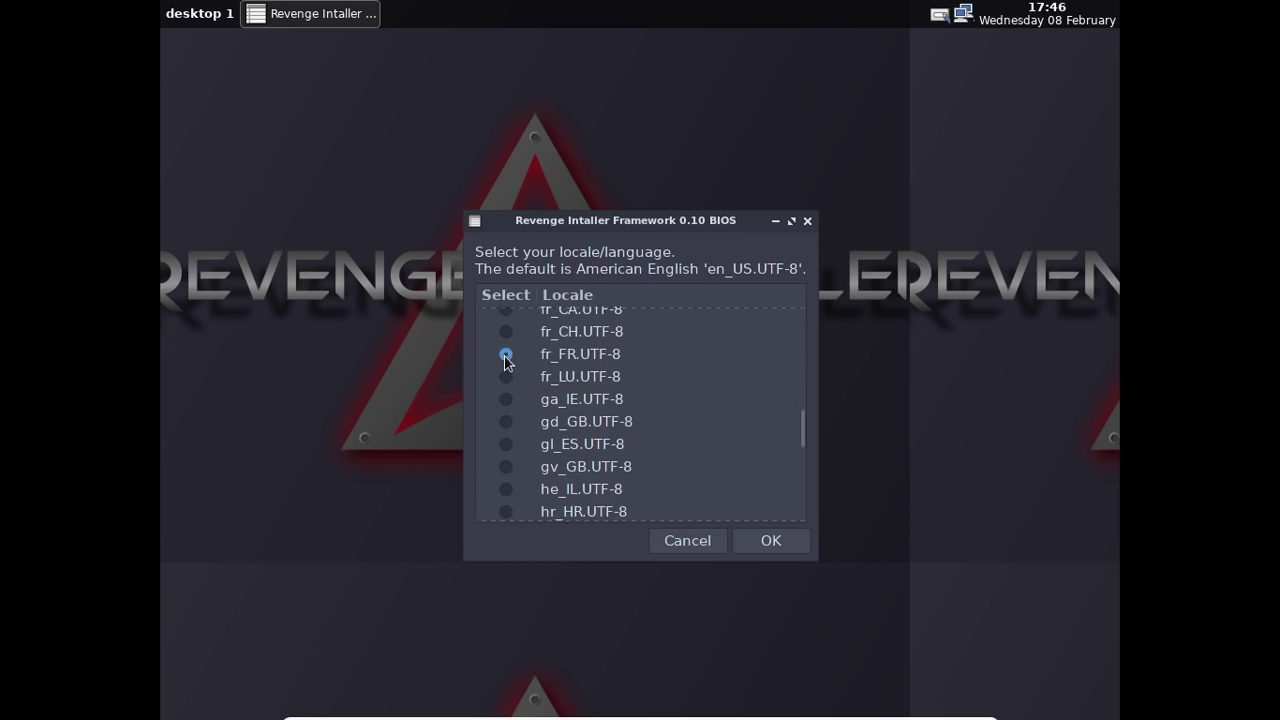
left_click(770, 540)
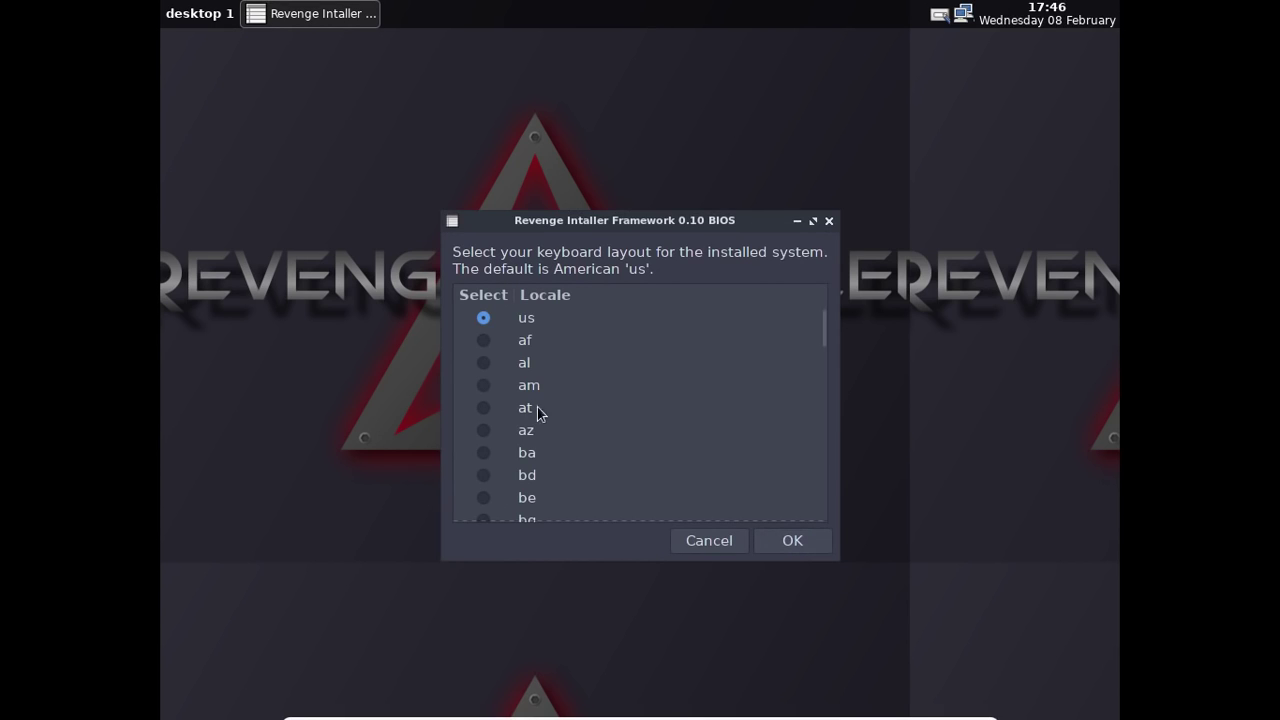
- Set the keyboard layout of the installed system to fr
scroll(515, 428, "down", 6)
scroll(515, 427, "down", 6)
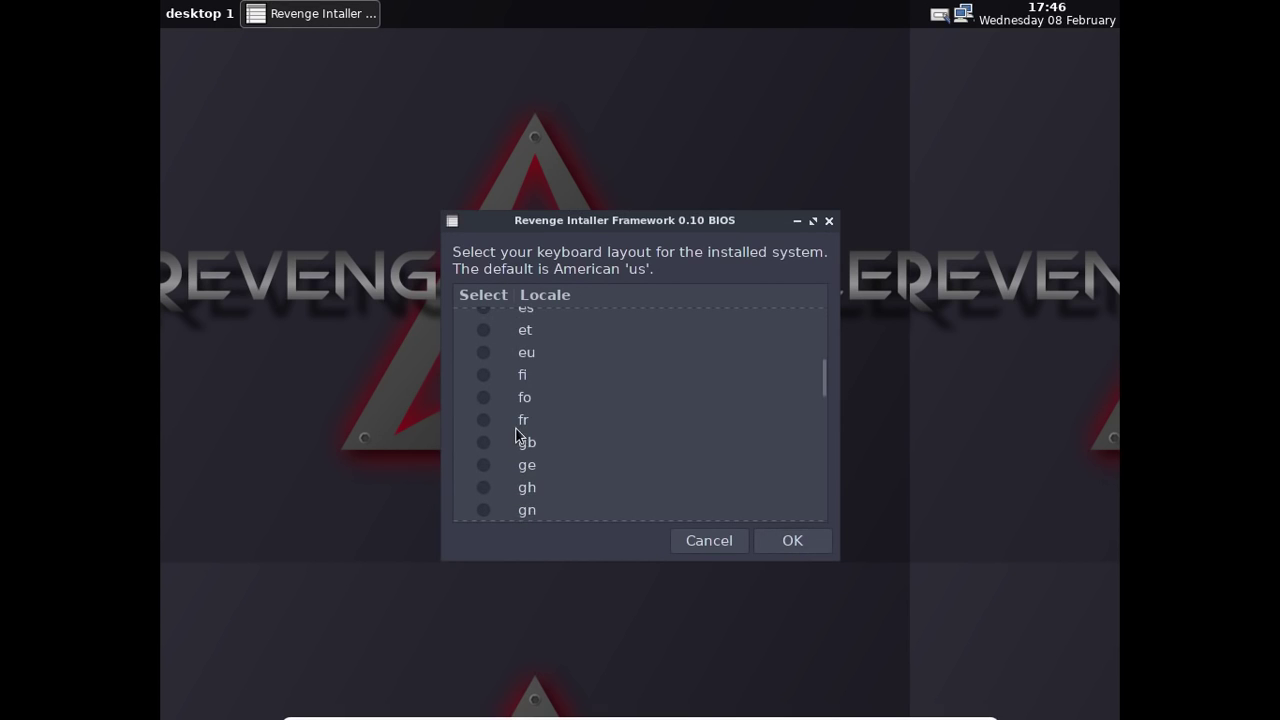
left_click(484, 419)
left_click(793, 541)
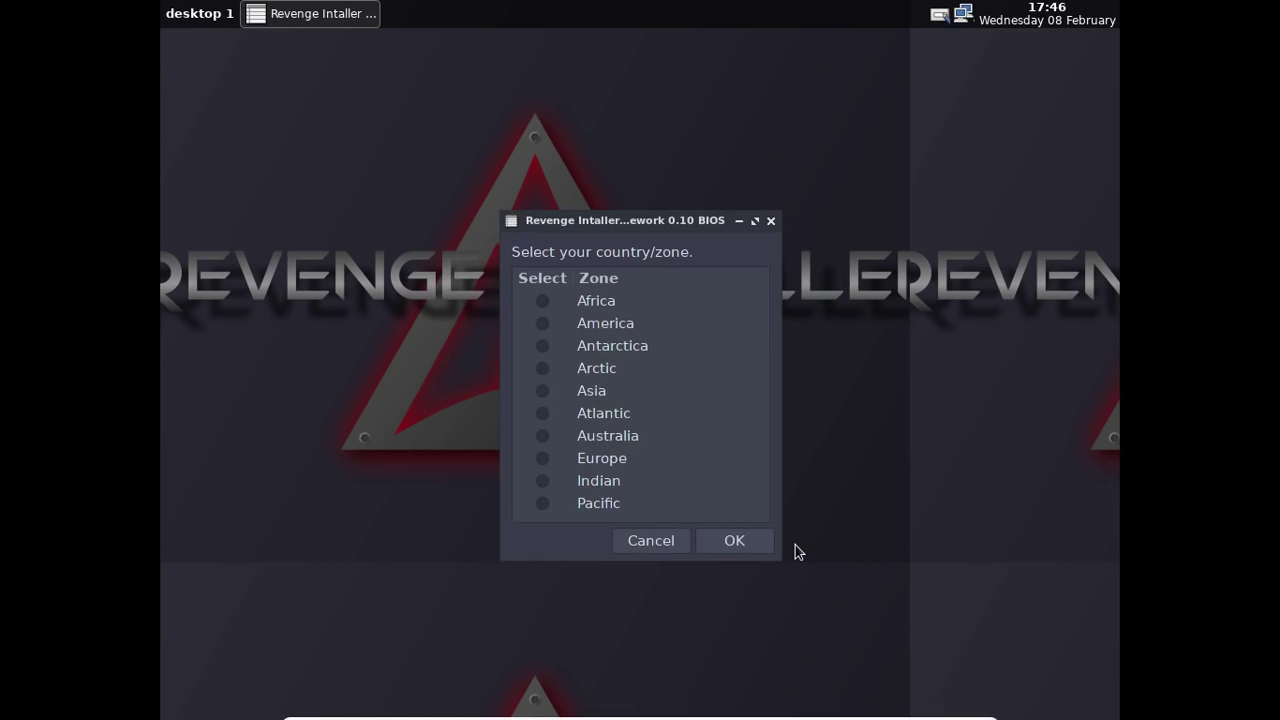
- Set the time zone to Europe with the sub-zone Paris, and keep utc as the clock setting
left_click(543, 458)
left_click(728, 541)
scroll(665, 400, "down", 6)
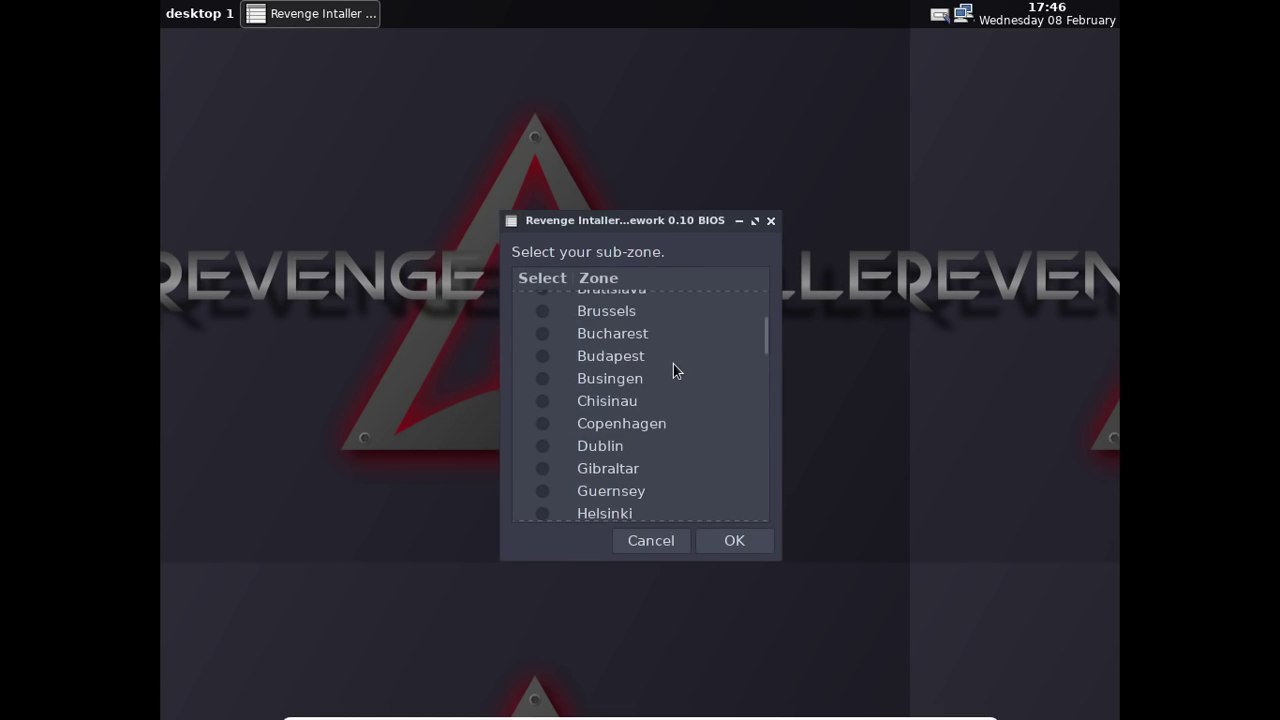
scroll(673, 364, "down", 4)
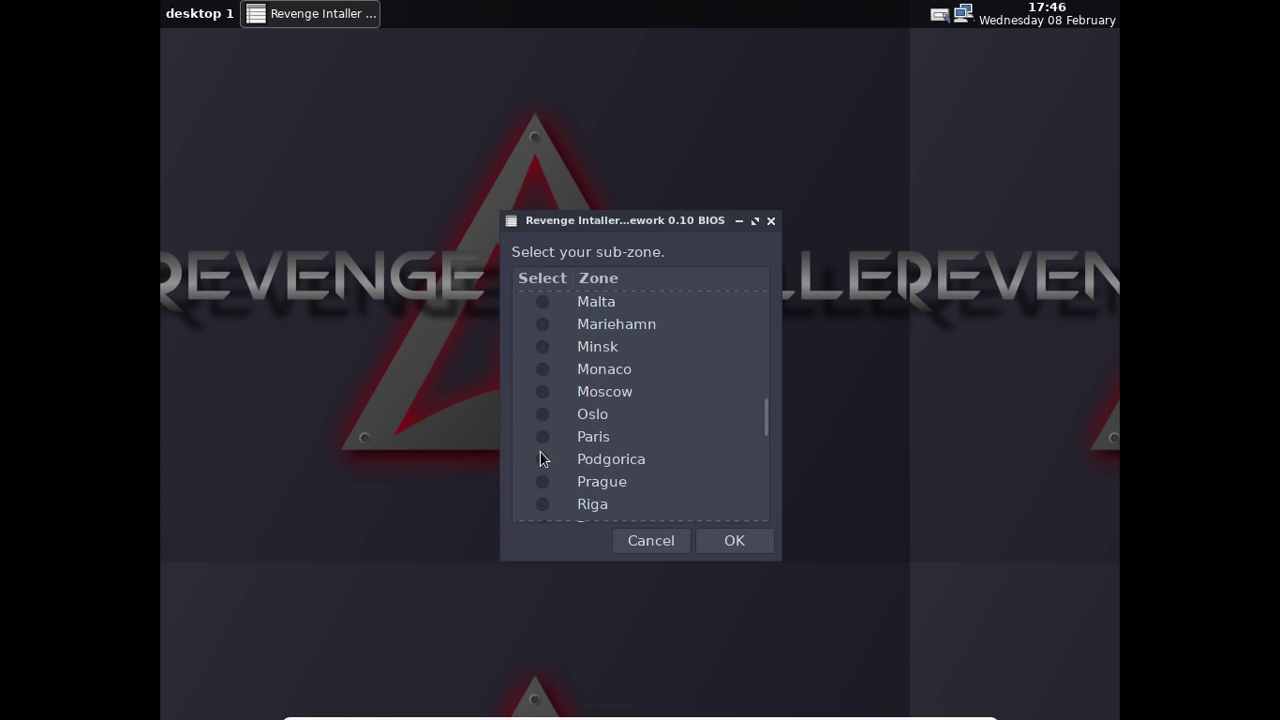
left_click(543, 436)
left_click(733, 538)
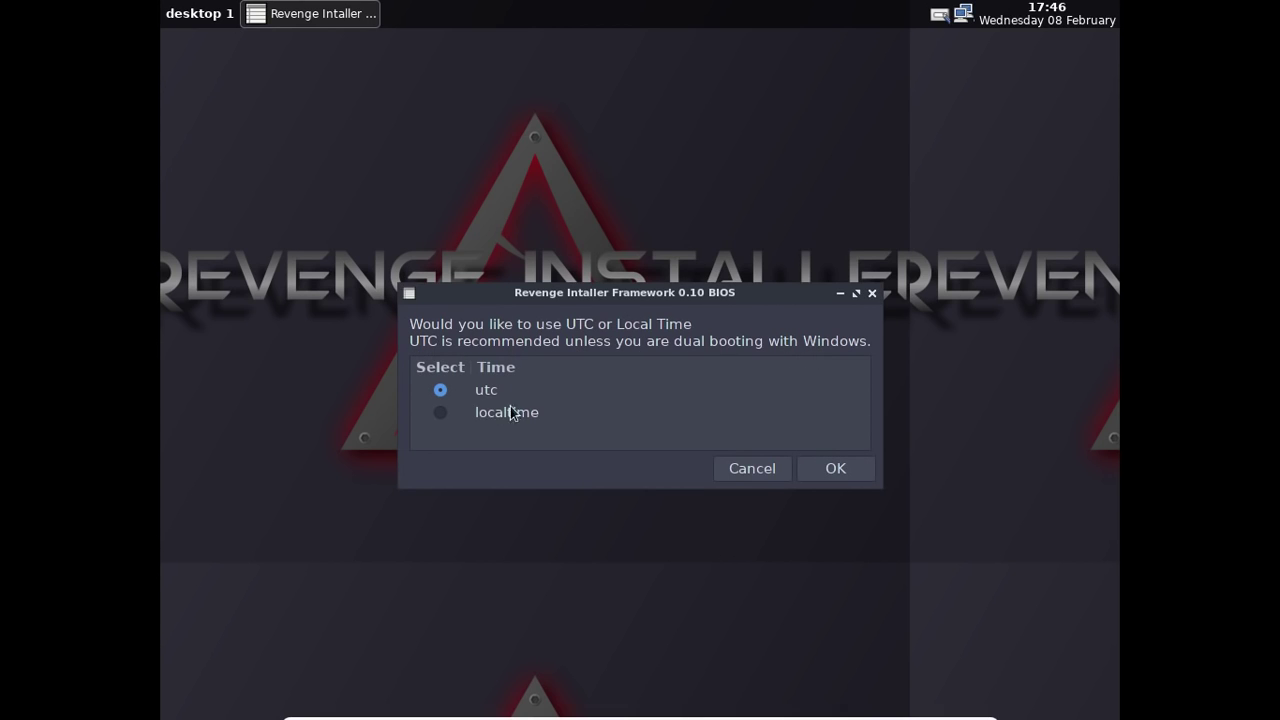
left_click(841, 474)
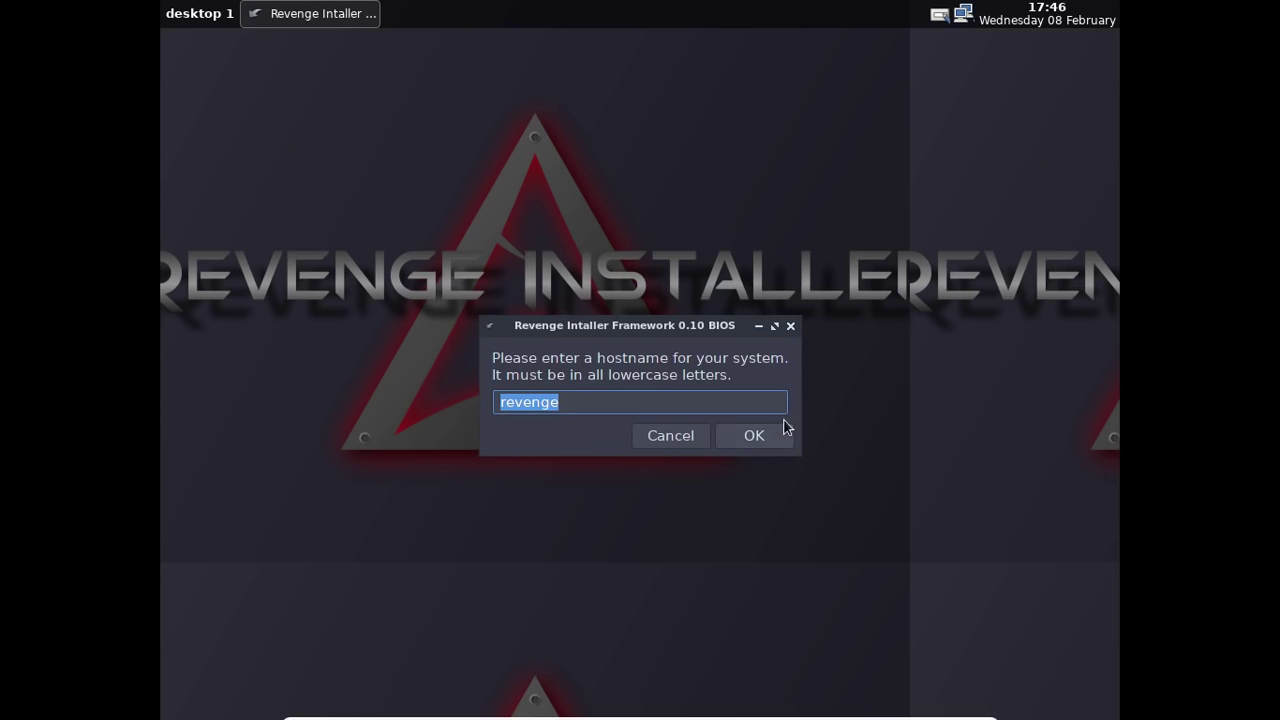
- Set the hostname by putting the owner's nickname and a hyphen in front of "revenge"
key("Home")
type("fredo-")
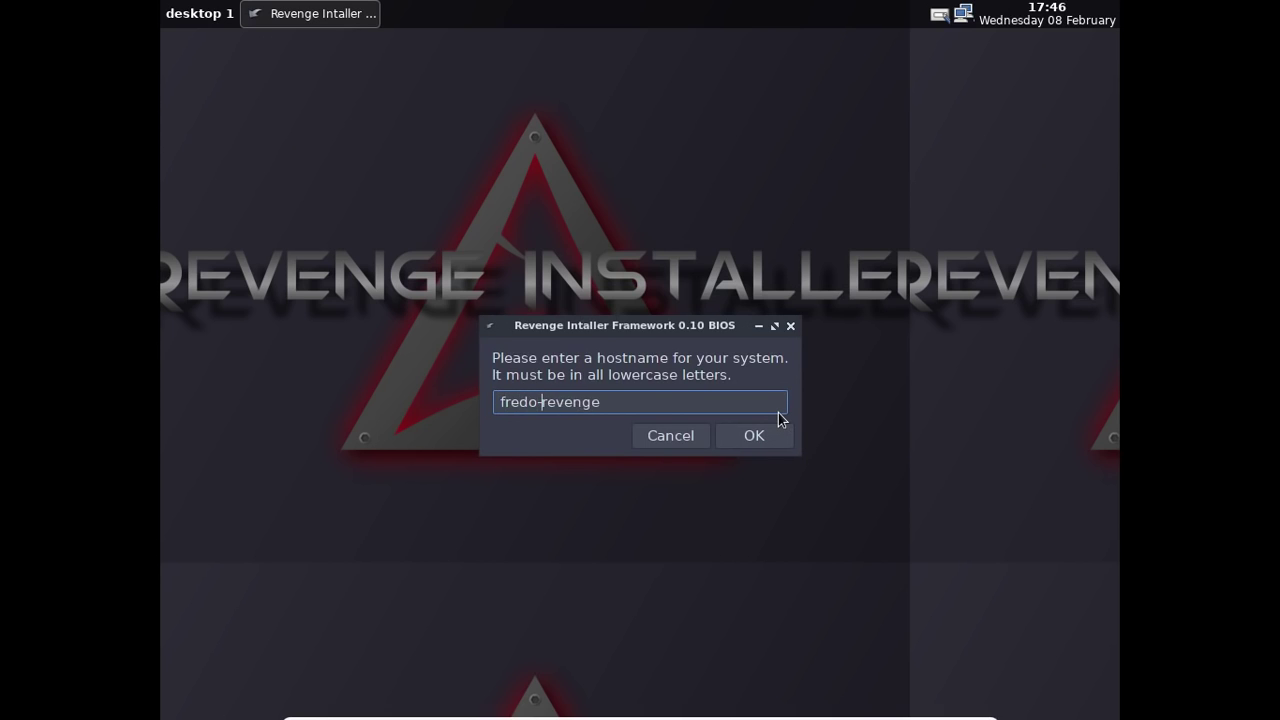
left_click(758, 436)
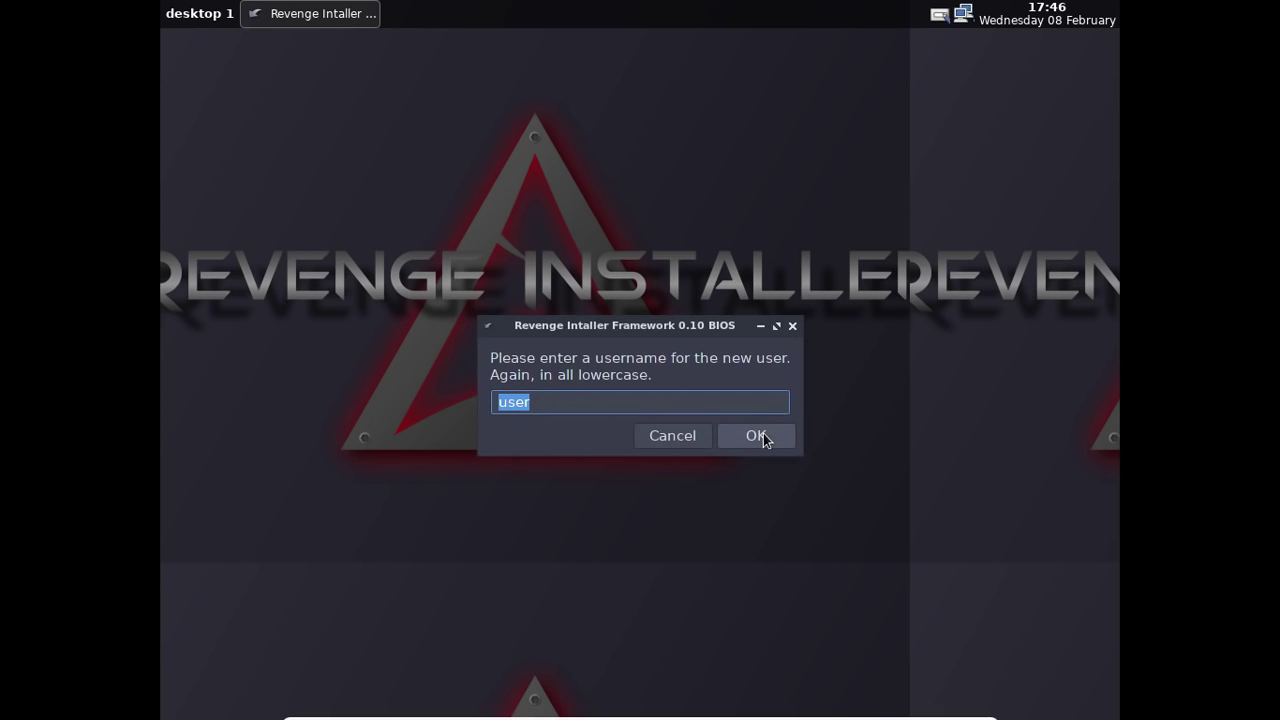
- Switch the live session's keyboard to French with "setxkbmap fr" in a terminal, and close the terminal
type("qq")
left_click(758, 436)
right_click(450, 103)
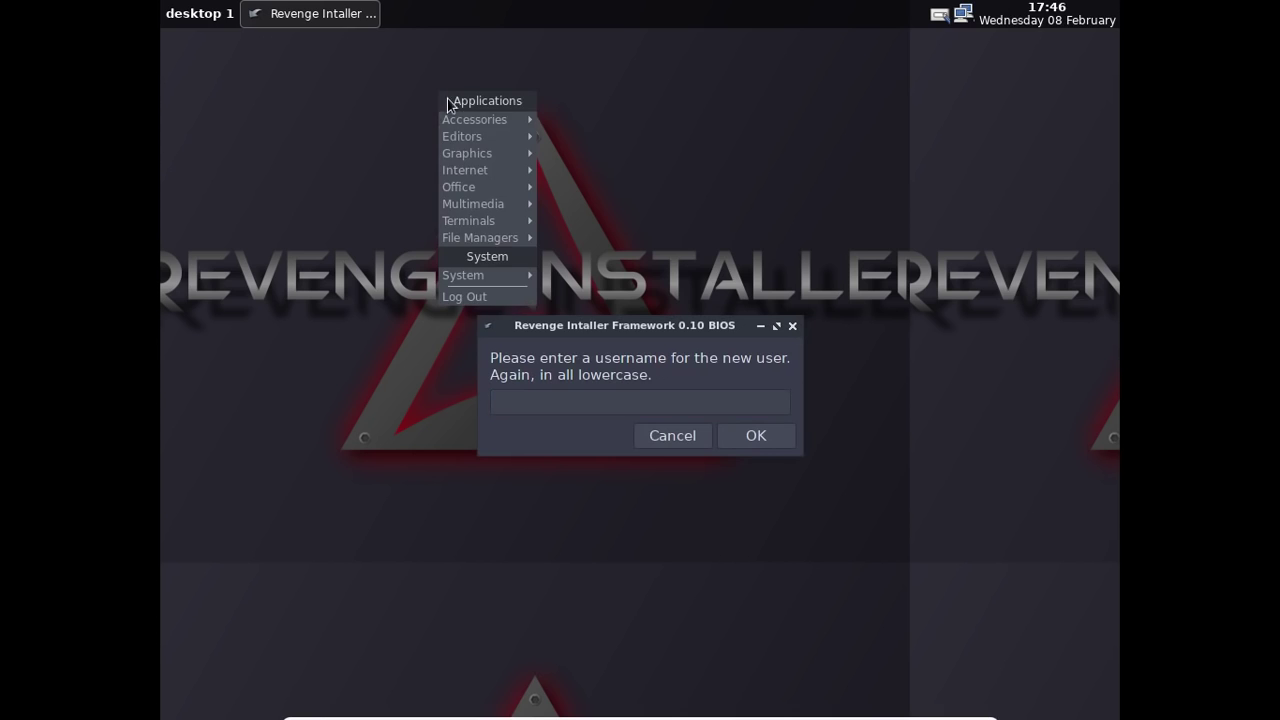
mouse_move(506, 276)
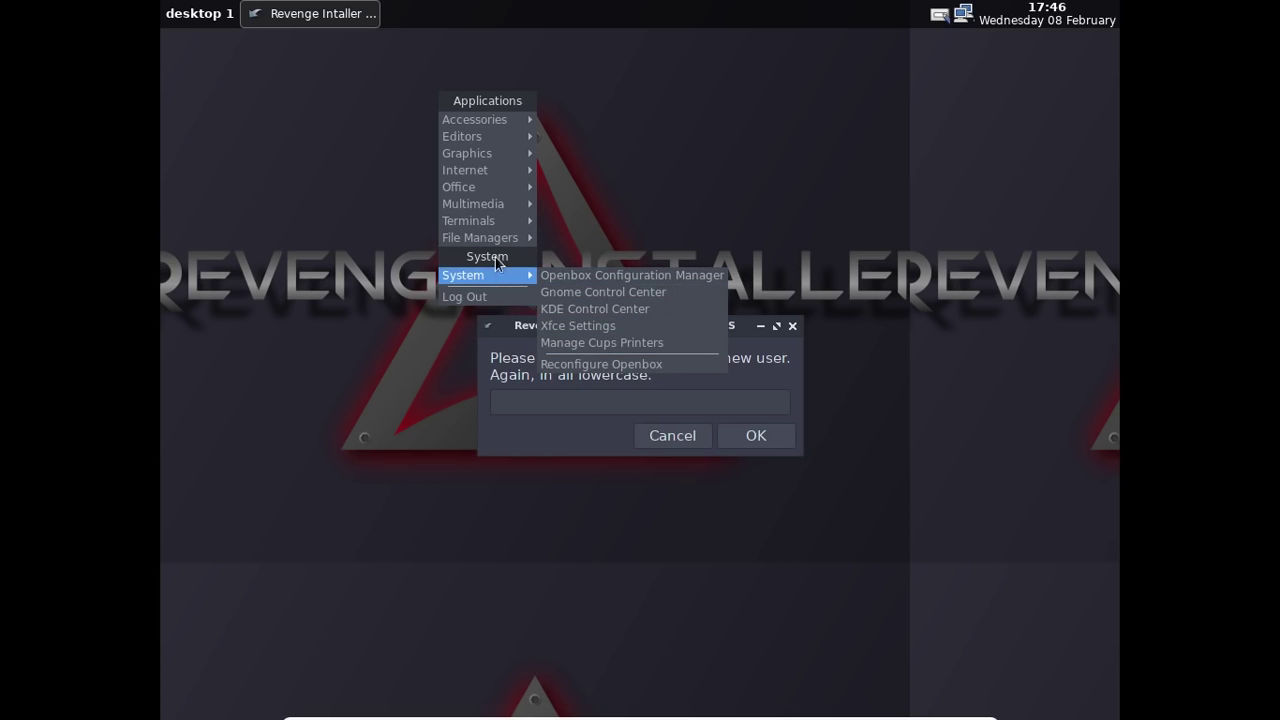
left_click(601, 287)
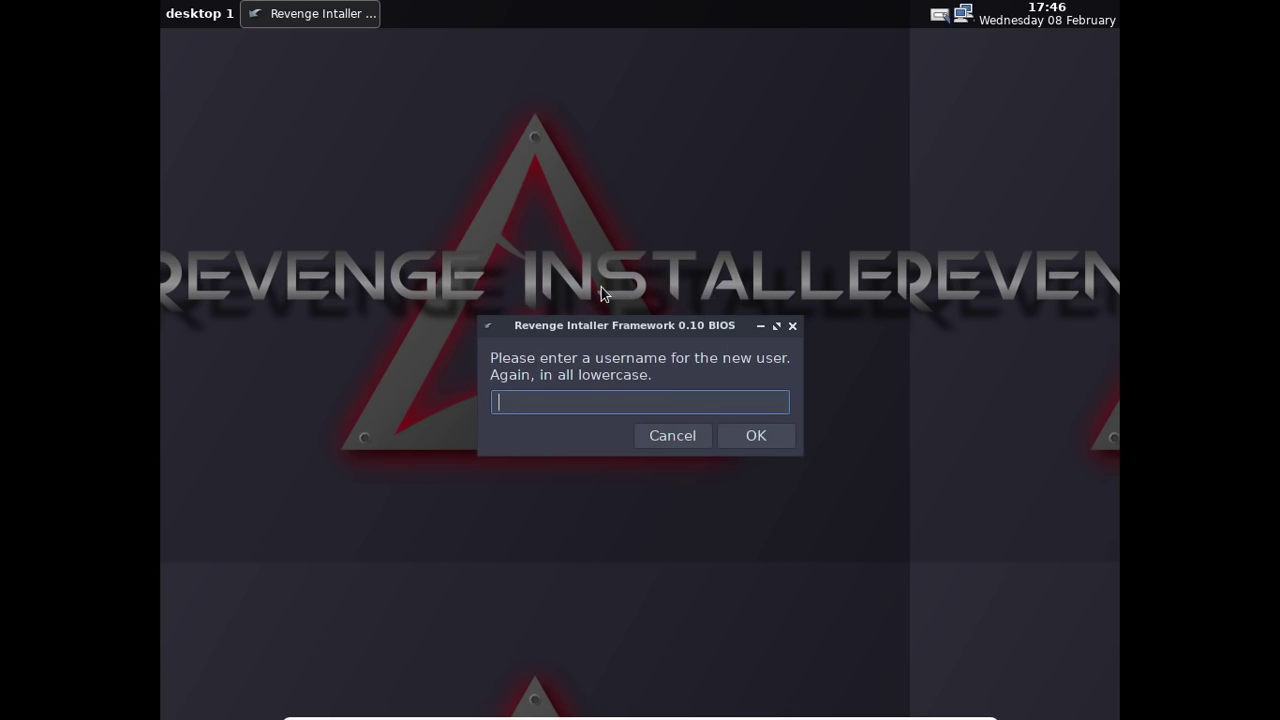
type("s")
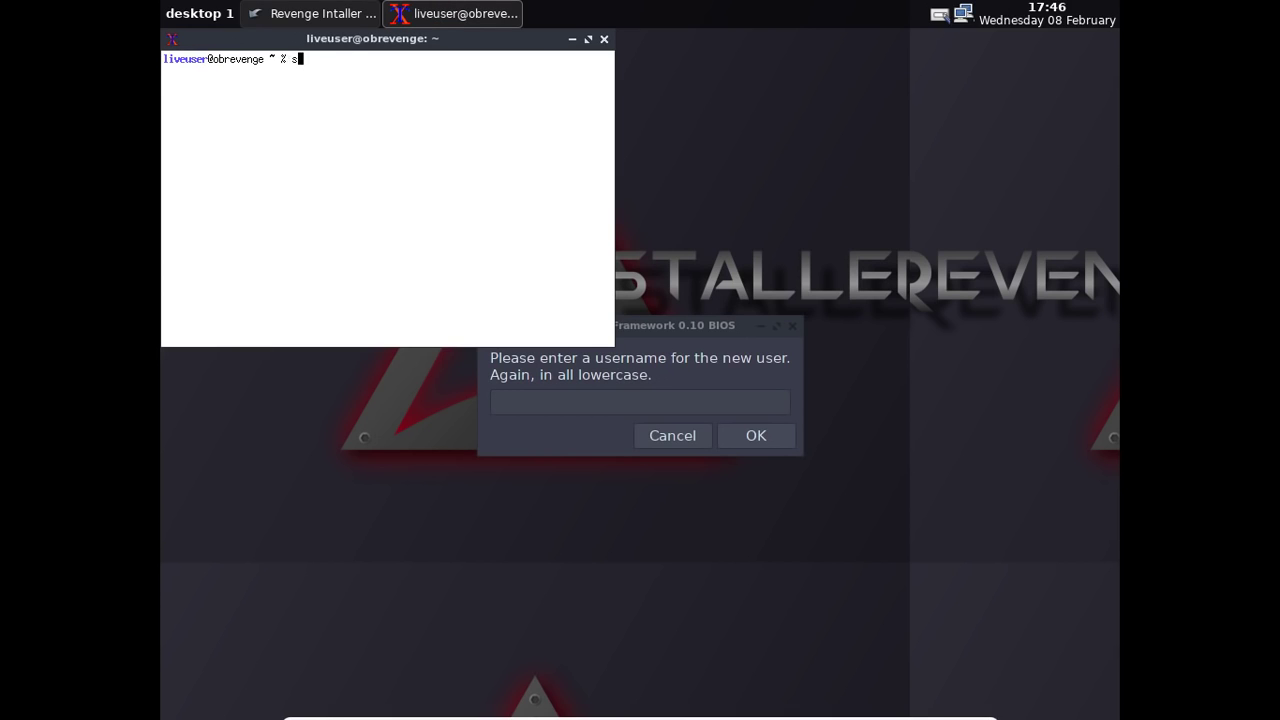
type("etxkbmap fr")
key("Return")
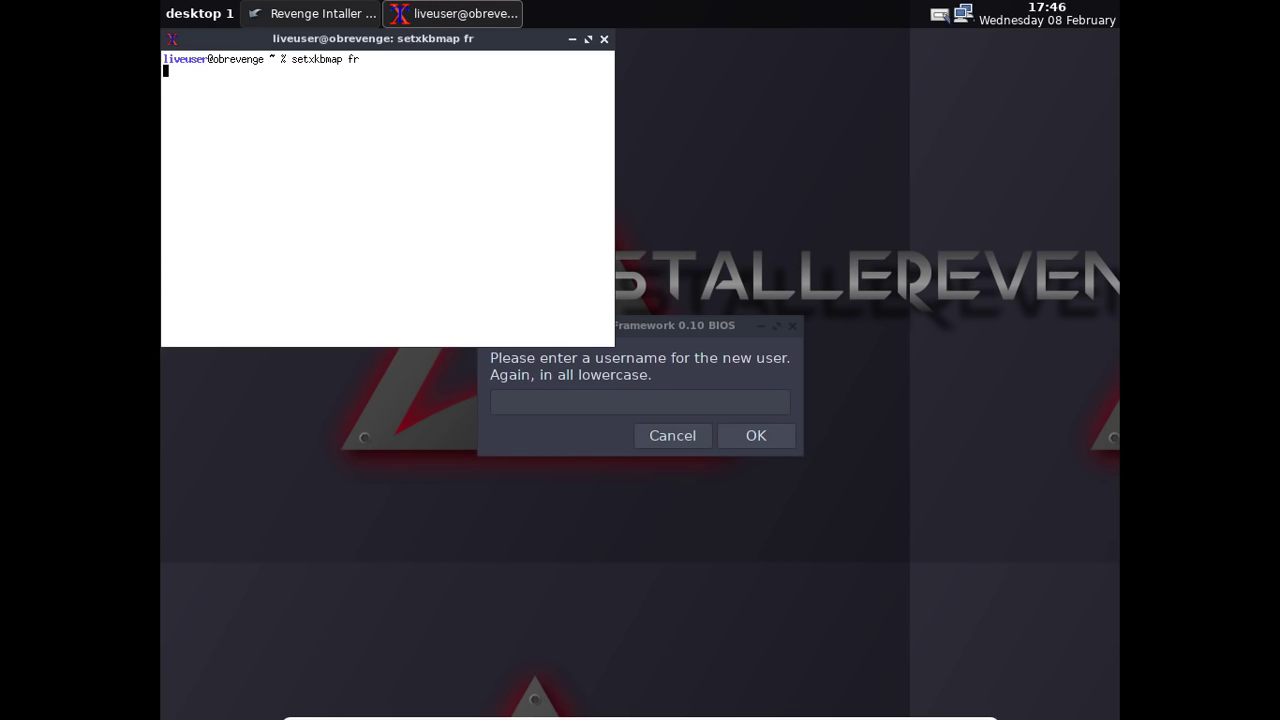
left_click(605, 41)
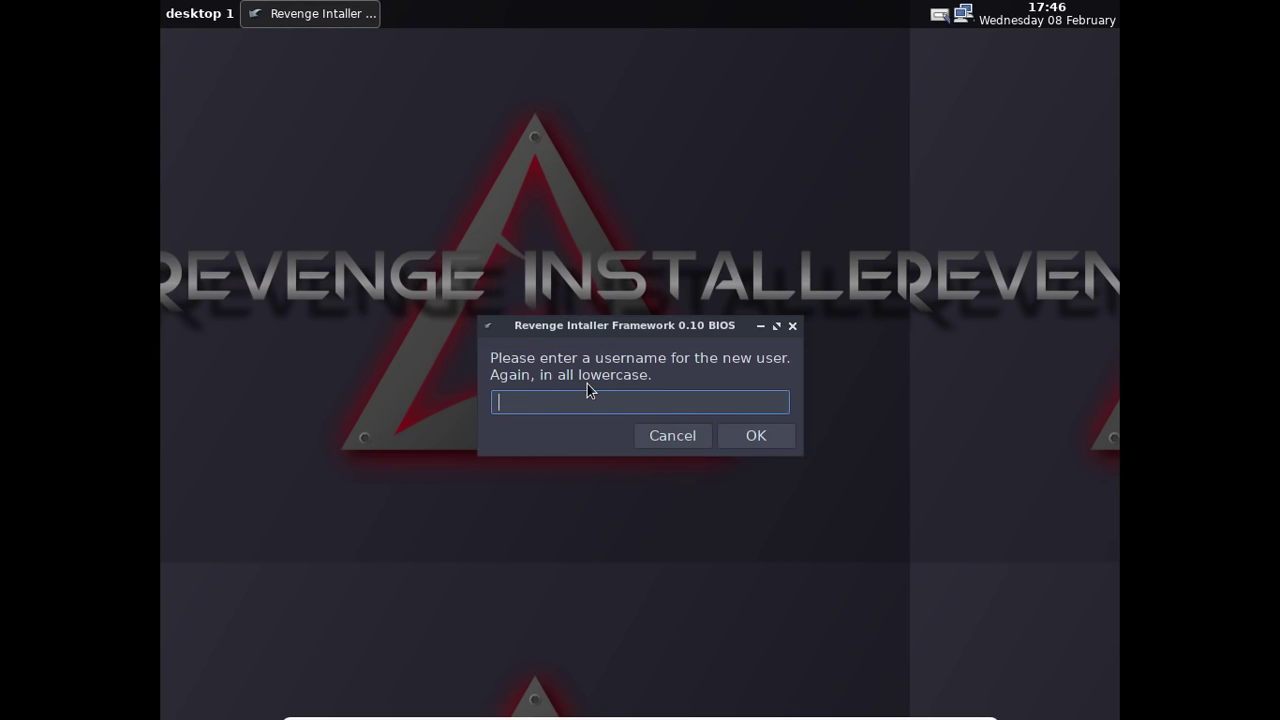
- Enter the new user's username in lowercase letters and submit it
type("sd")
key("BackSpace")
key("BackSpace")
type("fred")
left_click(750, 437)
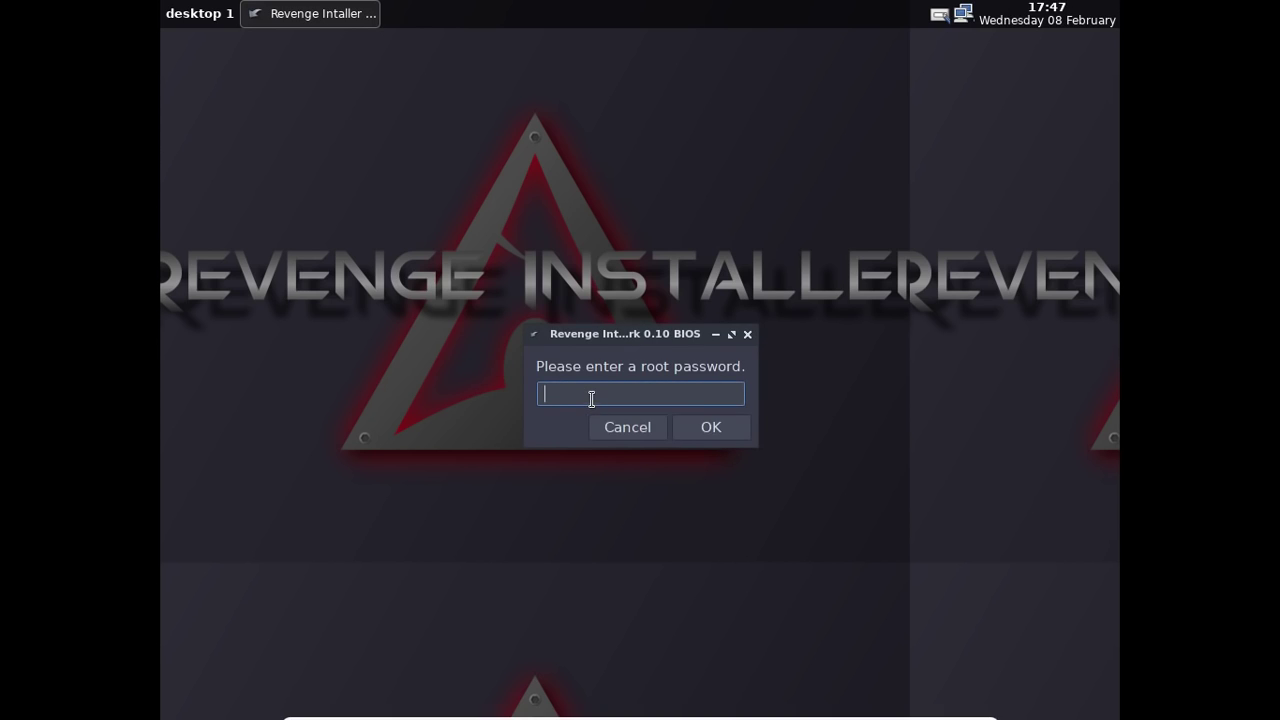
- Enter the root password and re-enter it to confirm
type("********")
key("Return")
type("*******")
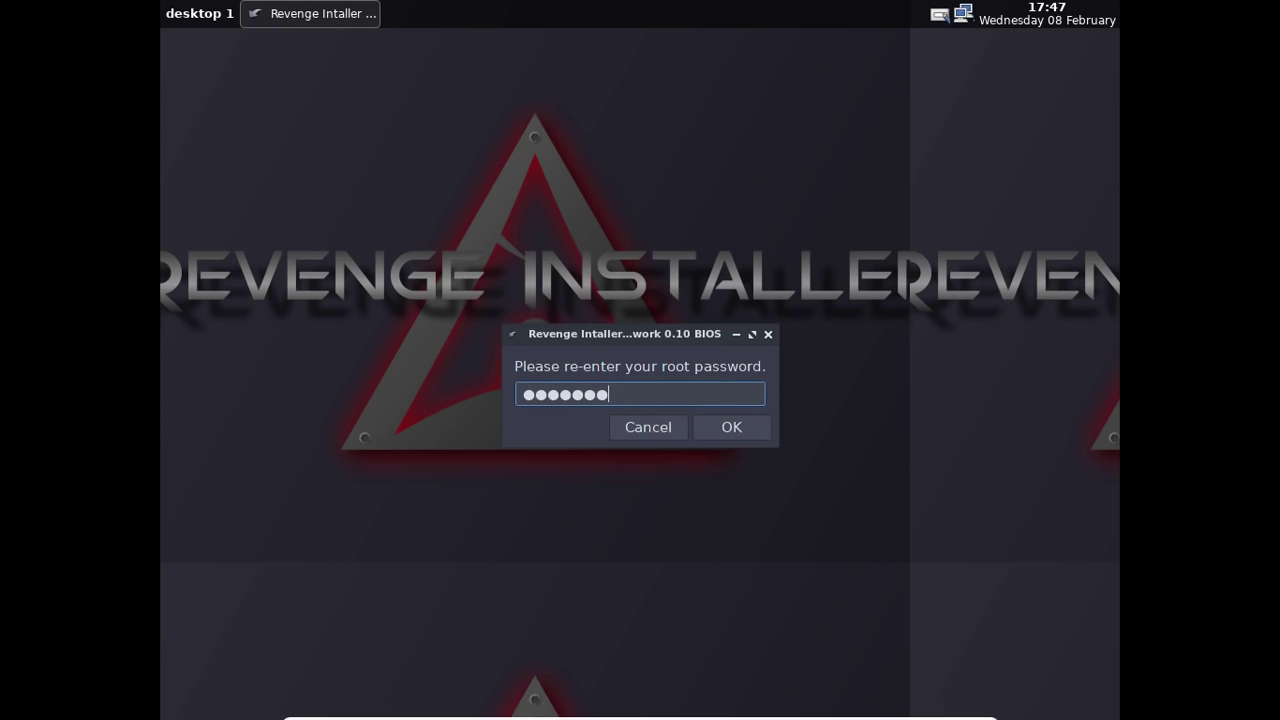
type("*")
key("Return")
- Enter the new user's account password and re-enter it to confirm
type("********")
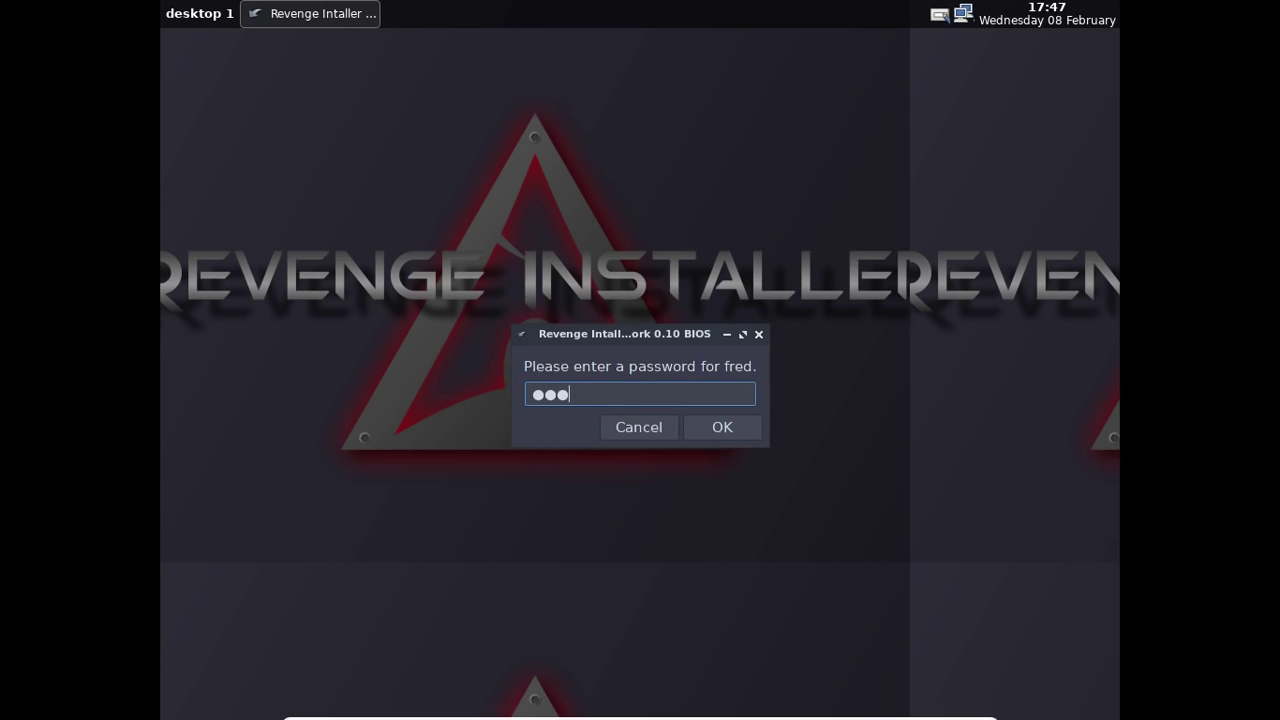
key("Return")
type("********")
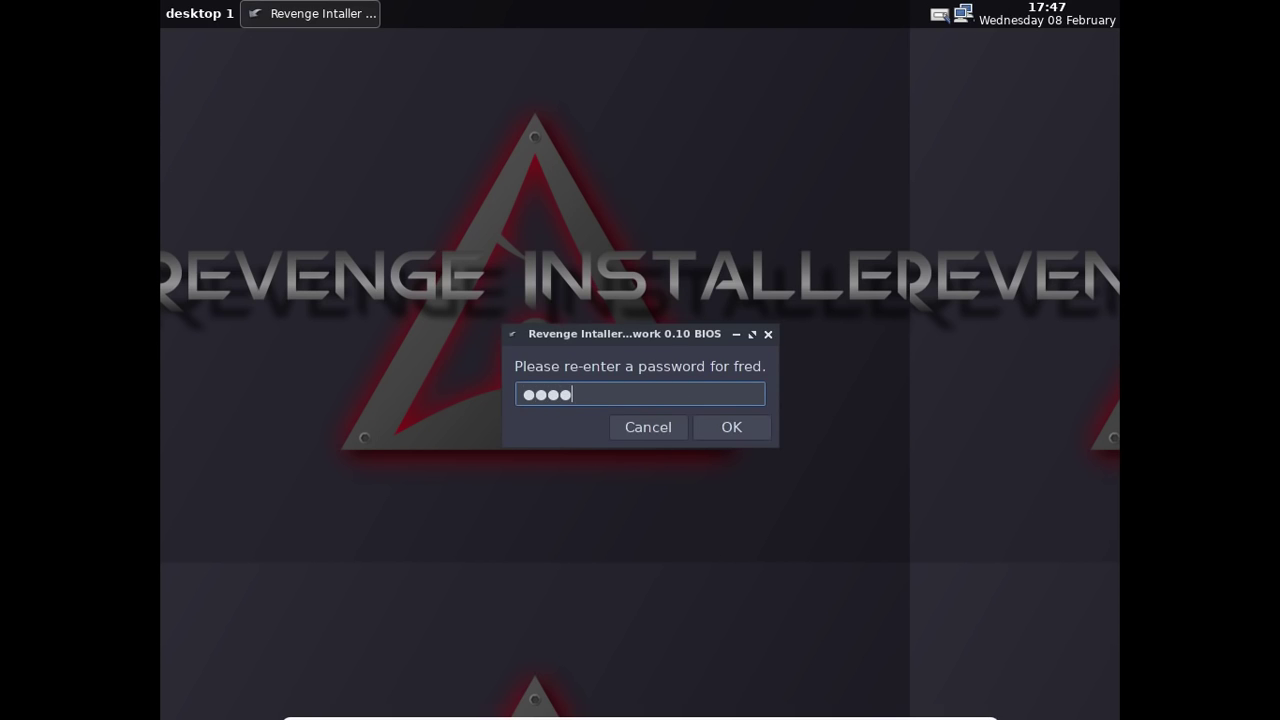
key("Return")
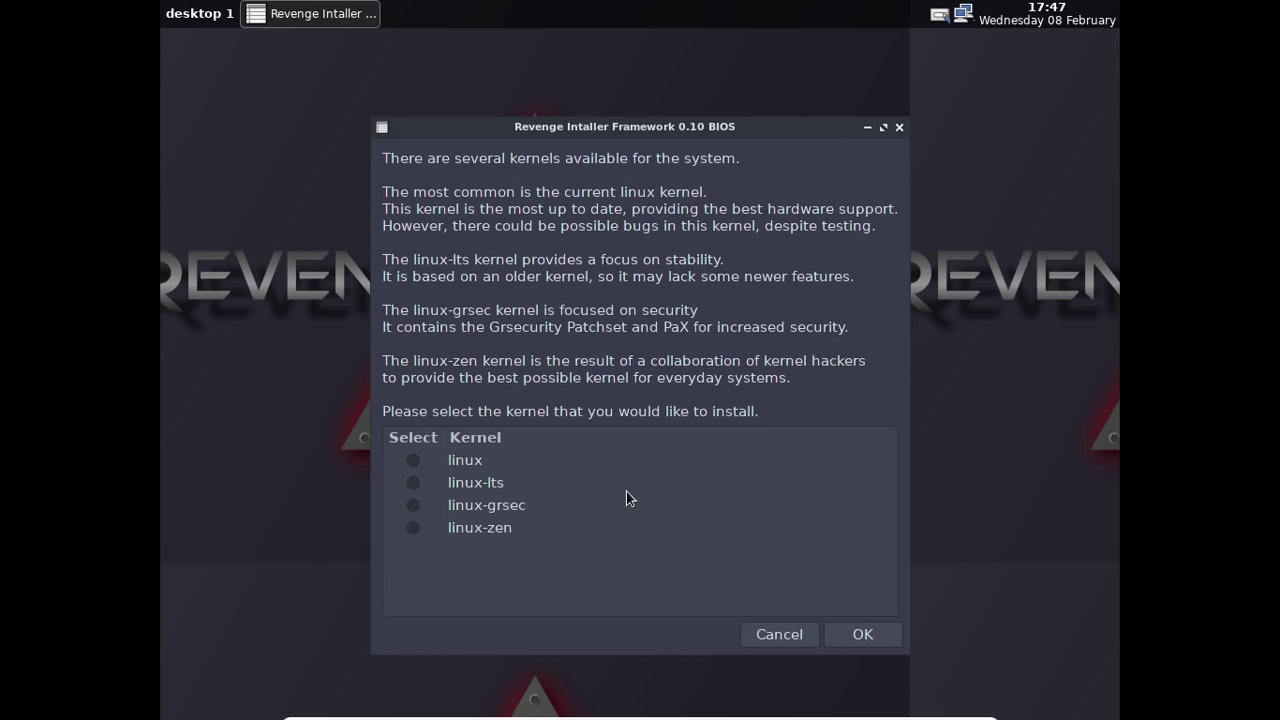
- Choose the linux kernel and agree to install the Virtualbox Utilities and yaourt support
left_click(412, 460)
left_click(862, 635)
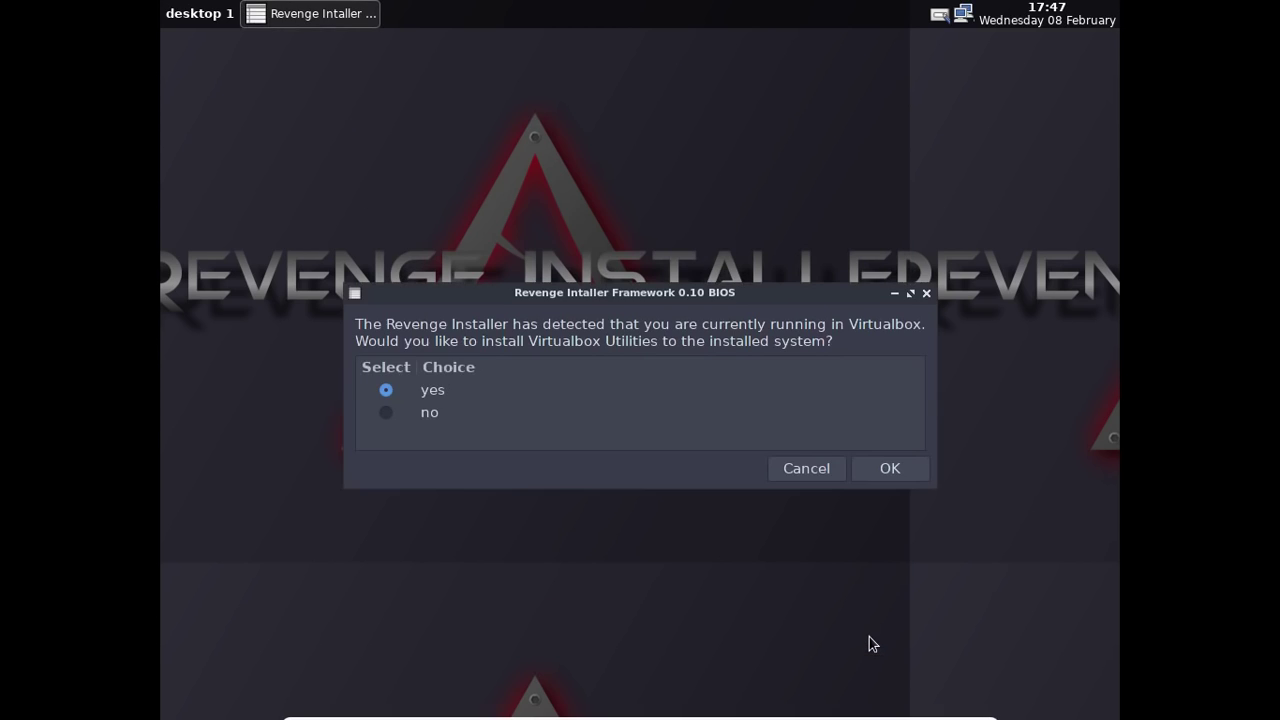
left_click(887, 474)
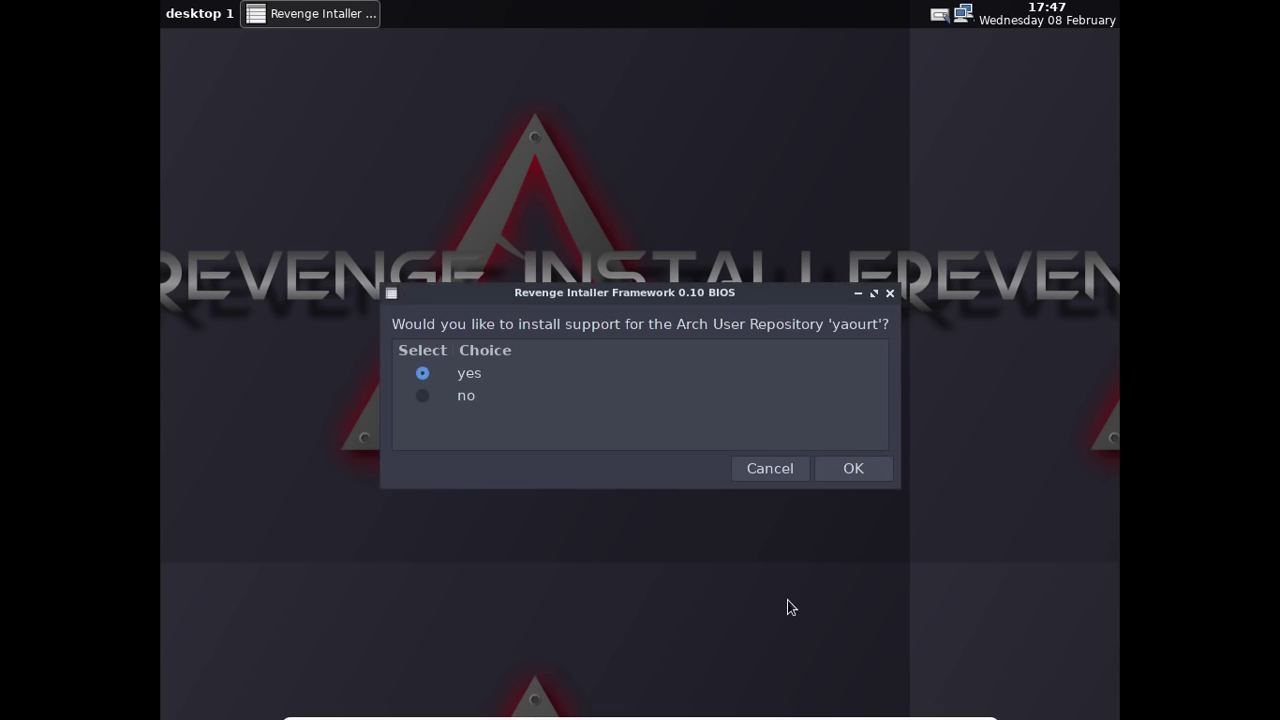
left_click(850, 467)
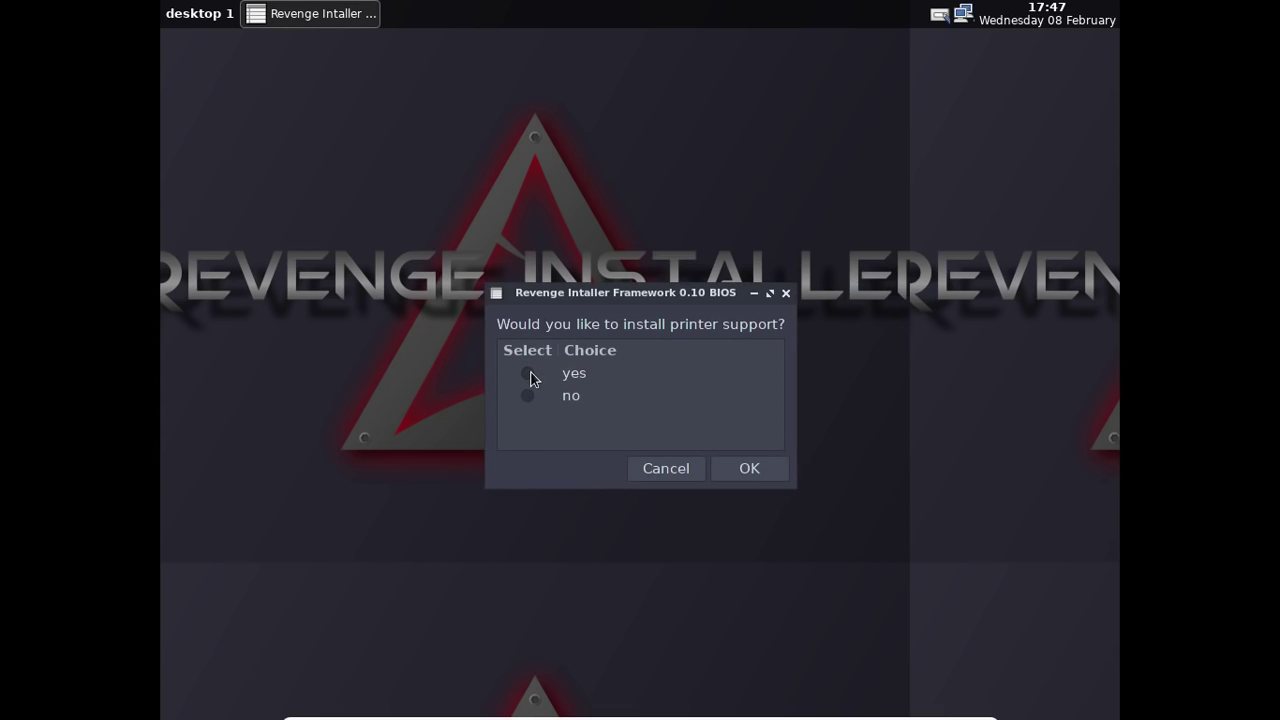
- Include printer support and choose "mate-gtk3 mate-extra-gtk3" as the desktop to install
left_click(528, 374)
left_click(745, 472)
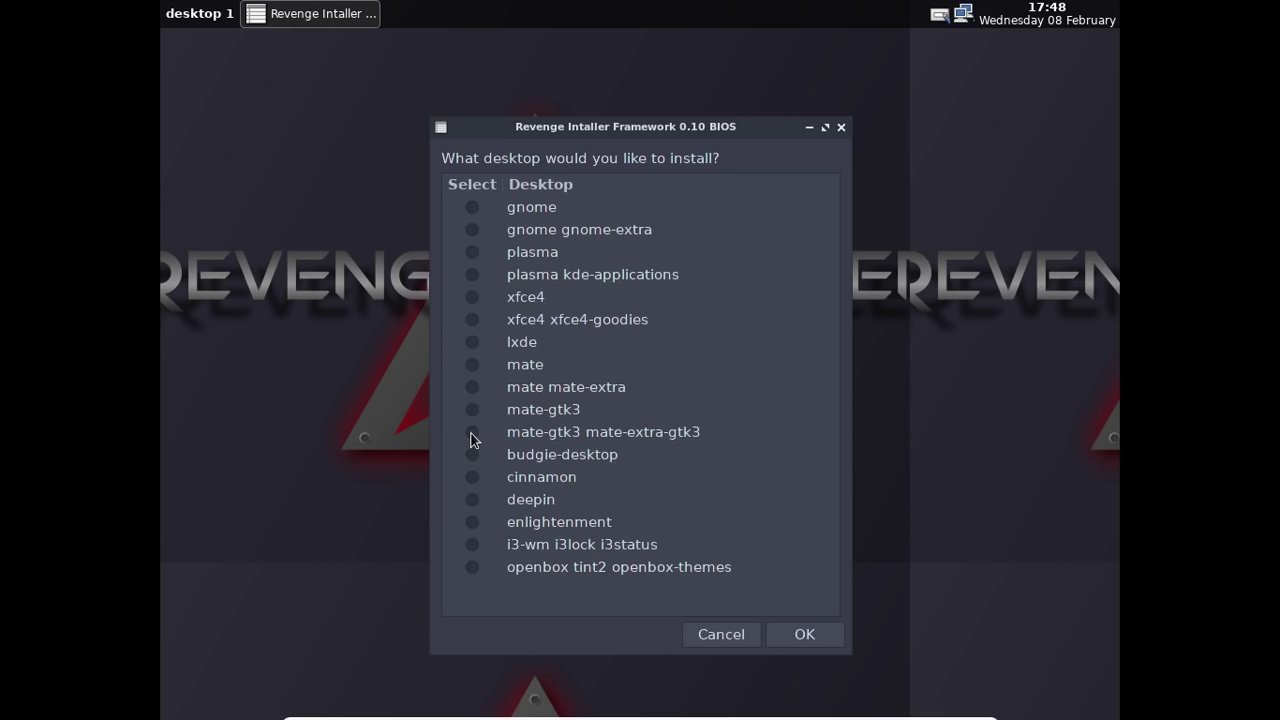
left_click(805, 632)
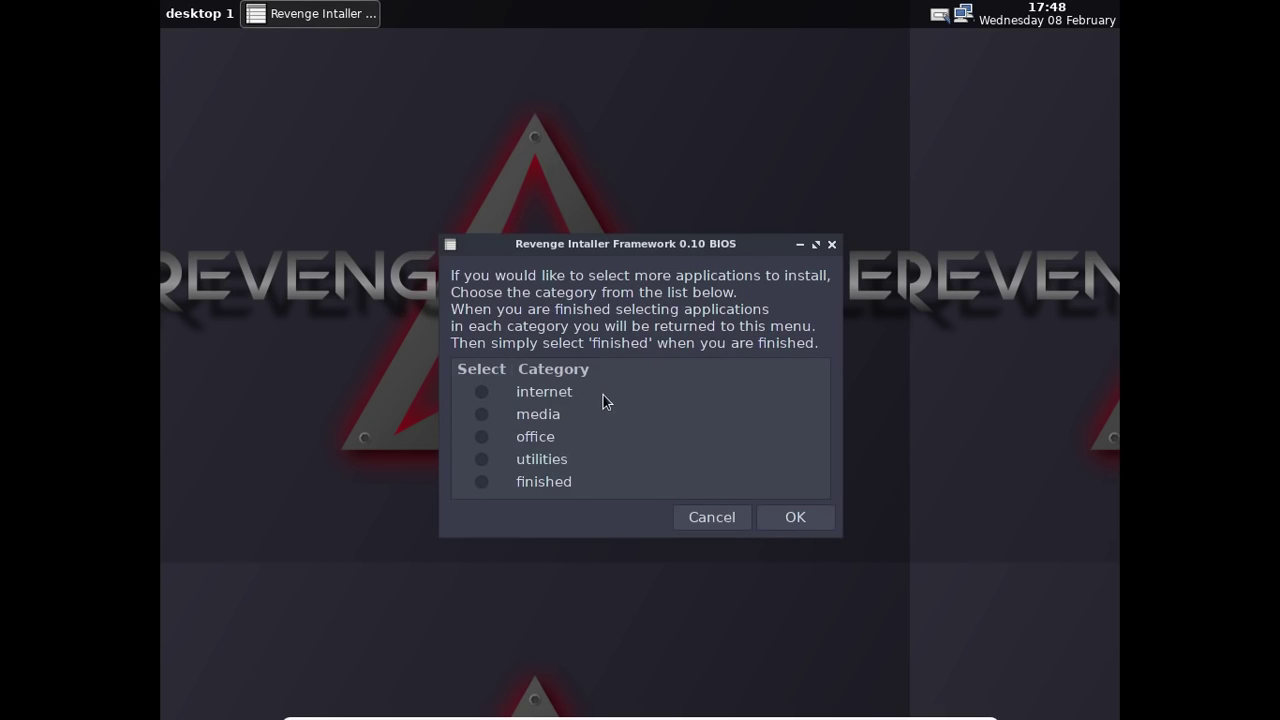
- Add firefox, transmission-gtk and filezilla from the internet category to the applications to install
left_click(788, 517)
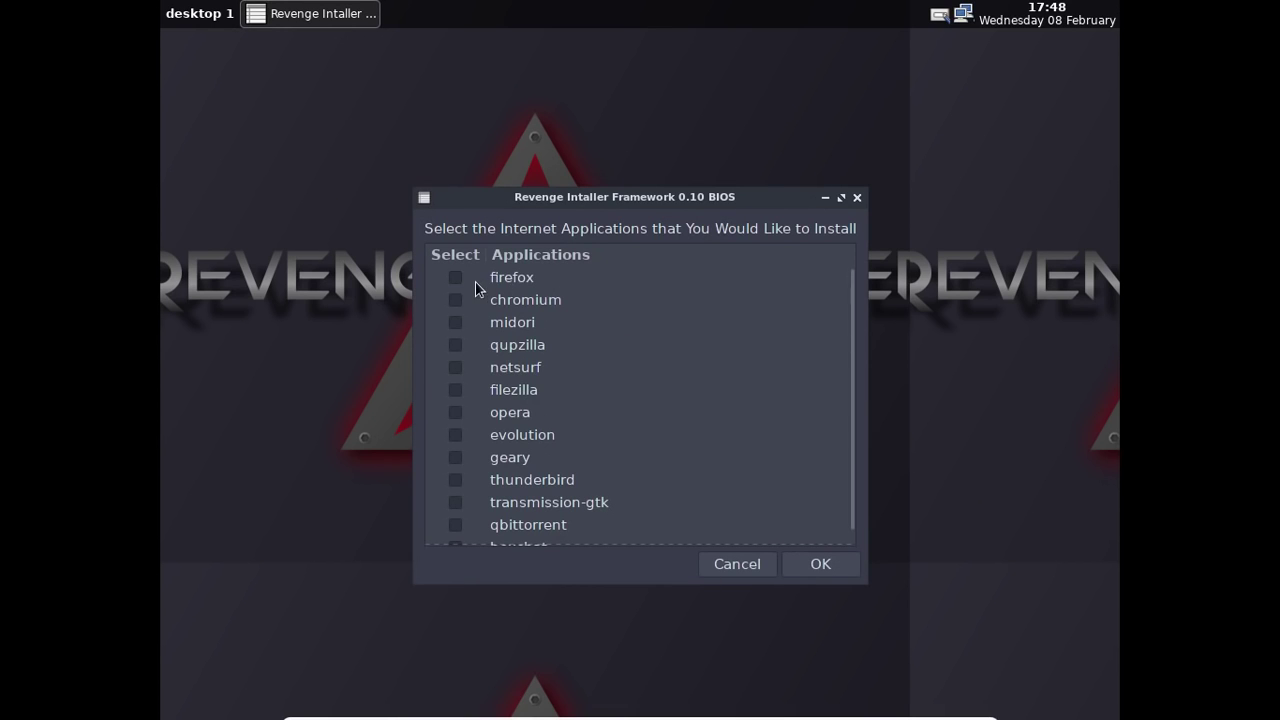
left_click(458, 277)
scroll(671, 303, "down", 1)
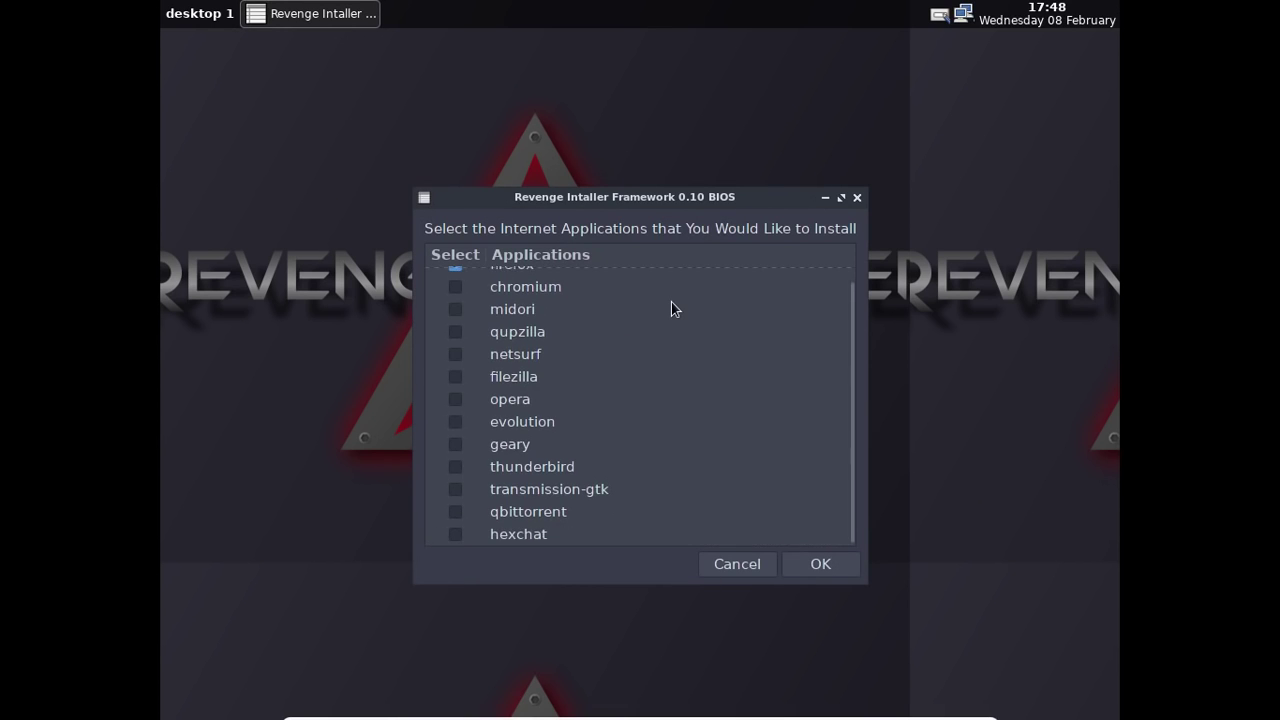
left_click(455, 492)
scroll(590, 455, "up", 1)
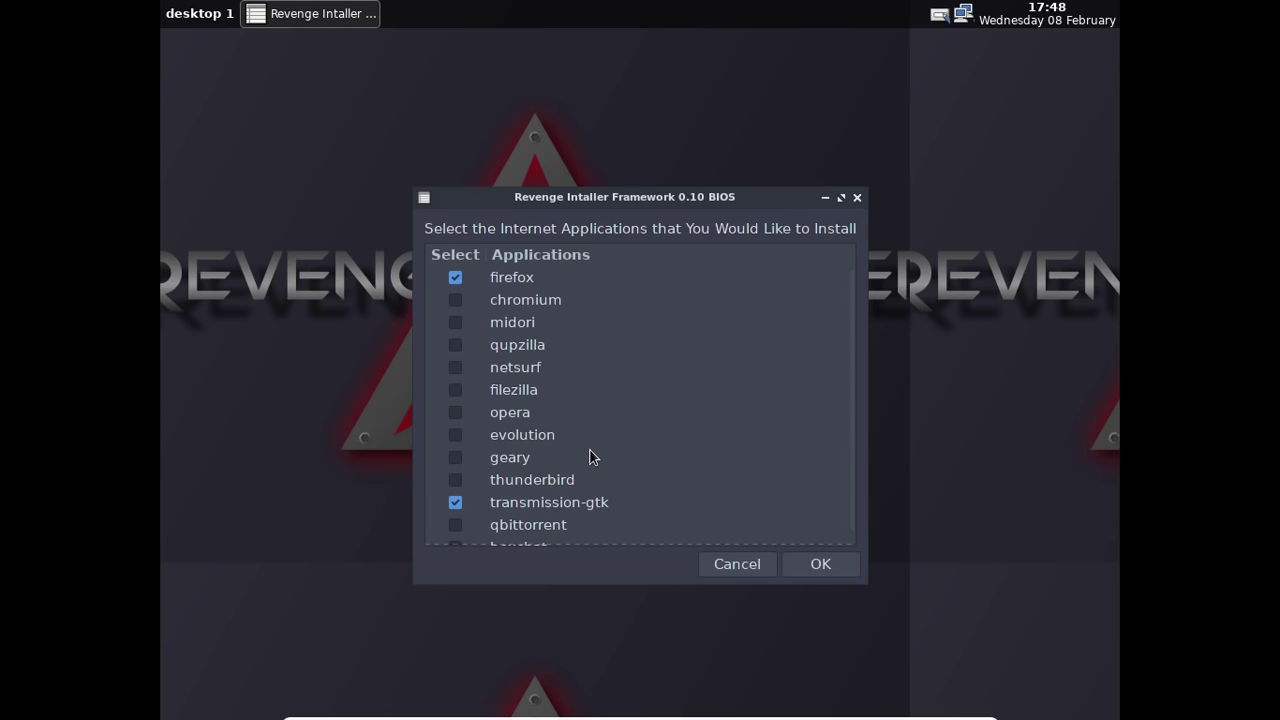
left_click(460, 392)
left_click(810, 564)
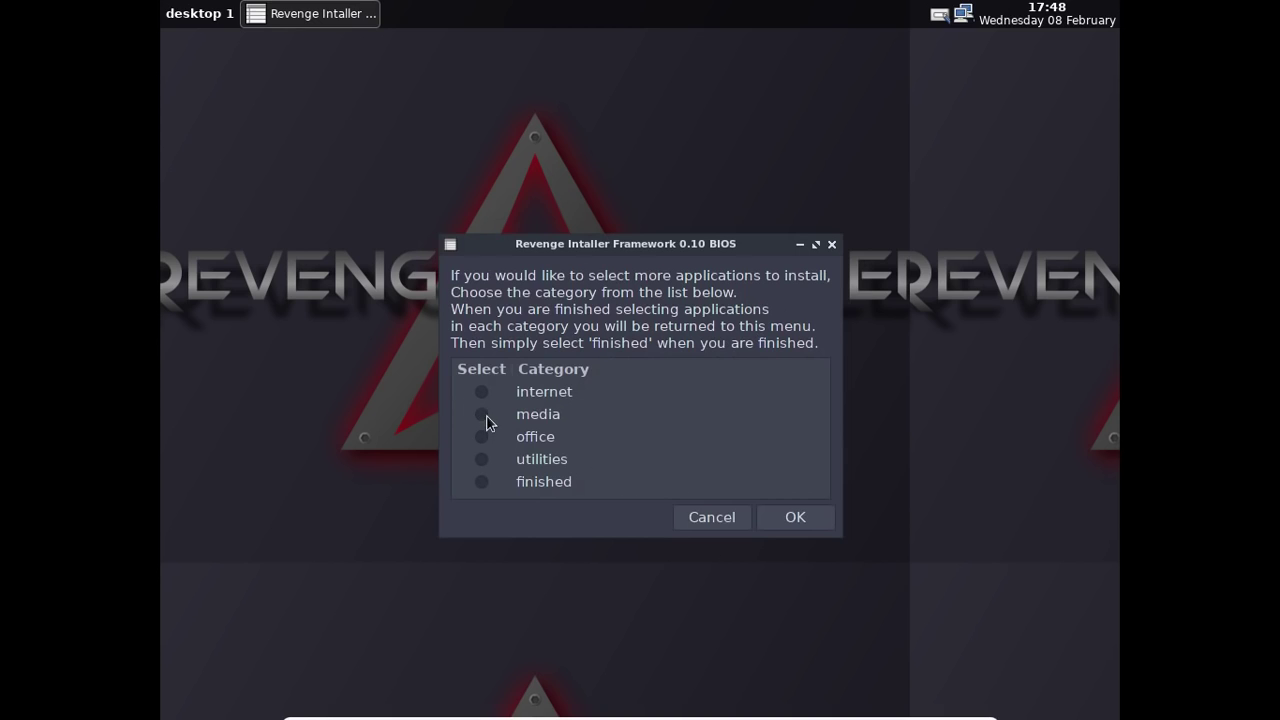
- Add gimp and shotwell from the media category to the applications to install
left_click(777, 516)
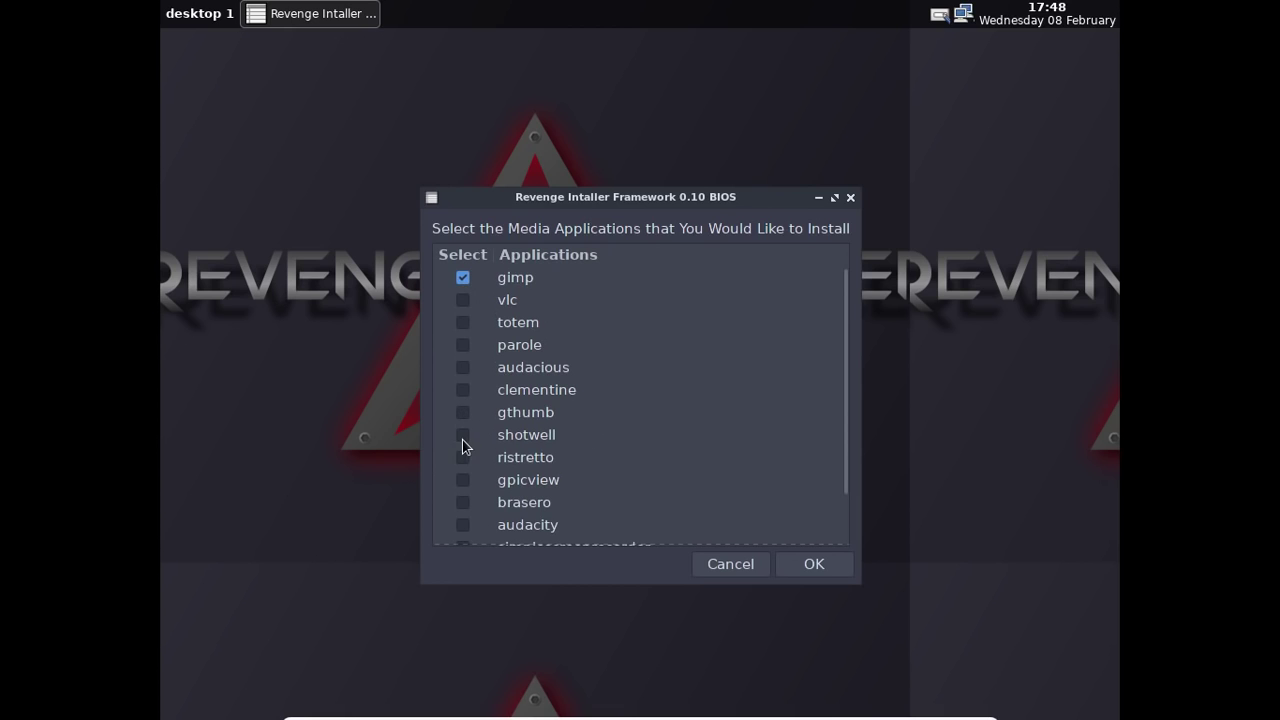
scroll(624, 427, "down", 2)
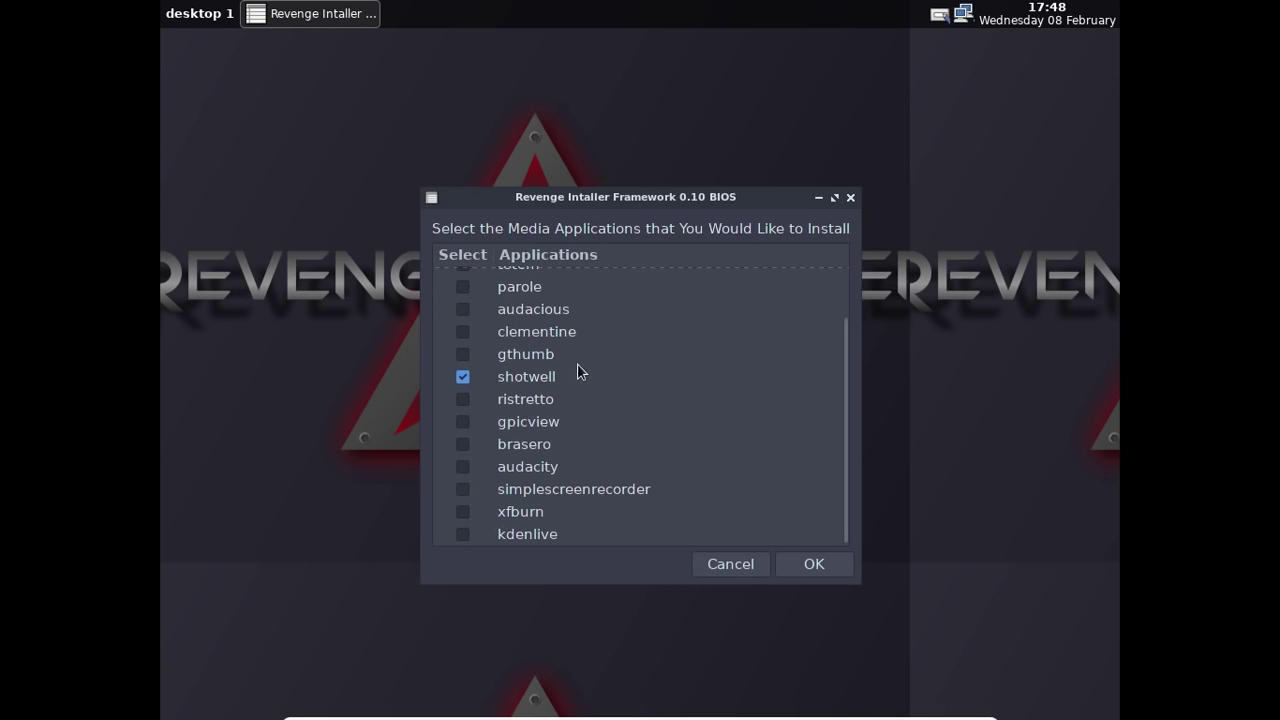
scroll(580, 366, "up", 2)
scroll(585, 368, "up", 1)
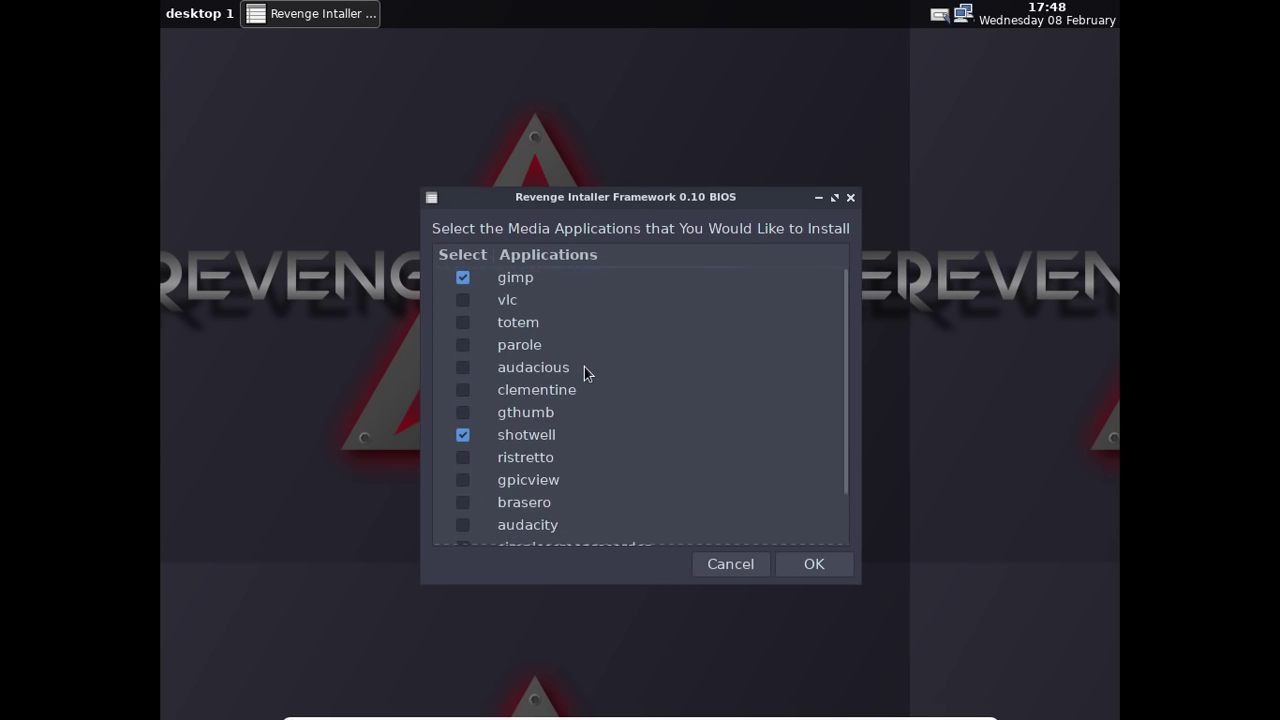
scroll(585, 368, "down", 3)
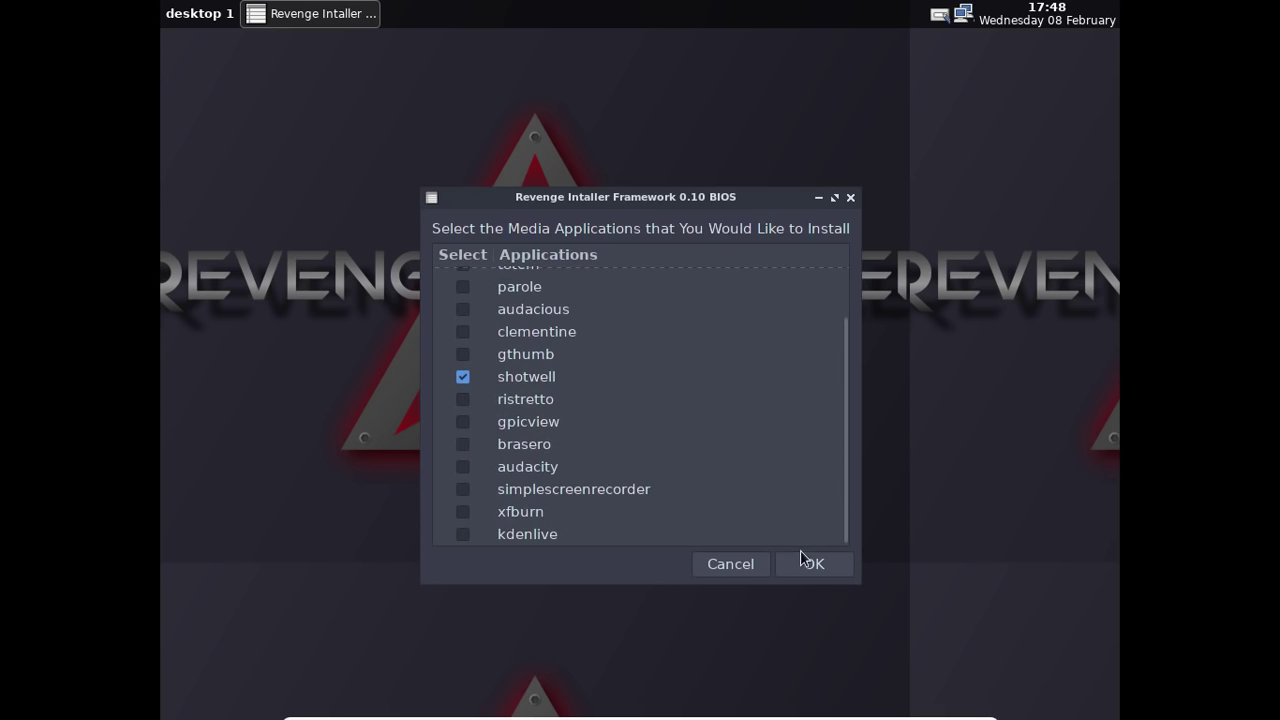
left_click(824, 563)
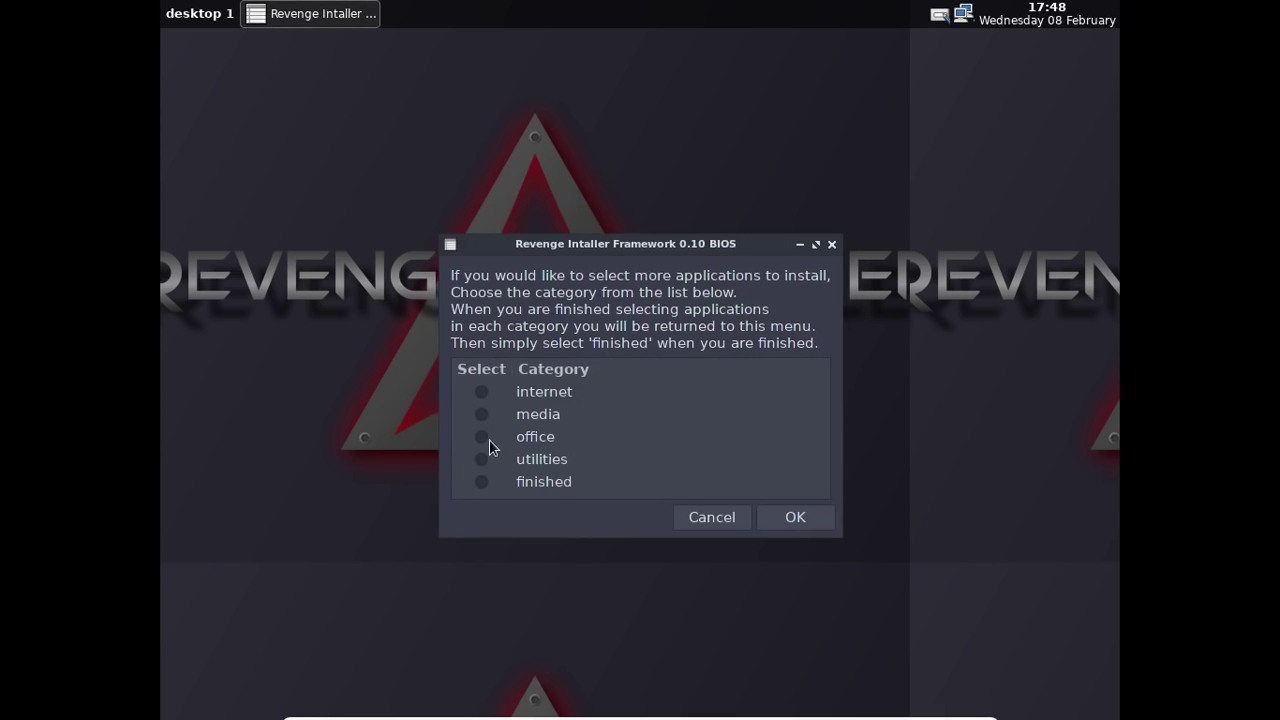
- Add libreoffice-fresh from the office category to the applications to install
left_click(808, 518)
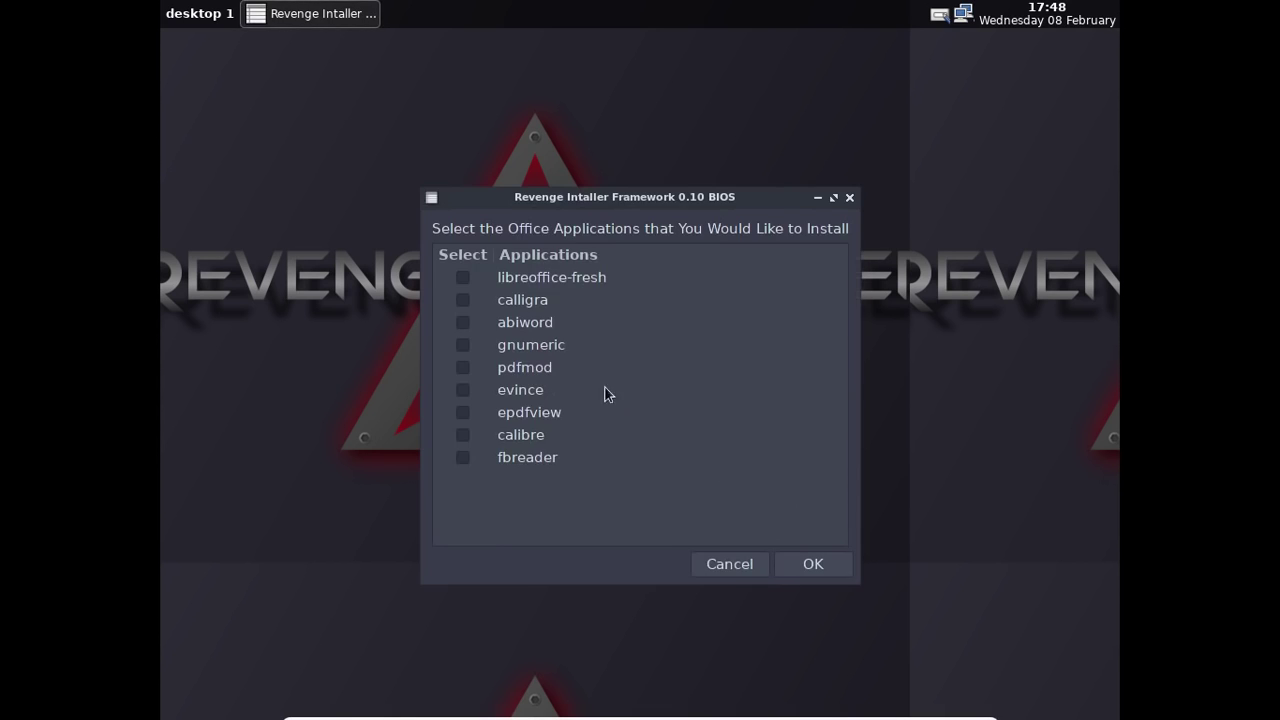
left_click(463, 277)
left_click(805, 566)
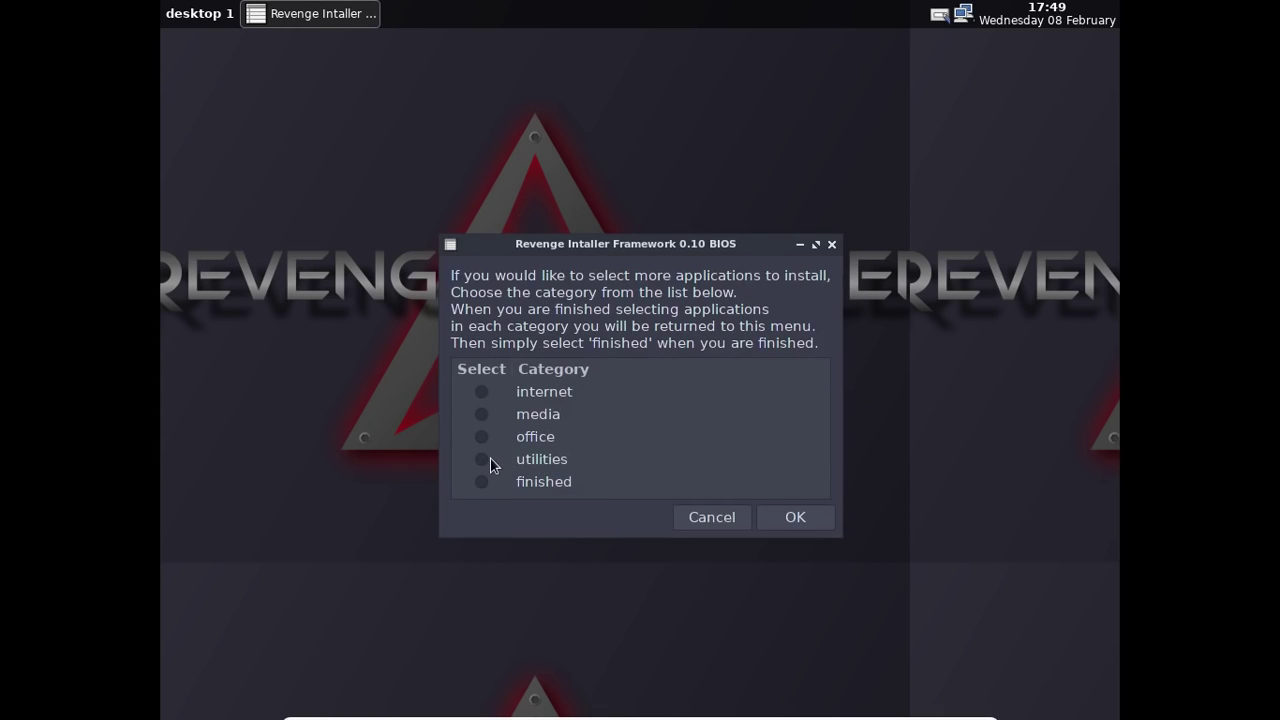
- Add gparted and gufw from the utilities category to the applications to install, and finish the application selection
left_click(792, 517)
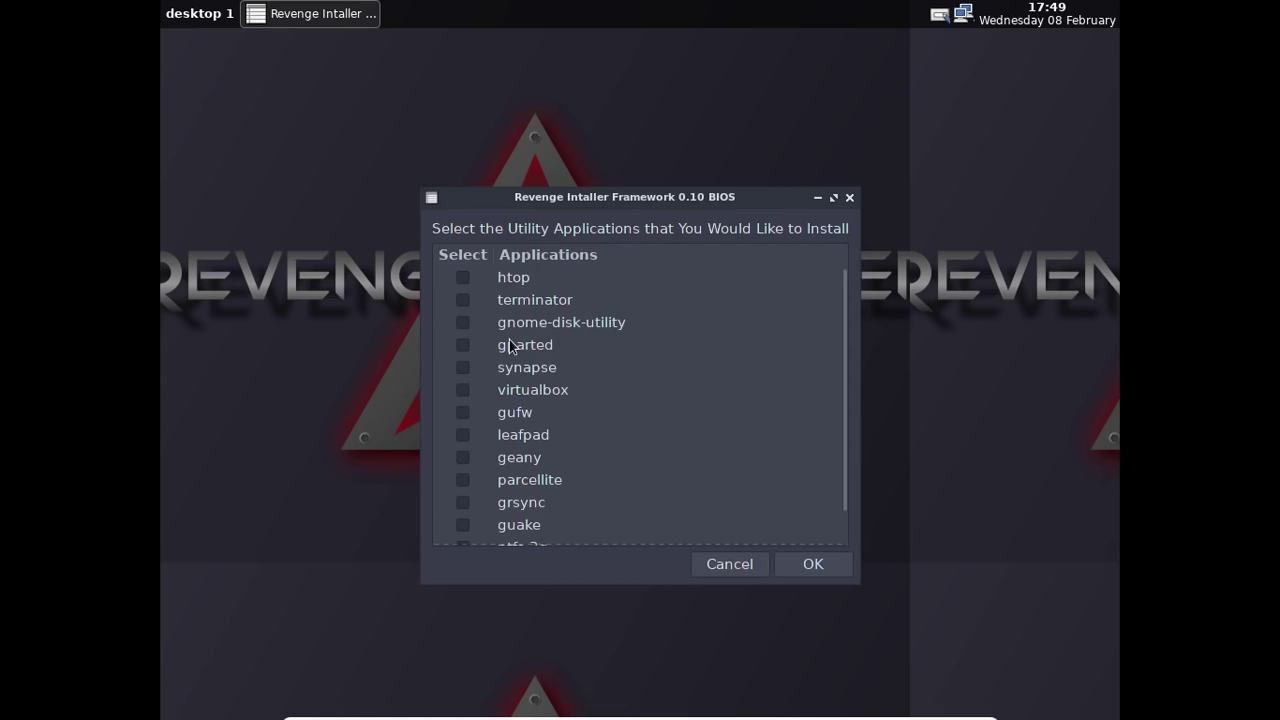
scroll(678, 383, "down", 2)
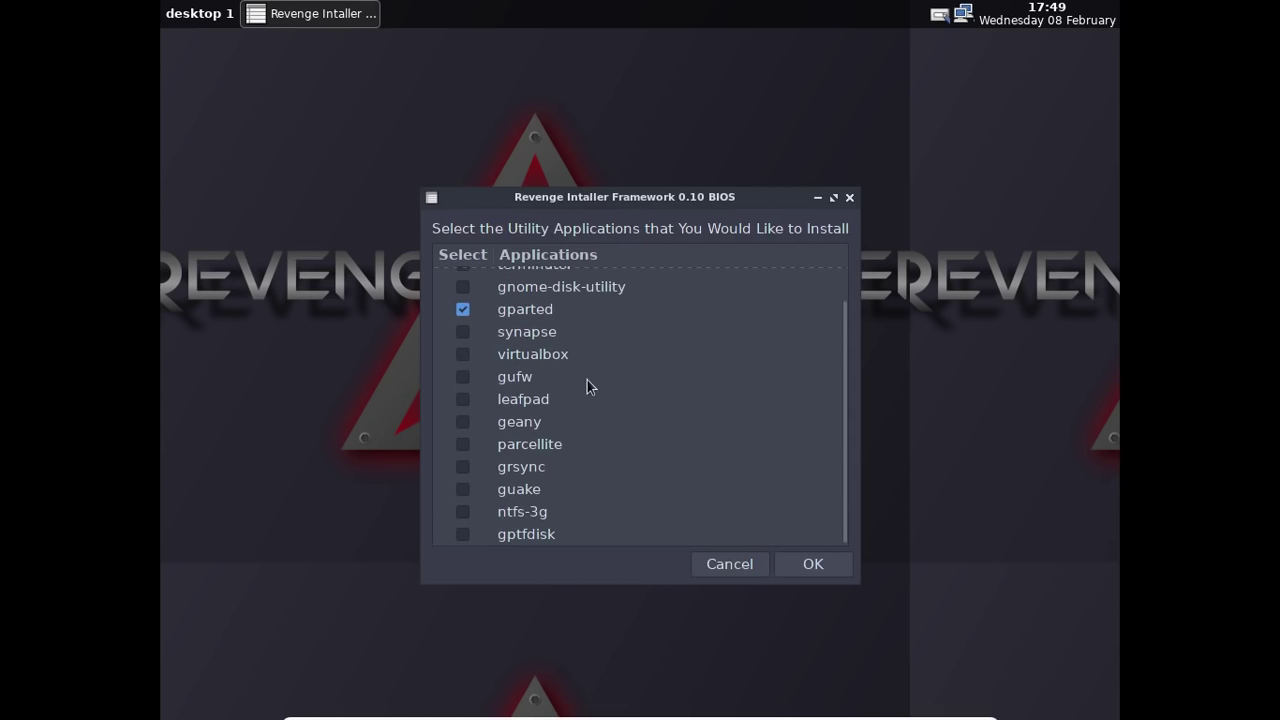
left_click(459, 377)
left_click(824, 564)
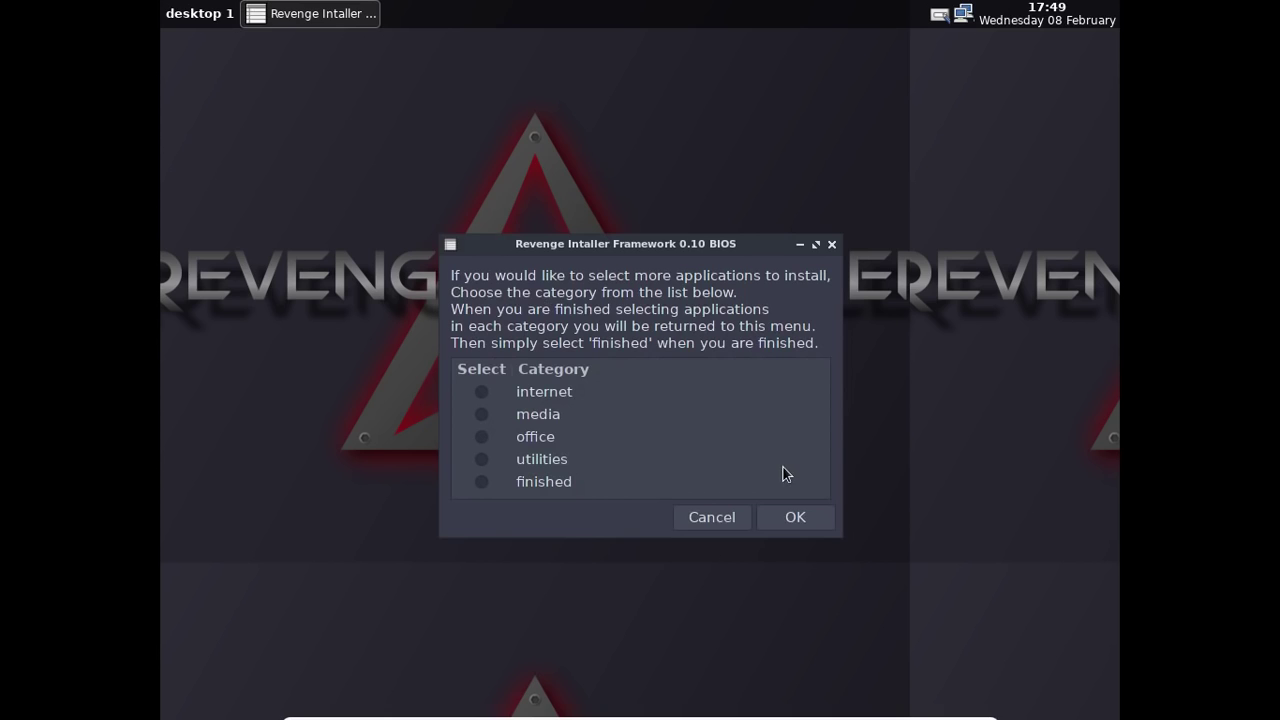
left_click(486, 485)
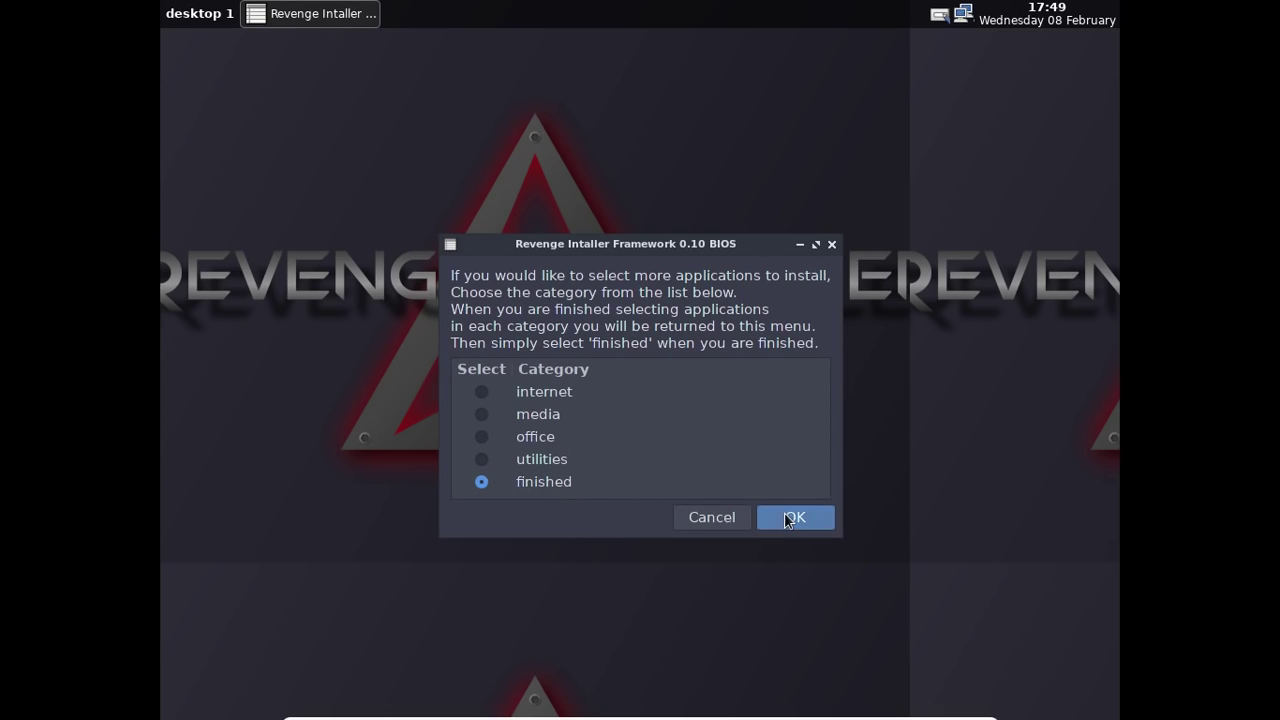
left_click(795, 517)
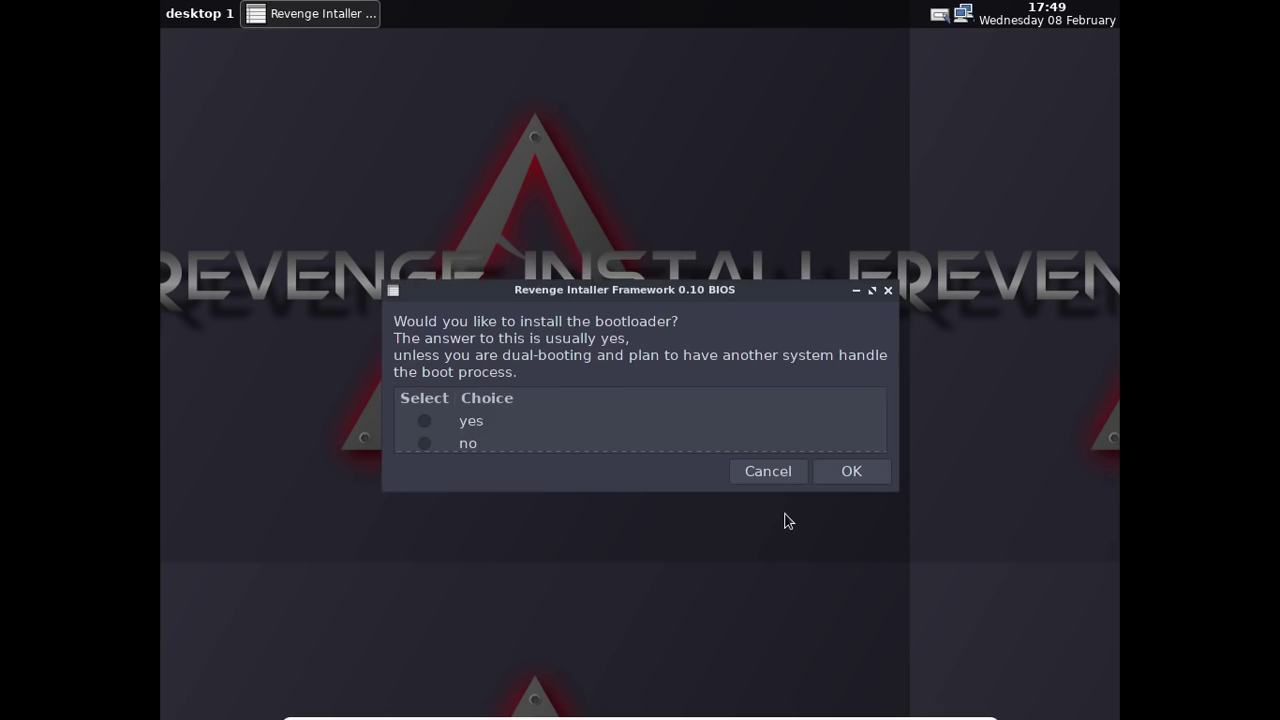
- Choose to install the bootloader, with /dev/sda as its target device
left_click(424, 421)
left_click(851, 474)
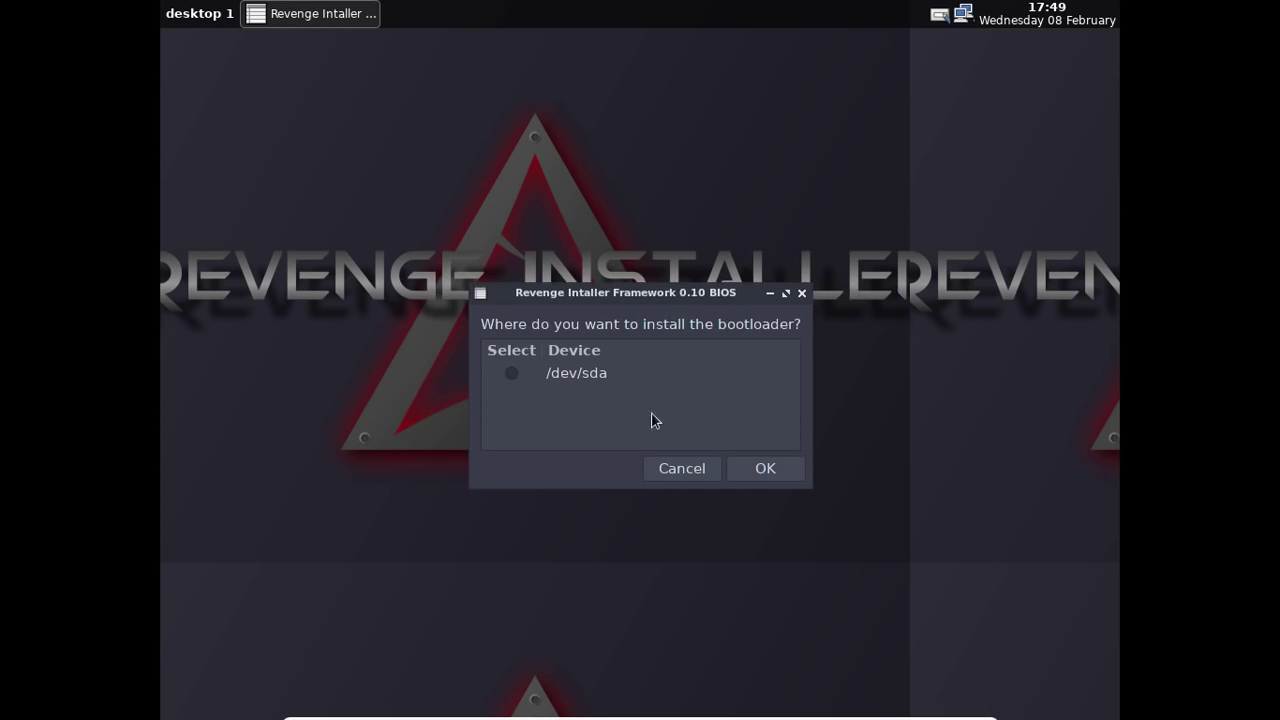
left_click(511, 374)
left_click(791, 471)
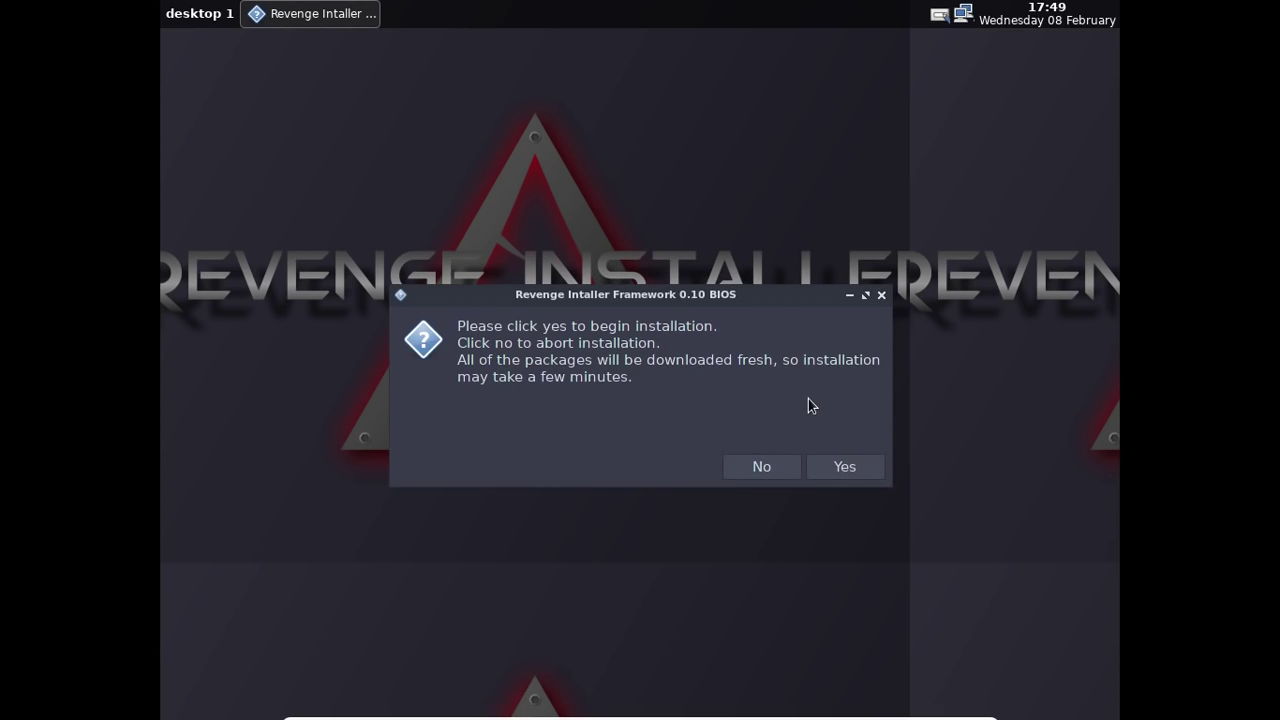
- Take the virtual machine out of full-screen mode and begin the Arch Linux installation
key("Control_R+f")
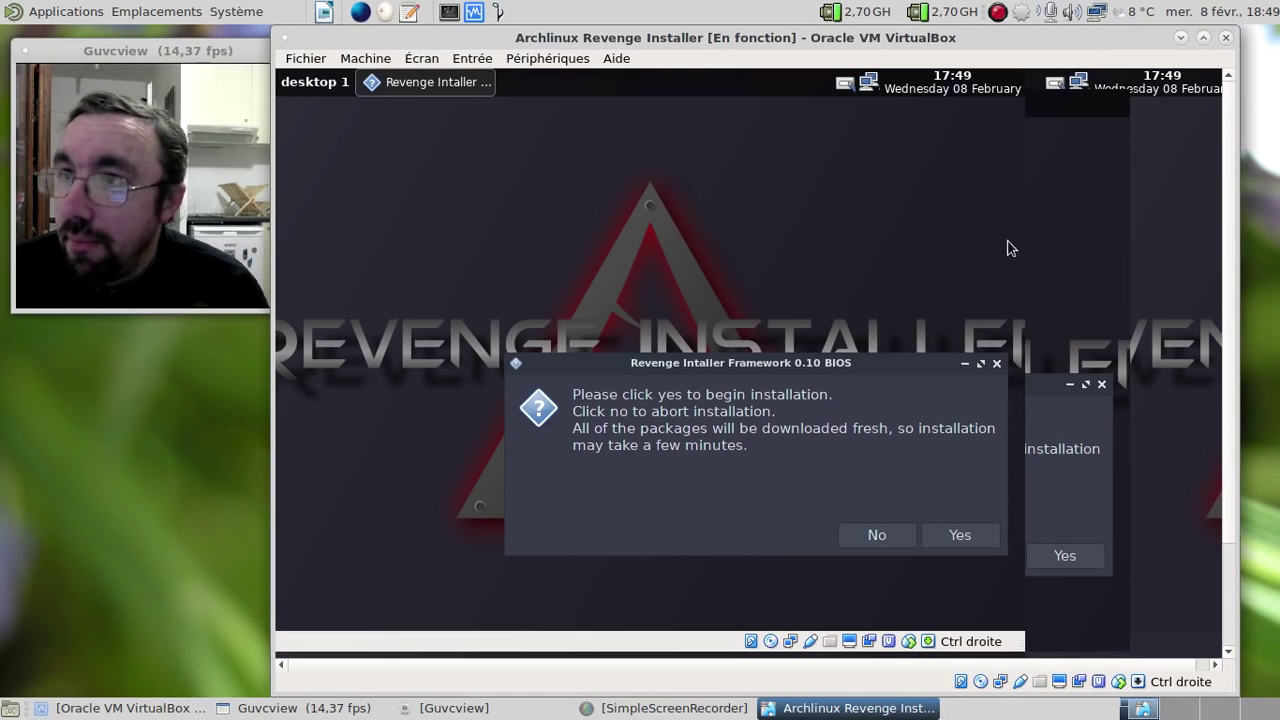
left_click(959, 535)
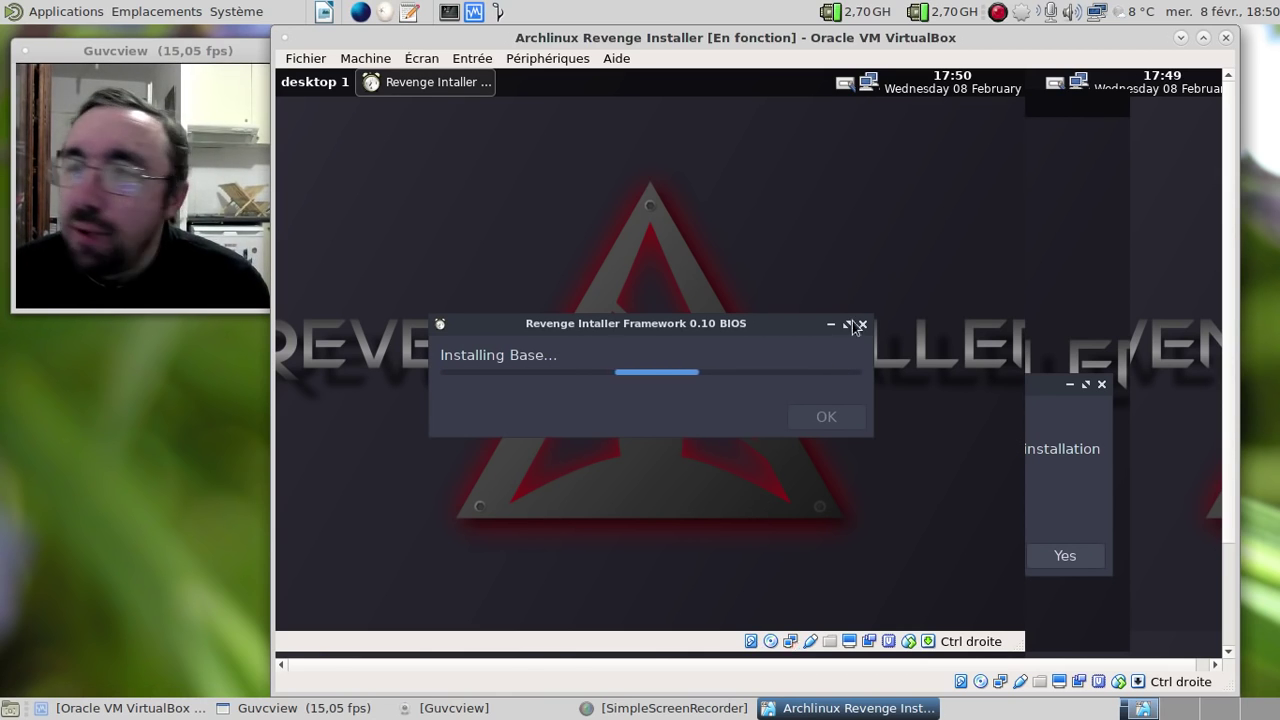
right_click(998, 12)
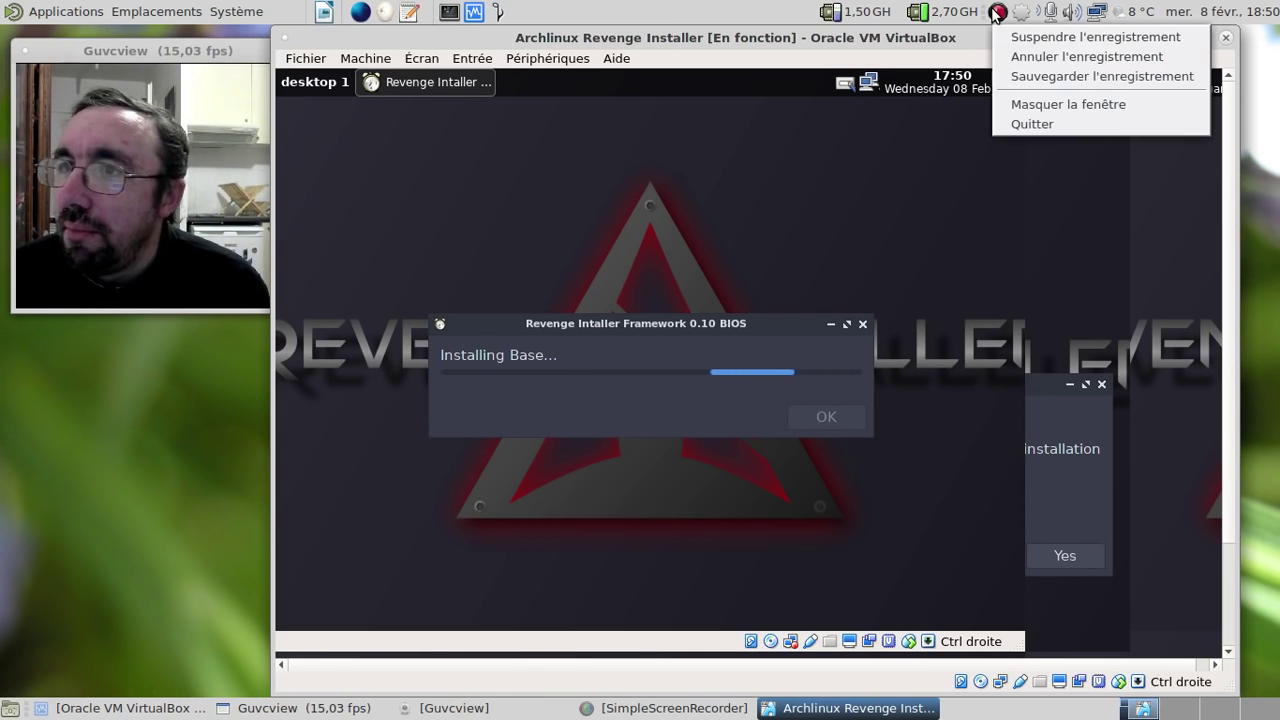
left_click(1030, 76)
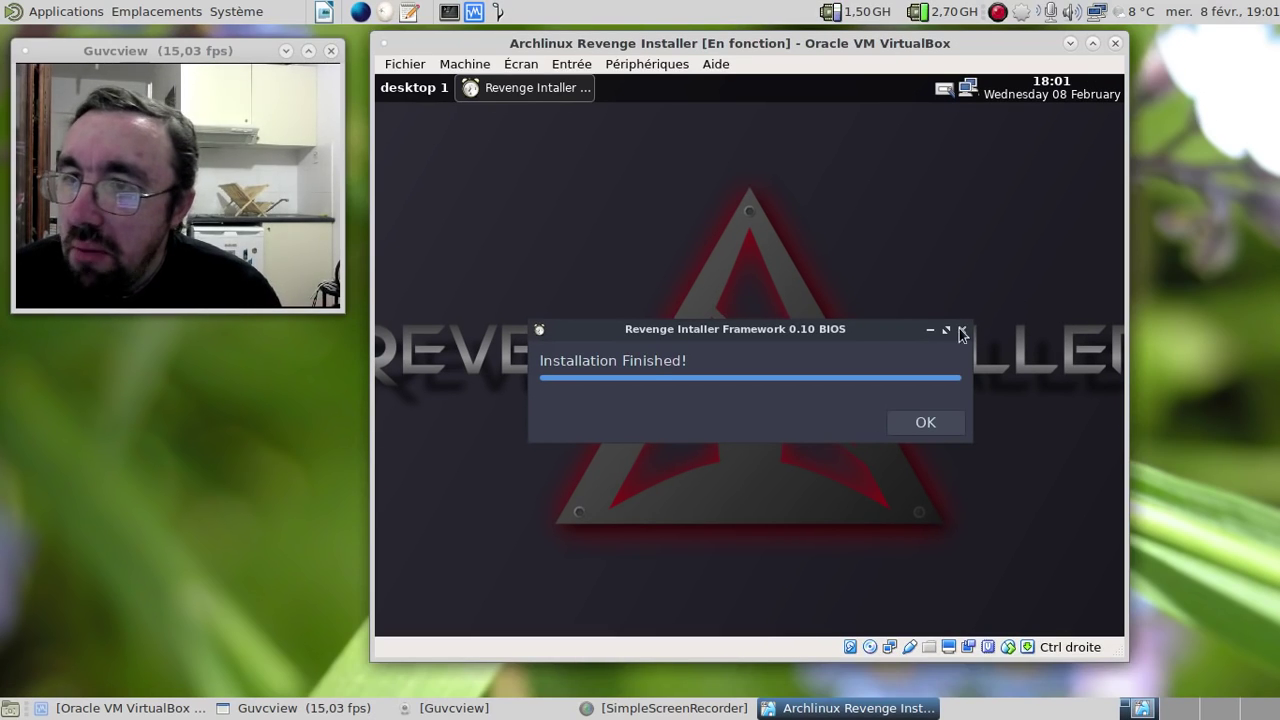
- Close the completed installation dialog and restart the virtual machine
left_click(923, 428)
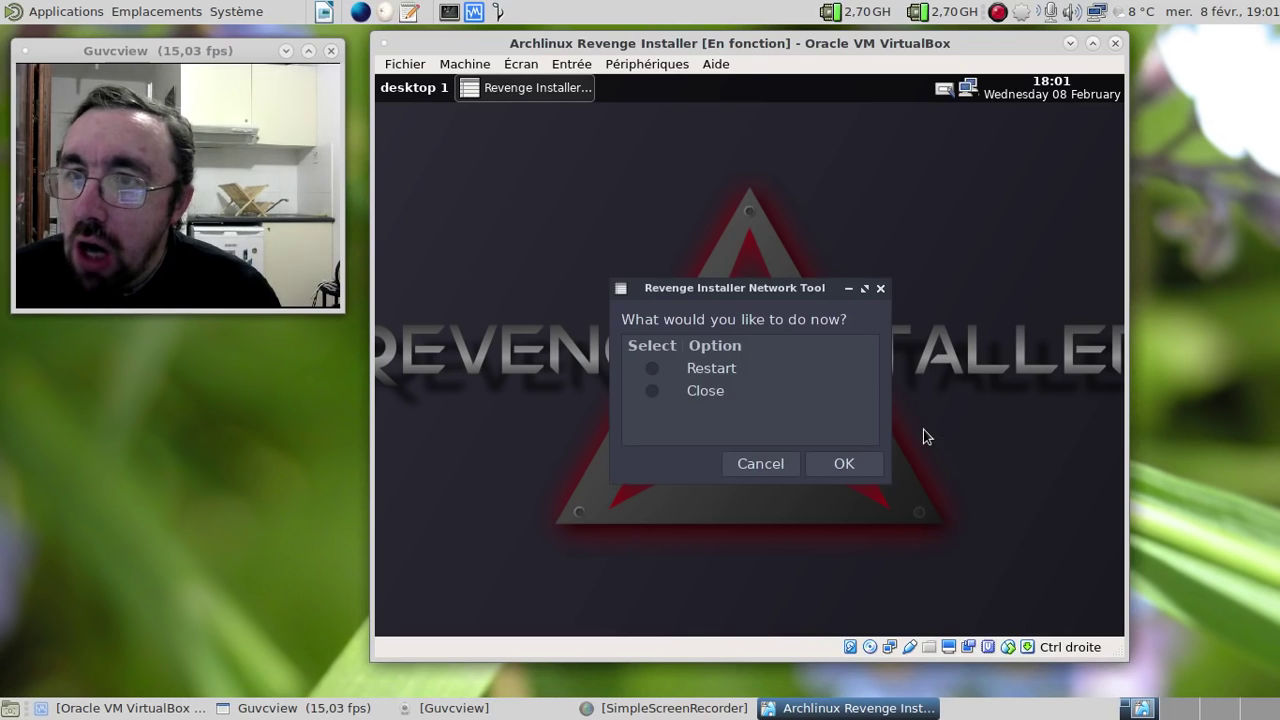
left_click(650, 369)
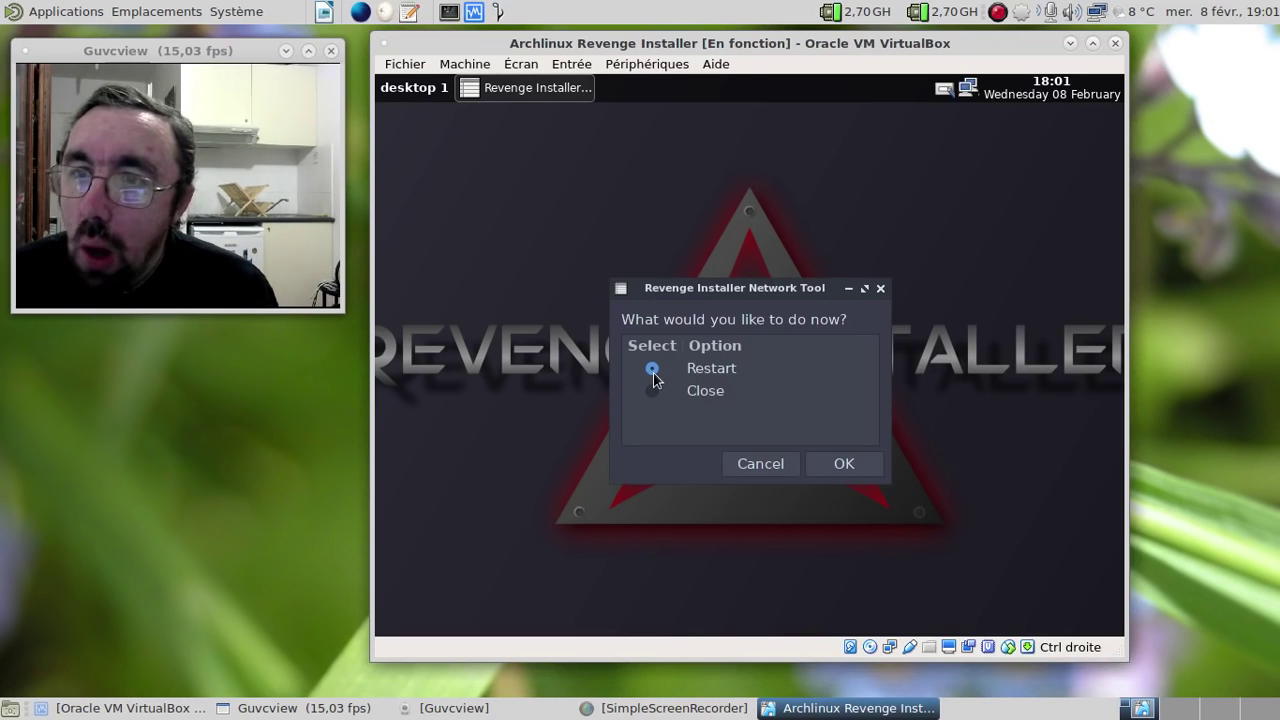
left_click(865, 467)
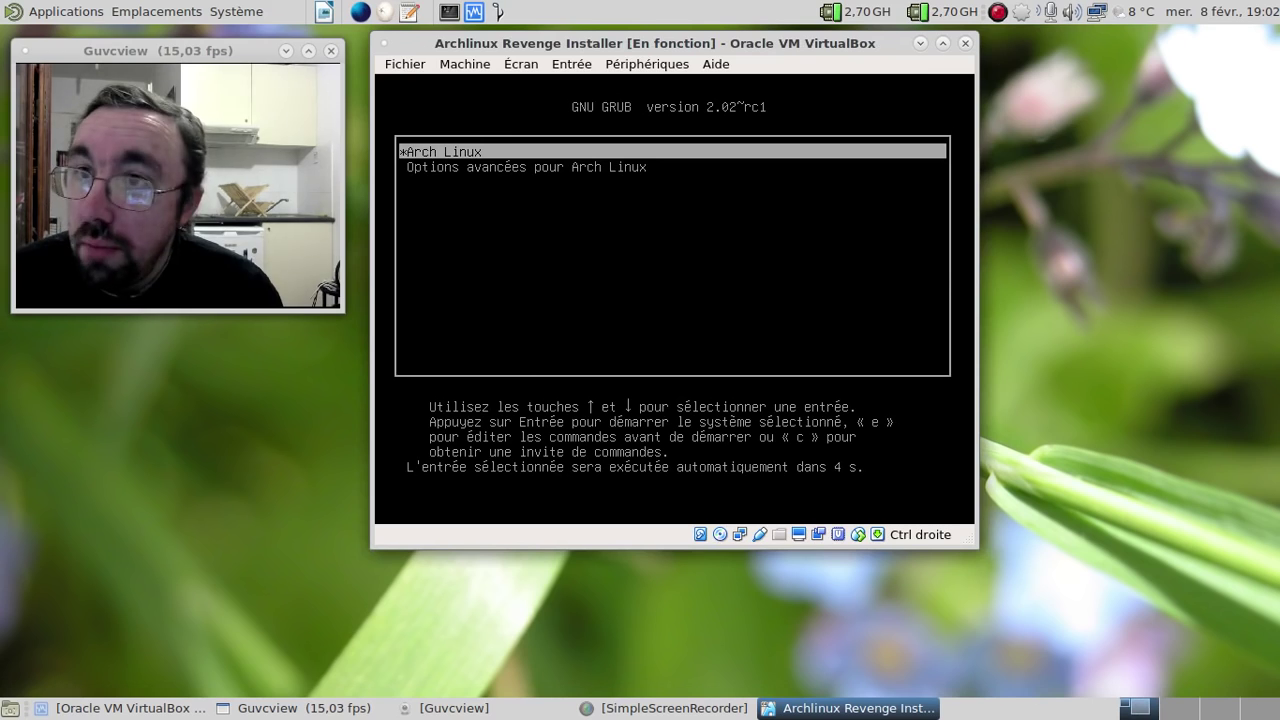
- Boot the Arch Linux entry from GRUB and log in to the desktop with the account password
key("Return")
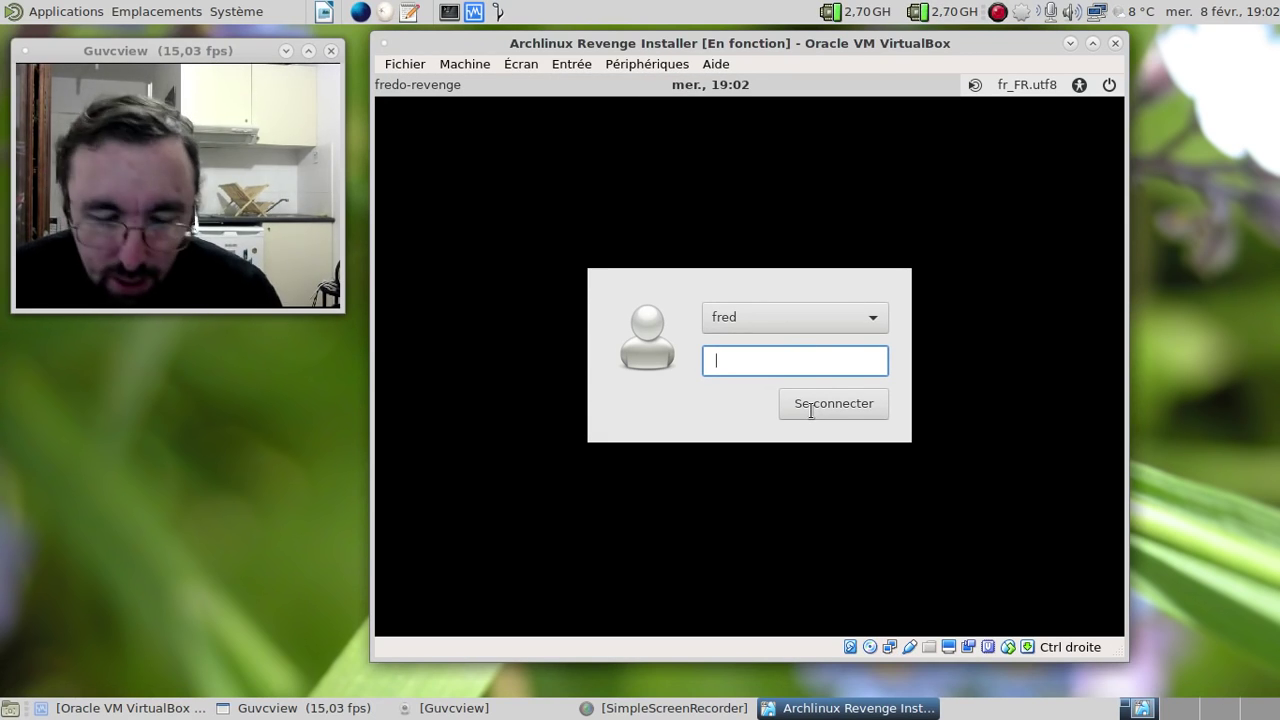
type("*********")
key("Return")
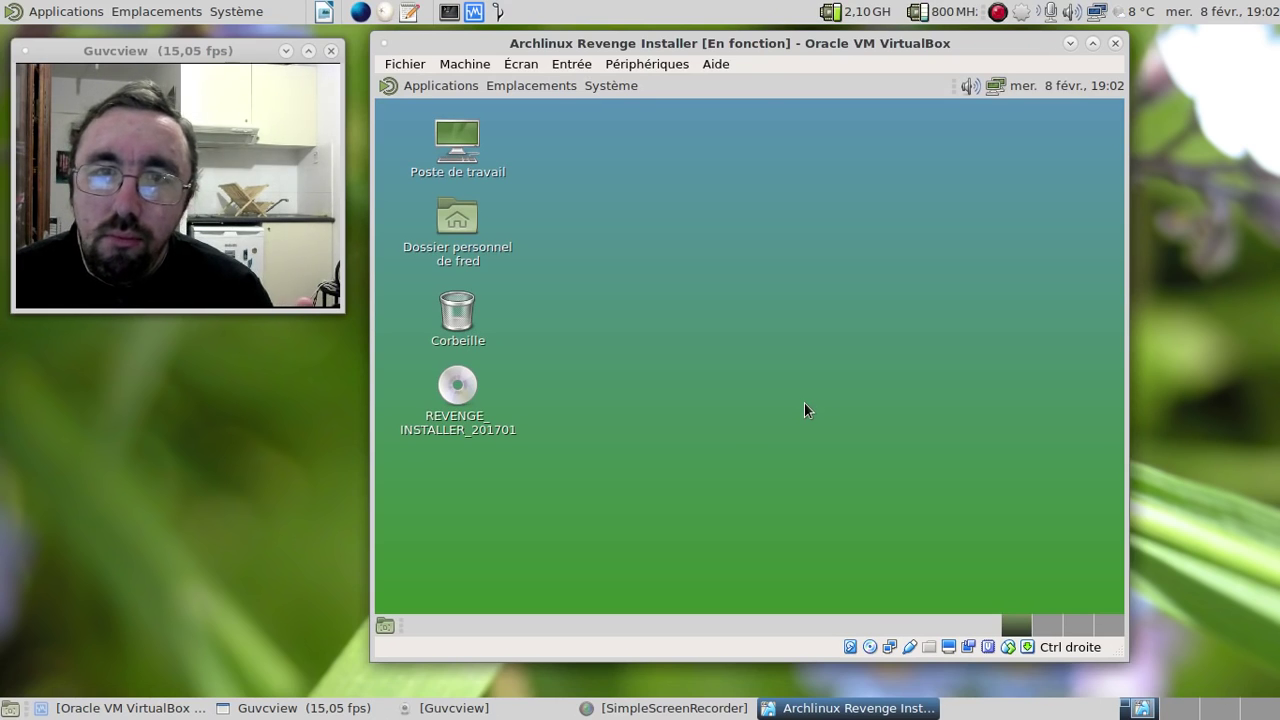
- Check the configured keyboard layouts in the keyboard properties, and close the dialog
left_click(632, 87)
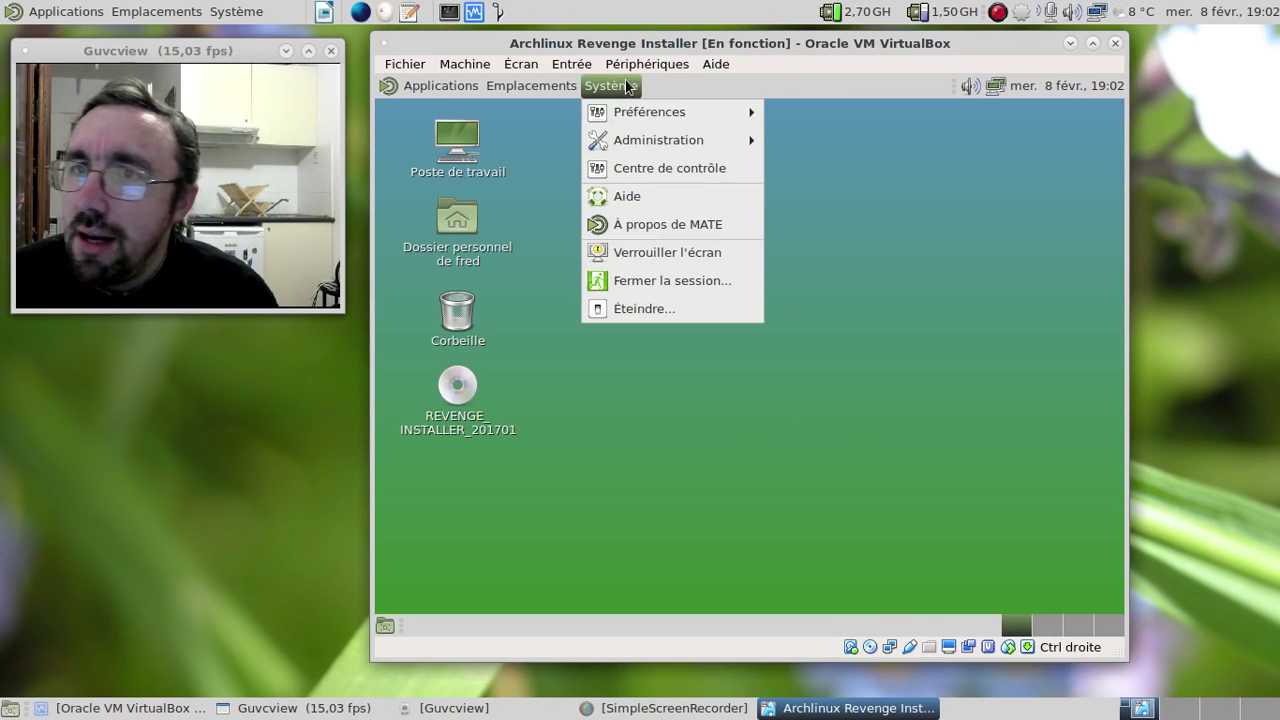
mouse_move(655, 138)
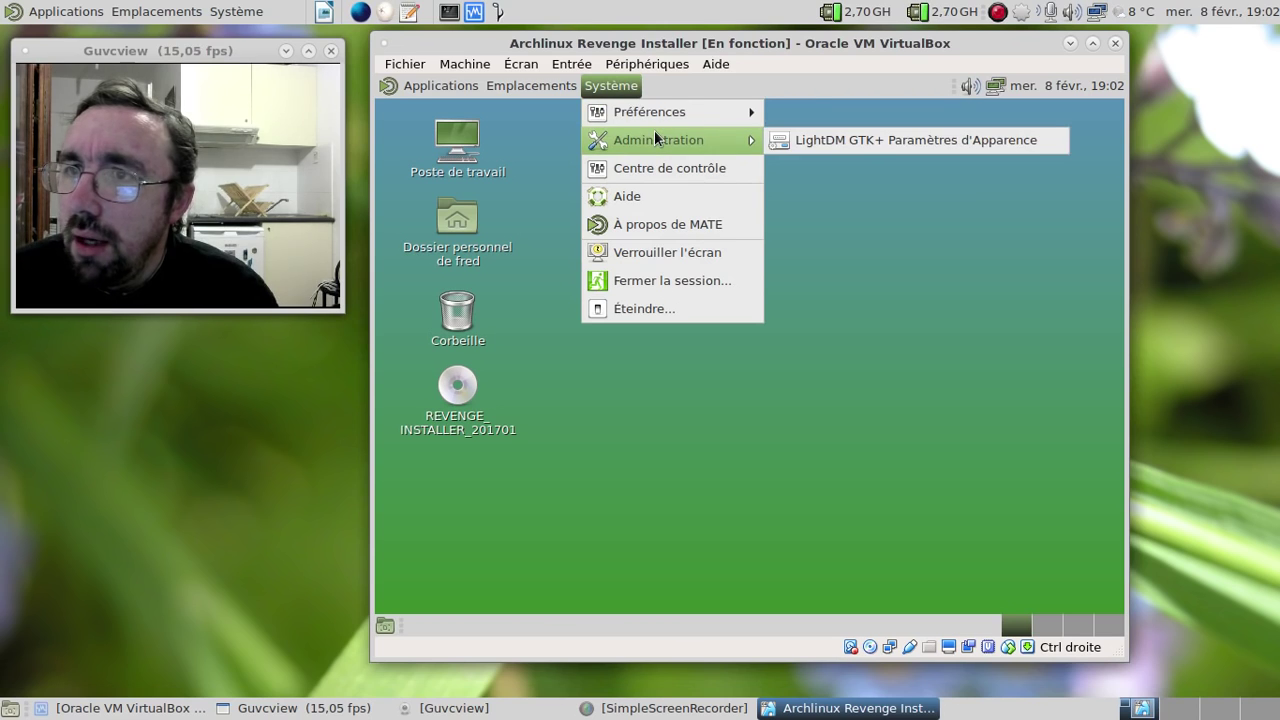
mouse_move(653, 112)
mouse_move(872, 196)
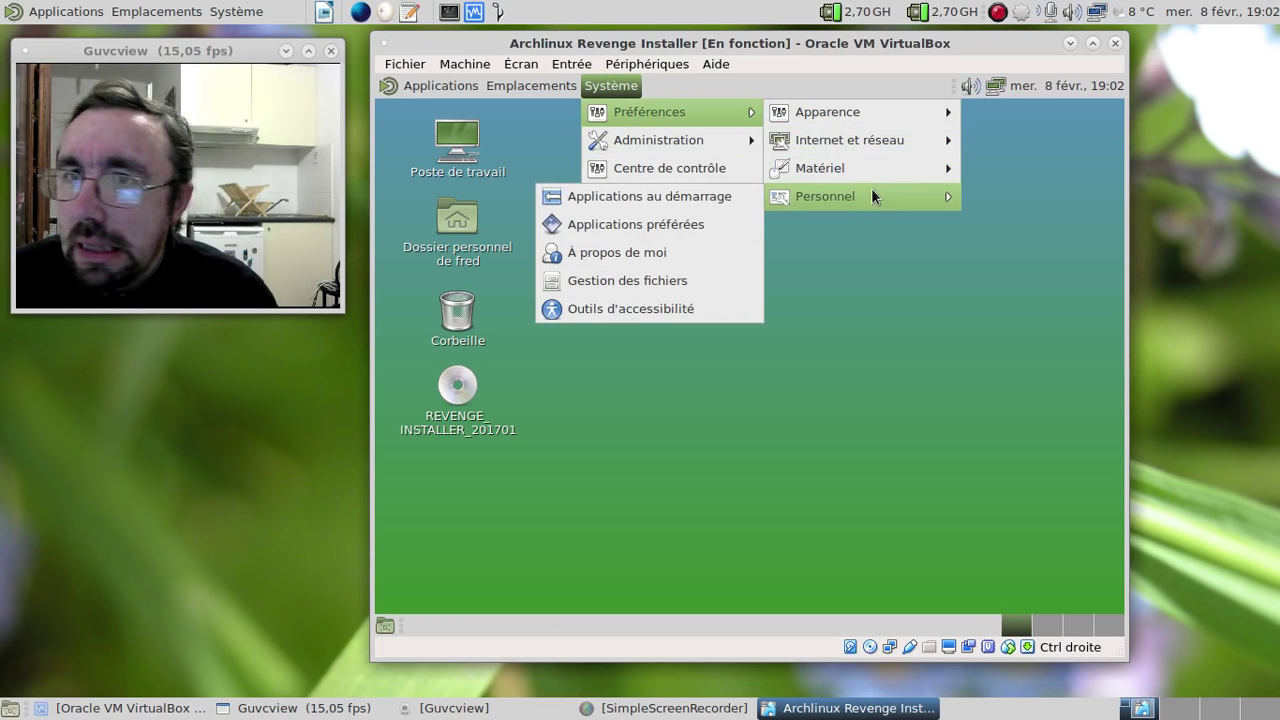
mouse_move(832, 165)
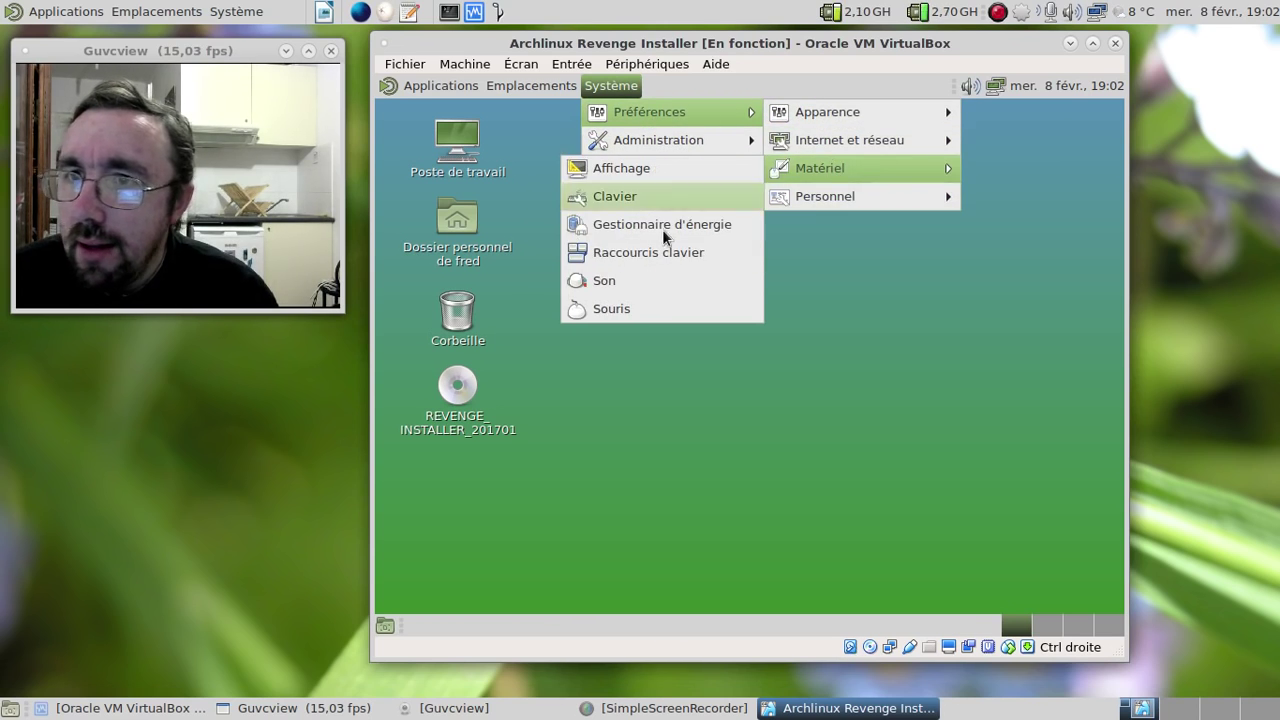
left_click(651, 196)
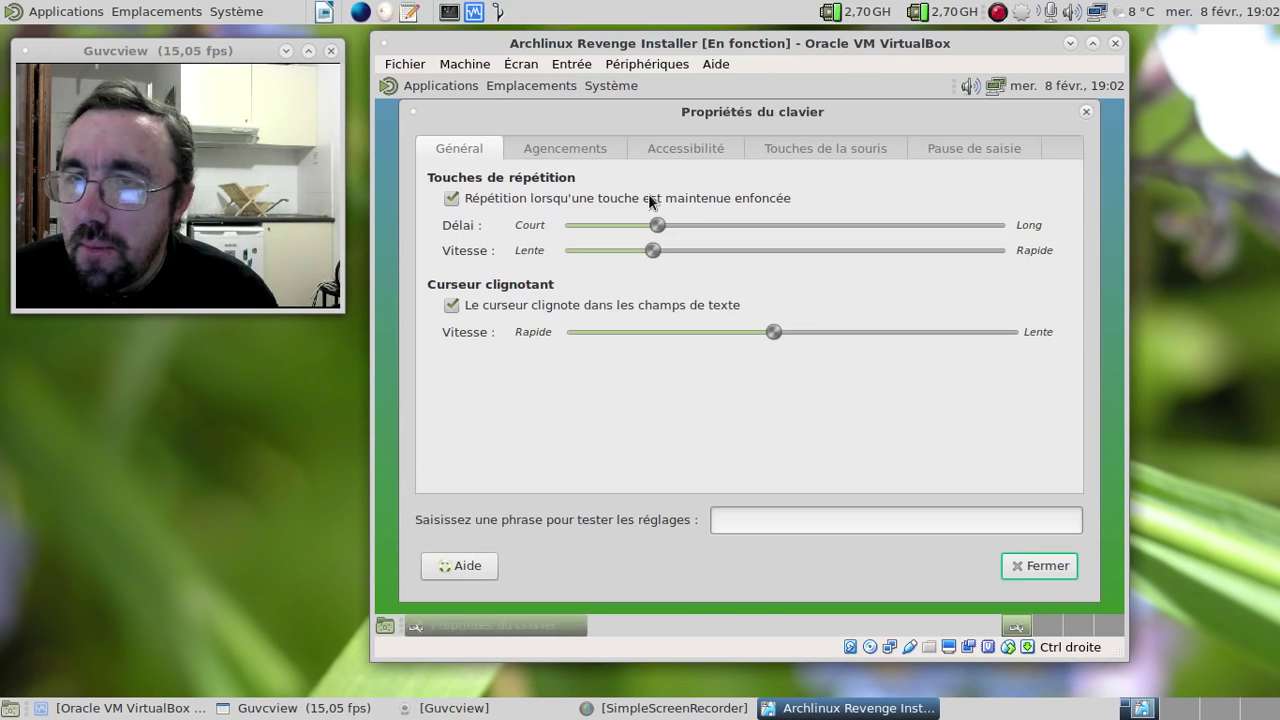
left_click(591, 148)
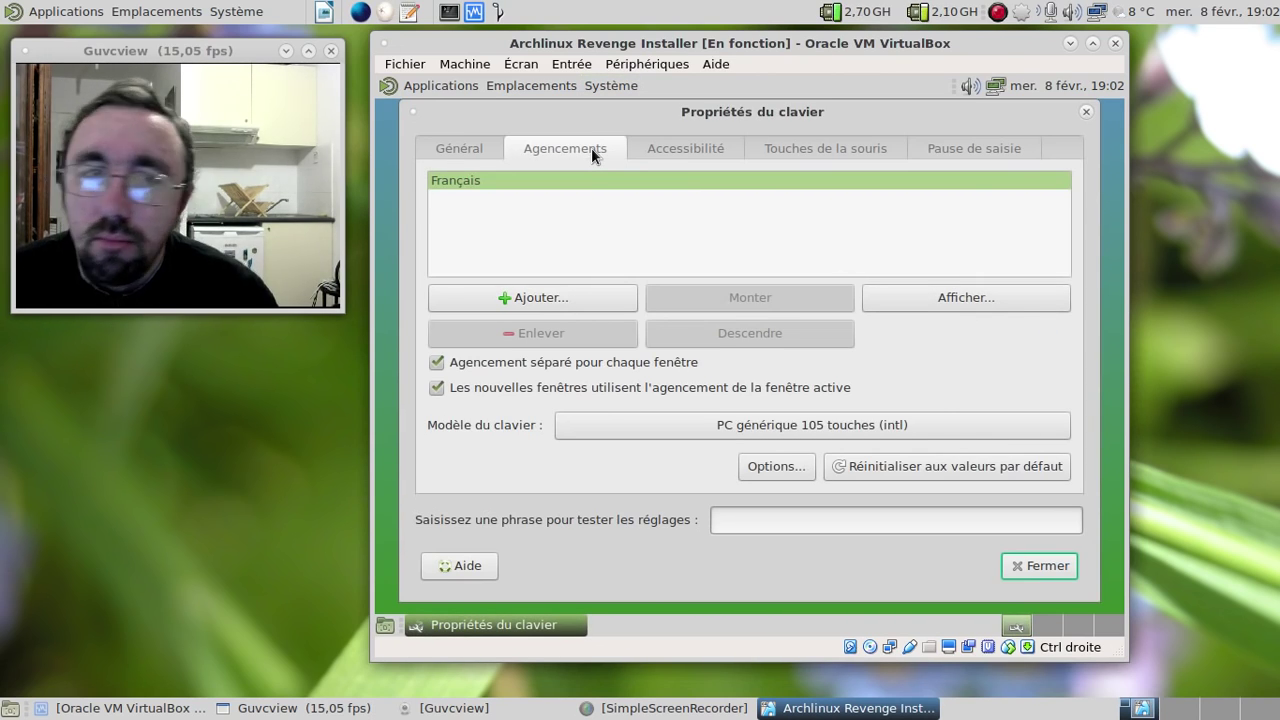
left_click(1084, 111)
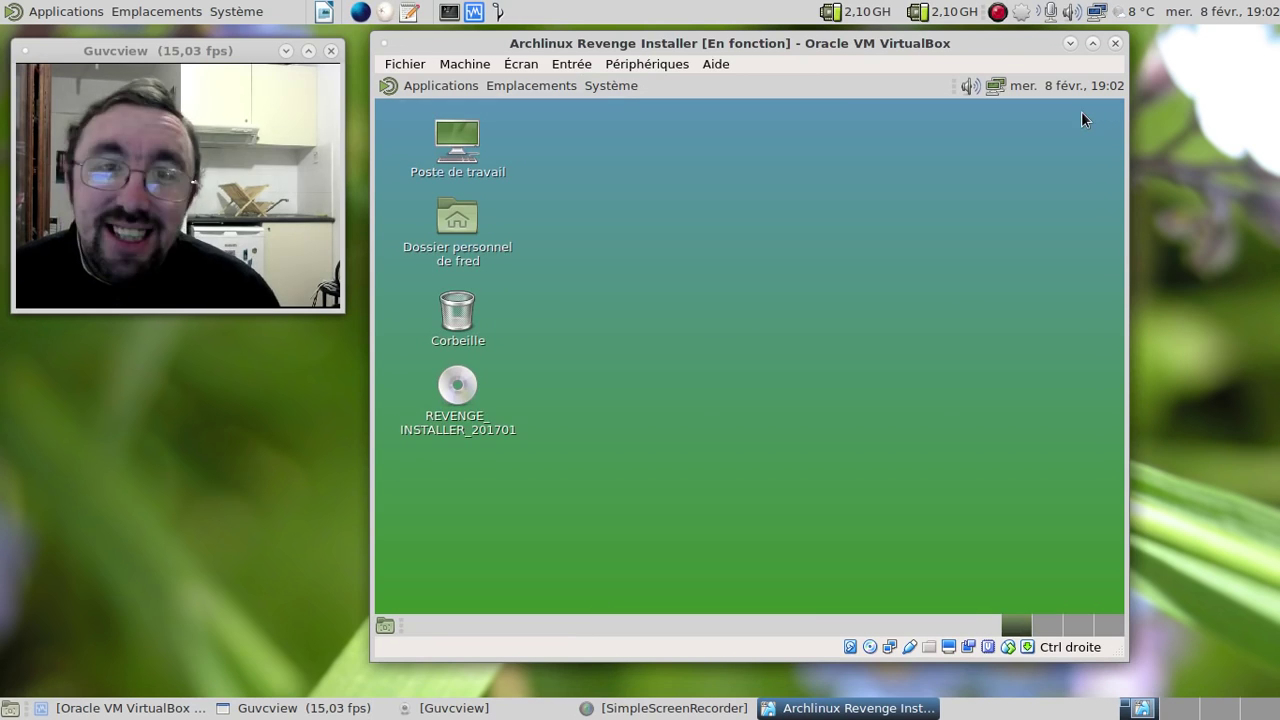
- Examine the installed application categories, the available places, and the system preferences and administration entries of the MATE desktop
left_click(415, 85)
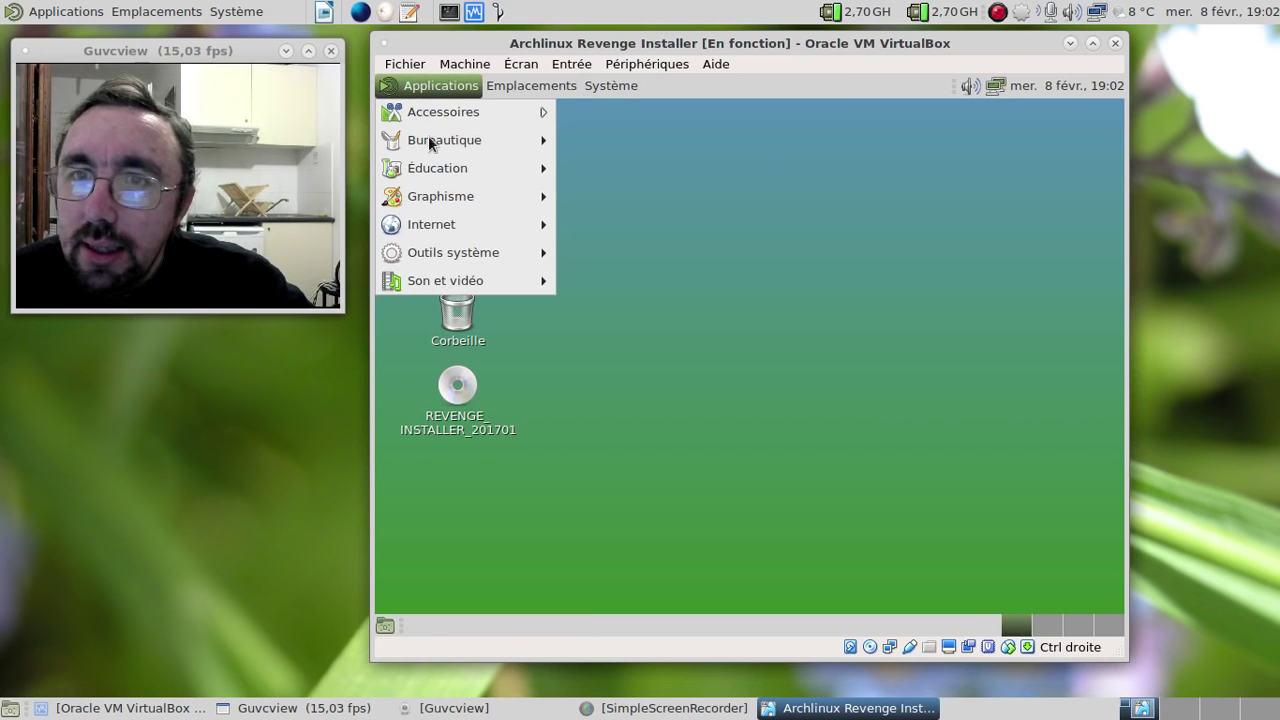
mouse_move(492, 246)
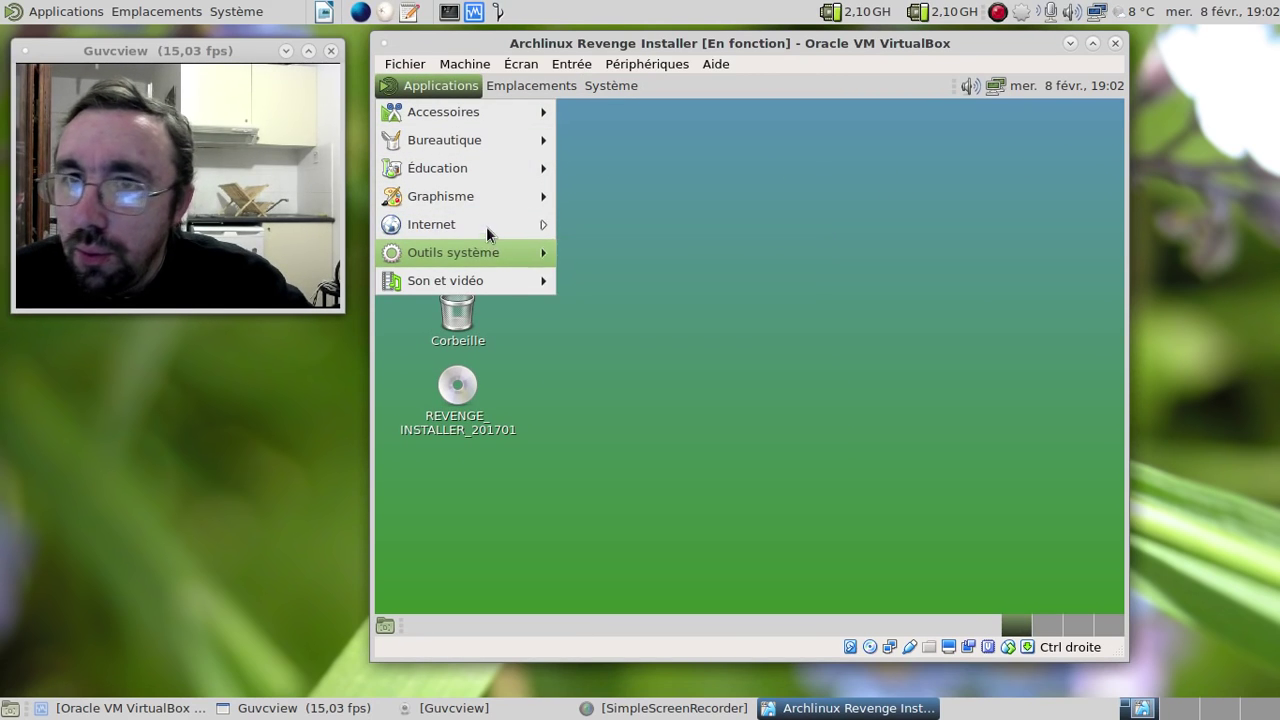
mouse_move(506, 278)
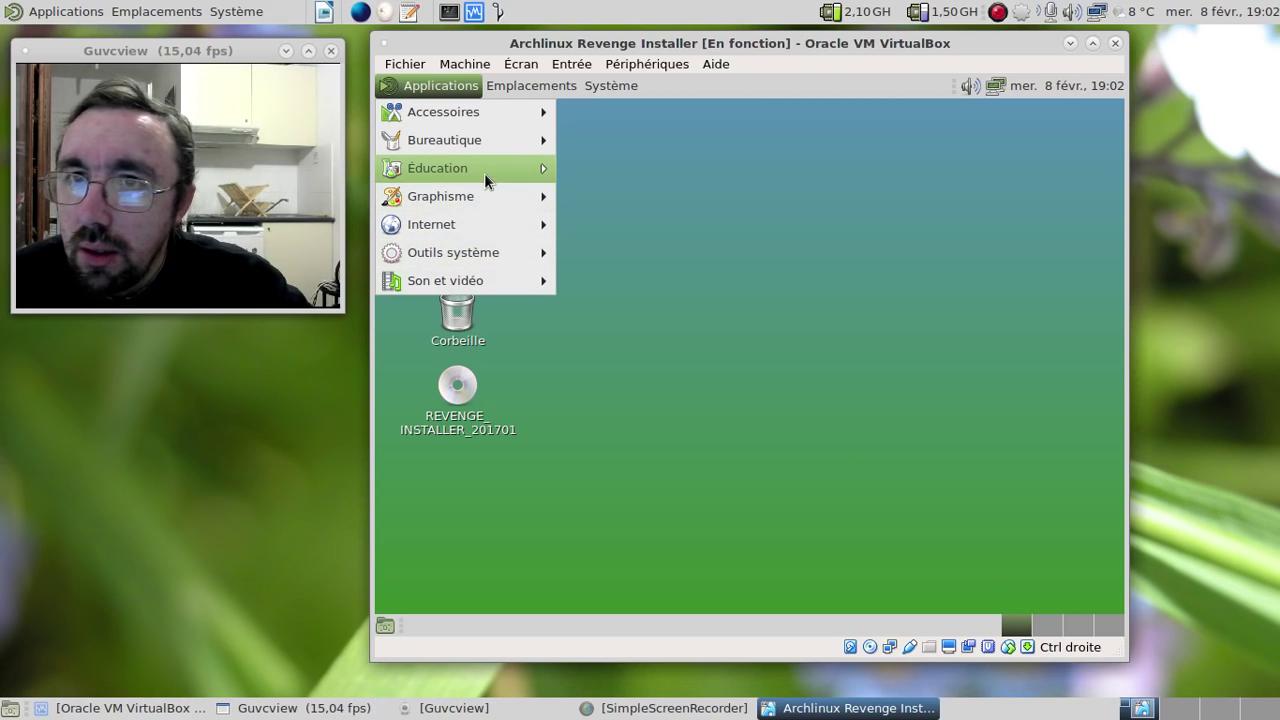
mouse_move(483, 196)
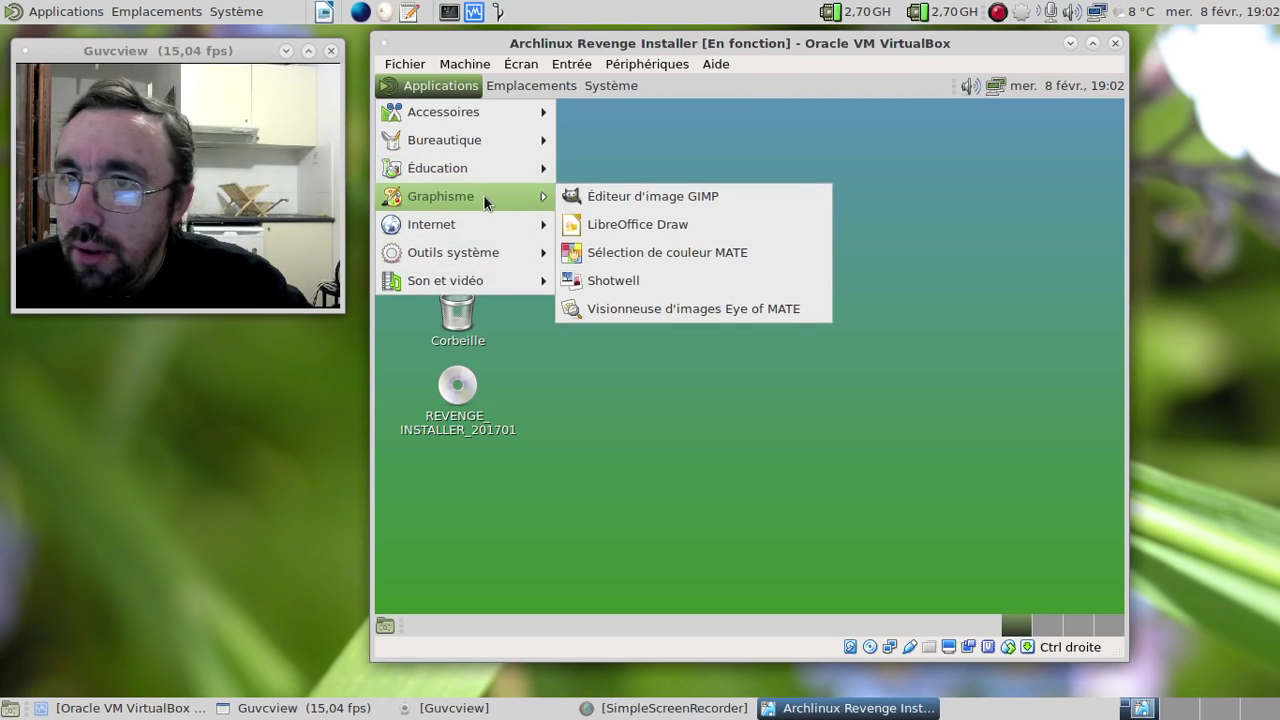
mouse_move(476, 120)
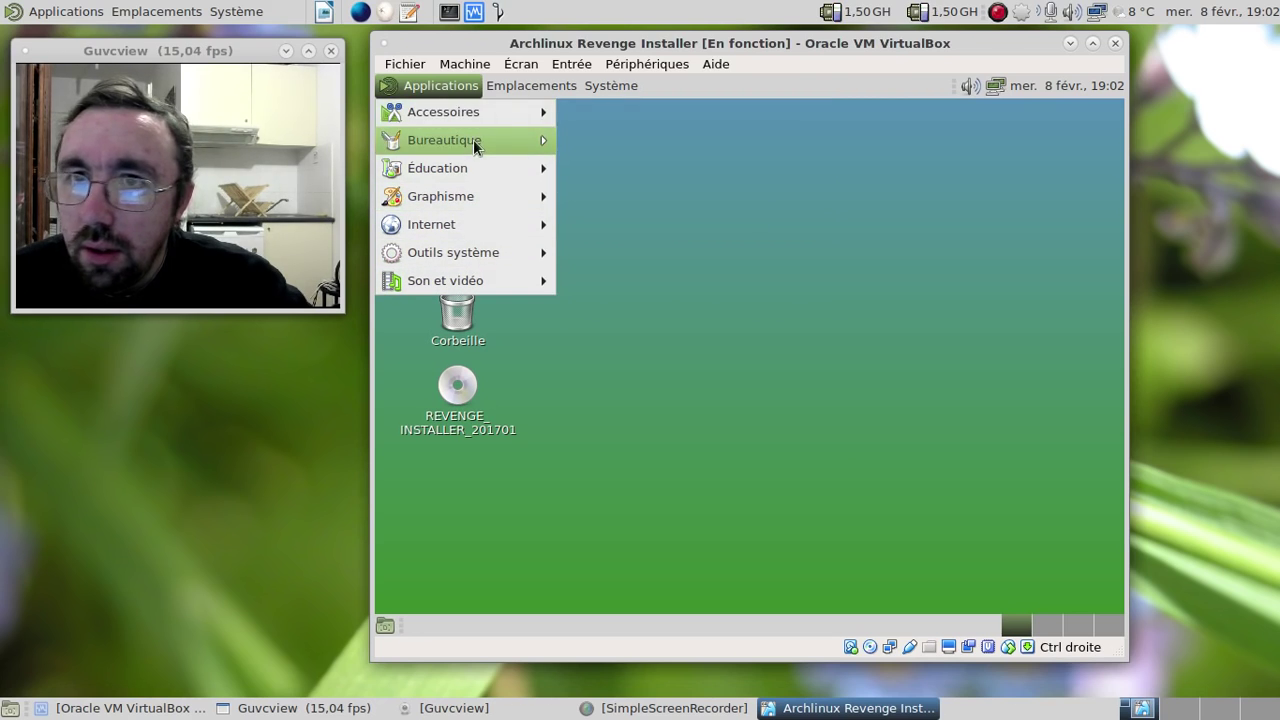
left_click(526, 85)
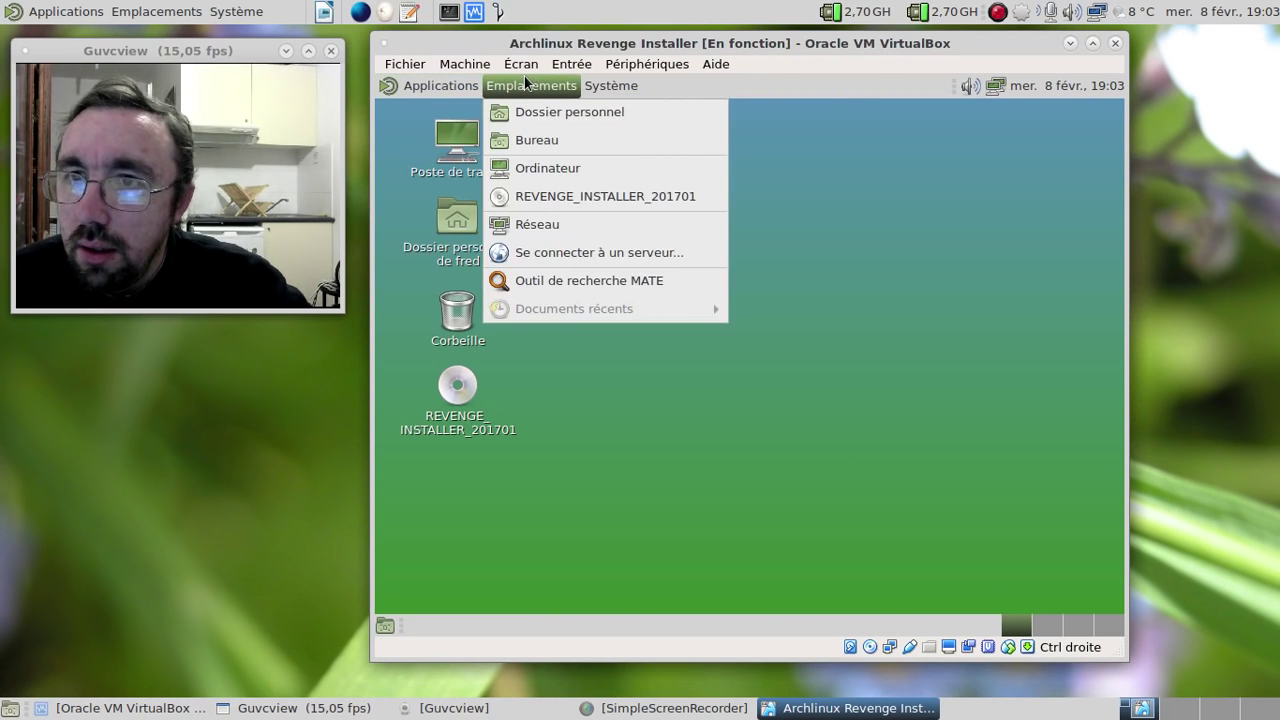
mouse_move(610, 85)
mouse_move(630, 112)
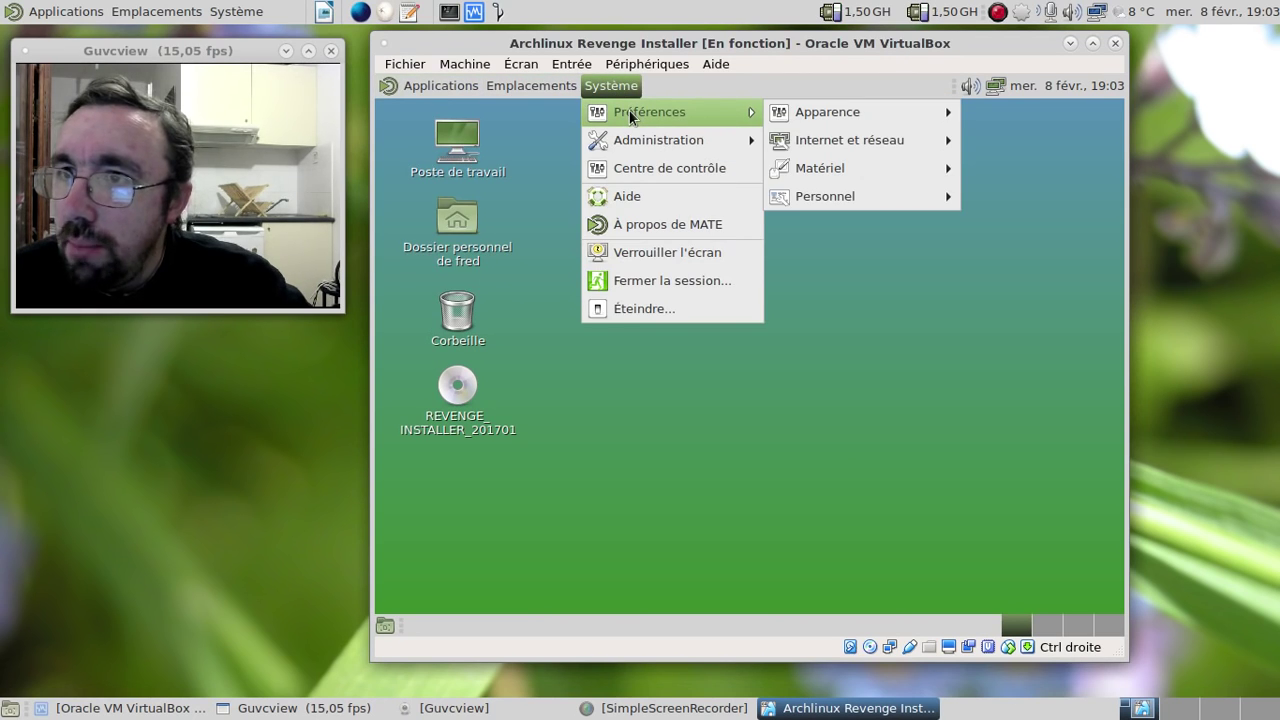
mouse_move(838, 151)
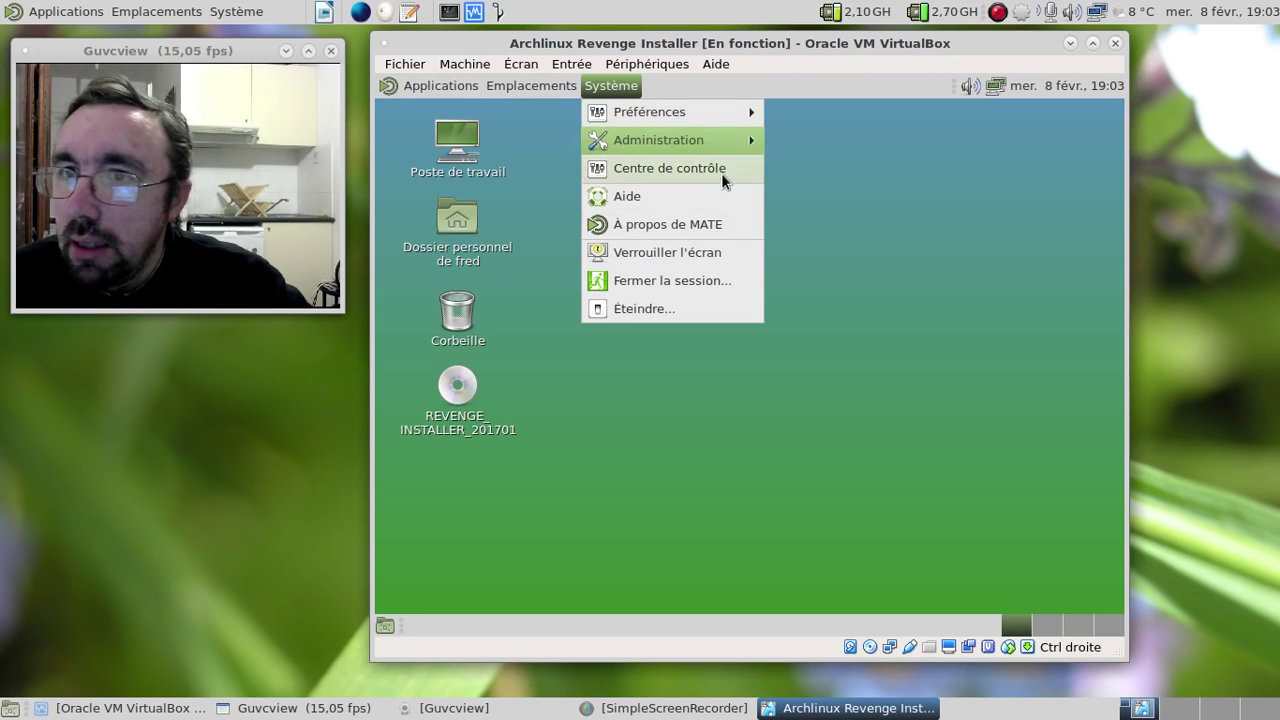
left_click(534, 146)
- Open Terminal MATE and run "yaourt -S pamac" to install pamac
left_click(447, 86)
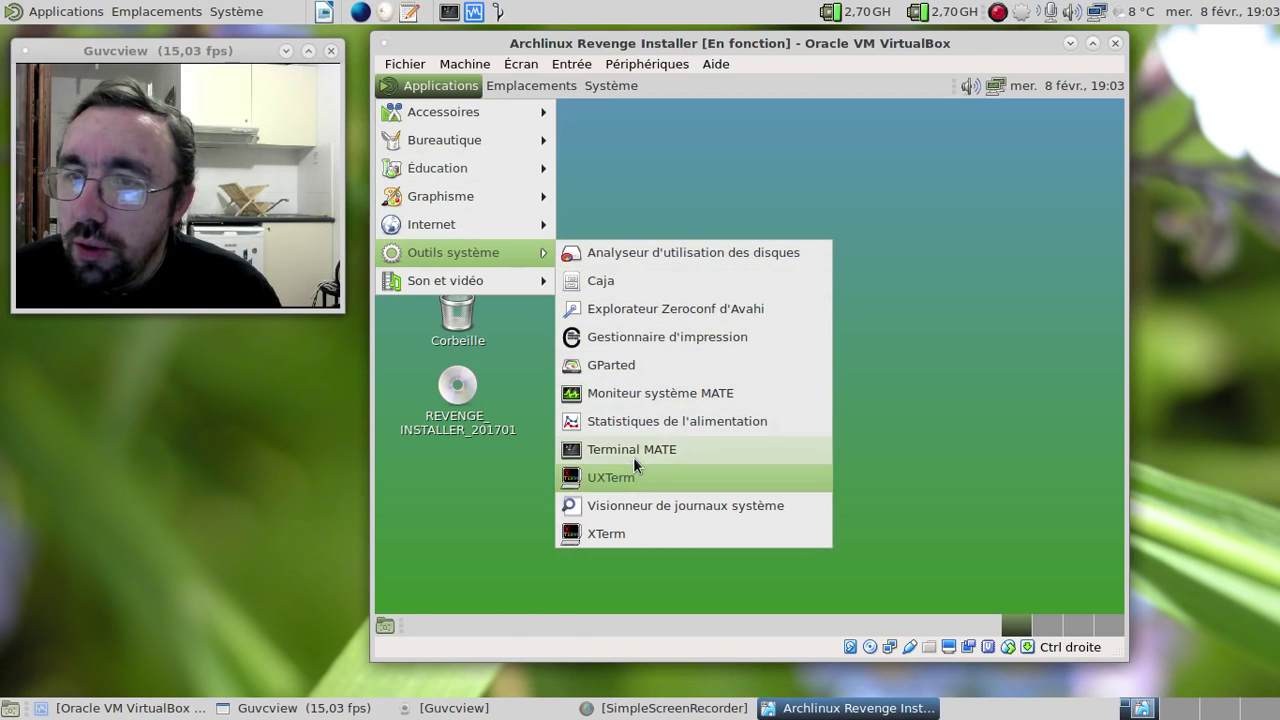
left_click(633, 455)
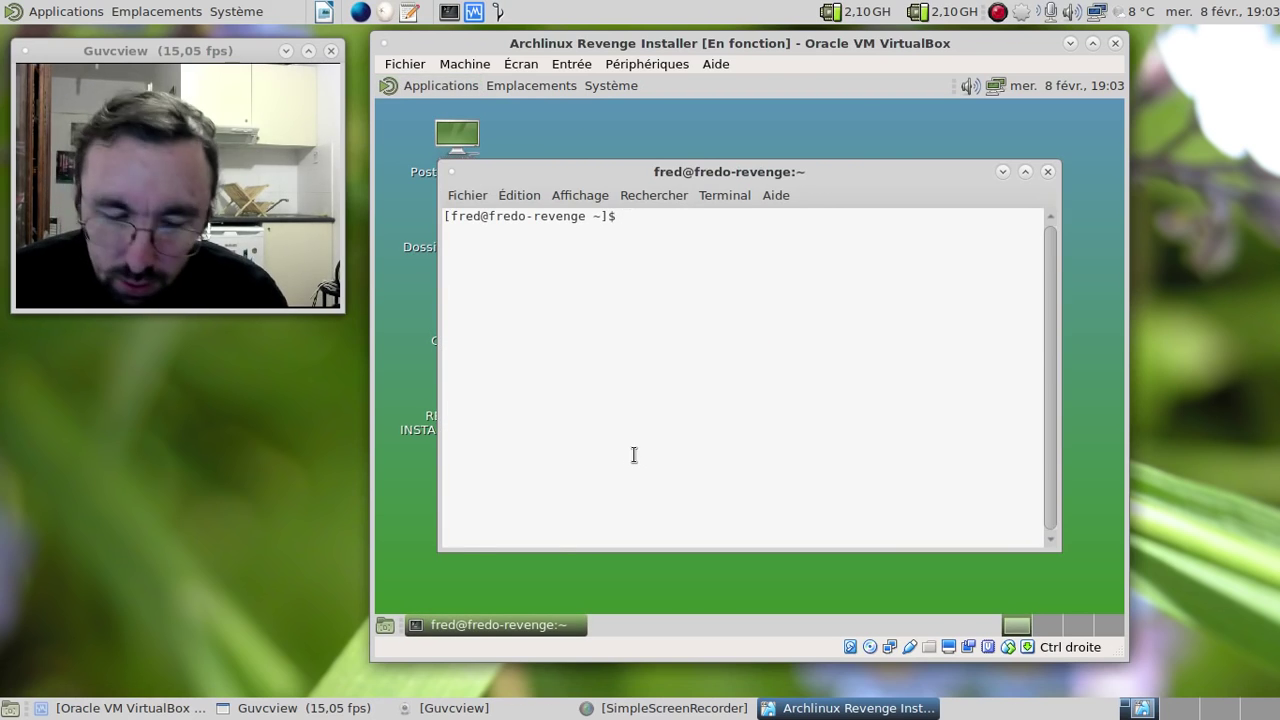
type("yaourt -S p")
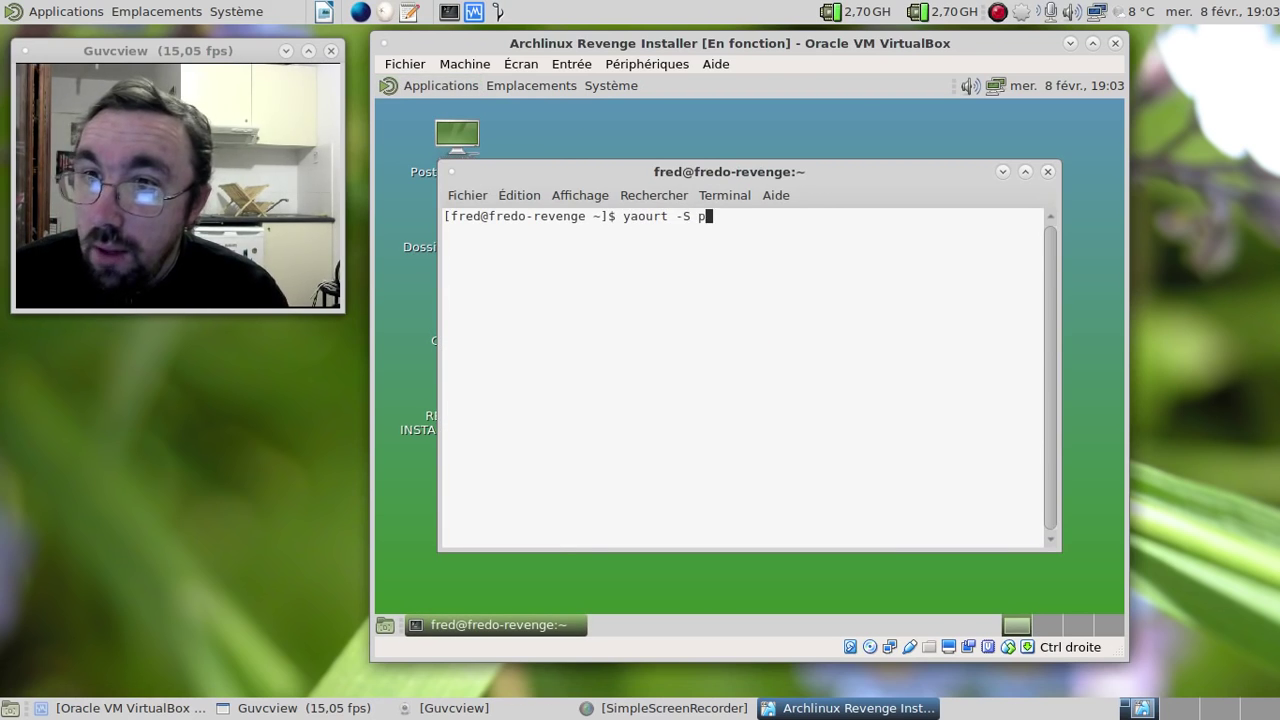
type("amac")
key("Return")
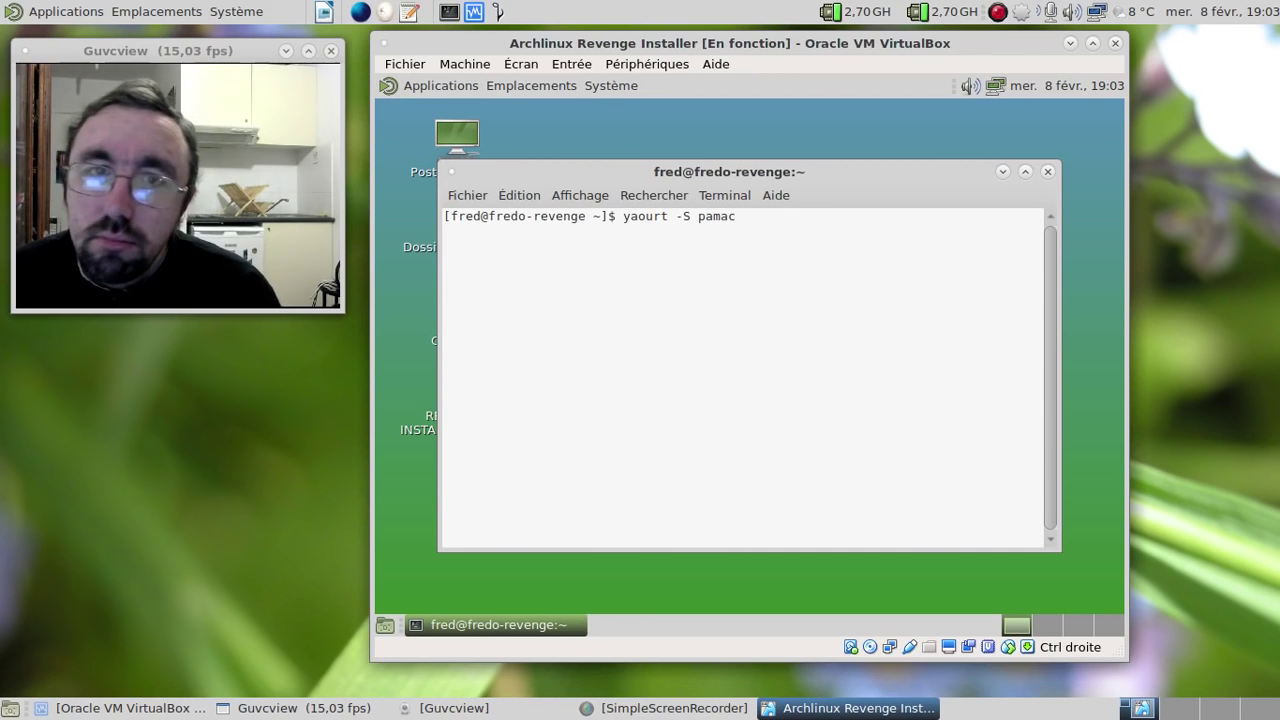
- Interrupt the running yaourt command and run "yaourt -S pamac-aur" instead
key("ctrl+c")
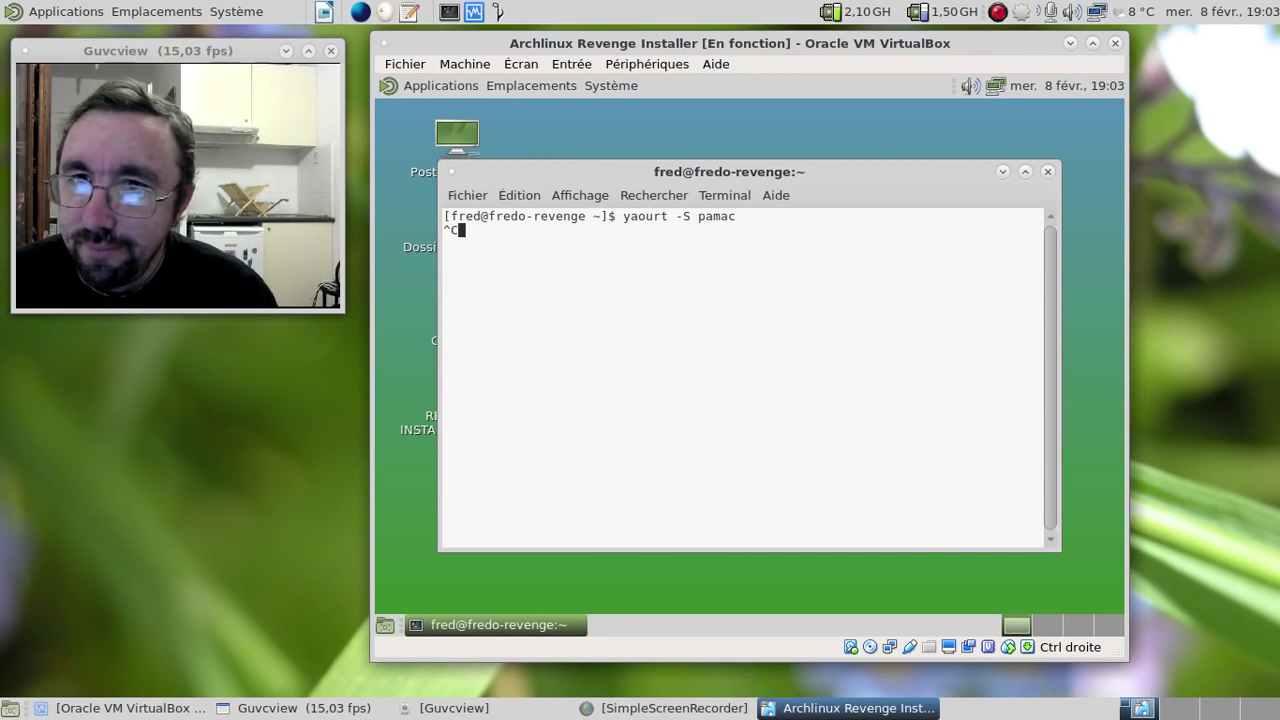
key("ctrl+c")
key("Up")
type("-aur")
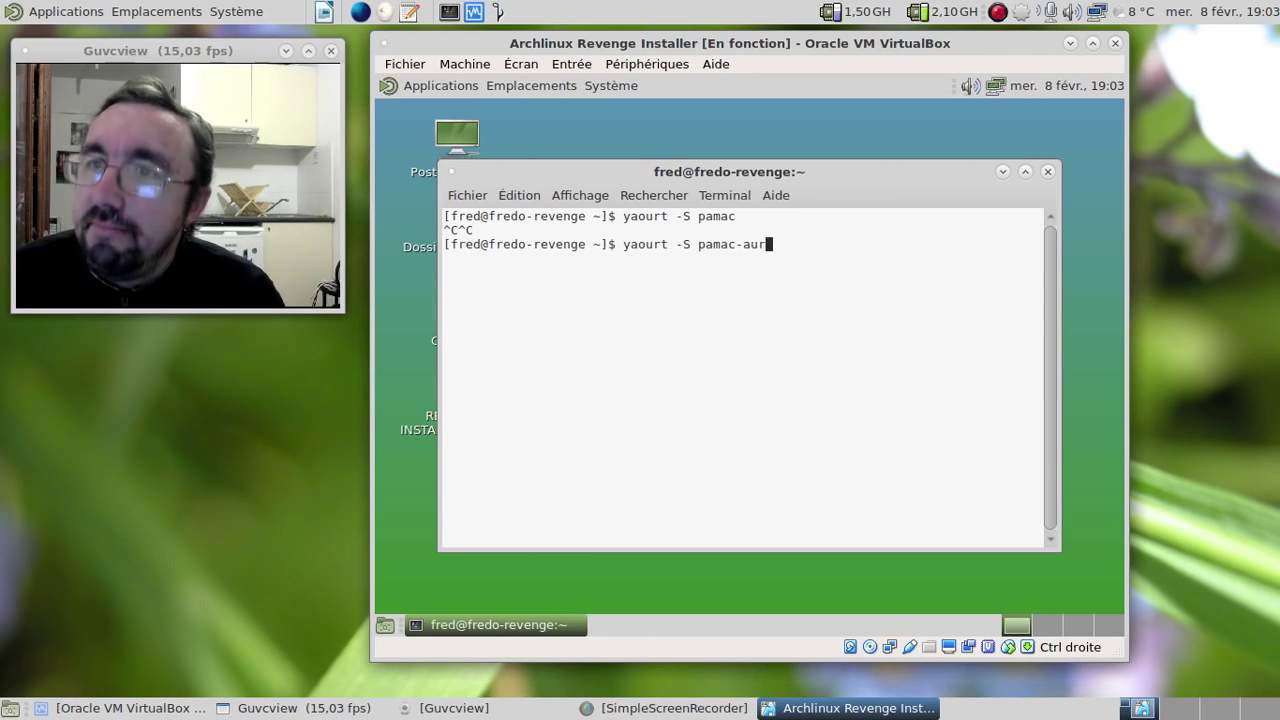
key("Return")
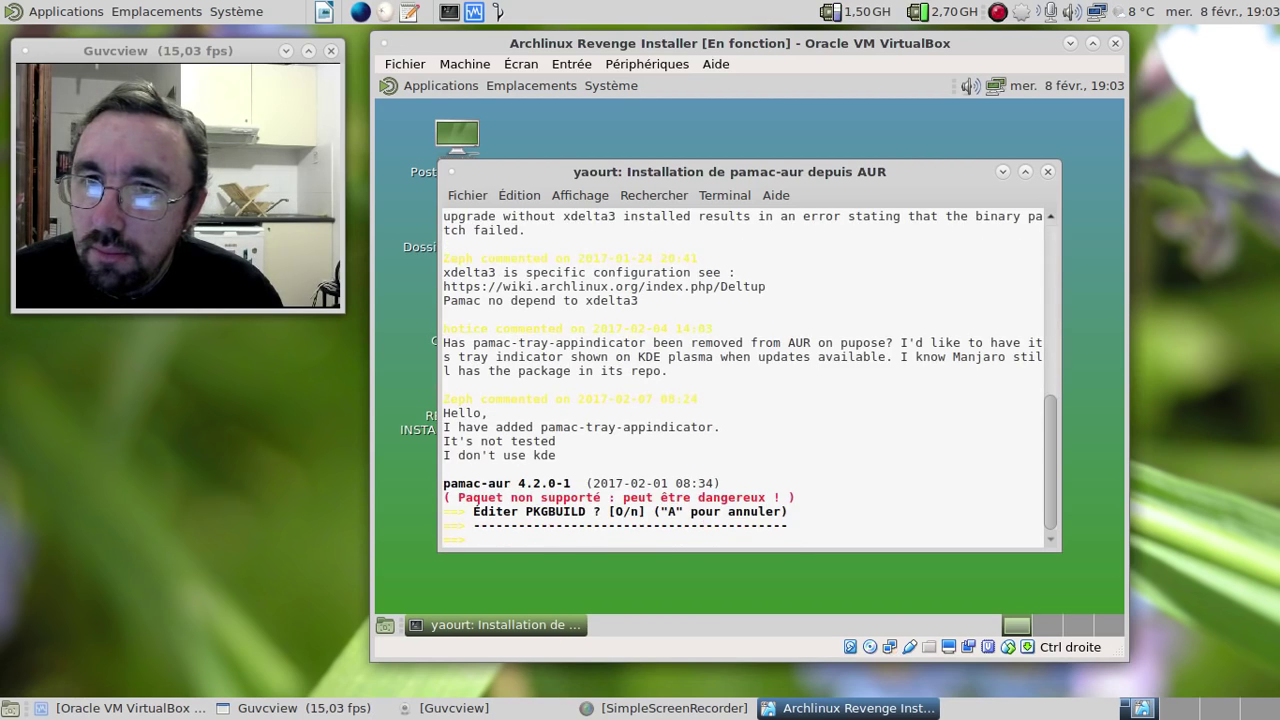
- Decline editing the PKGBUILD and pamac.install files for pamac-aur
type("n")
key("Return")
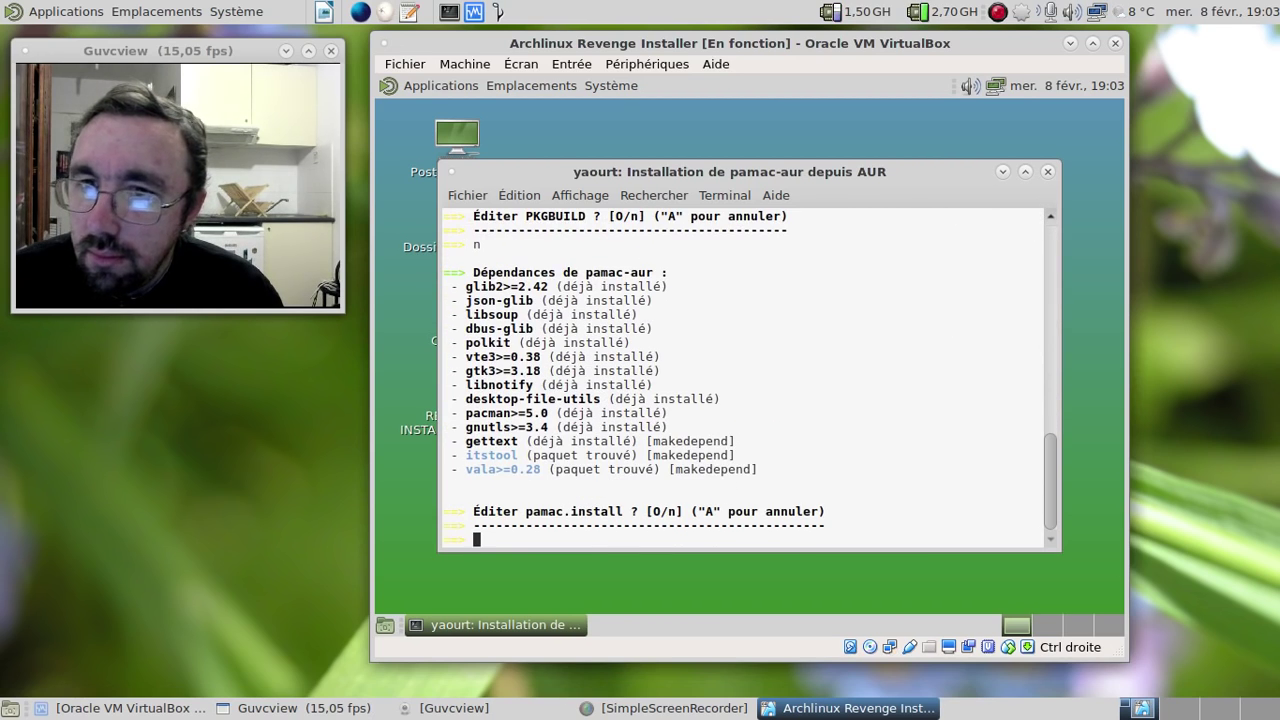
type("n")
key("Return")
- Start compiling pamac-aur, enter the sudo password, and accept installing the missing dependencies
type("o")
key("Return")
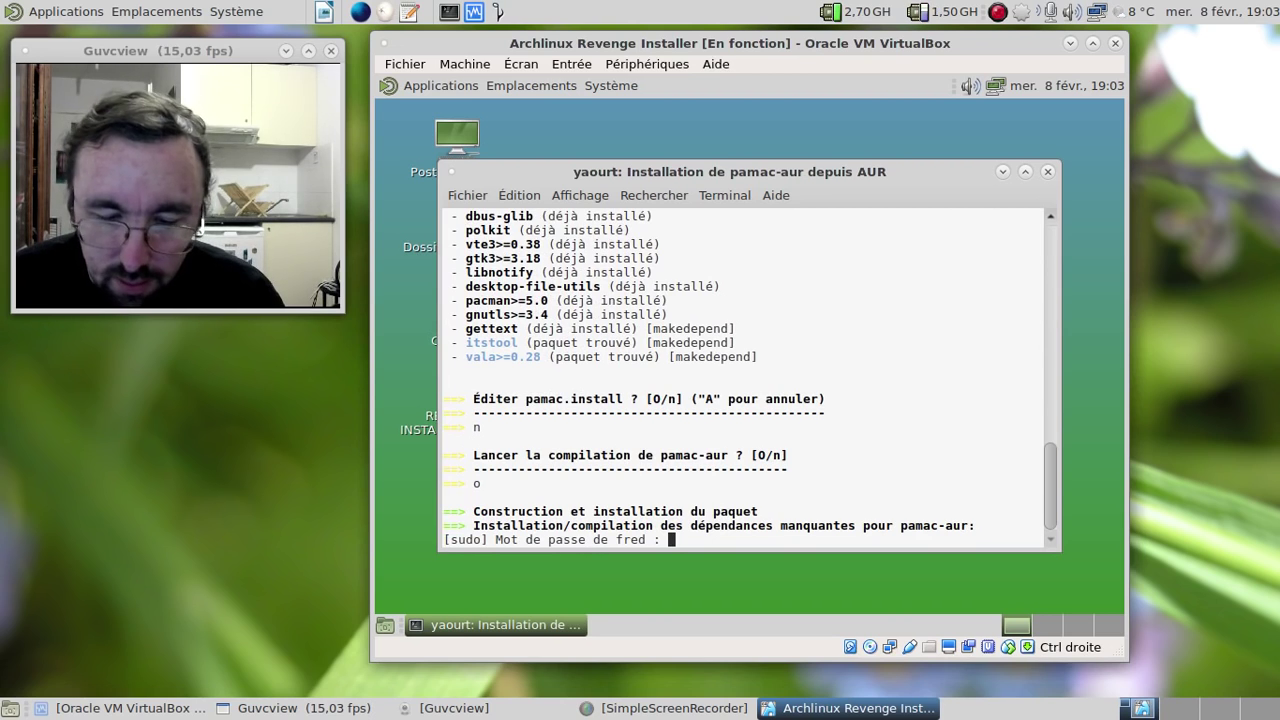
key("Return")
key("Return")
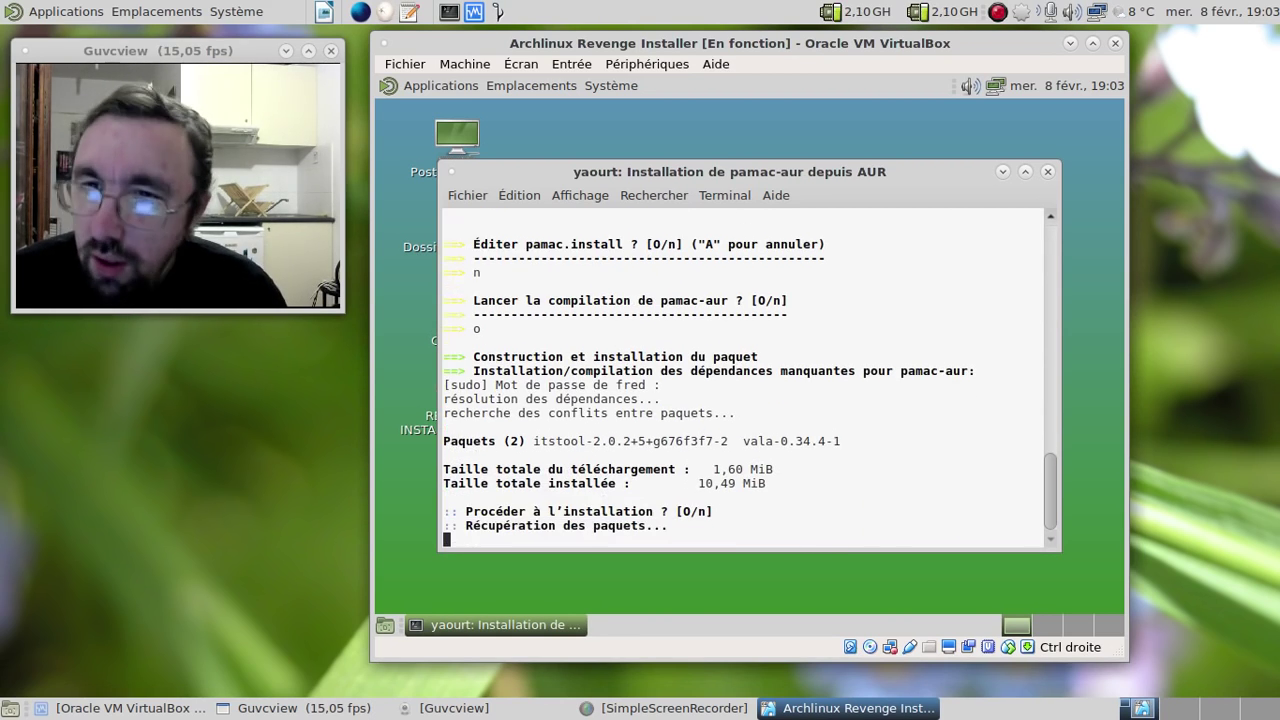
left_click(531, 195)
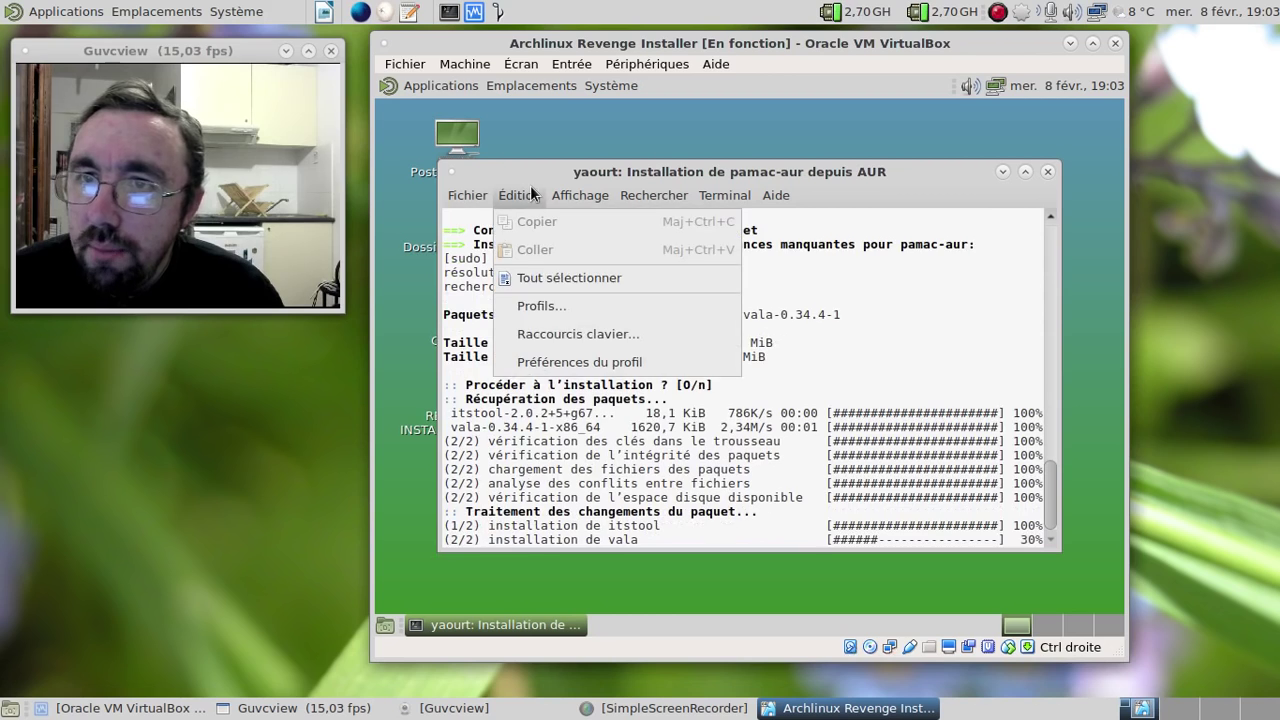
left_click(548, 307)
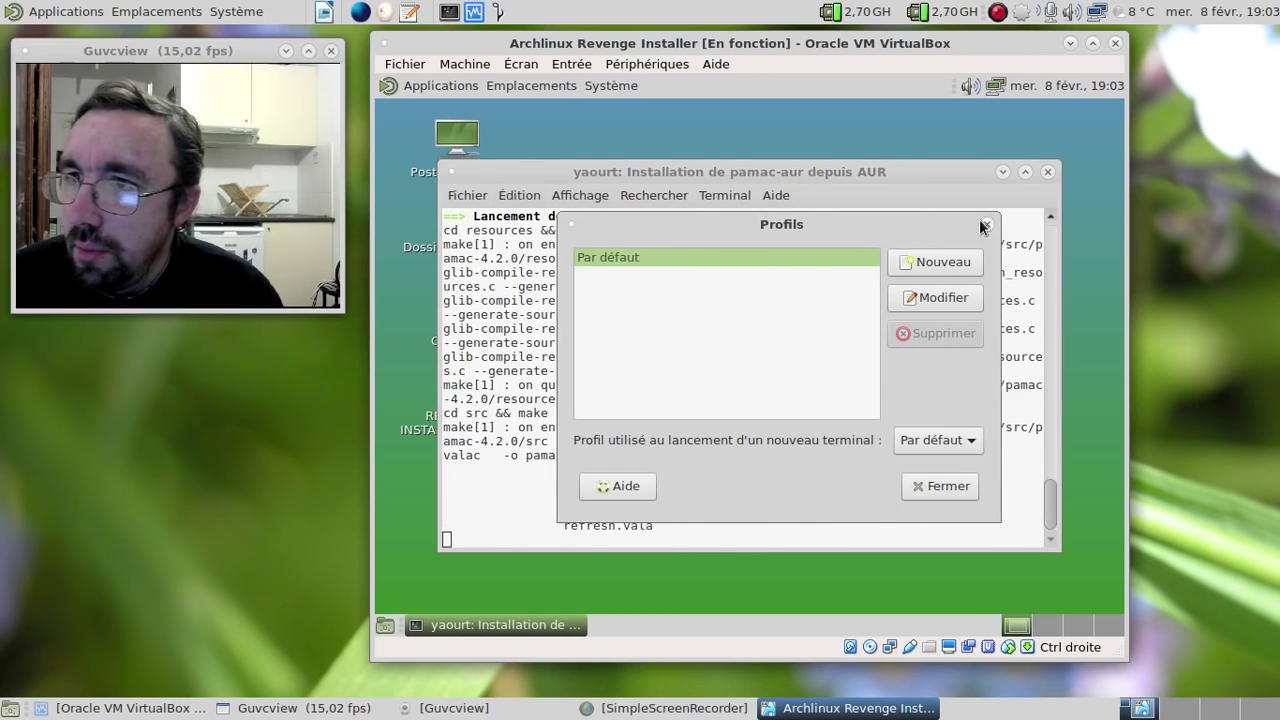
left_click(985, 222)
- Stop the default terminal profile from using the system theme colours and set its predefined colour scheme to Noir sur blanc
left_click(530, 198)
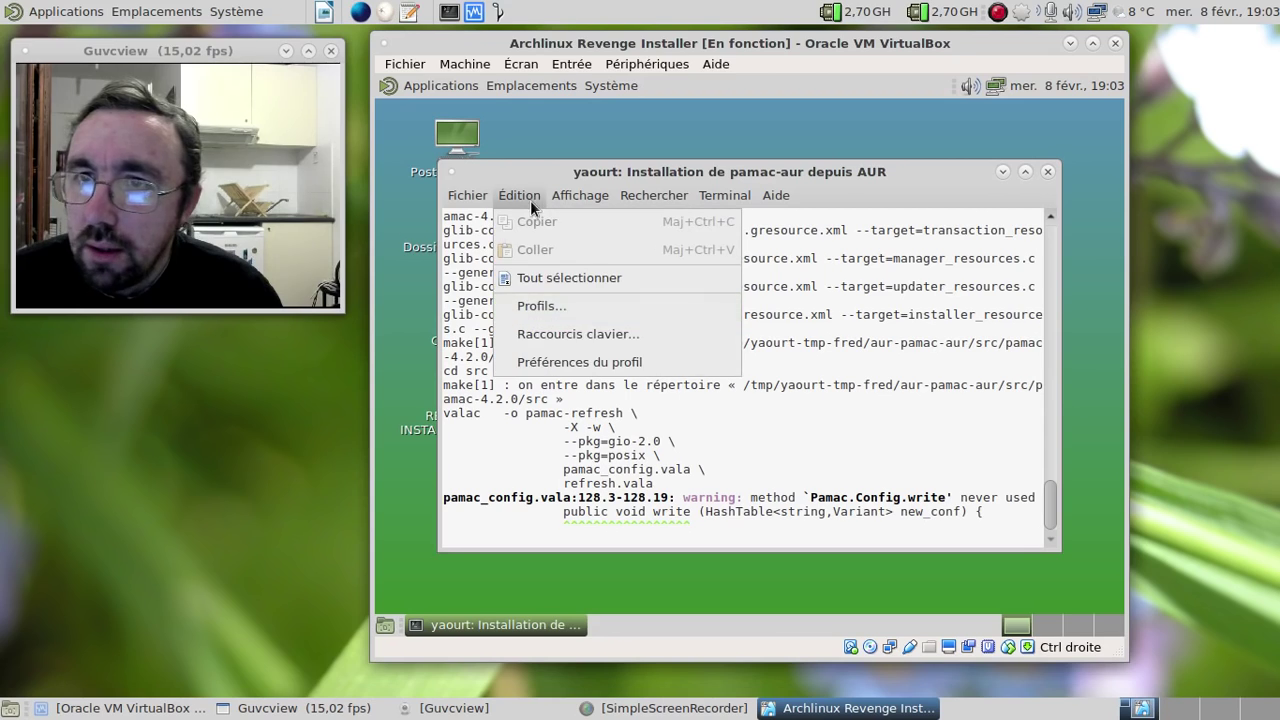
left_click(565, 363)
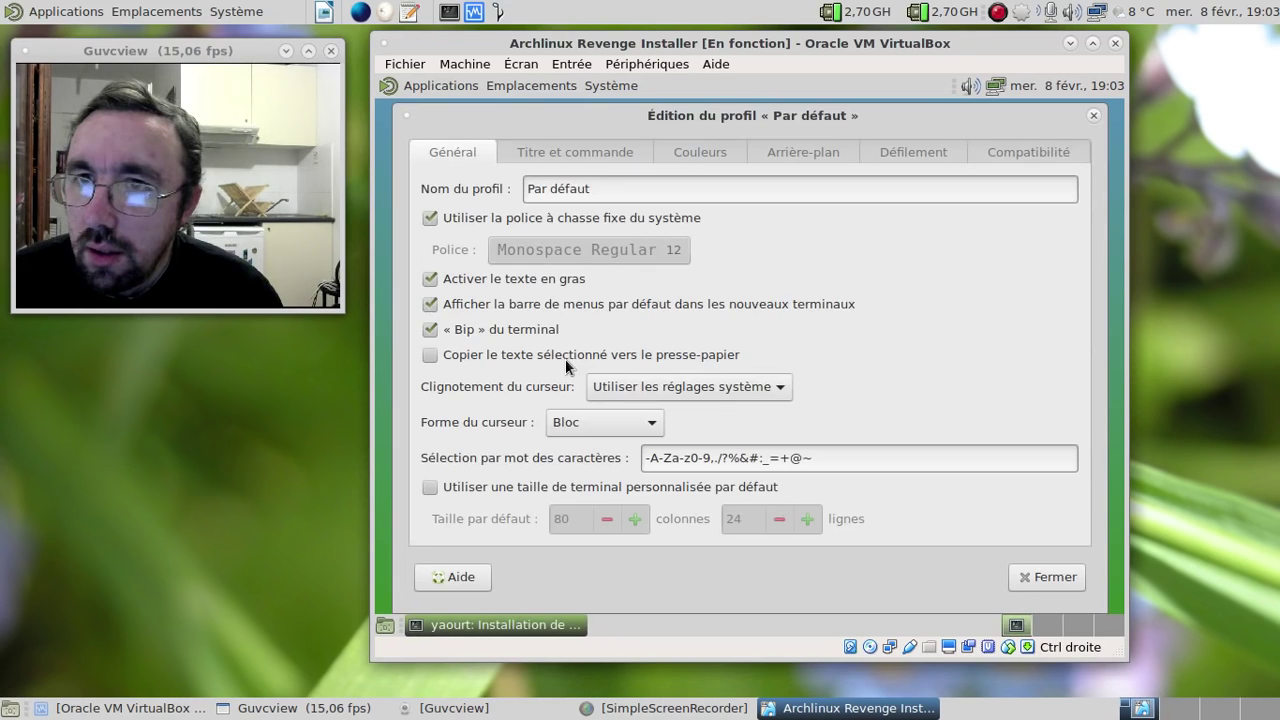
left_click(678, 150)
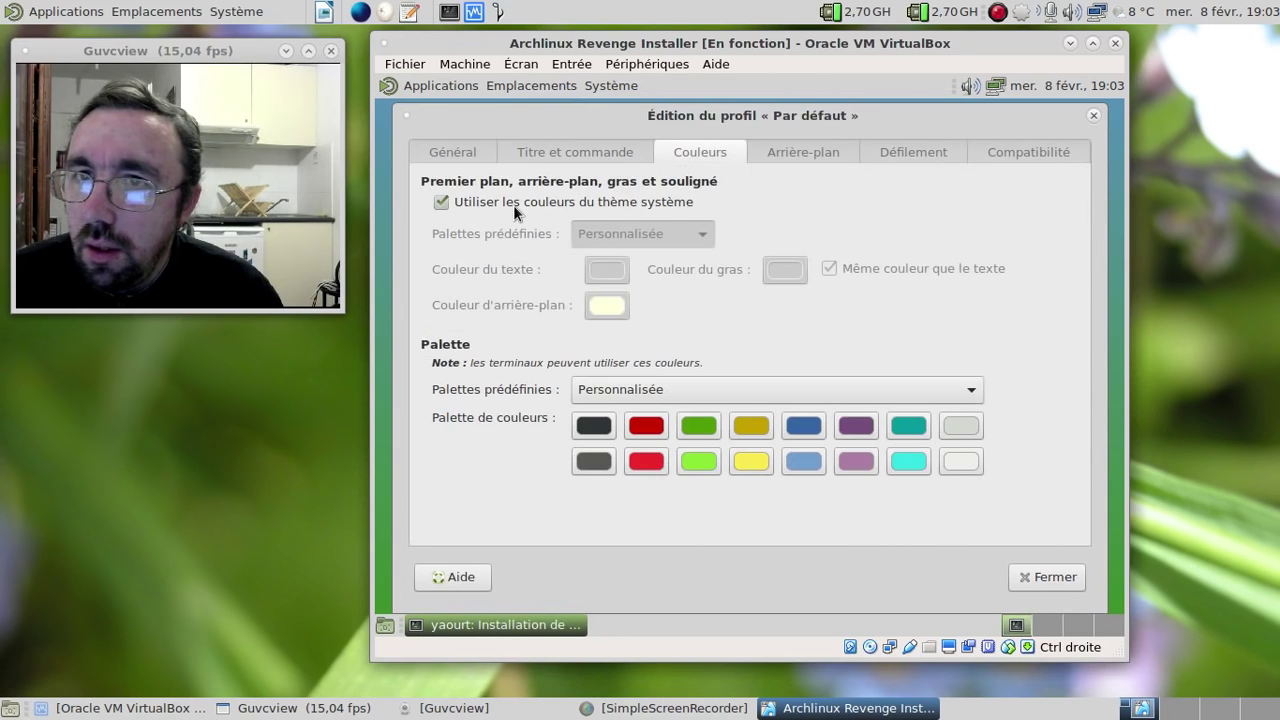
left_click(514, 206)
left_click(623, 233)
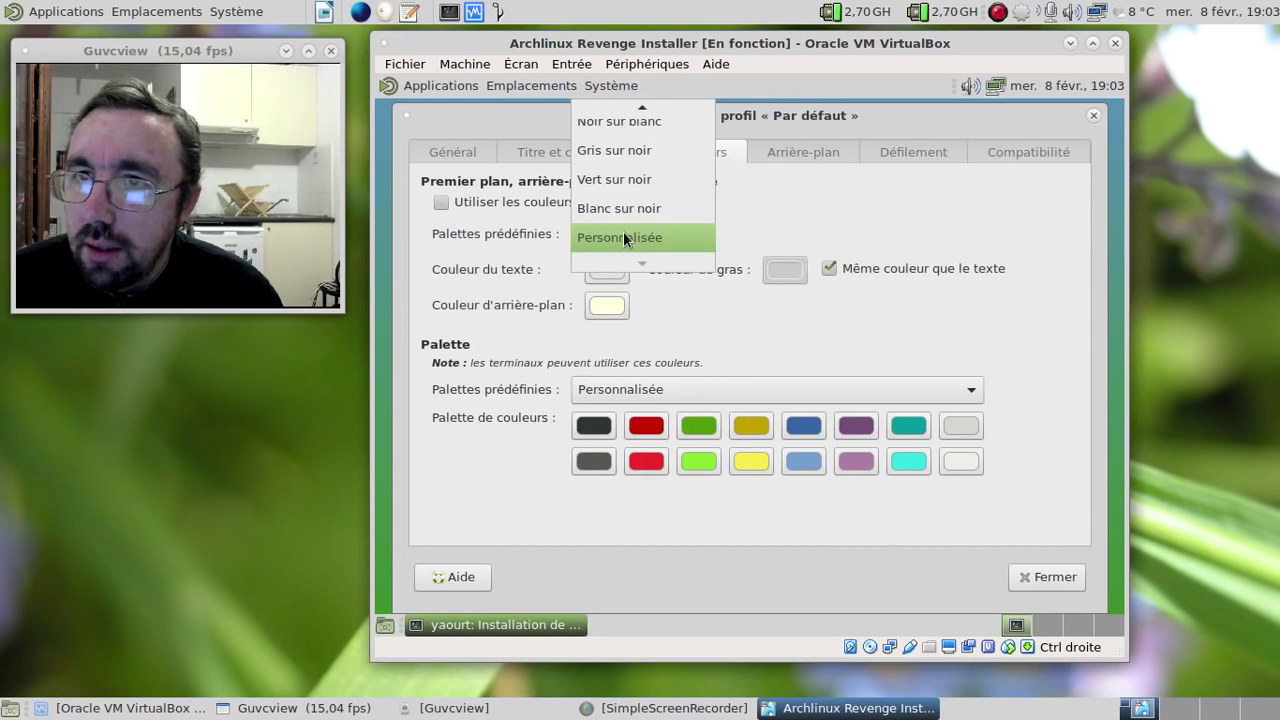
left_click(635, 134)
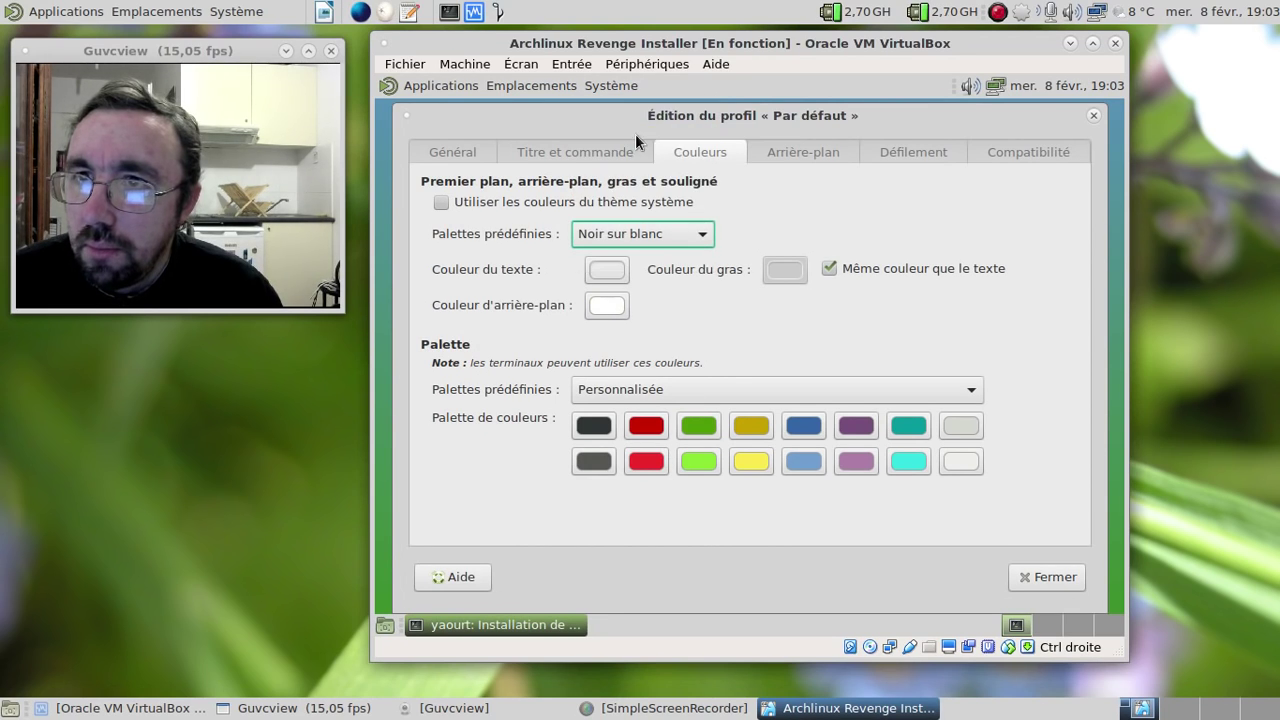
left_click(1042, 572)
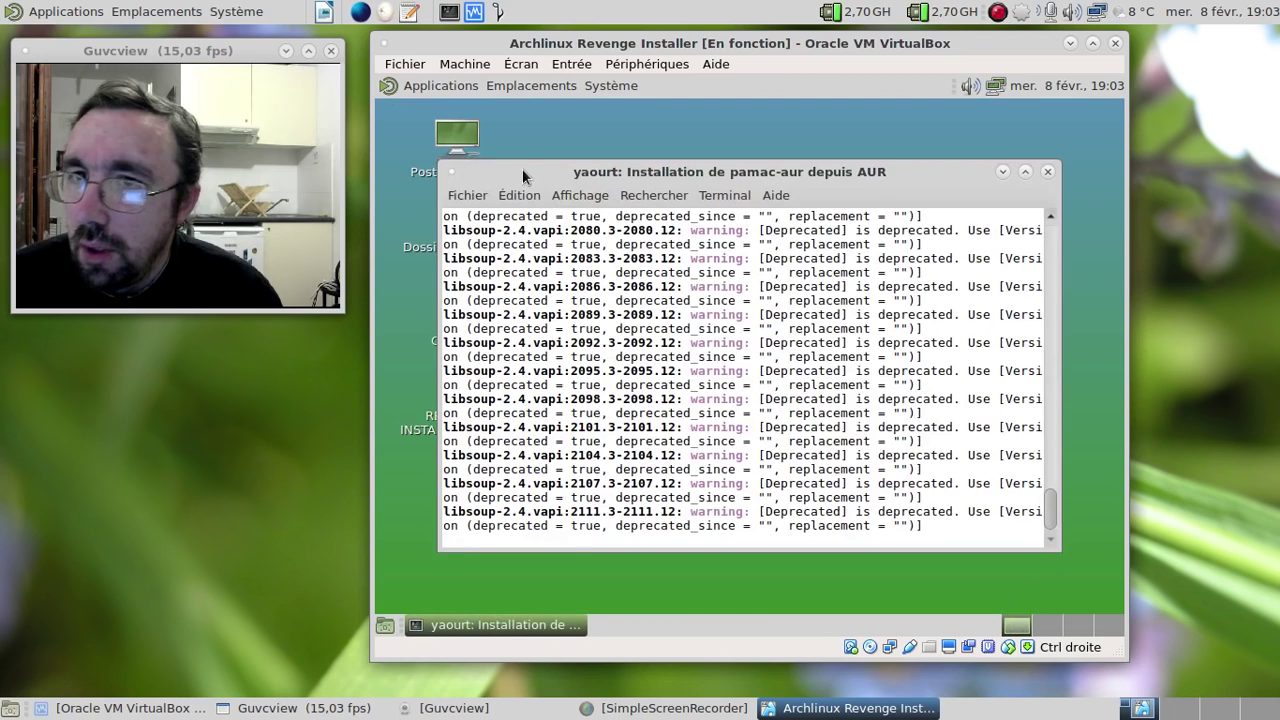
- Change the default terminal profile's predefined text and background colours to Blanc sur noir
left_click(508, 193)
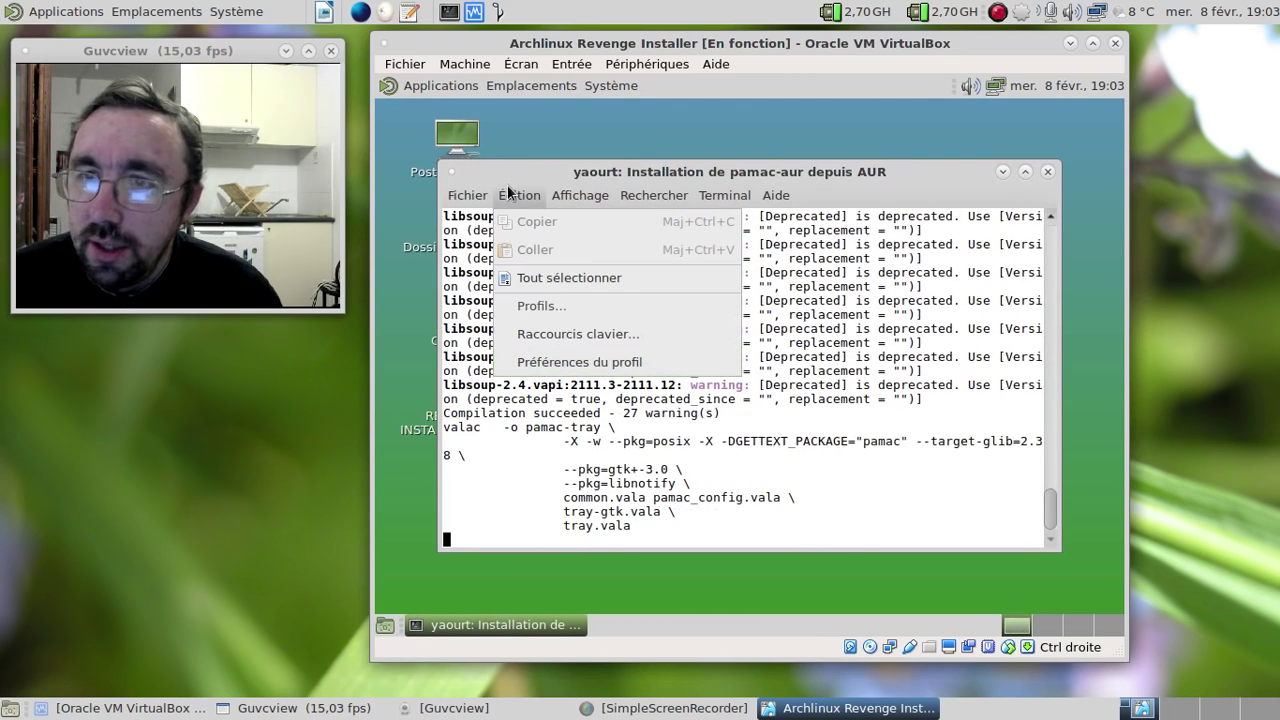
left_click(556, 360)
left_click(557, 152)
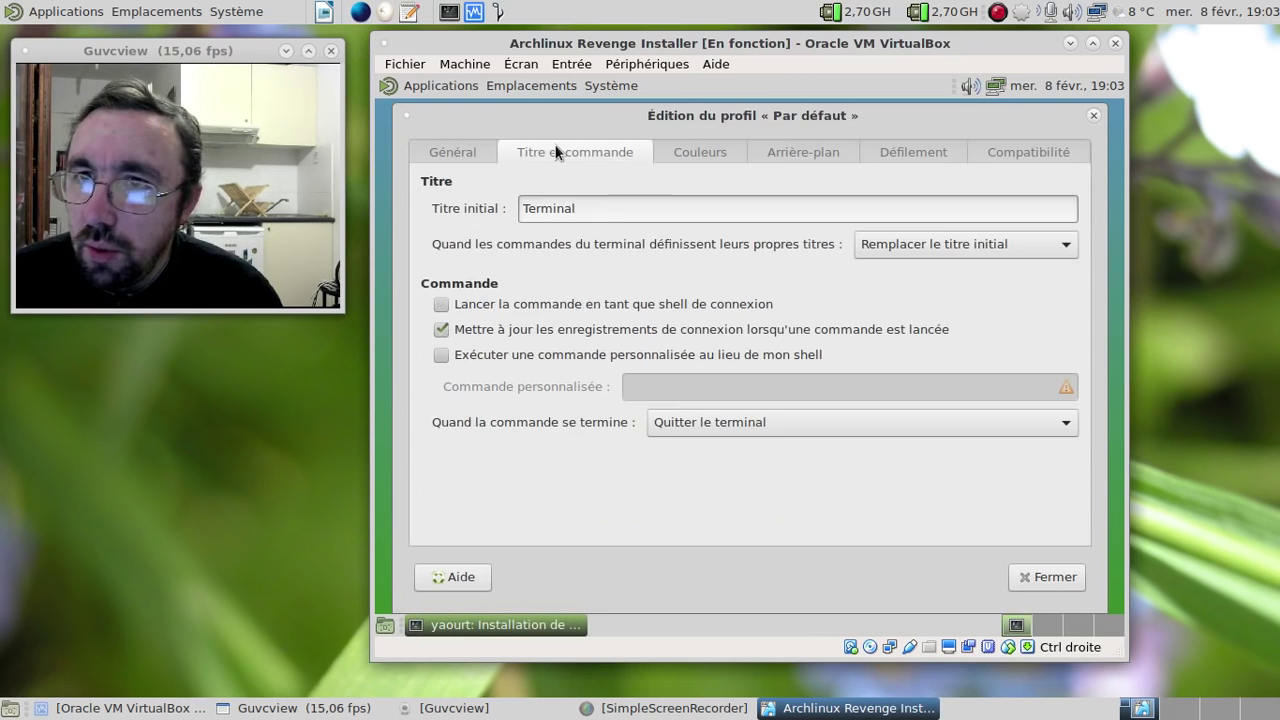
left_click(683, 146)
left_click(611, 231)
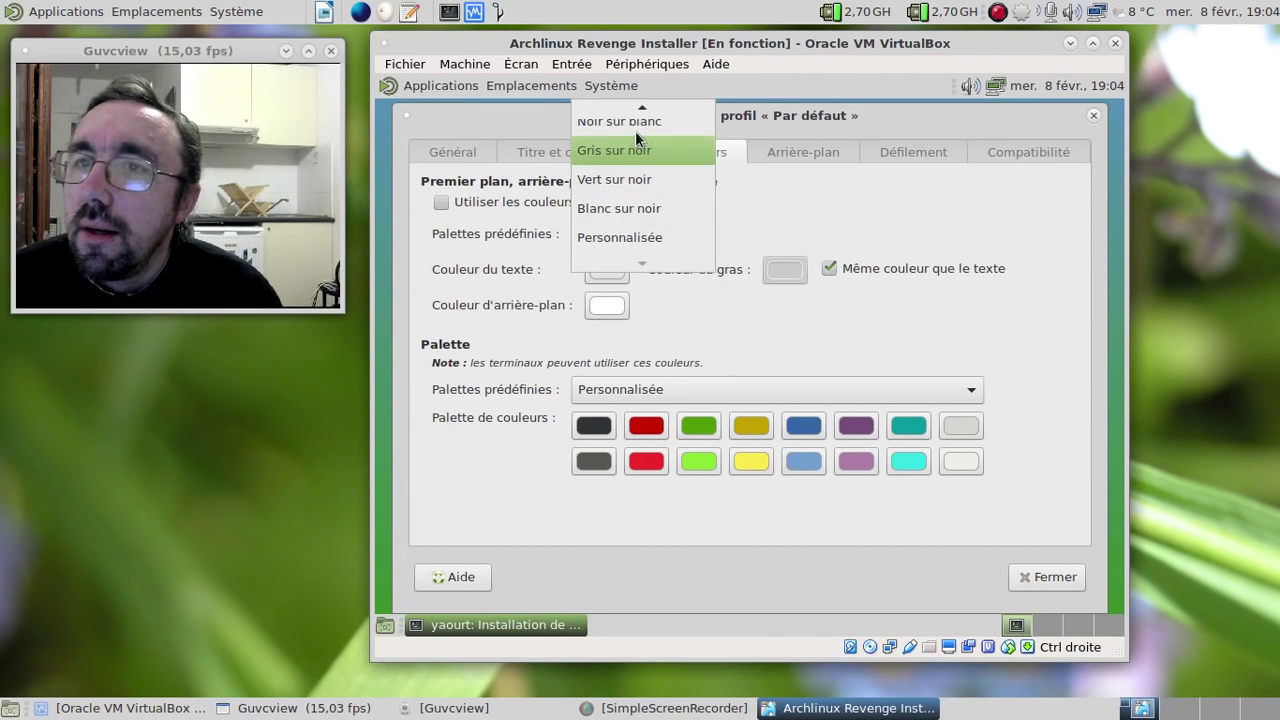
left_click(629, 212)
left_click(1035, 576)
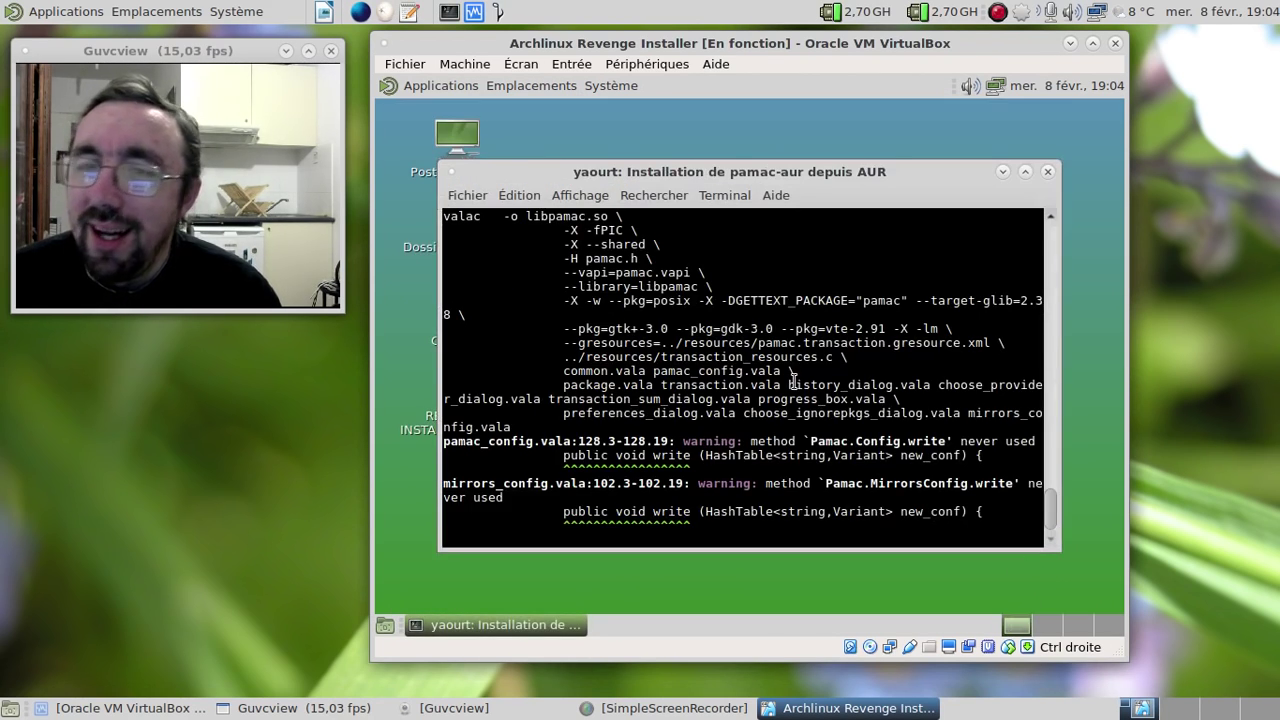
- Open a second terminal tab and run "pluma /etc/pacman.conf" to view the pacman configuration
key("ctrl+shift+t")
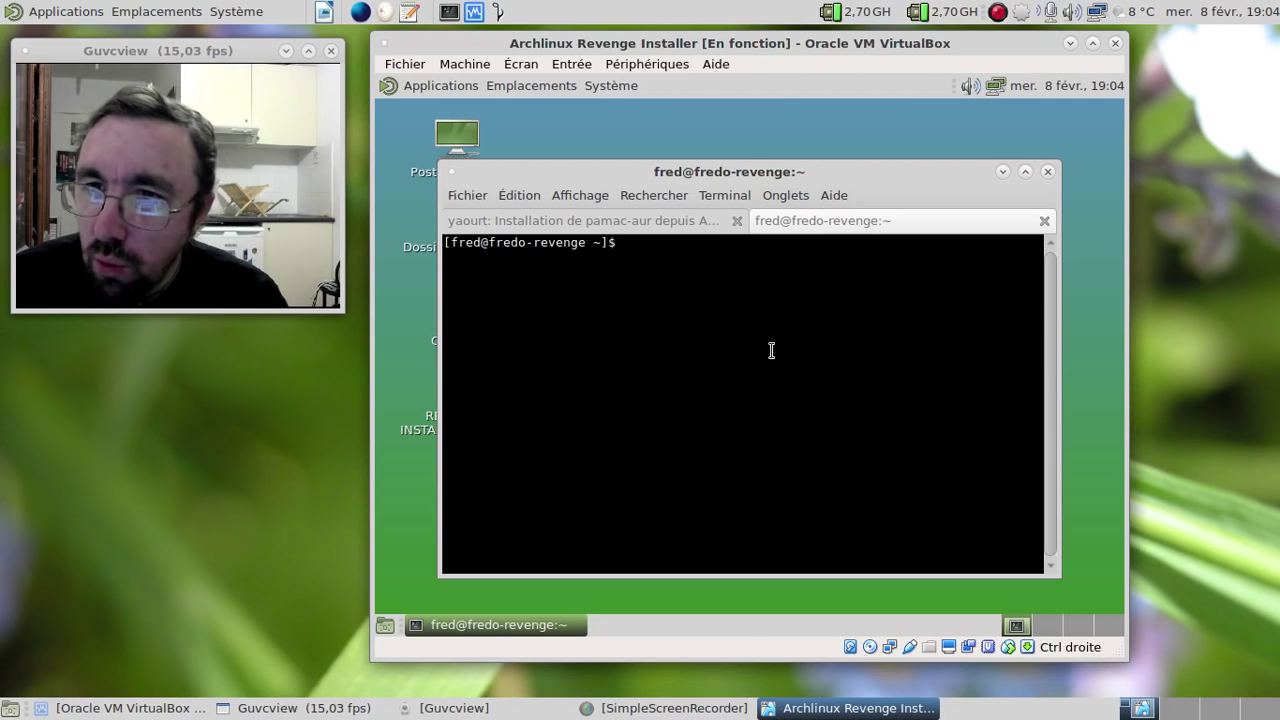
type("pluma ")
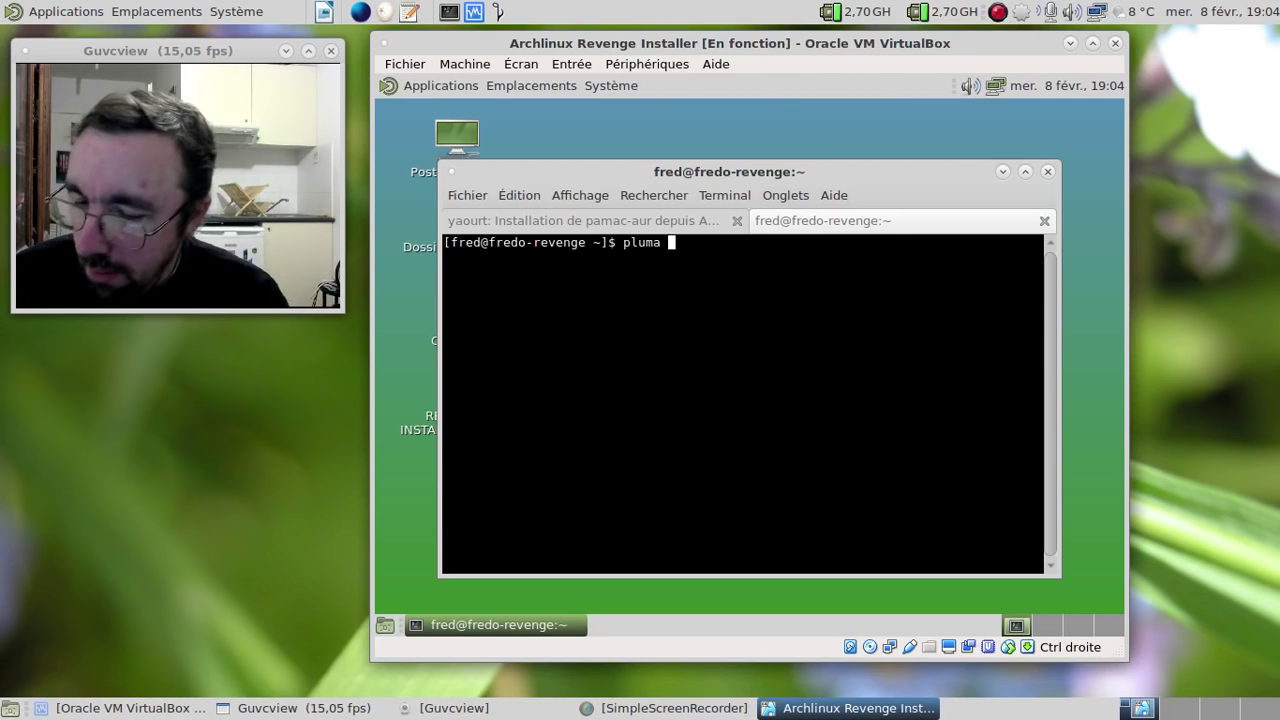
type("/etc/pacma")
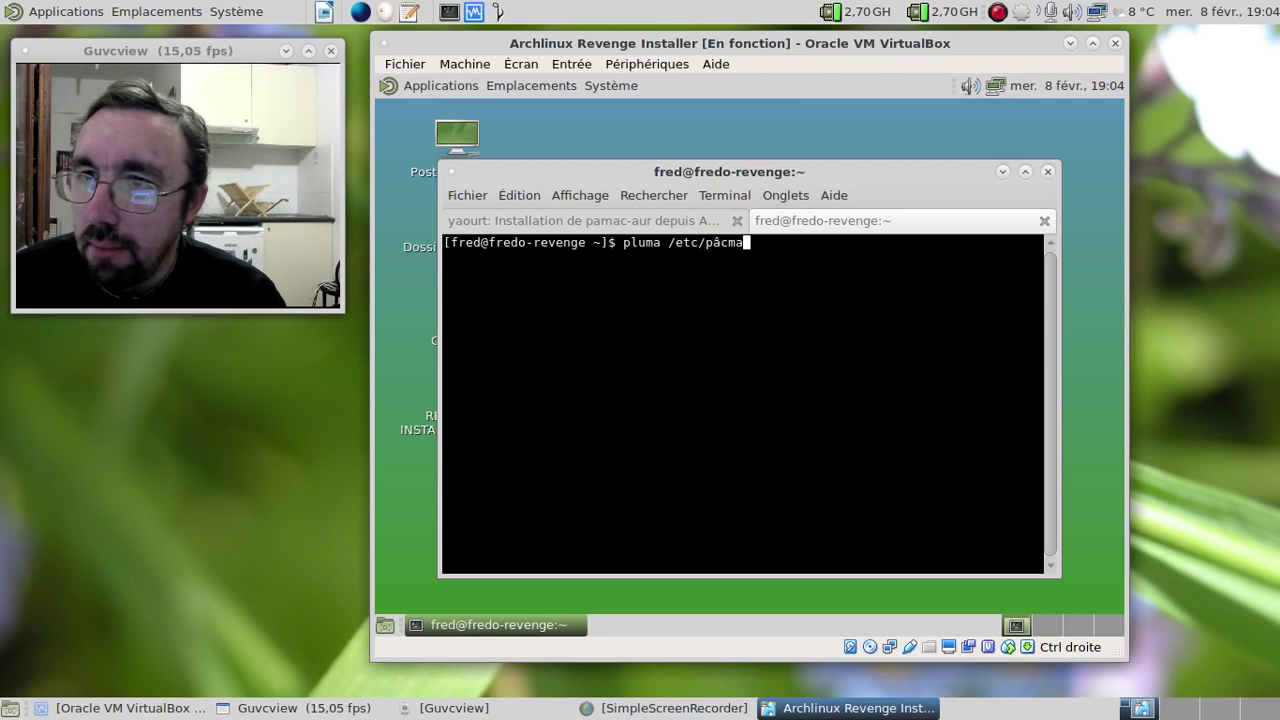
key("BackSpace")
key("BackSpace")
type("m")
key("BackSpace")
type("cman.conf")
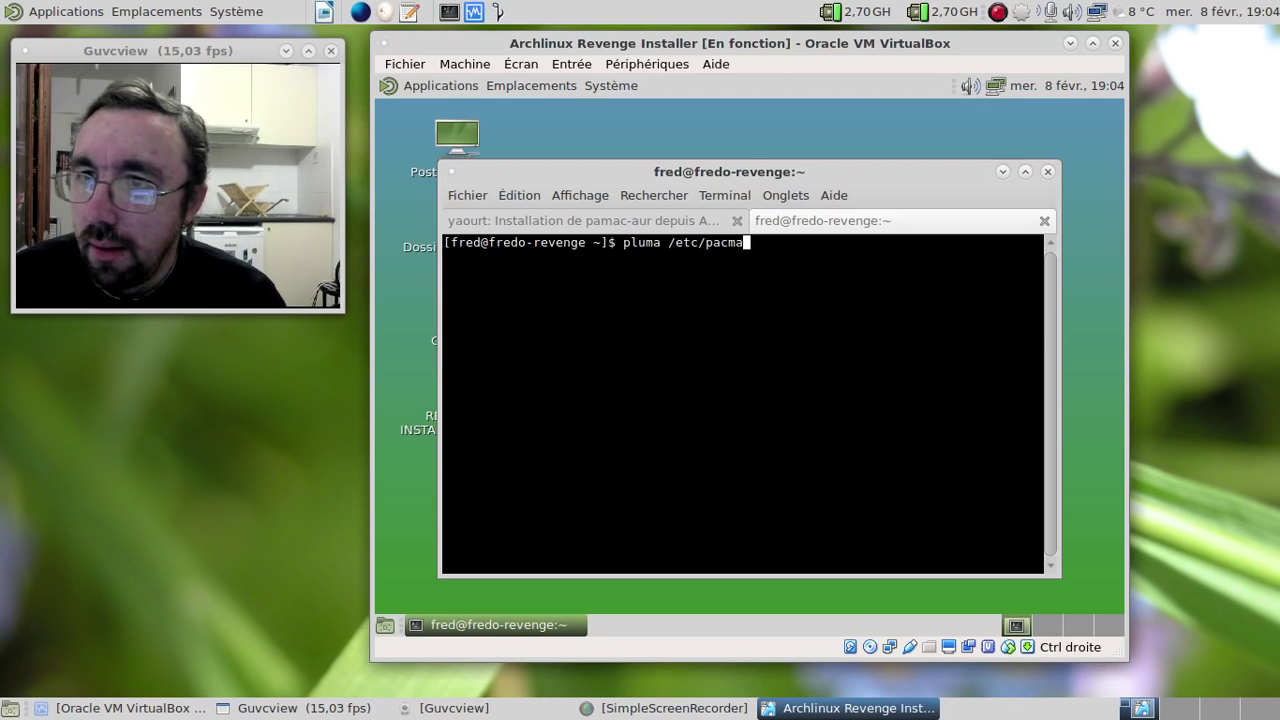
key("Return")
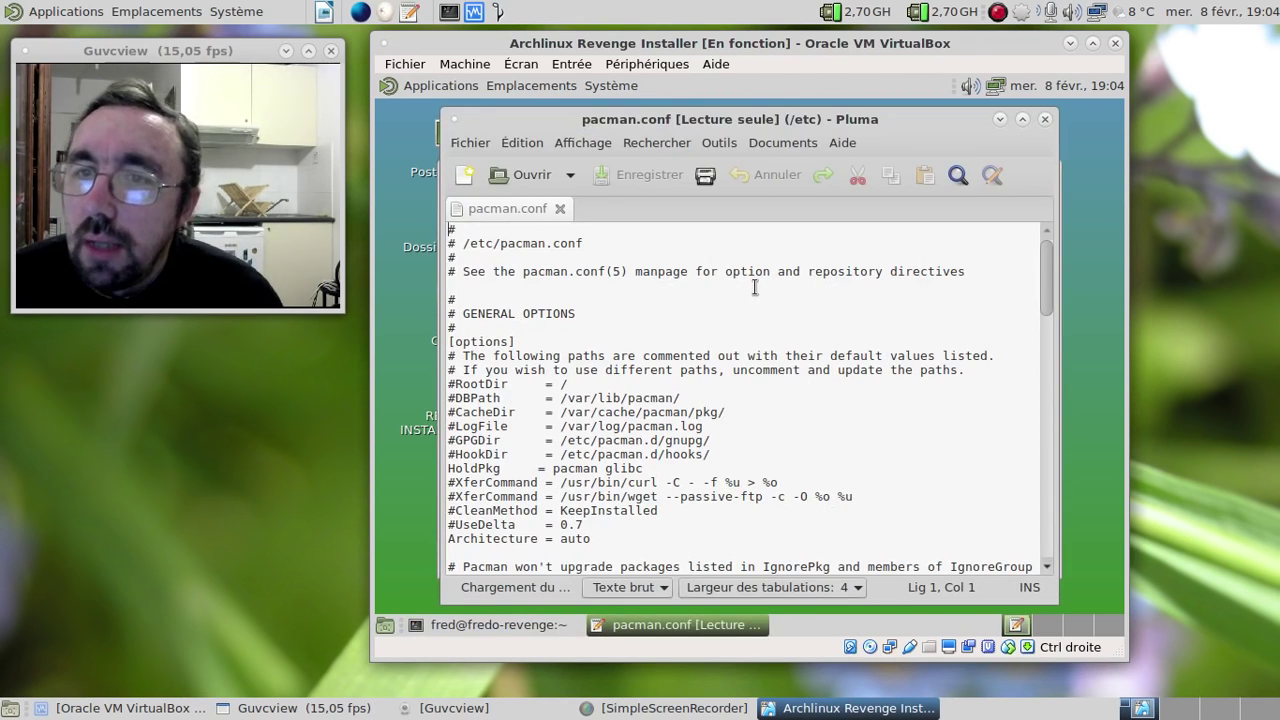
- Examine the repository sections of pacman.conf down to the archlinuxfr entry, and close the file and the extra terminal tab
scroll(755, 287, "down", 10)
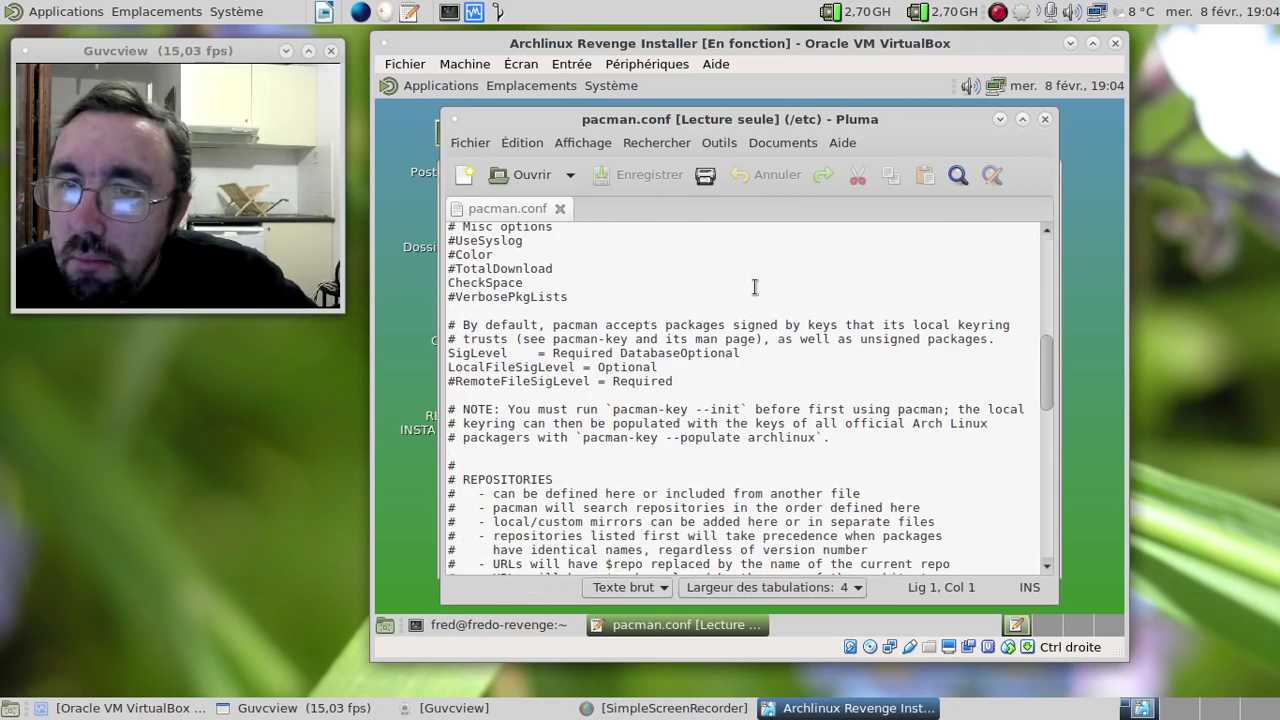
scroll(755, 287, "down", 4)
scroll(755, 287, "up", 4)
scroll(755, 287, "down", 13)
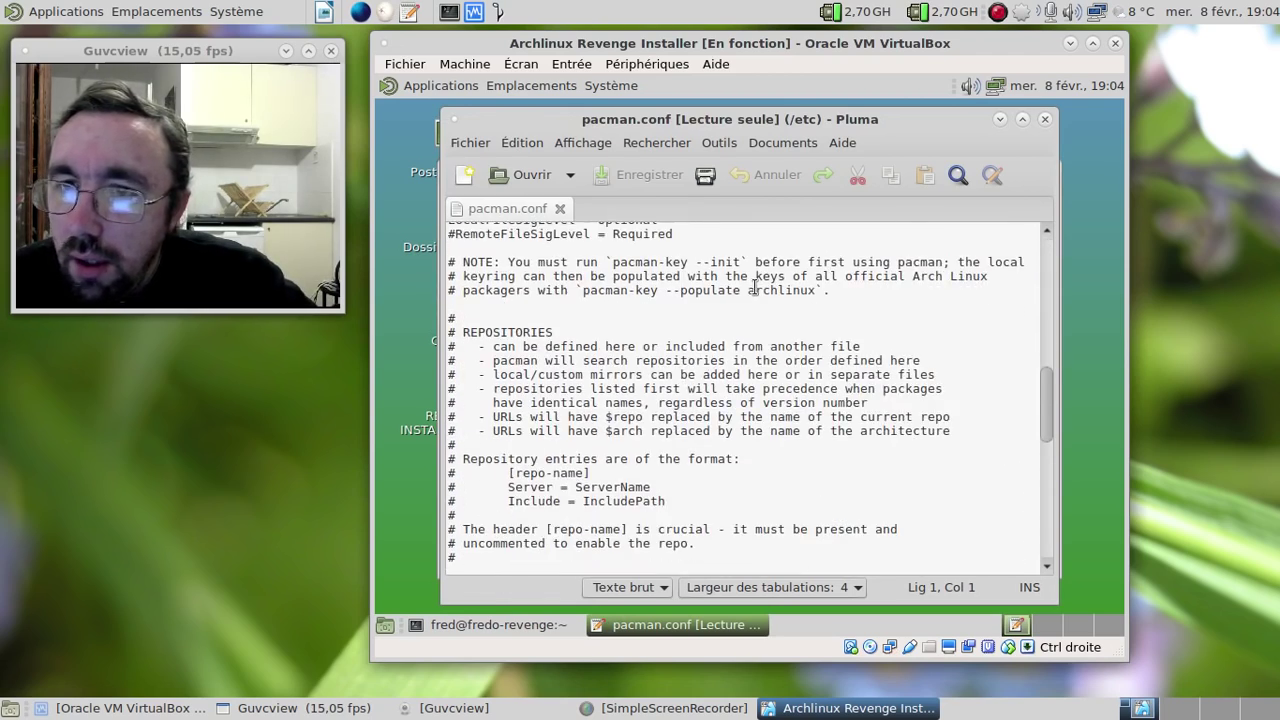
scroll(755, 287, "down", 3)
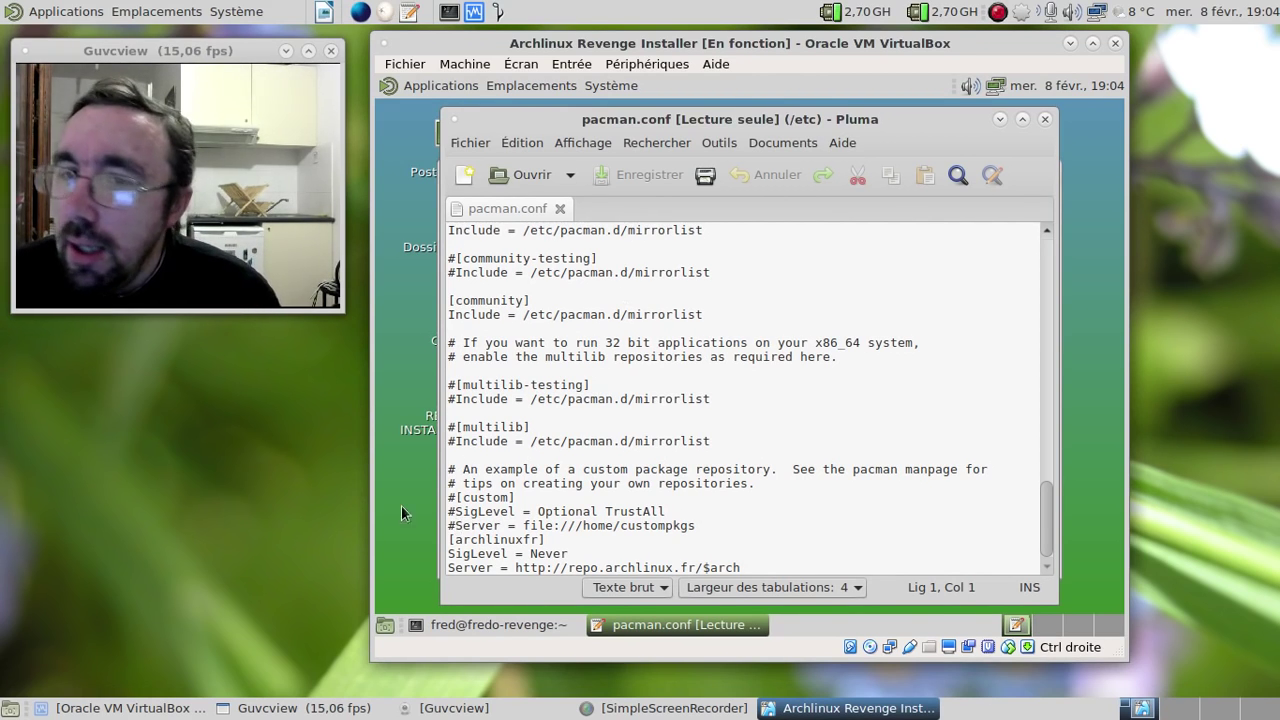
left_click(455, 540)
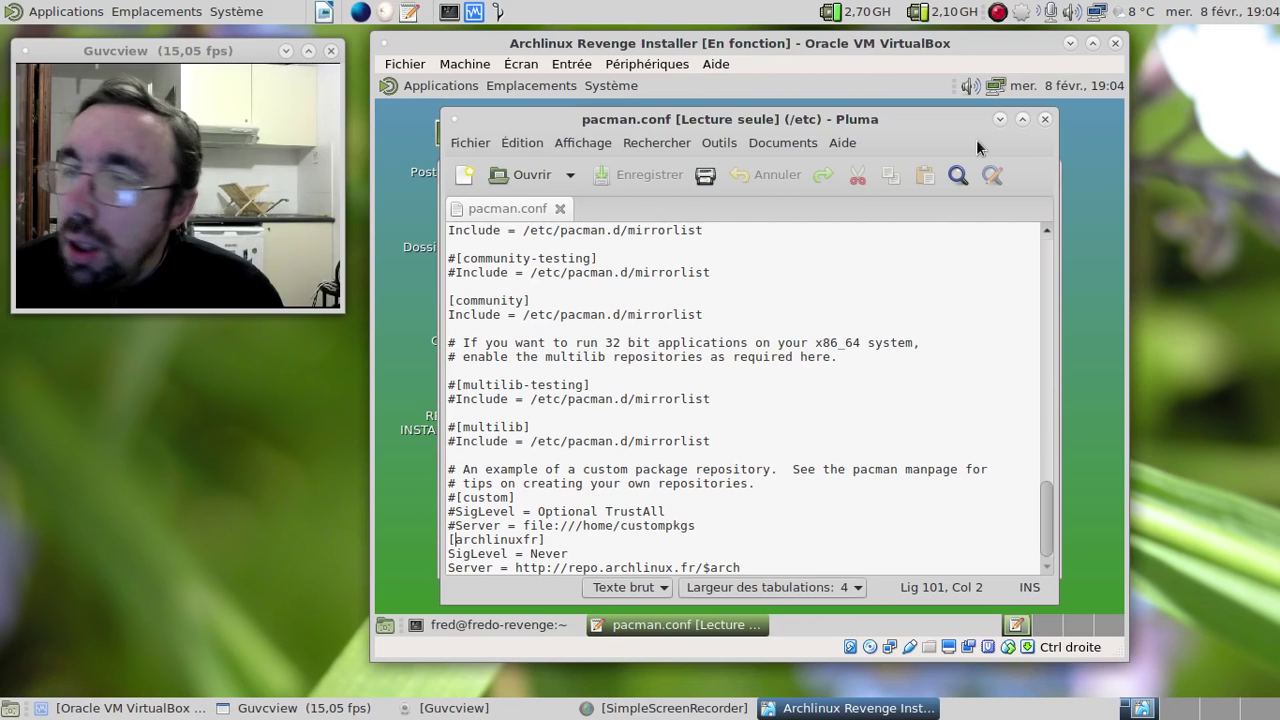
left_click(1045, 119)
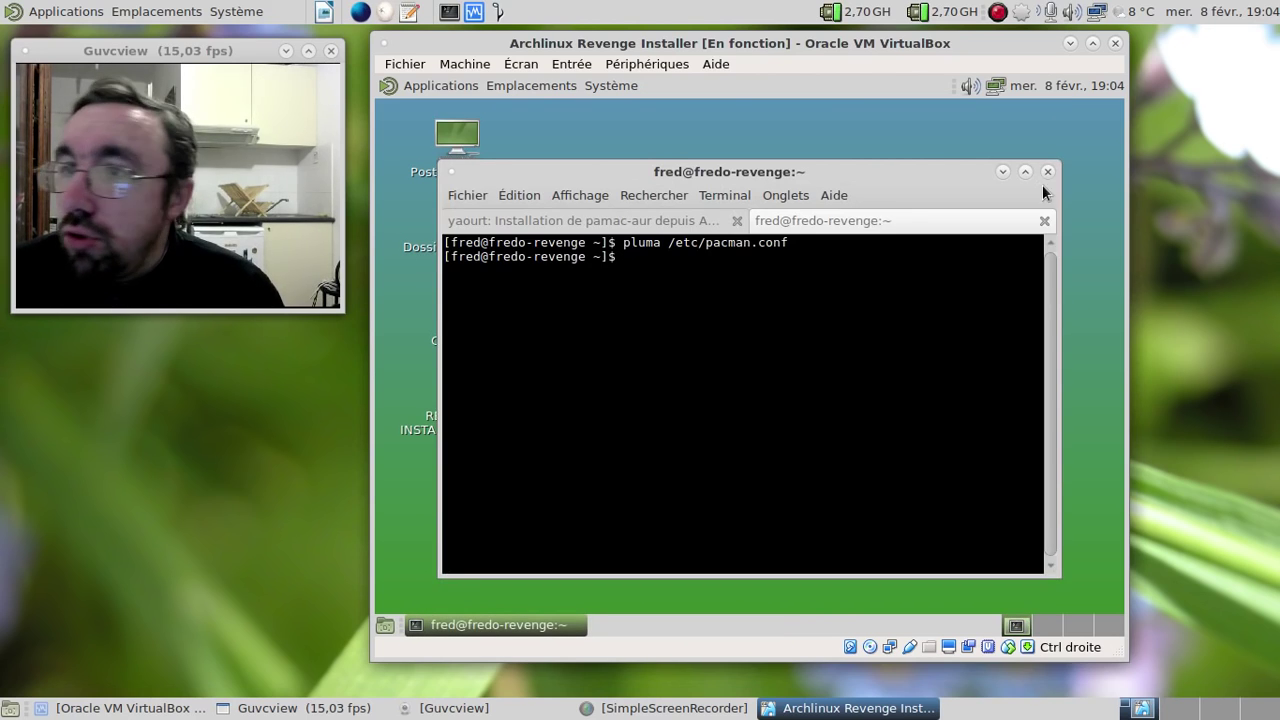
left_click(1045, 215)
- Confirm the installation of the built pamac-aur package, and close the terminal once it completes
type("o")
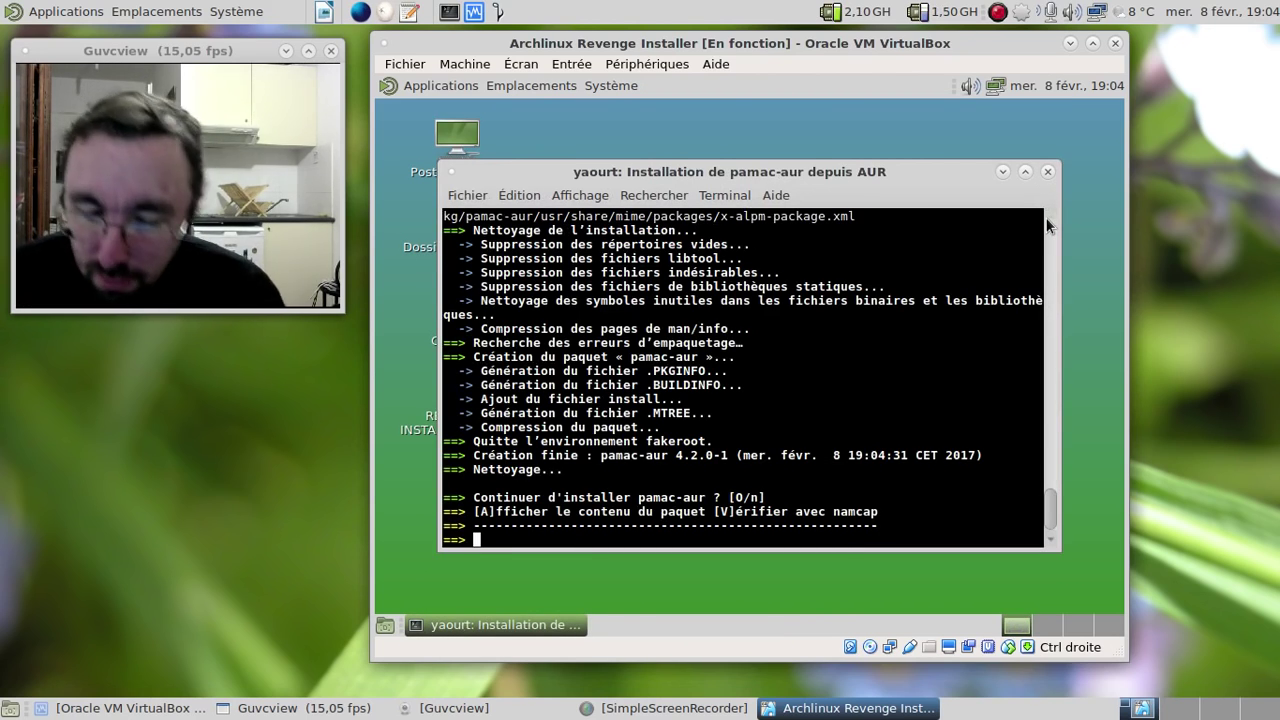
key("Return")
key("Return")
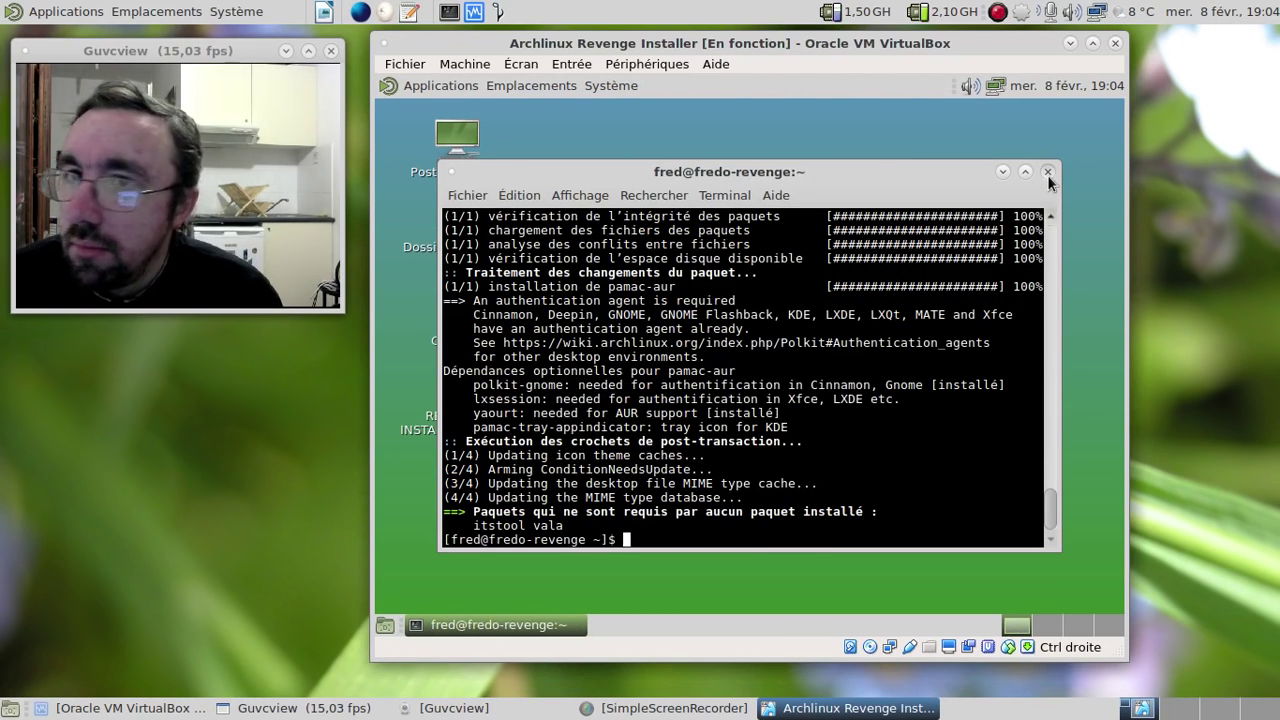
left_click(1048, 172)
- Launch the newly installed package manager, Ajouter/supprimer des logiciels, from the system tools
left_click(474, 88)
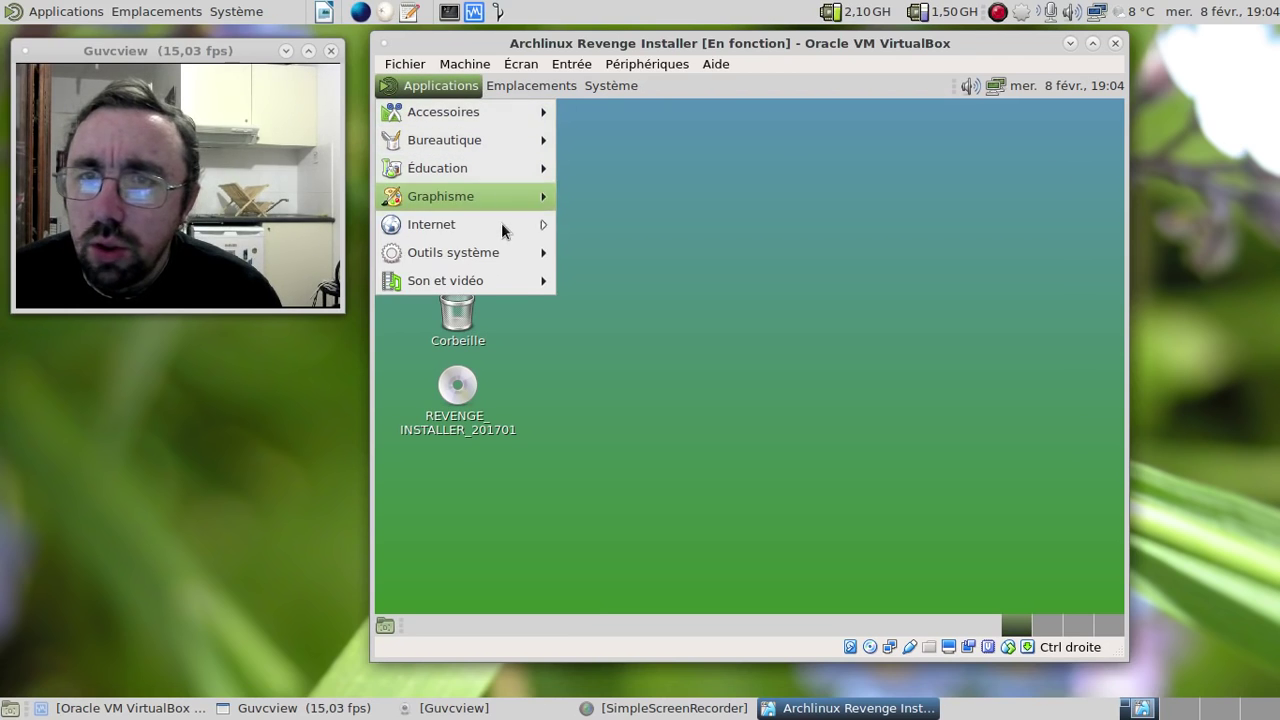
mouse_move(499, 257)
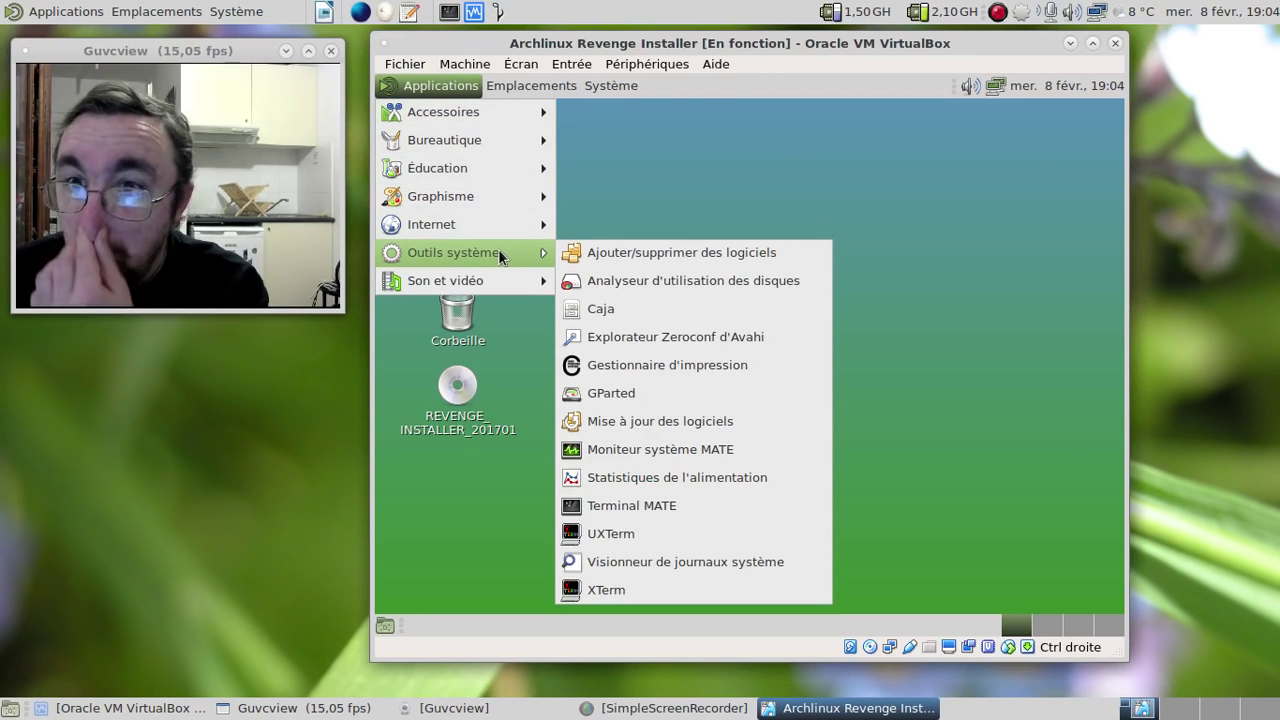
left_click(612, 252)
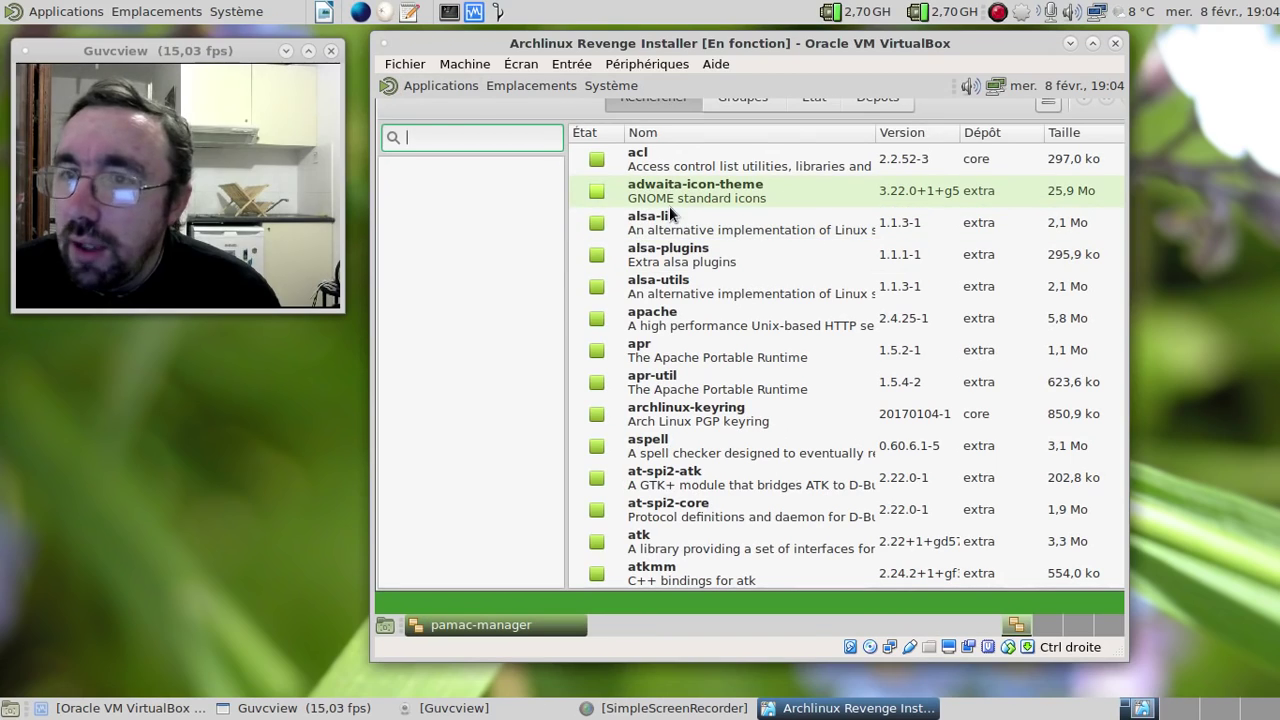
- Switch the virtual machine to full-screen display and open the guest system's screen preferences
key("Control_R+l")
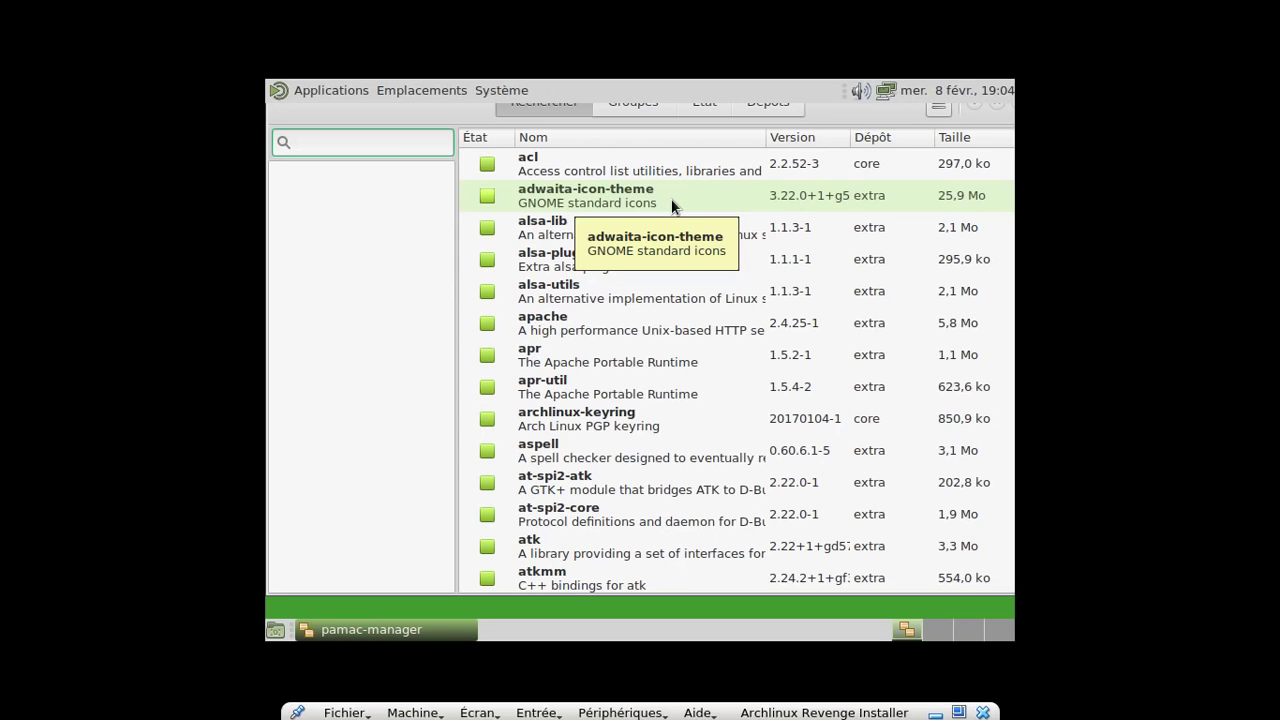
left_click(510, 91)
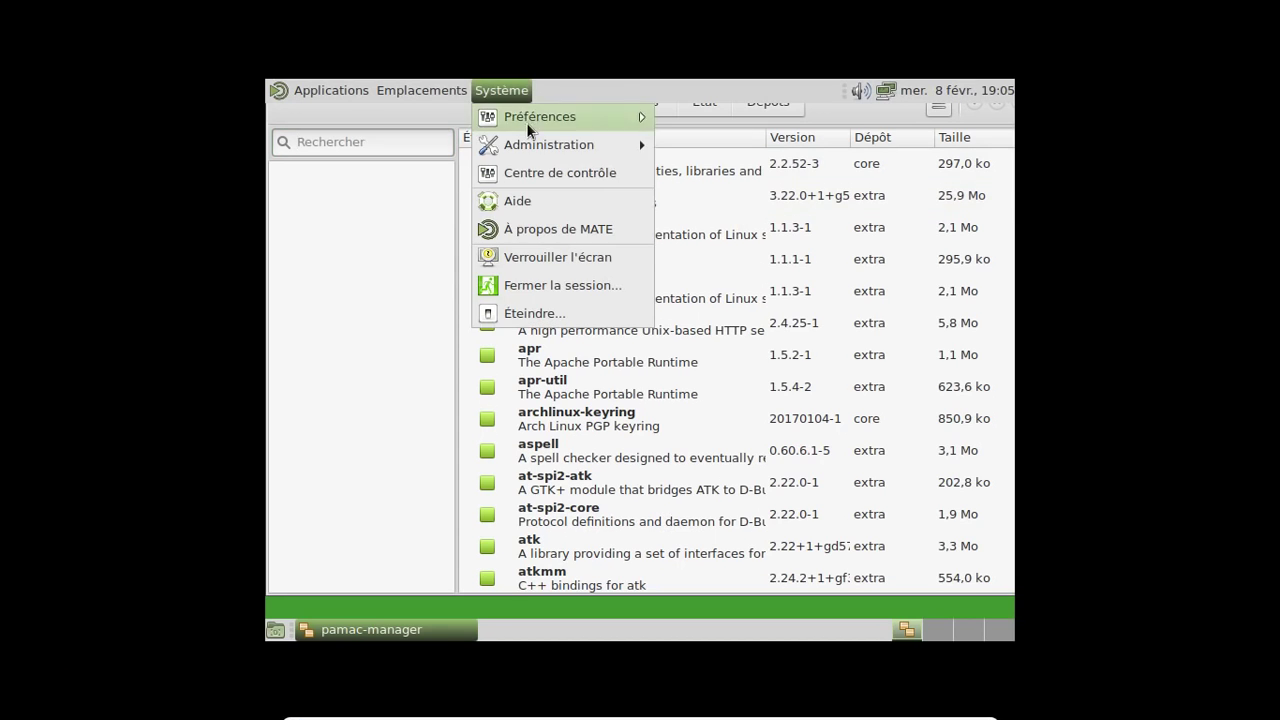
mouse_move(564, 119)
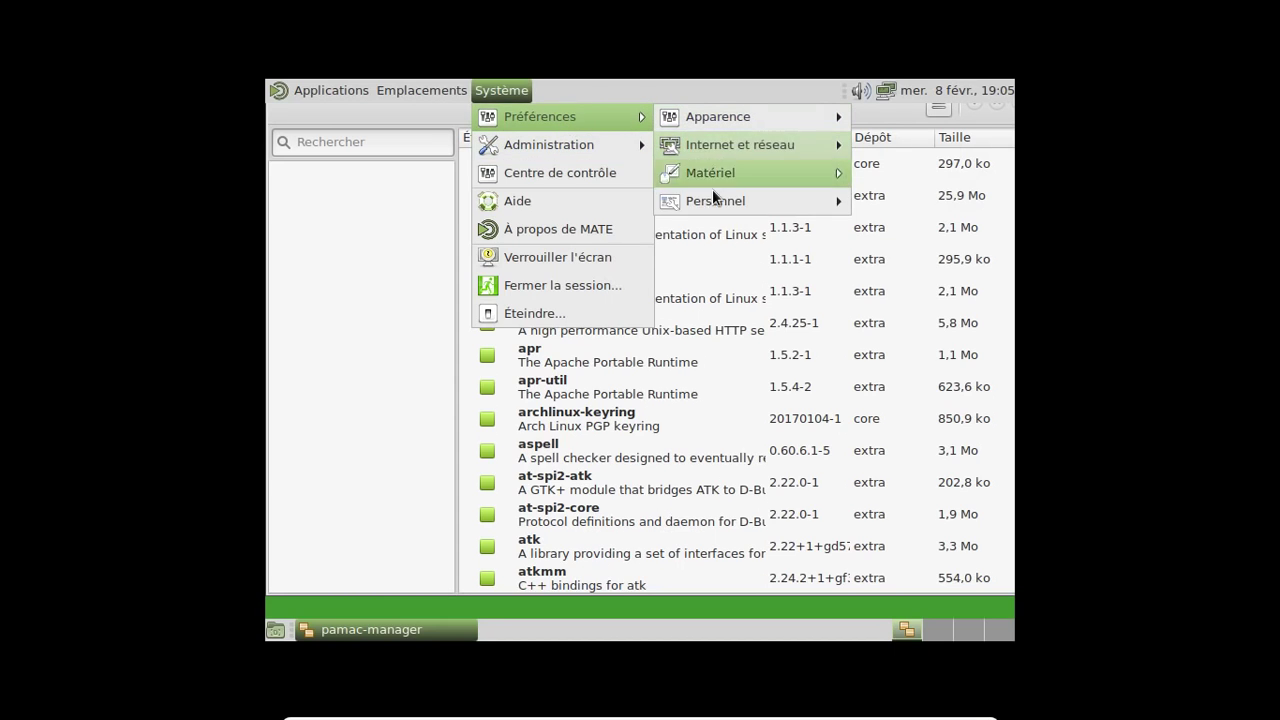
mouse_move(711, 172)
left_click(543, 177)
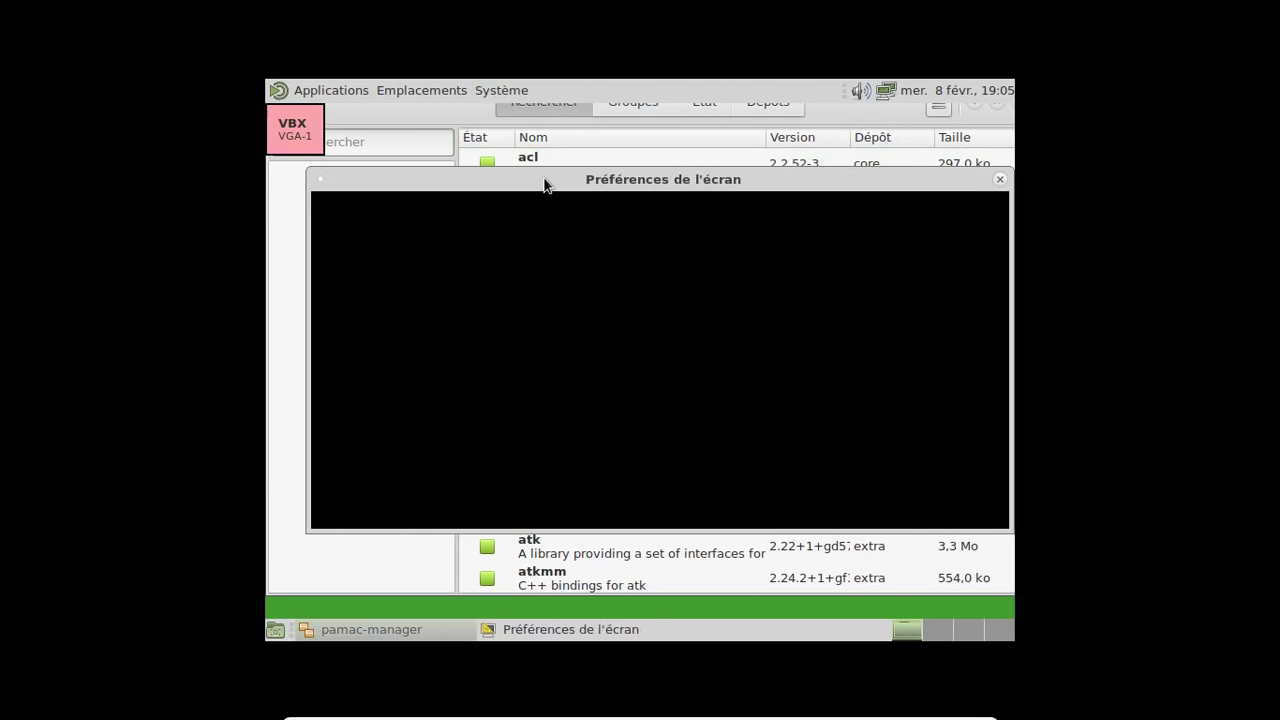
- Set the screen resolution to 1366 x 768, keep the new configuration and close the screen preferences
left_click(929, 290)
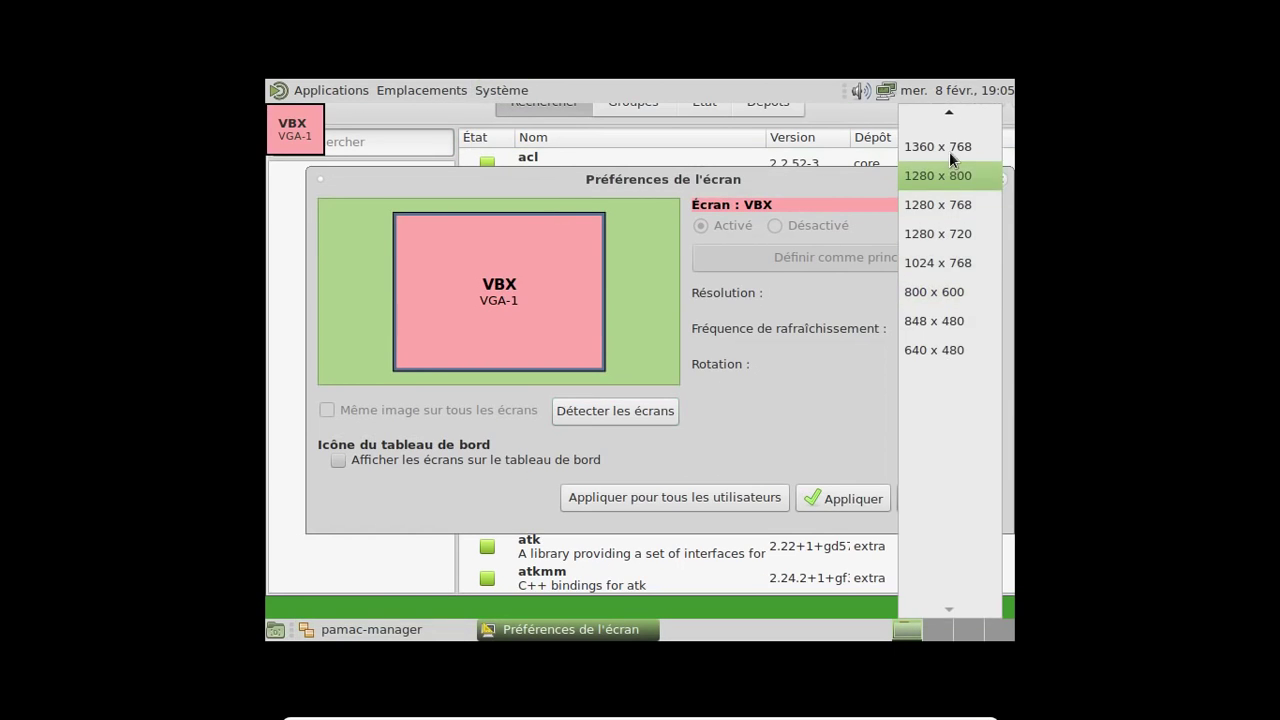
scroll(944, 140, "up", 1)
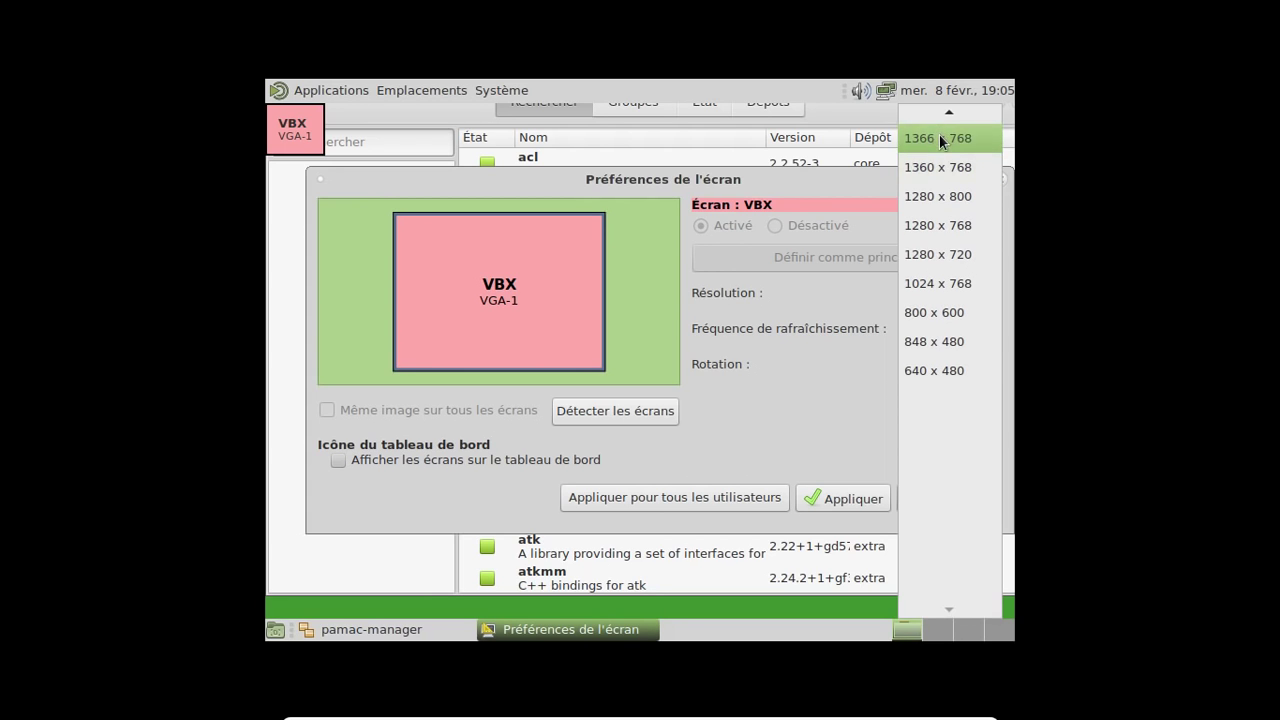
left_click(939, 134)
left_click(842, 486)
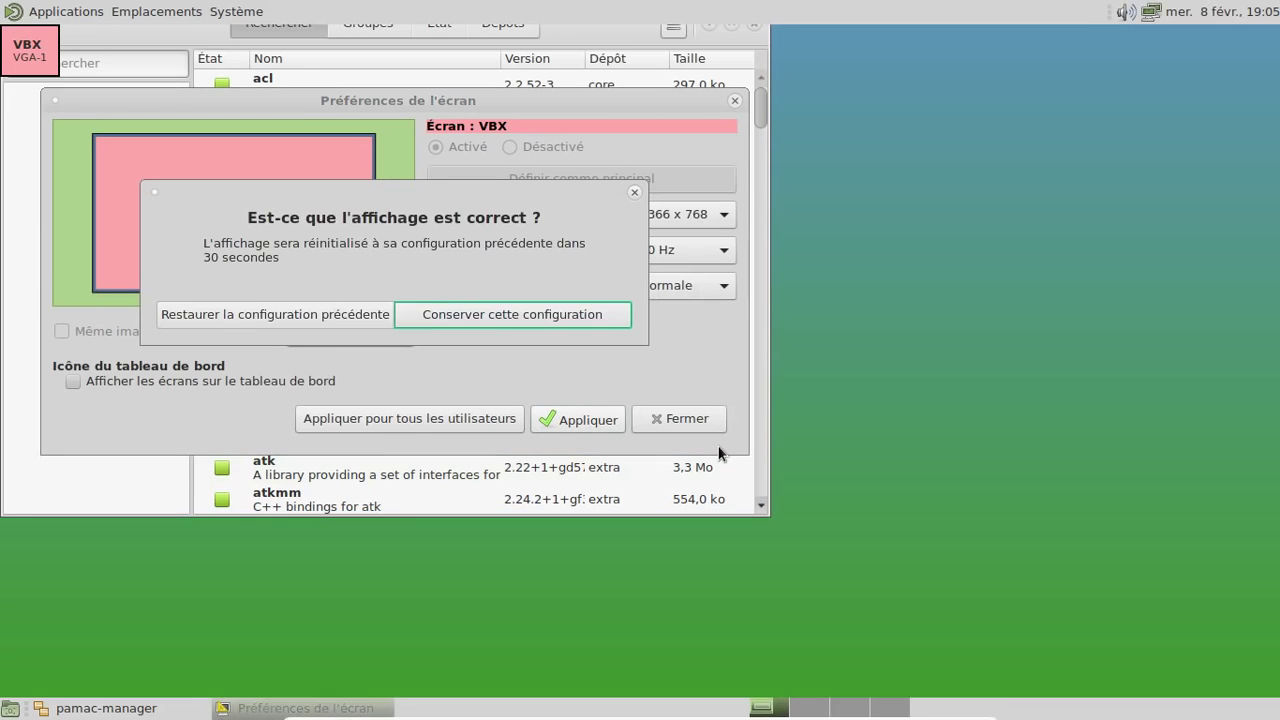
left_click(571, 311)
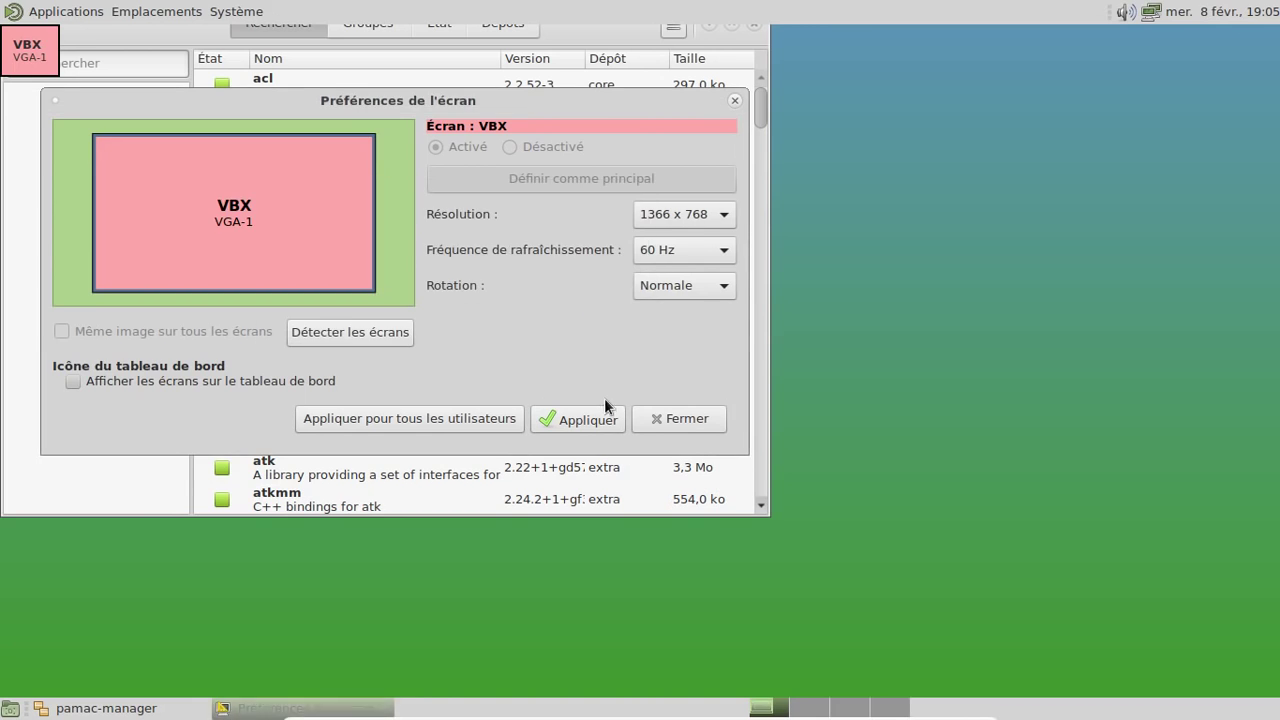
left_click(670, 417)
- List the orphaned packages in the package manager and mark both itstool and vala for removal
left_click_drag(562, 39, 790, 105)
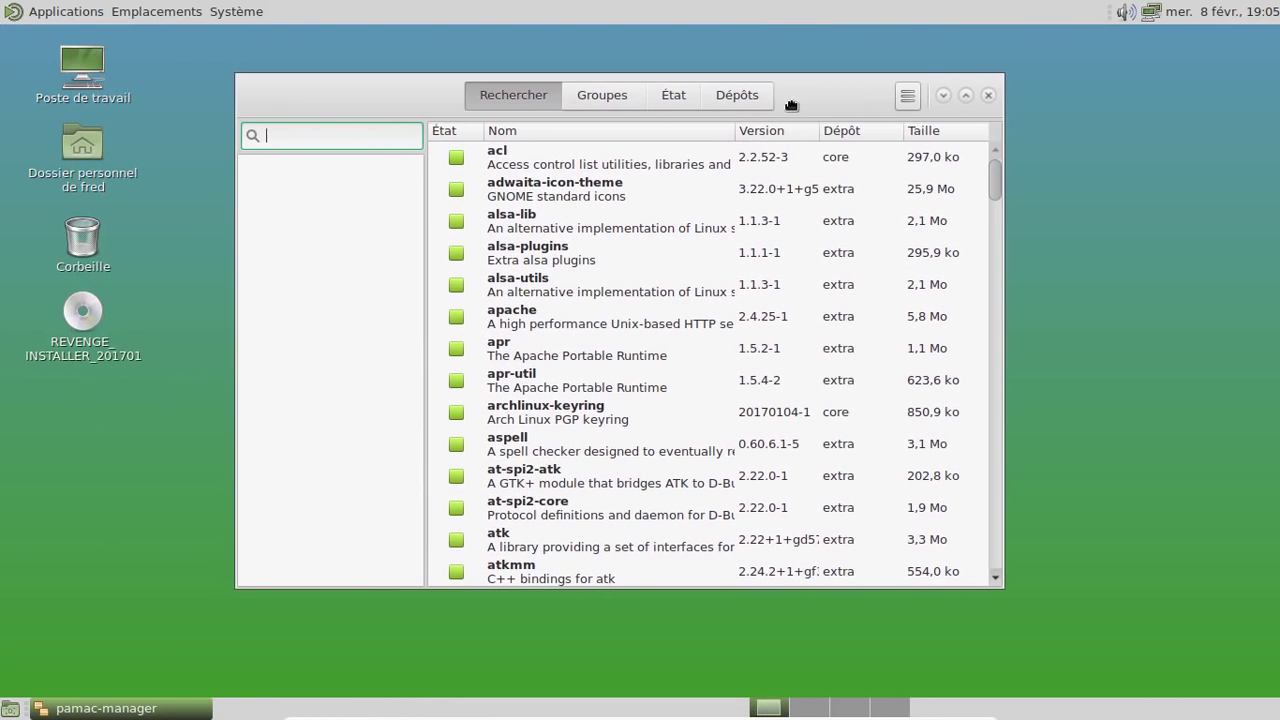
left_click(673, 95)
left_click(286, 152)
left_click(519, 162)
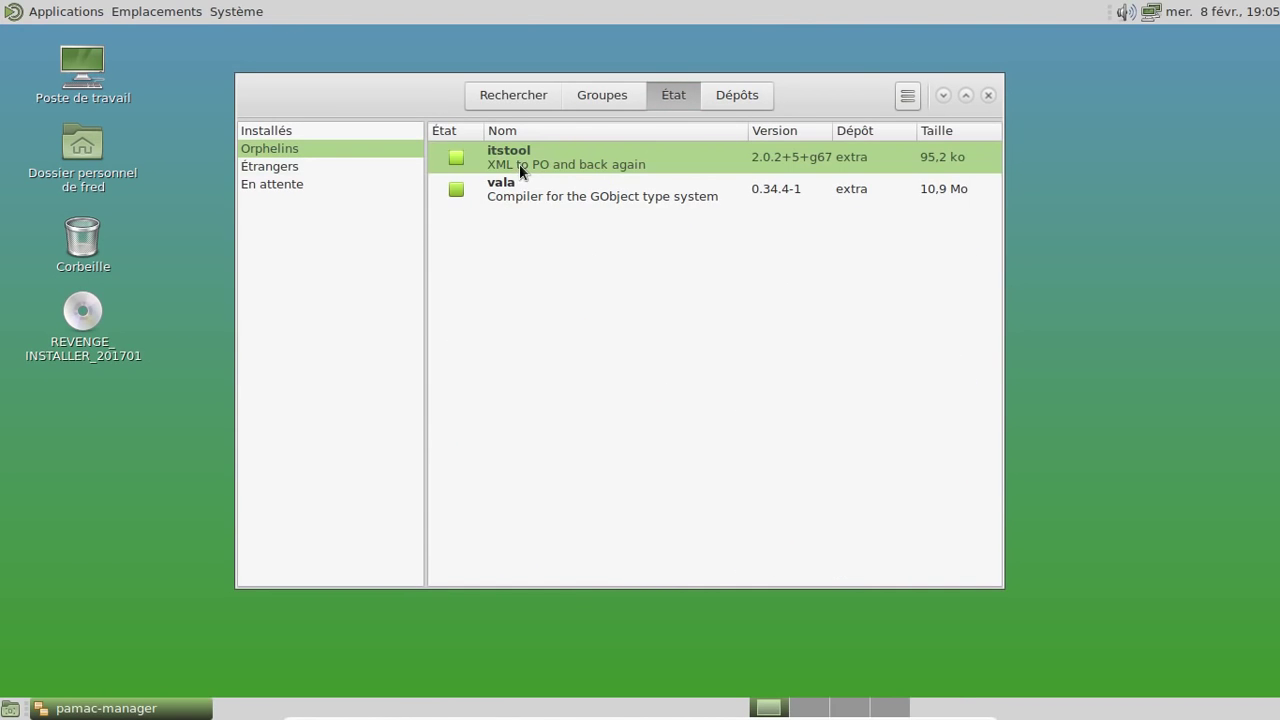
left_click(523, 189, "shift")
right_click(523, 189)
left_click(593, 258)
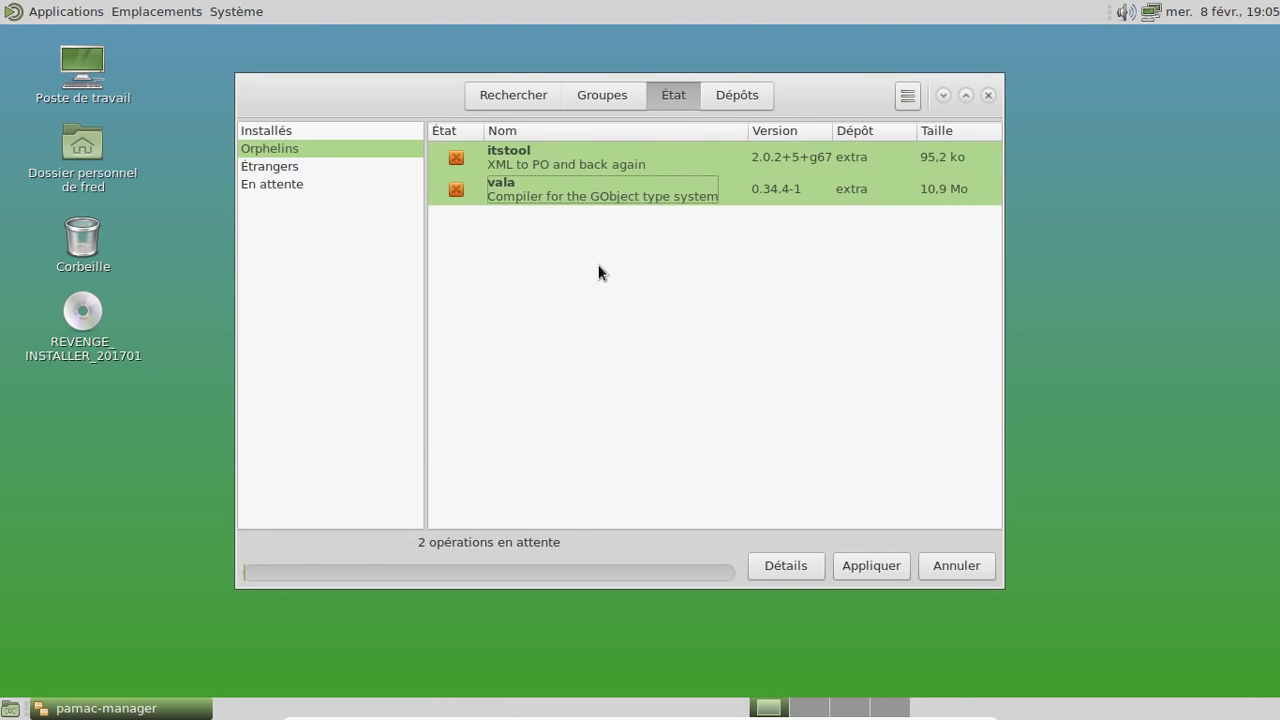
- Apply the removal of the marked orphan packages, authenticate with the account password, and close the package manager
left_click(871, 566)
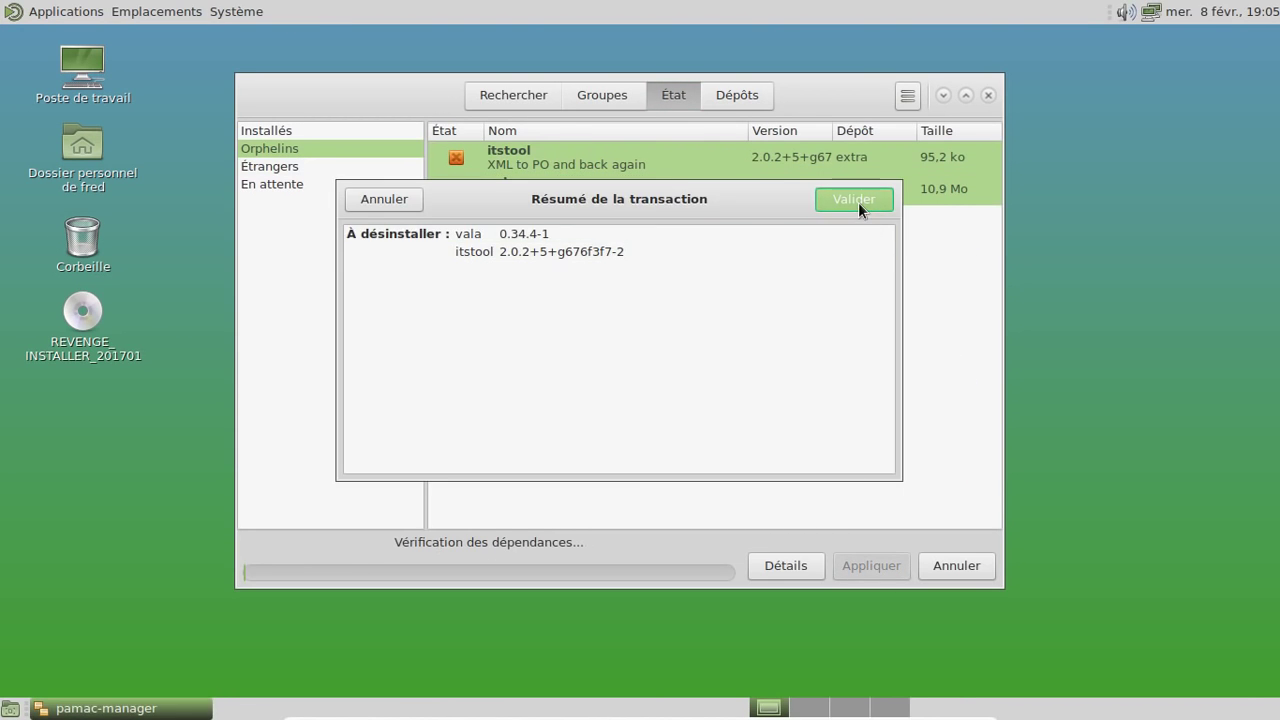
left_click(856, 200)
type("****")
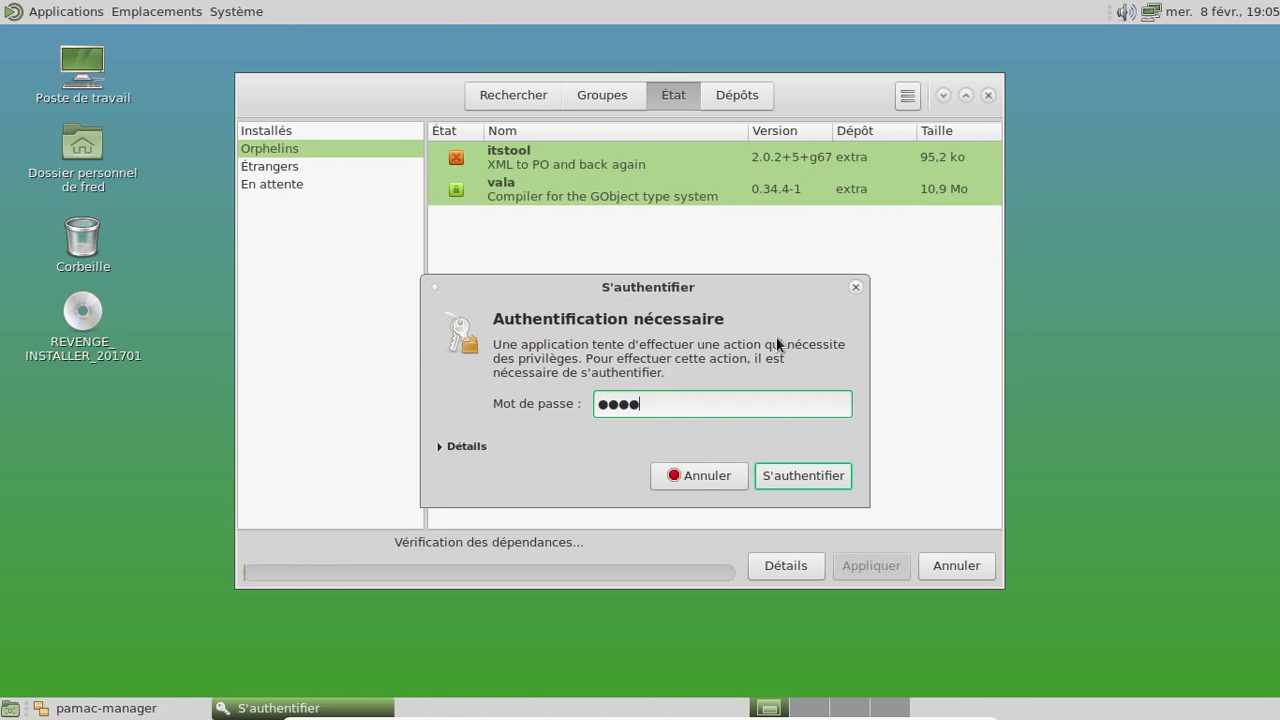
key("Return")
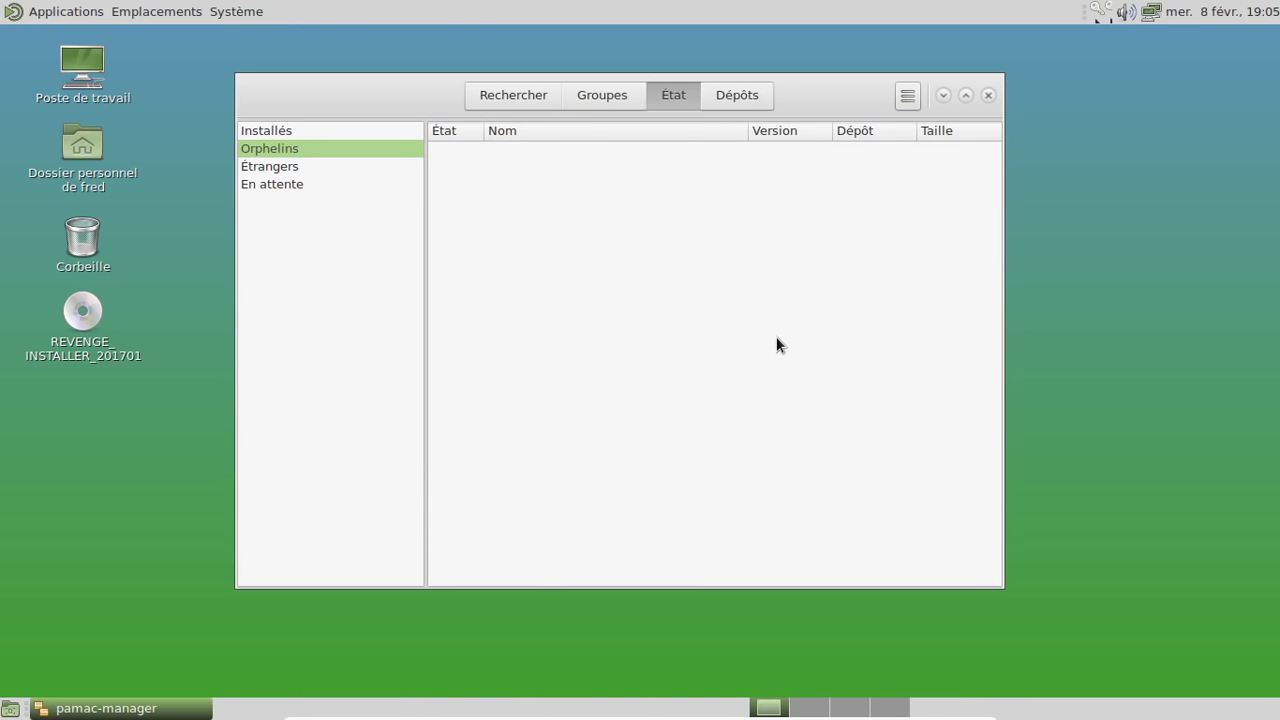
left_click(505, 95)
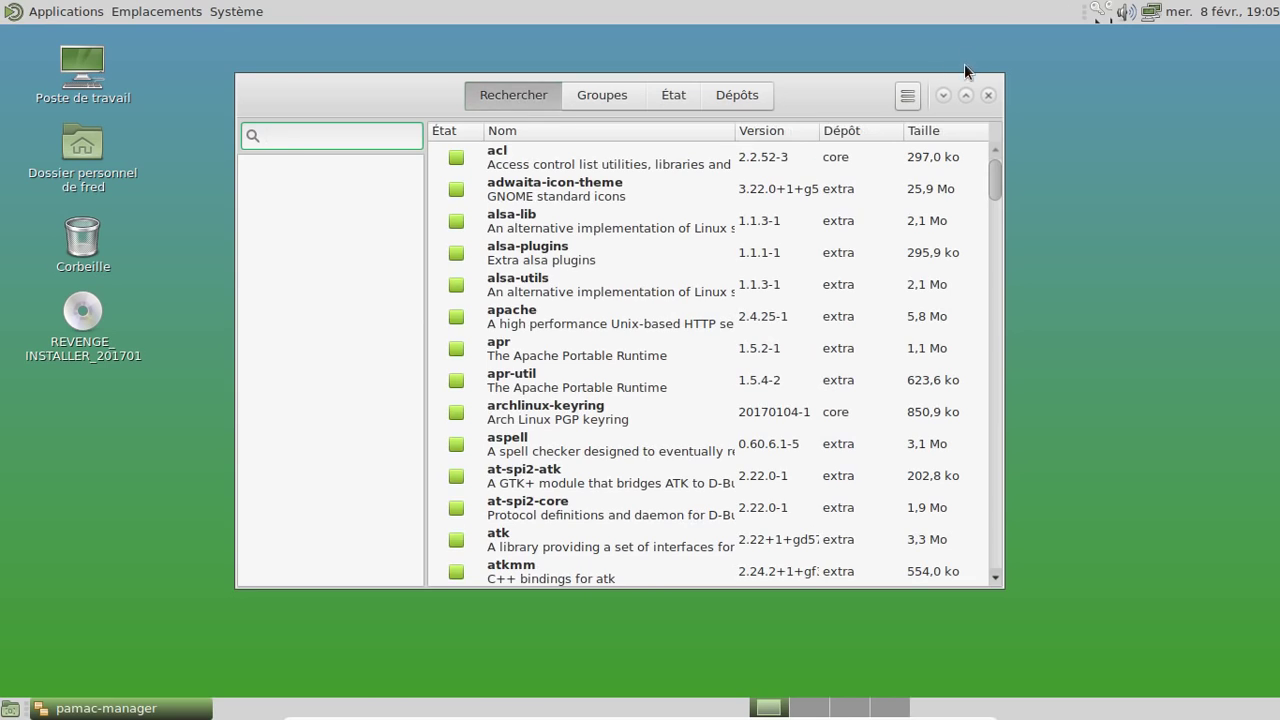
left_click(988, 96)
- Open the appearance preferences, try the BlackMATE theme, and apply the Blue-Submarine theme
left_click(236, 11)
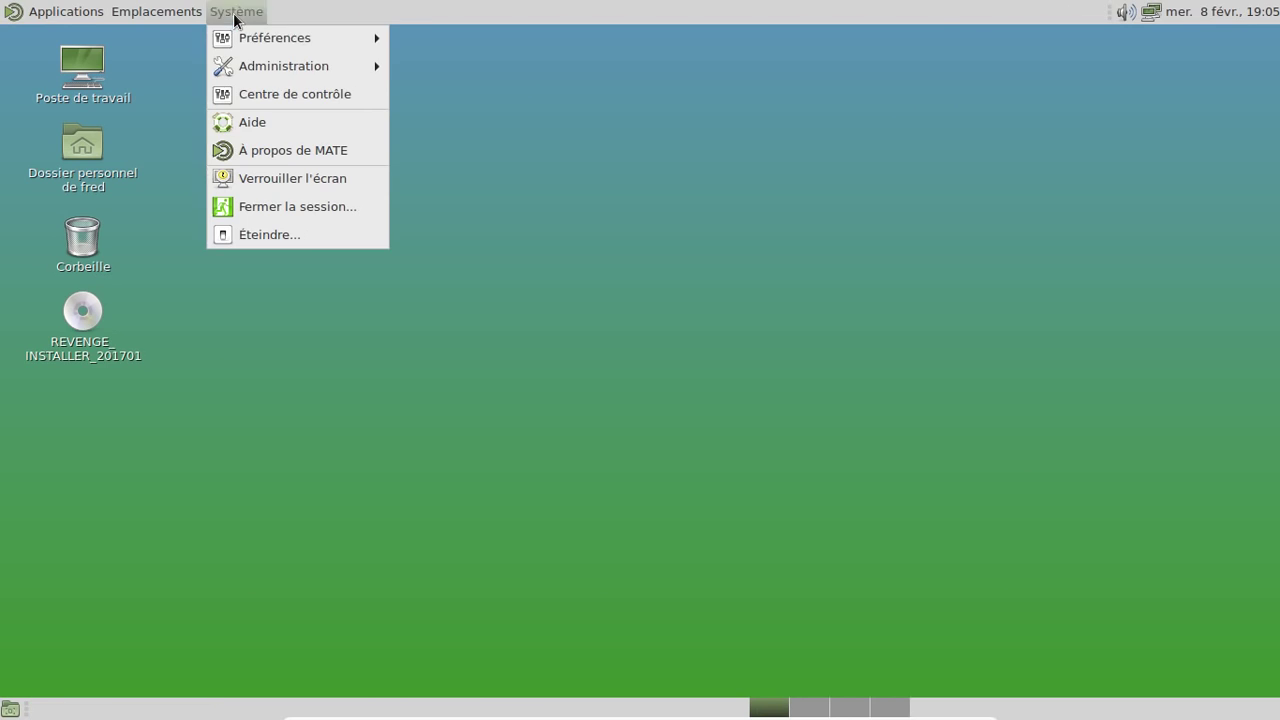
mouse_move(378, 36)
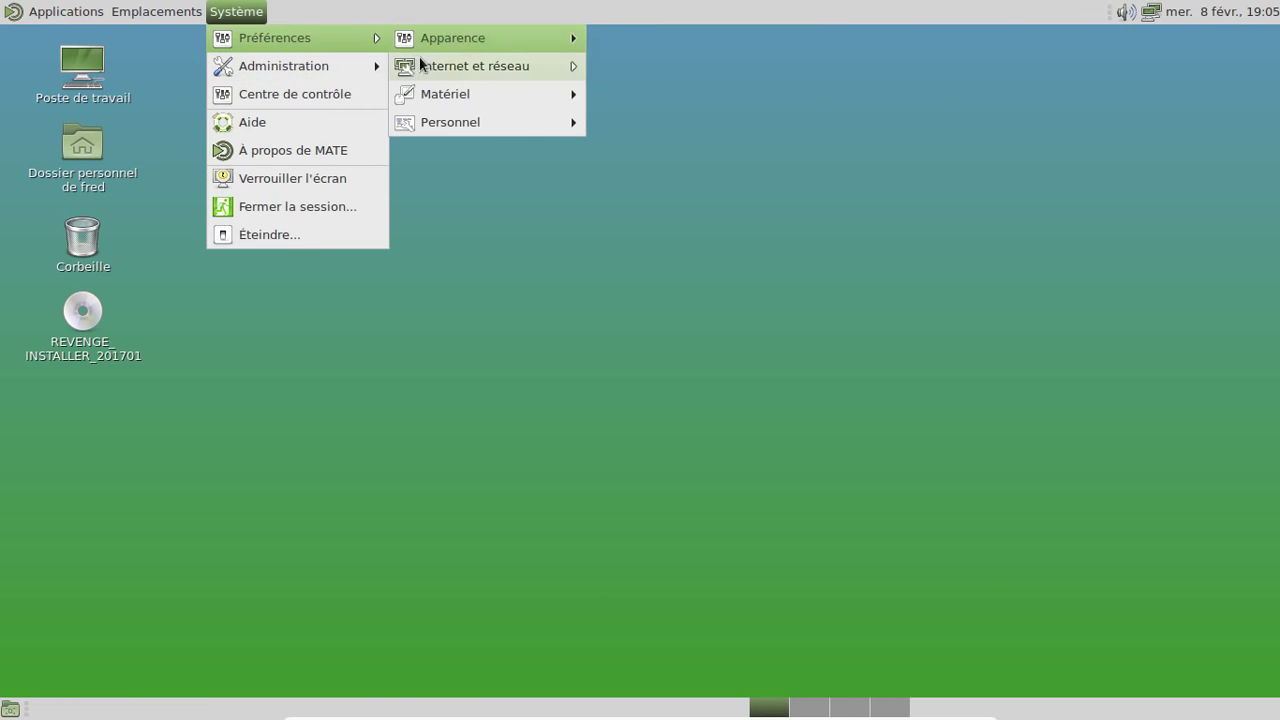
mouse_move(445, 37)
left_click(672, 38)
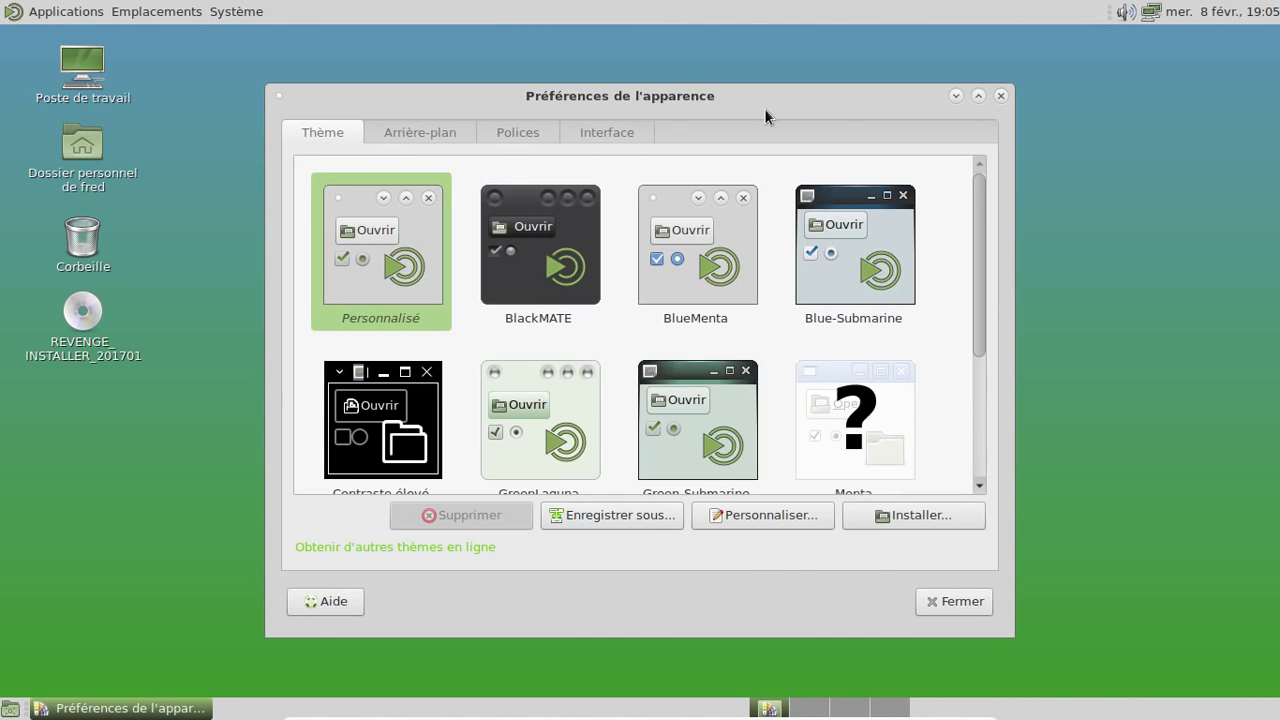
mouse_move(981, 198)
left_mouse_down()
mouse_move(989, 424)
mouse_move(967, 177)
left_mouse_up()
left_click(535, 256)
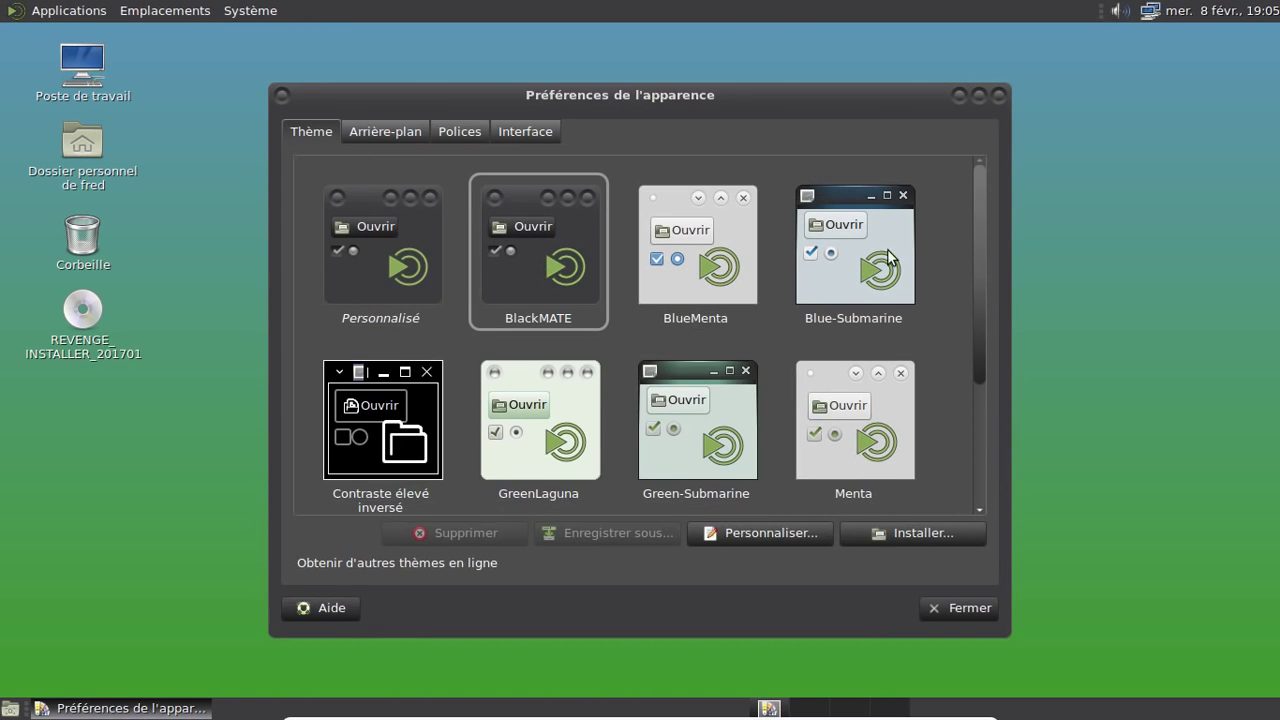
left_click(869, 248)
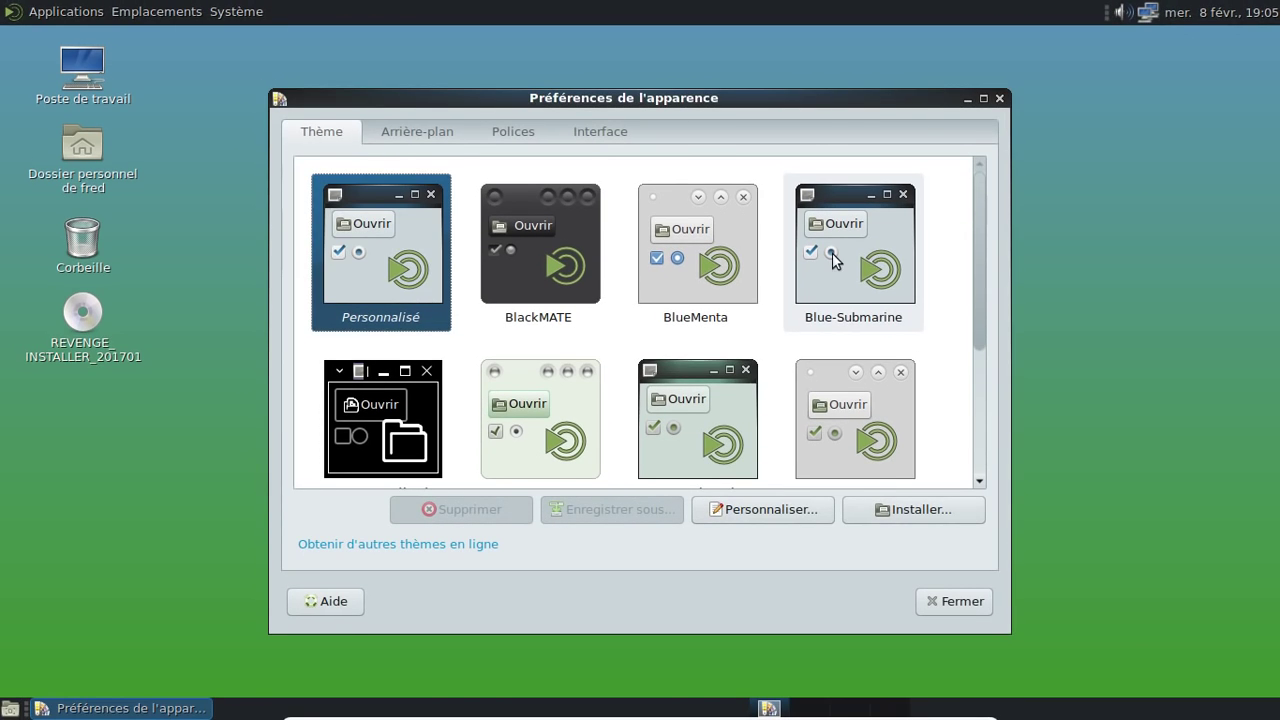
- Set the darkest, nearly black aurora image as the desktop background and close the appearance preferences
left_click(429, 129)
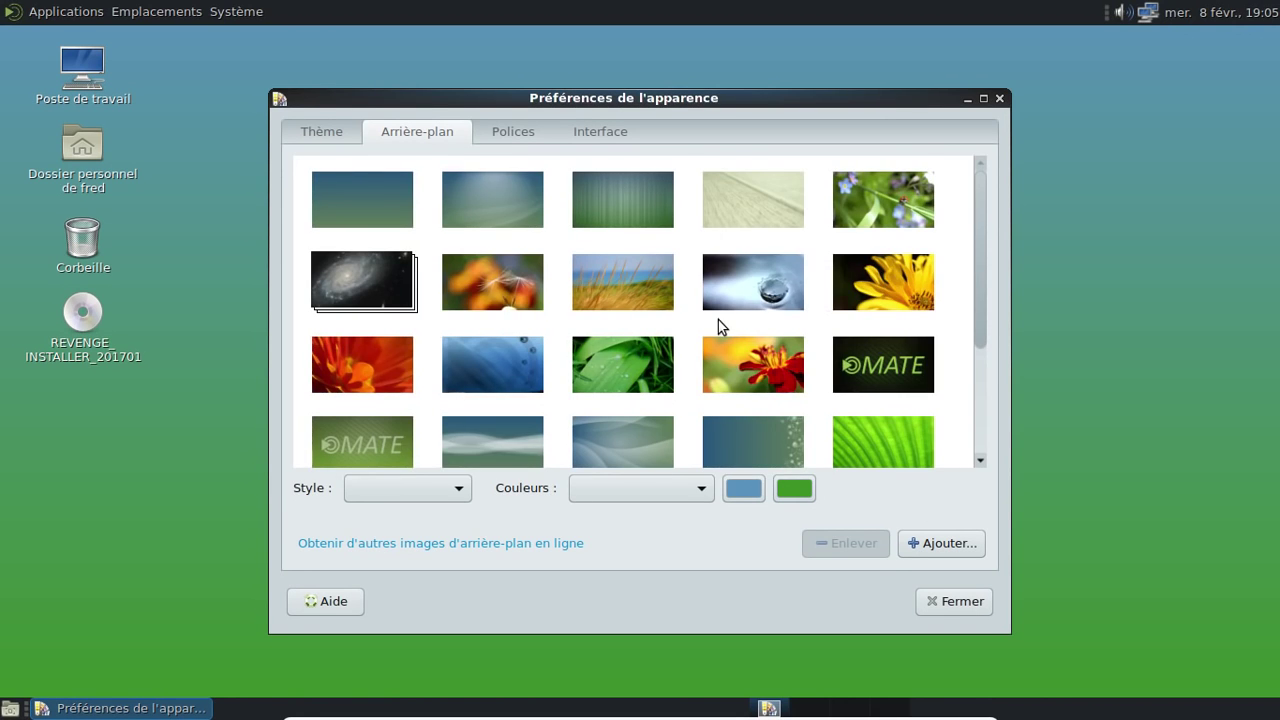
scroll(946, 251, "down", 2)
left_click_drag(975, 232, 999, 375)
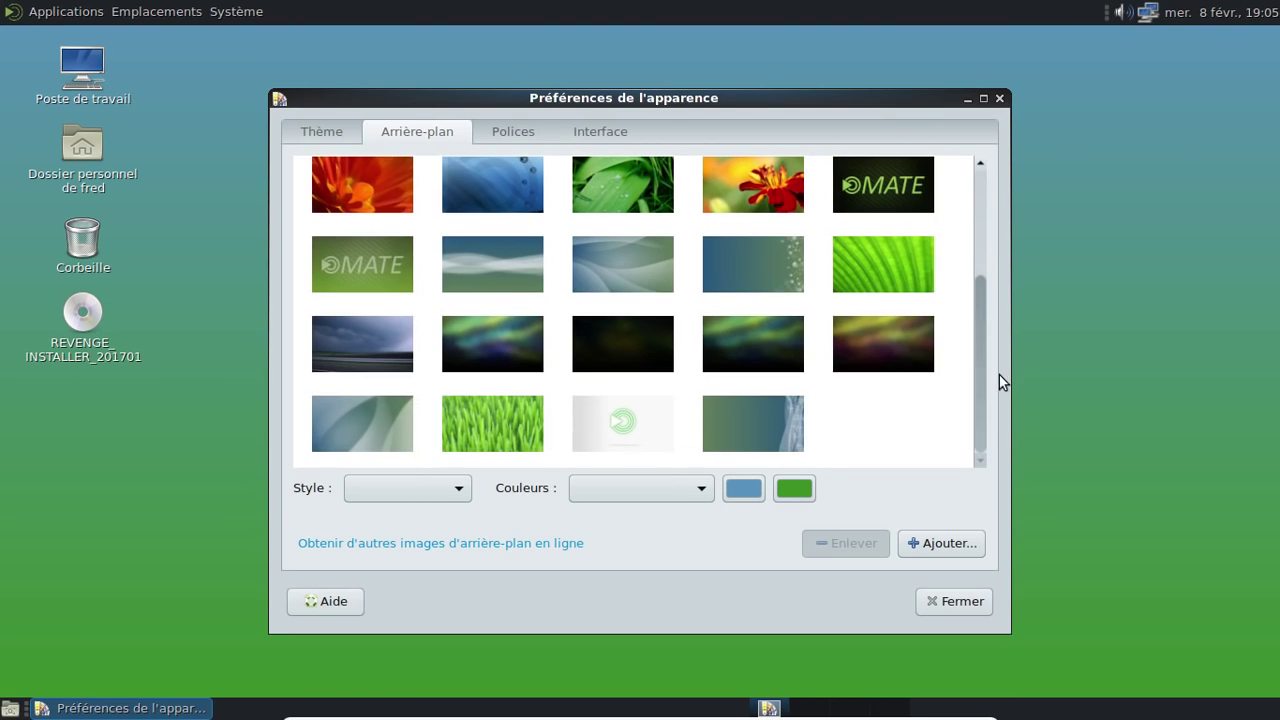
left_click(630, 358)
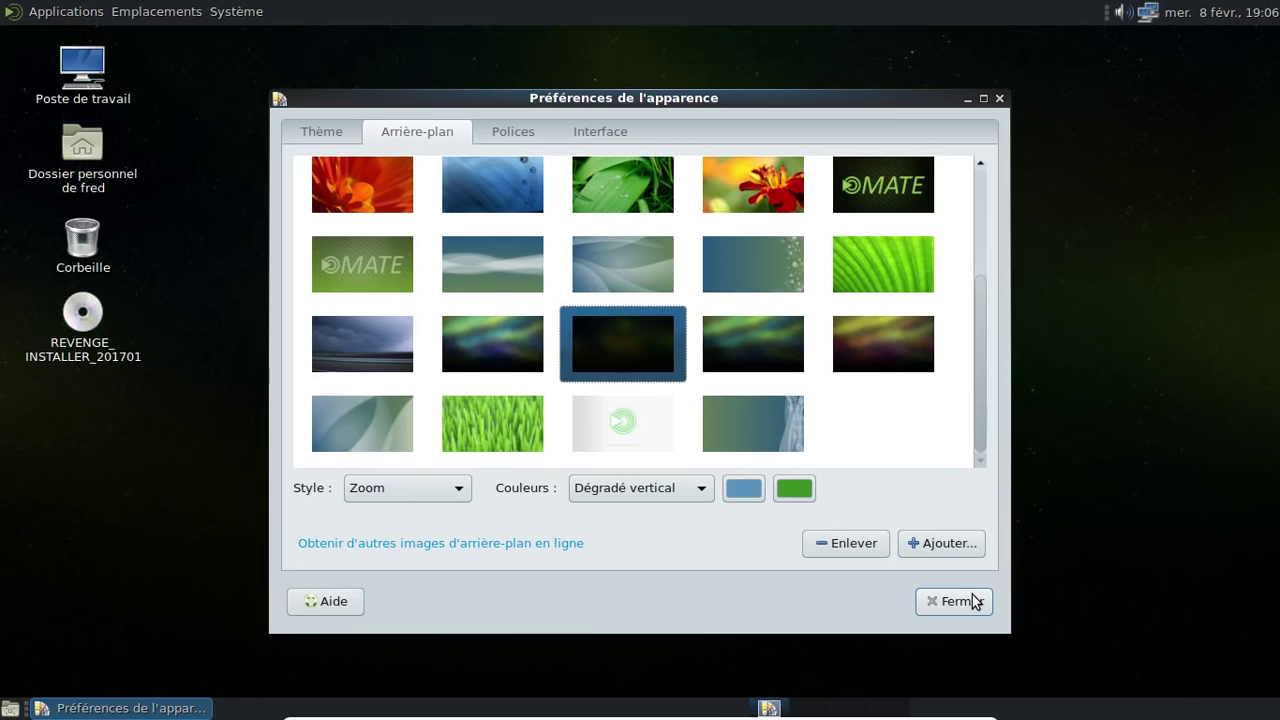
left_click(972, 601)
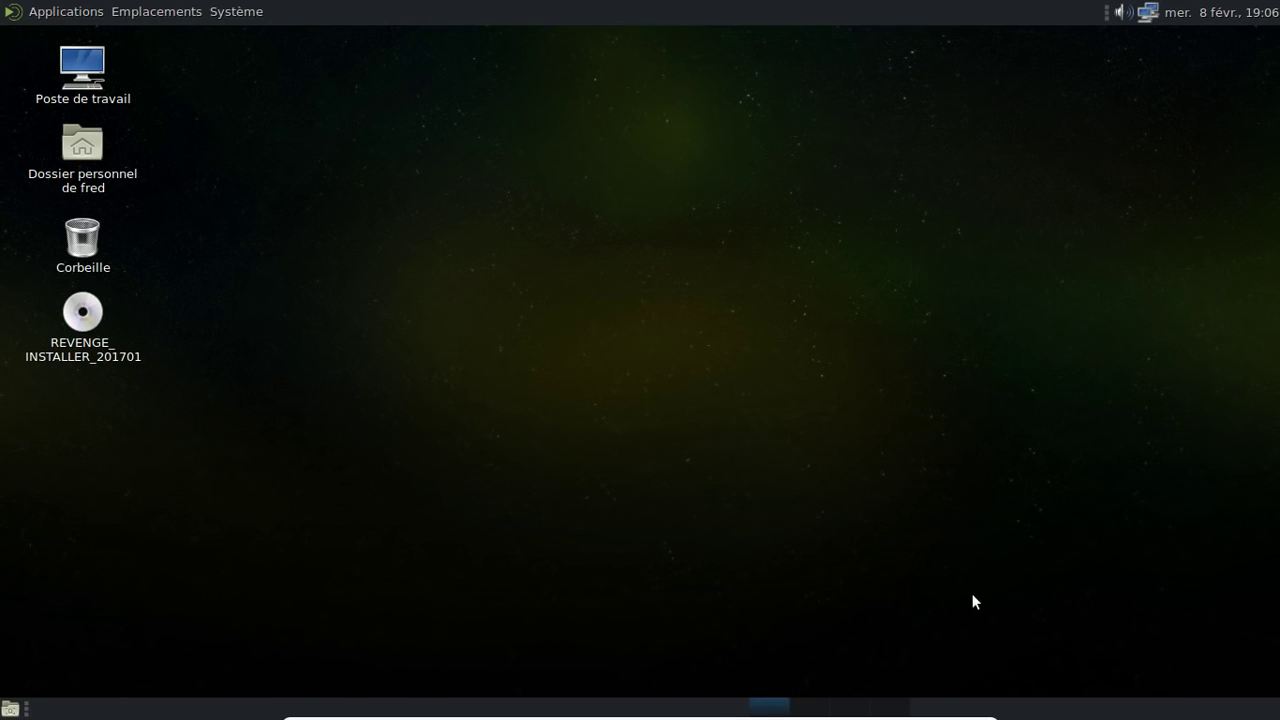
- Look through the installed application categories, open the file manager on the home folder to view it, and close it
left_click(66, 12)
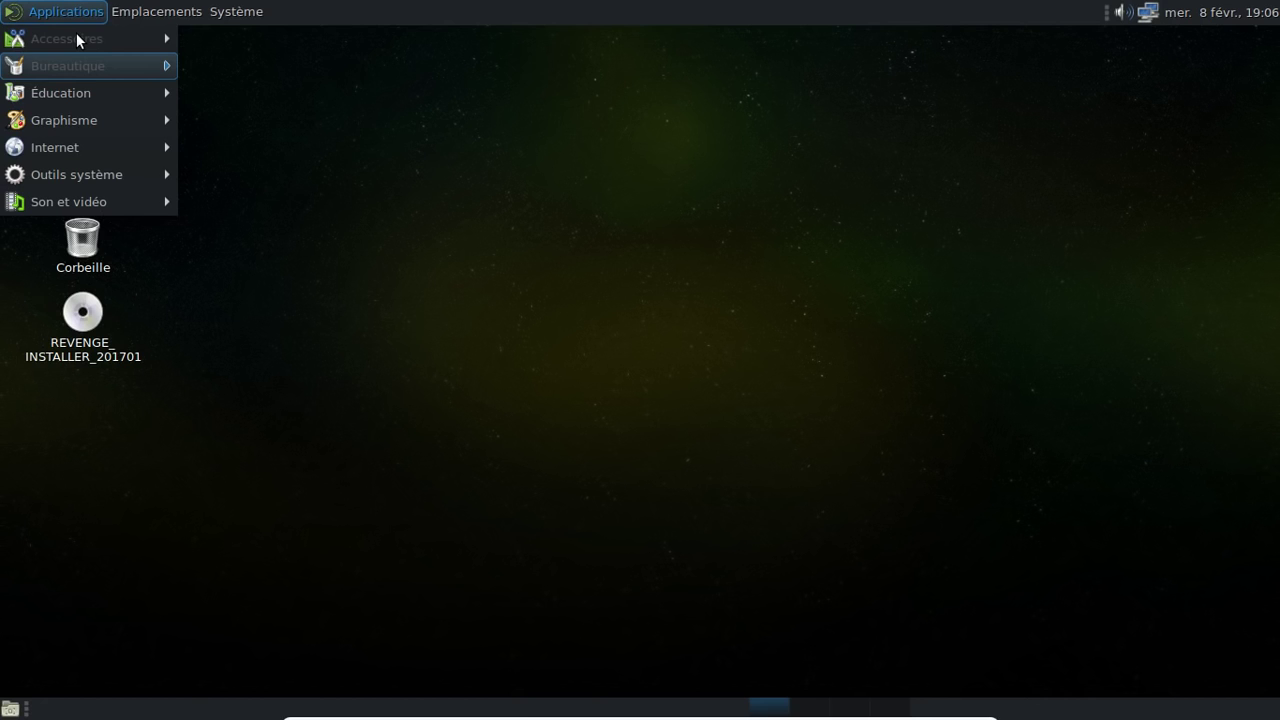
mouse_move(73, 46)
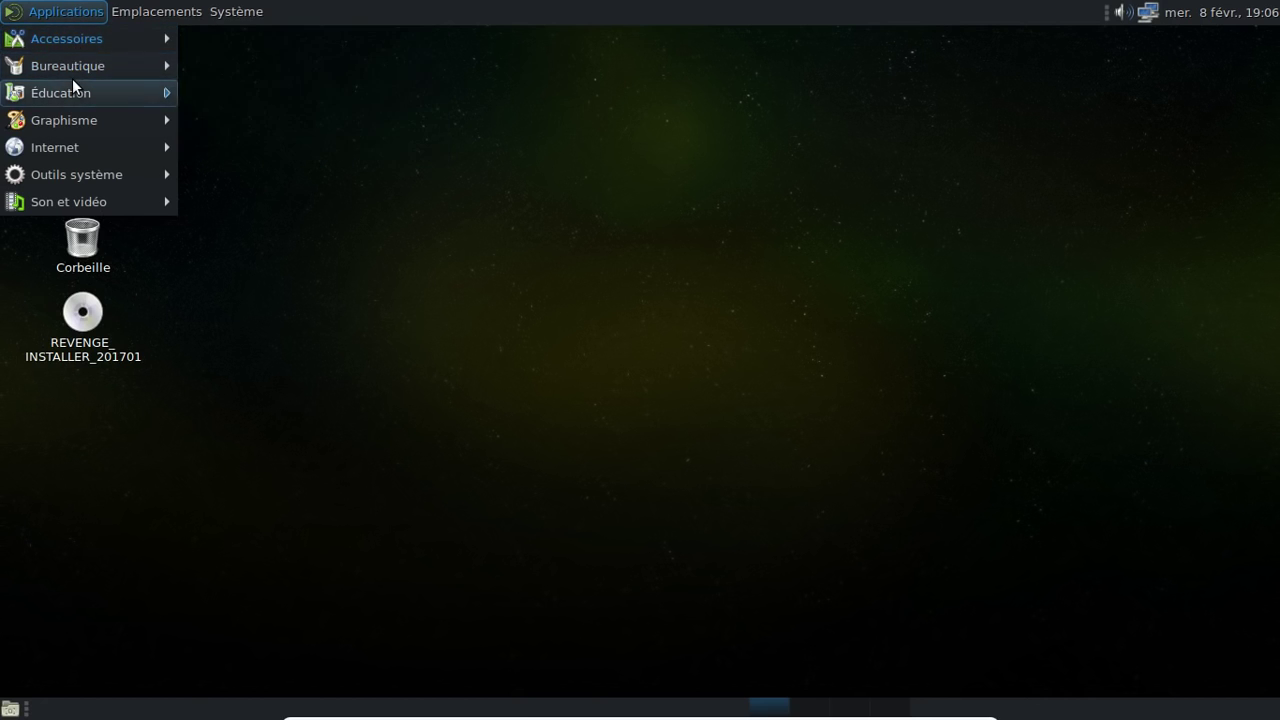
mouse_move(75, 120)
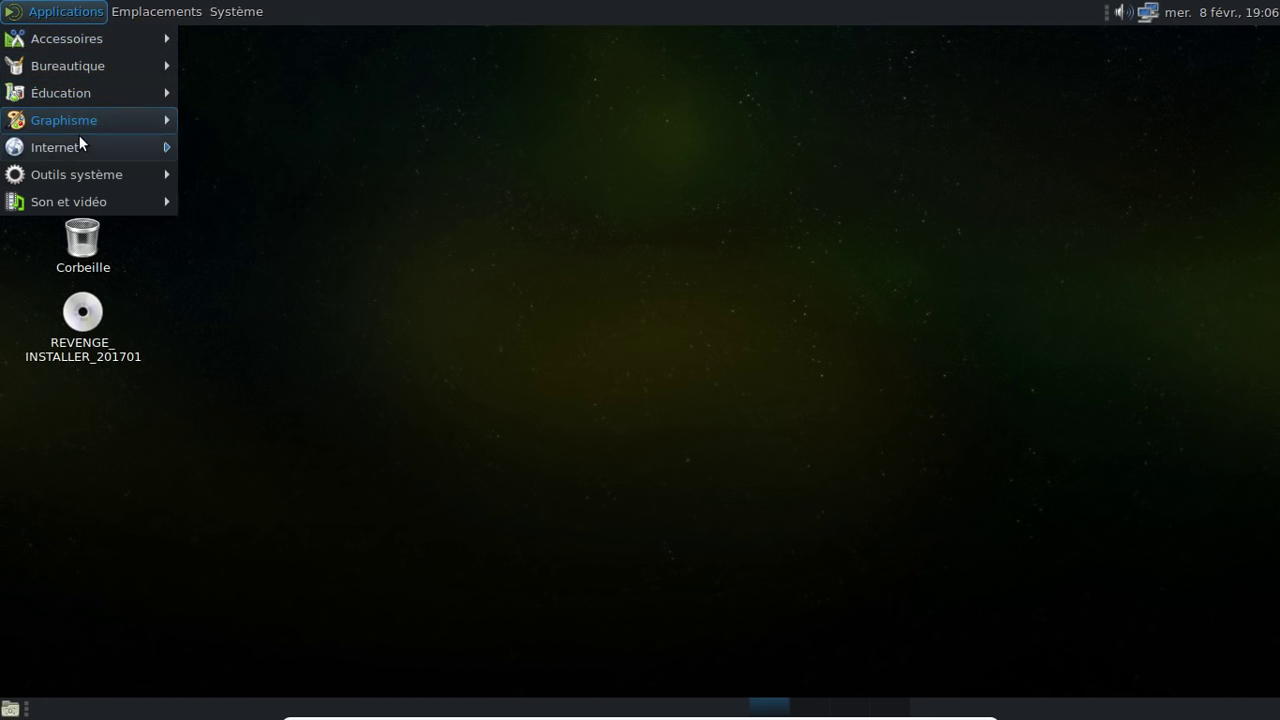
mouse_move(79, 143)
mouse_move(82, 178)
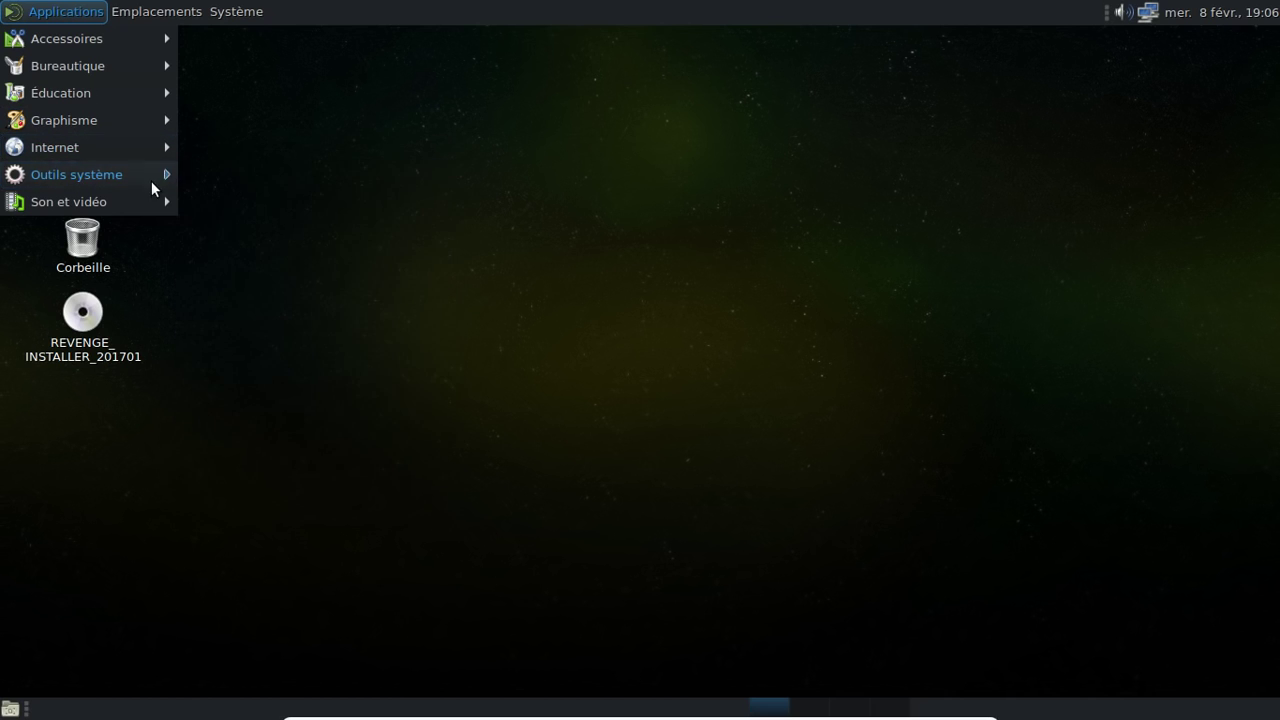
left_click(290, 231)
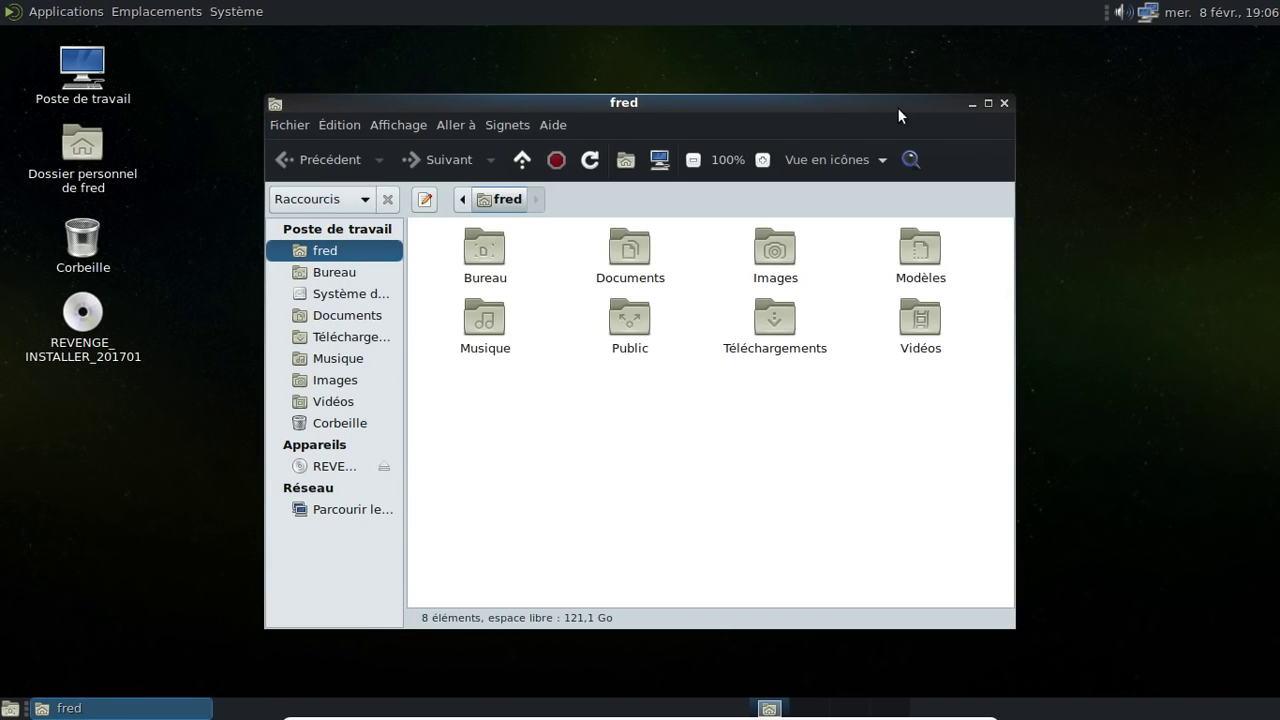
left_click(1004, 104)
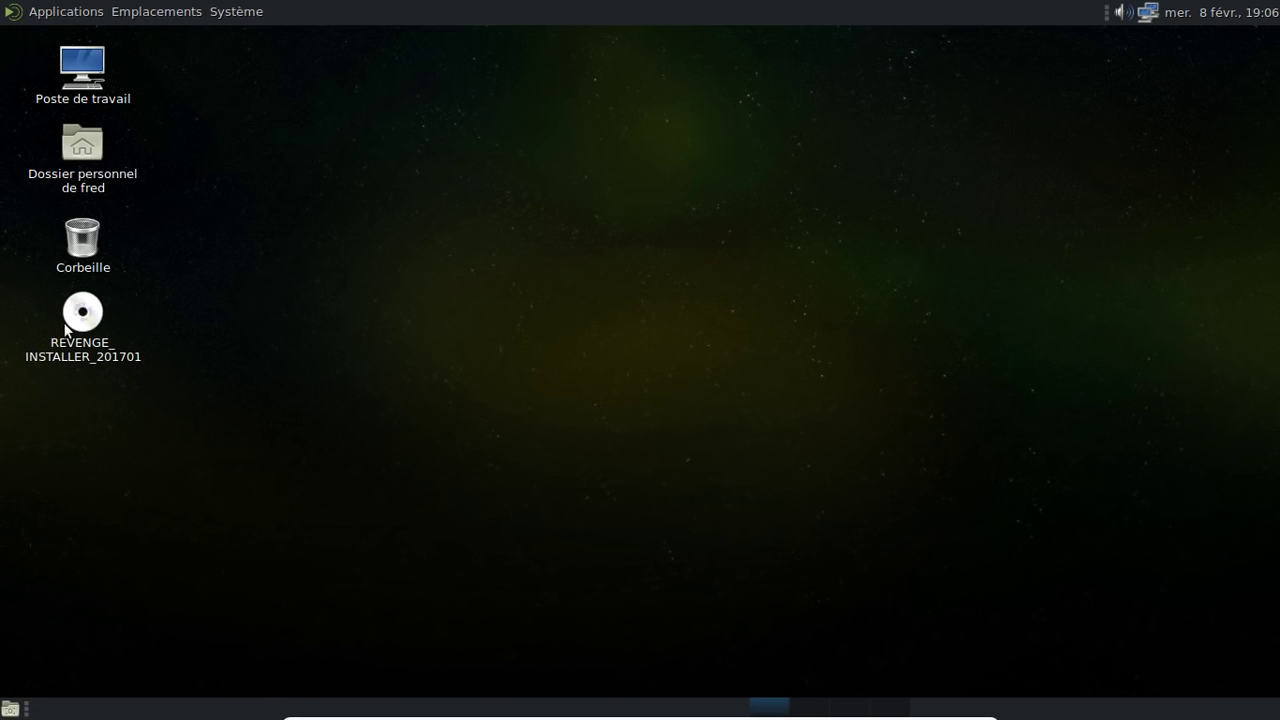
- Open the sound preferences, choose the Default sound theme, try the Aboiement alert, and select Goutte d'eau as the alert sound
right_click(1126, 20)
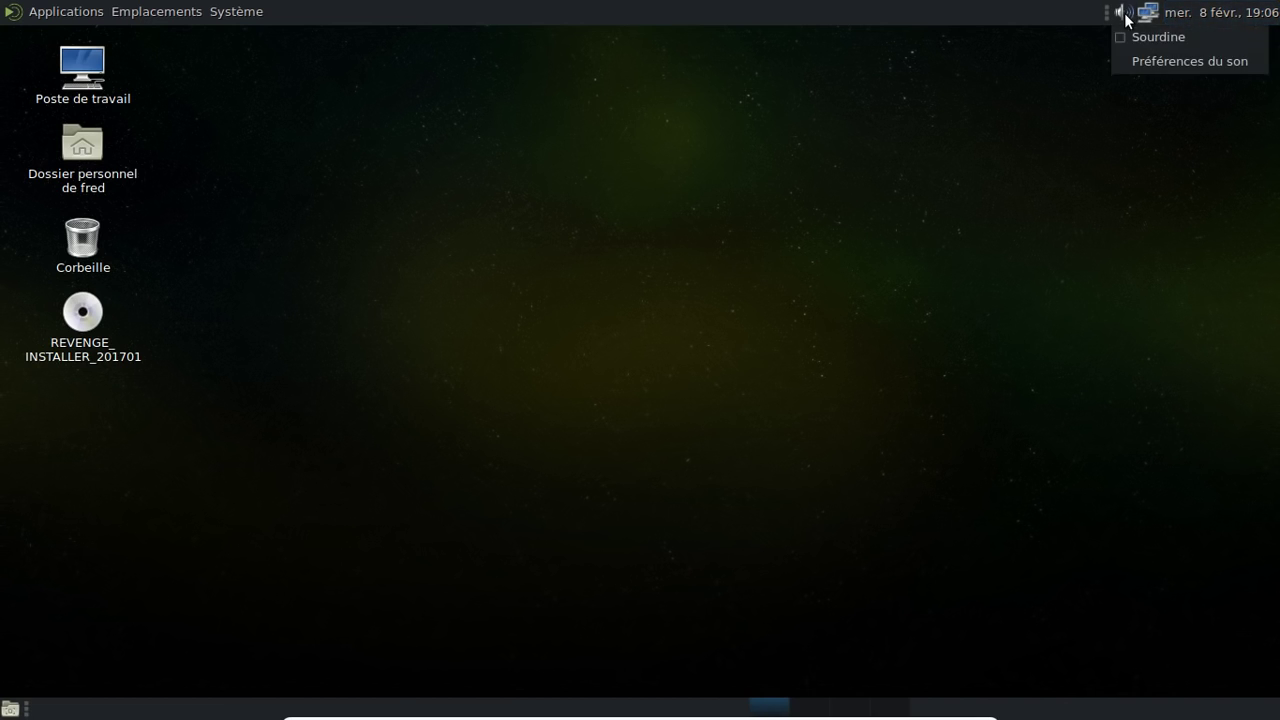
left_click(1157, 58)
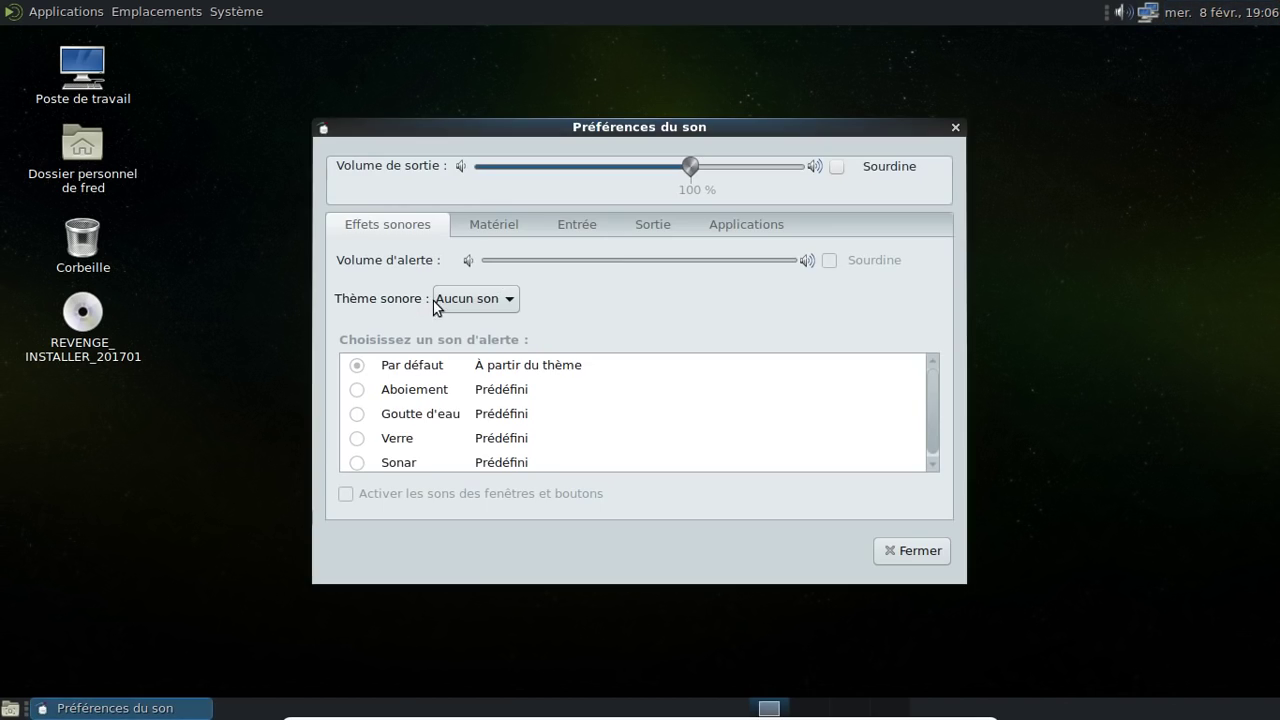
left_click(437, 300)
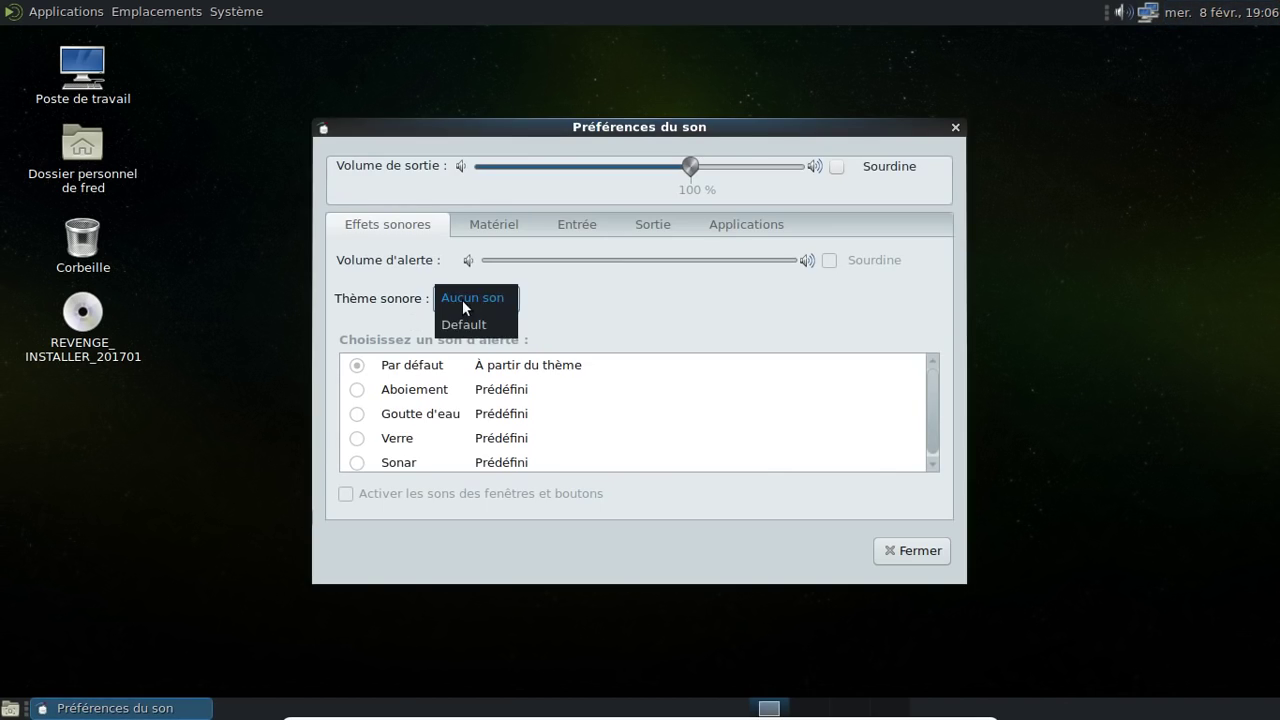
left_click(445, 334)
left_click(358, 390)
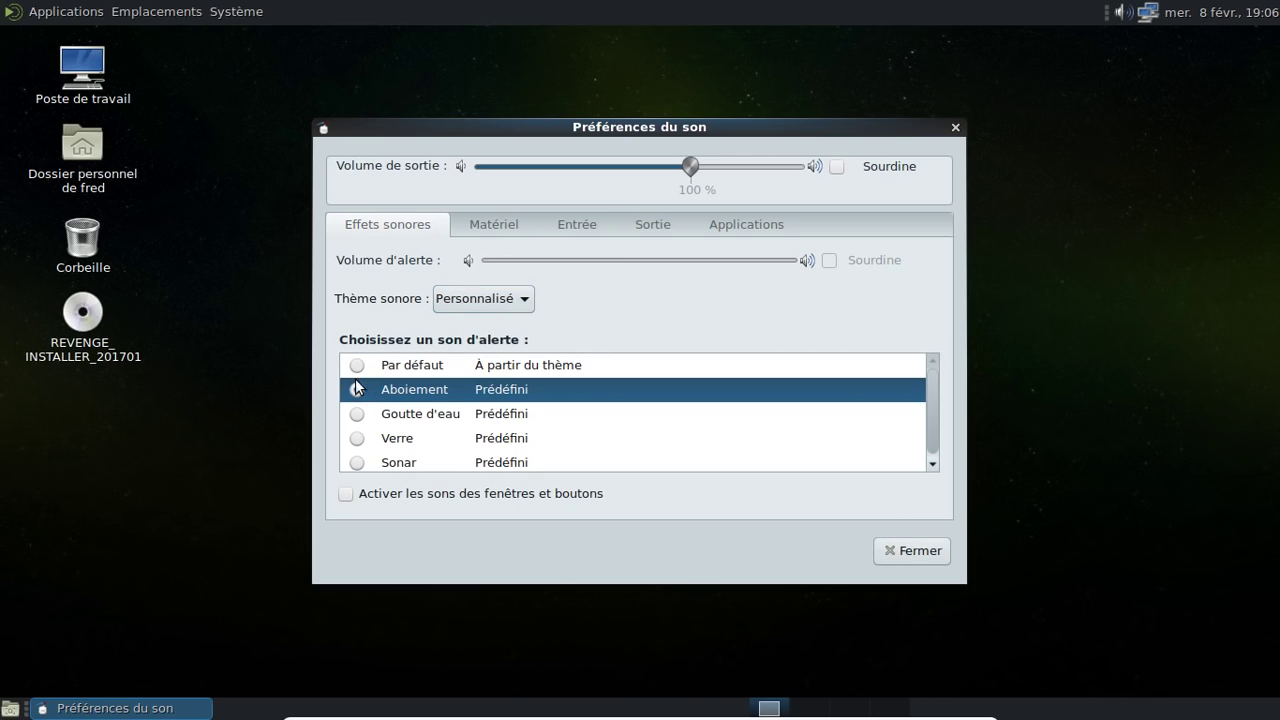
left_click(362, 418)
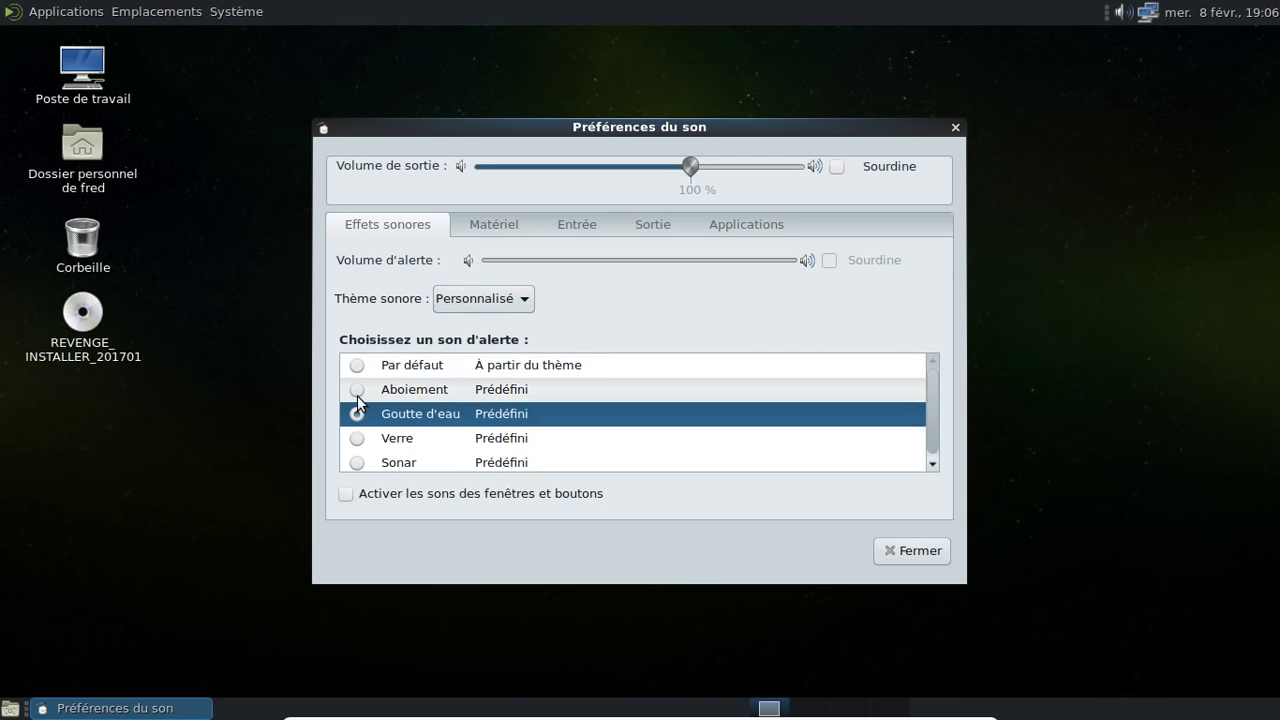
- Test the Aboiement alert sound against the default one, select Par défaut as the alert sound, and close the sound preferences
left_click(358, 397)
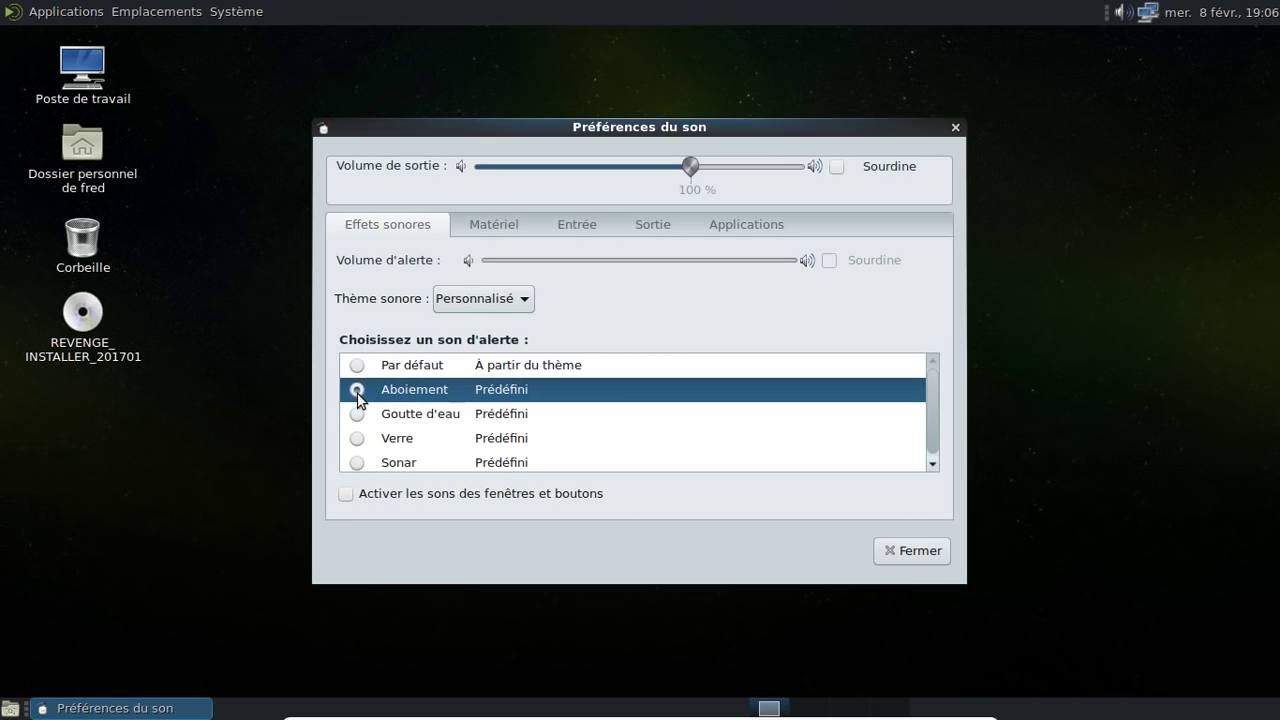
left_click(357, 365)
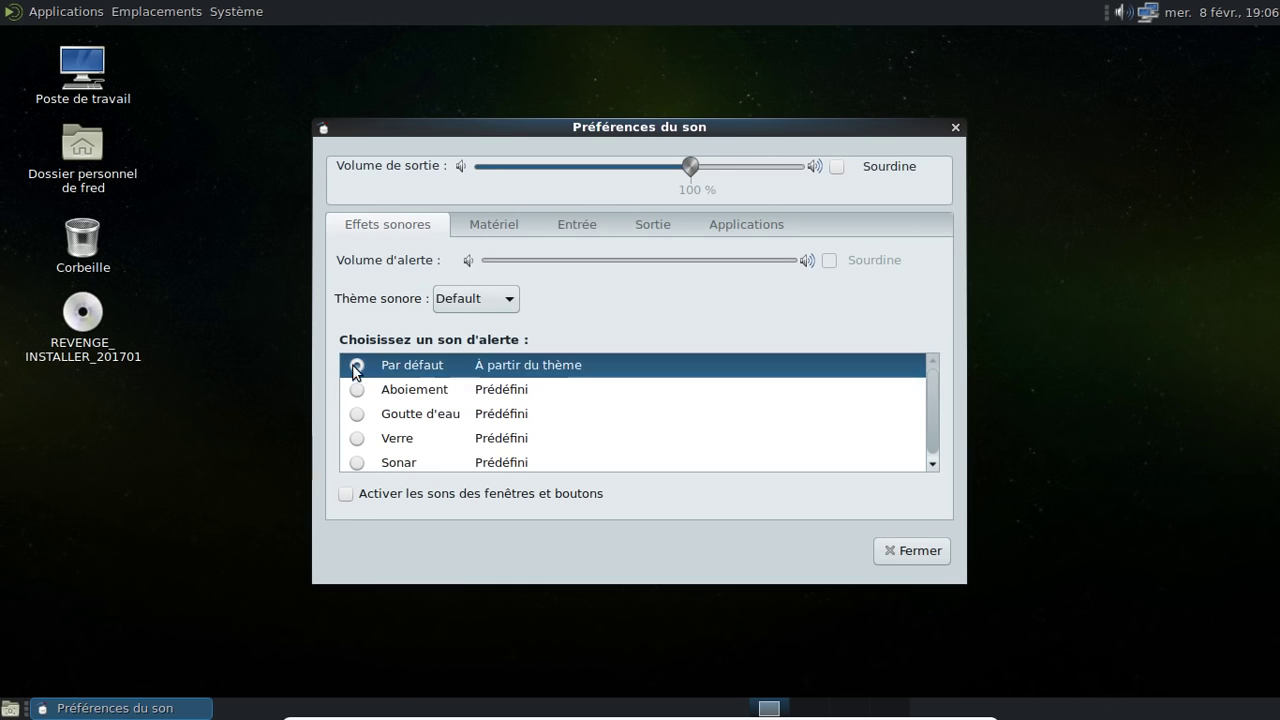
left_click(358, 395)
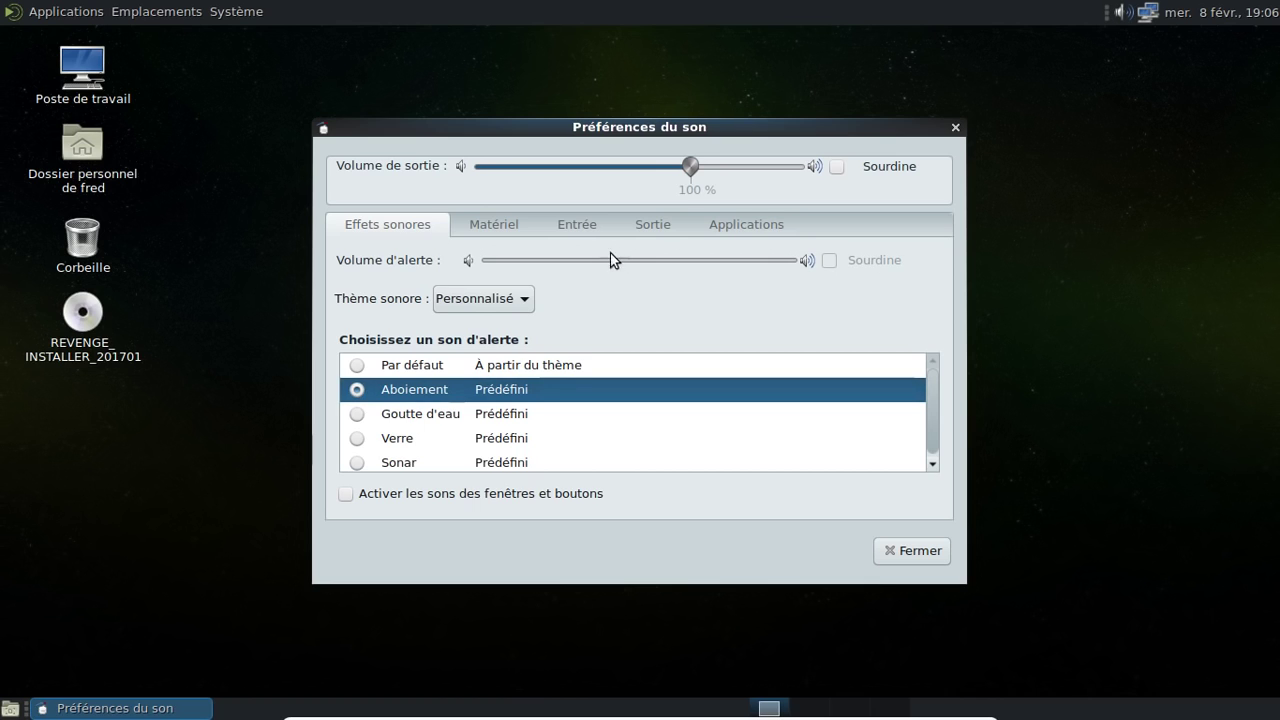
right_click(1121, 12)
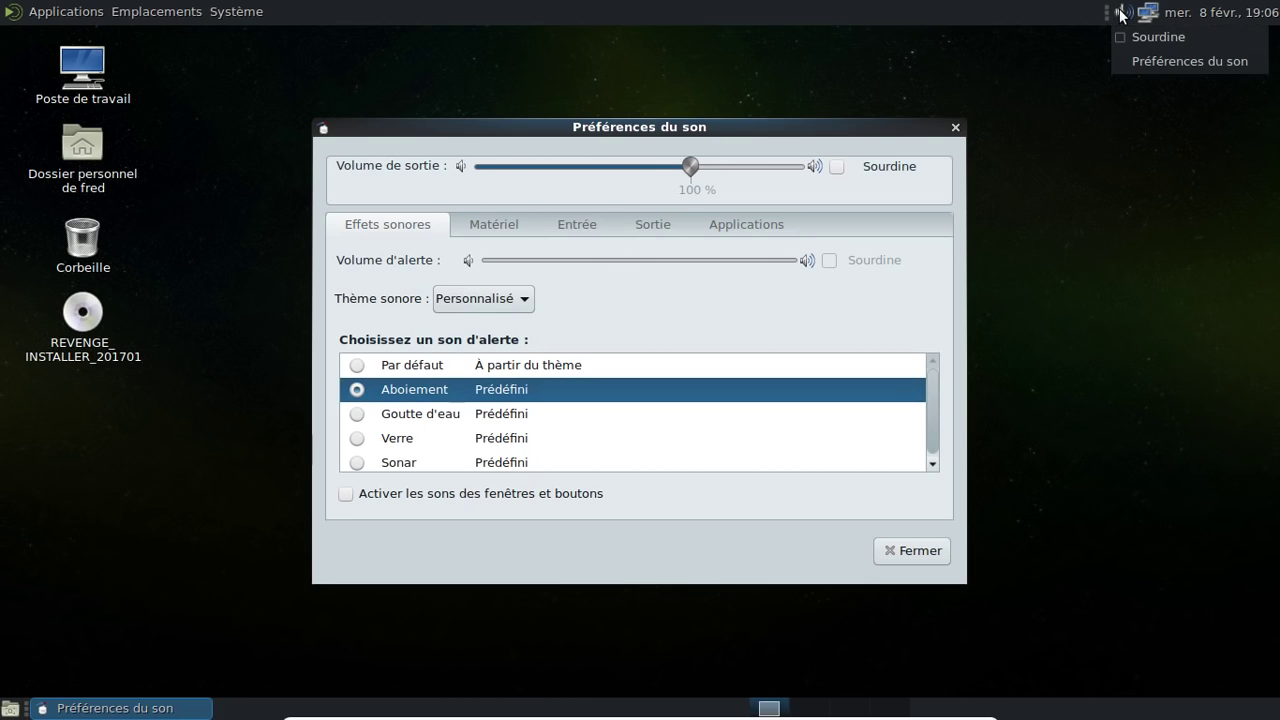
left_click(1150, 62)
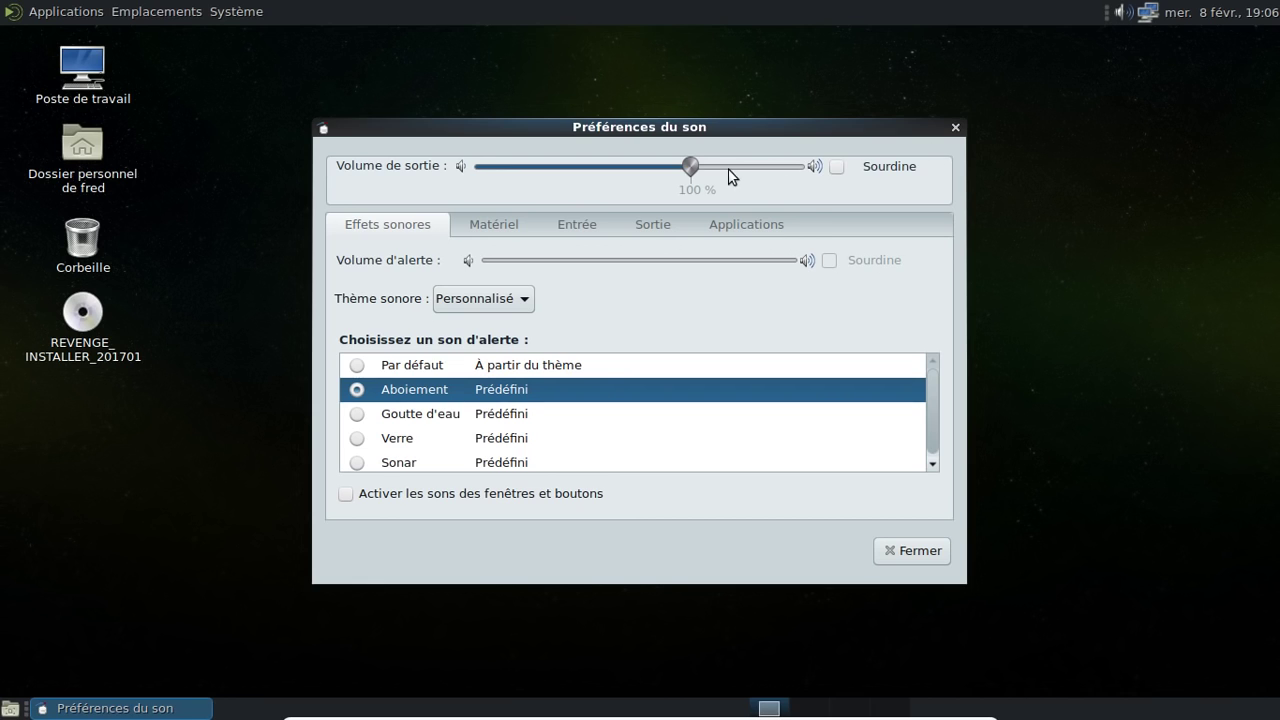
left_click(470, 366)
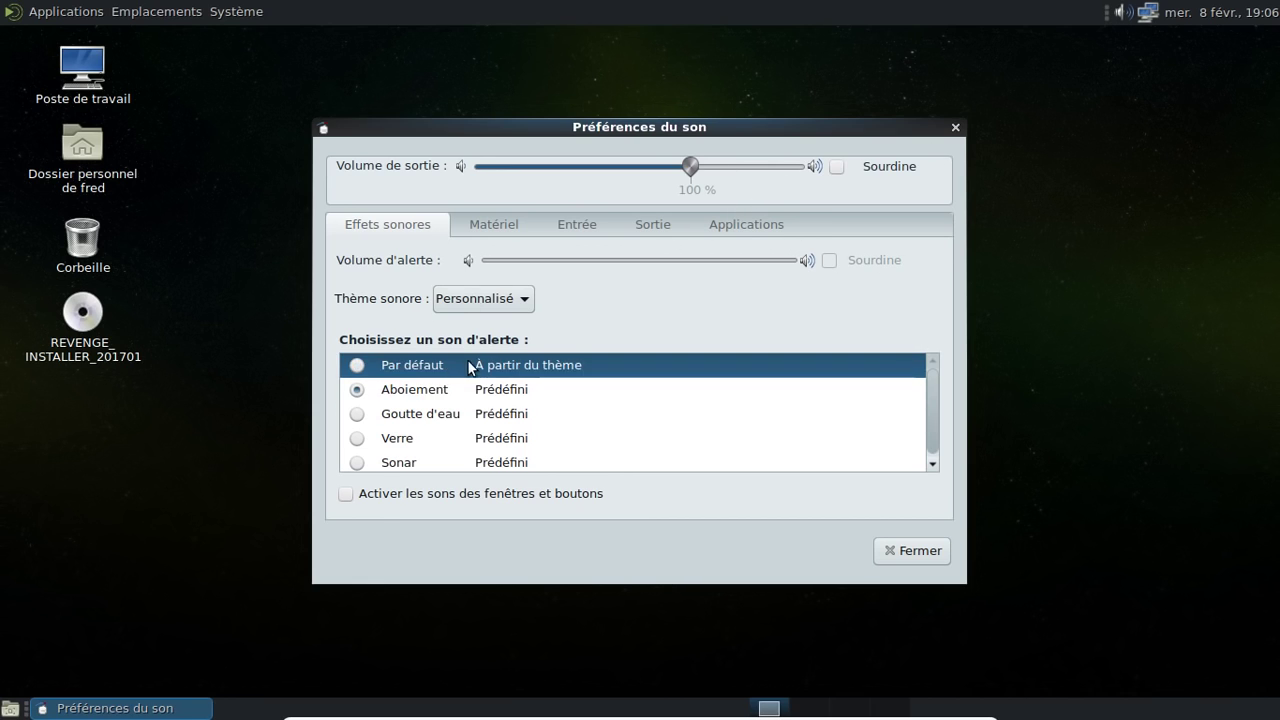
left_click(356, 366)
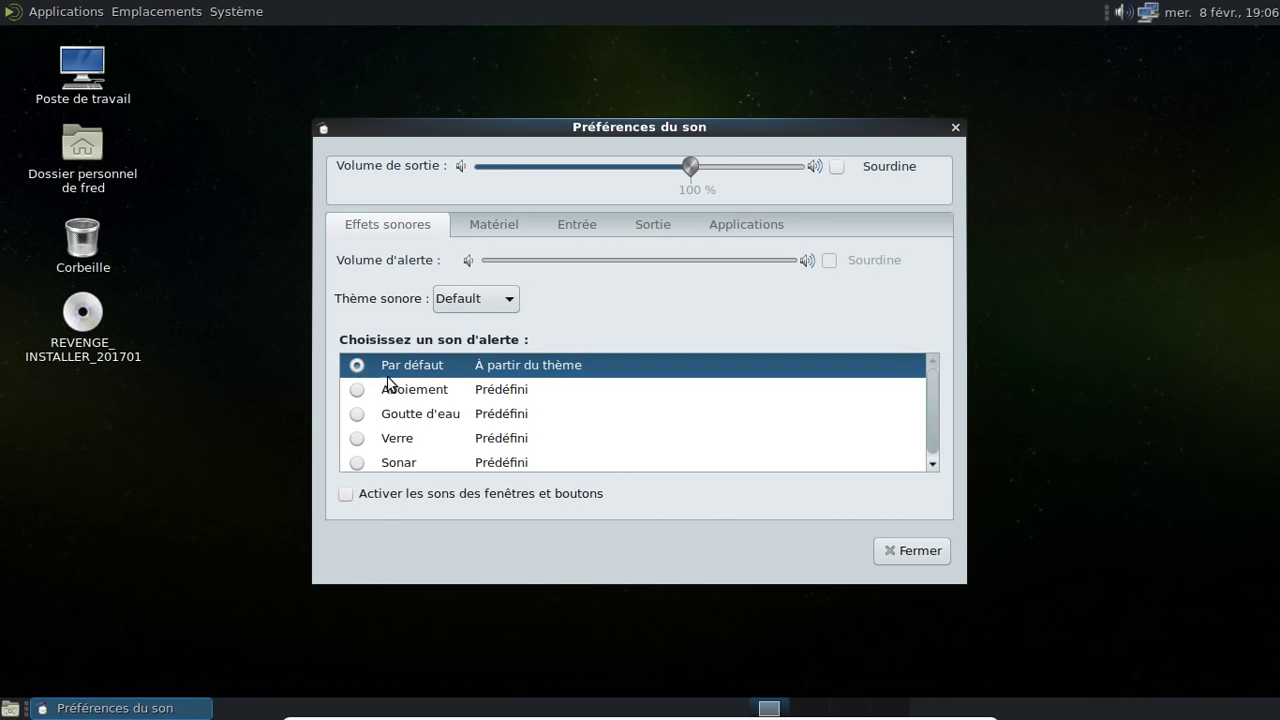
left_click(357, 392)
left_click(357, 390)
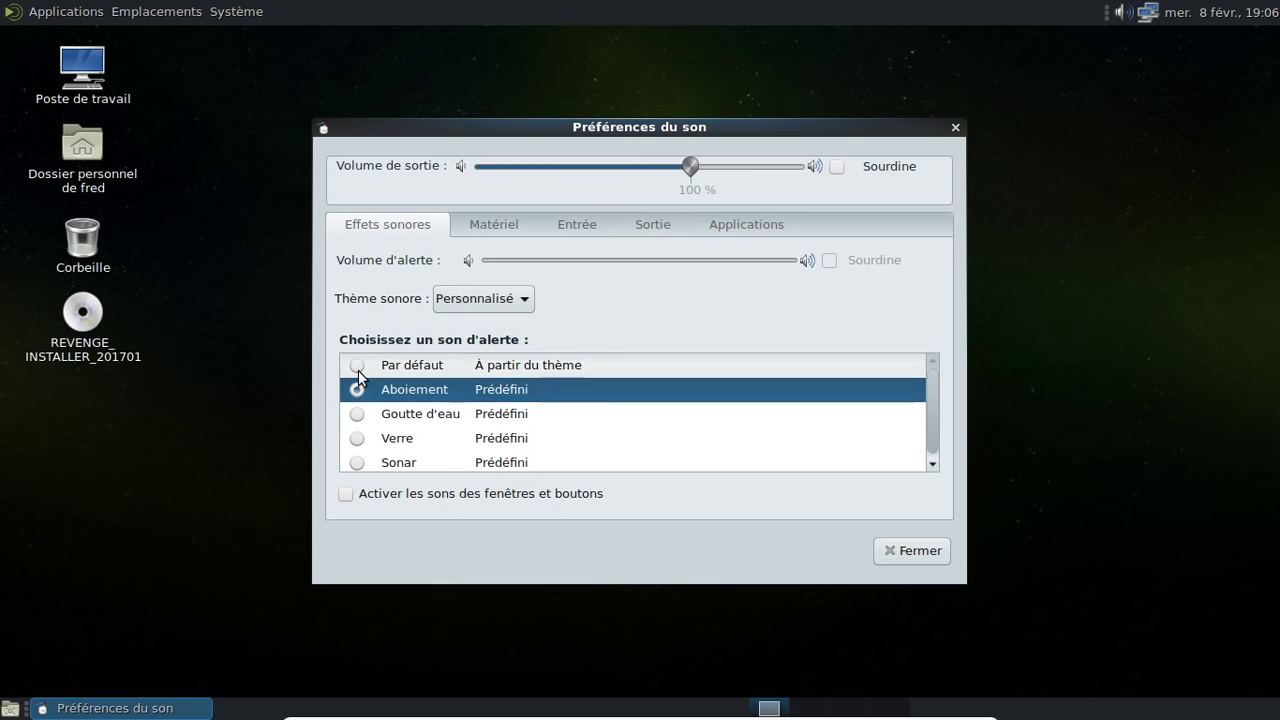
left_click(356, 366)
left_click(359, 391)
left_click(356, 366)
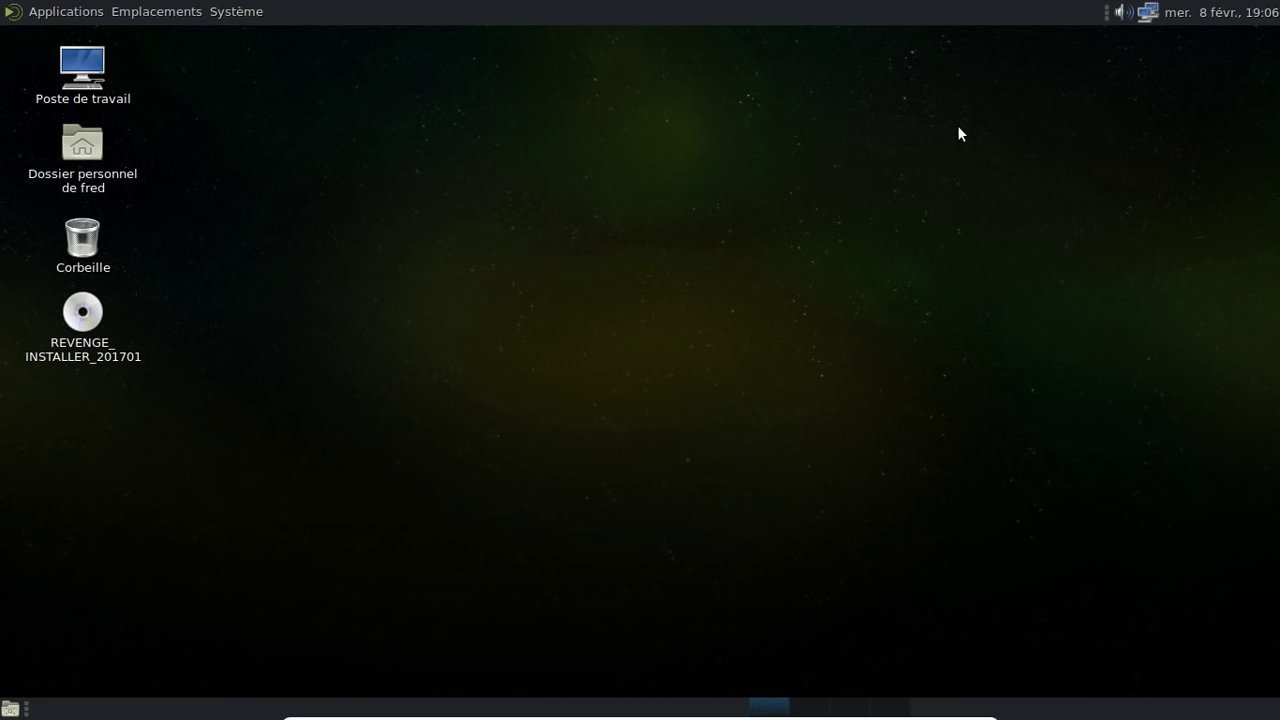
- Open the appearance preferences, try the GreenLaguna theme, apply the BlackMATE theme, and close the preferences
left_click(181, 13)
mouse_move(245, 13)
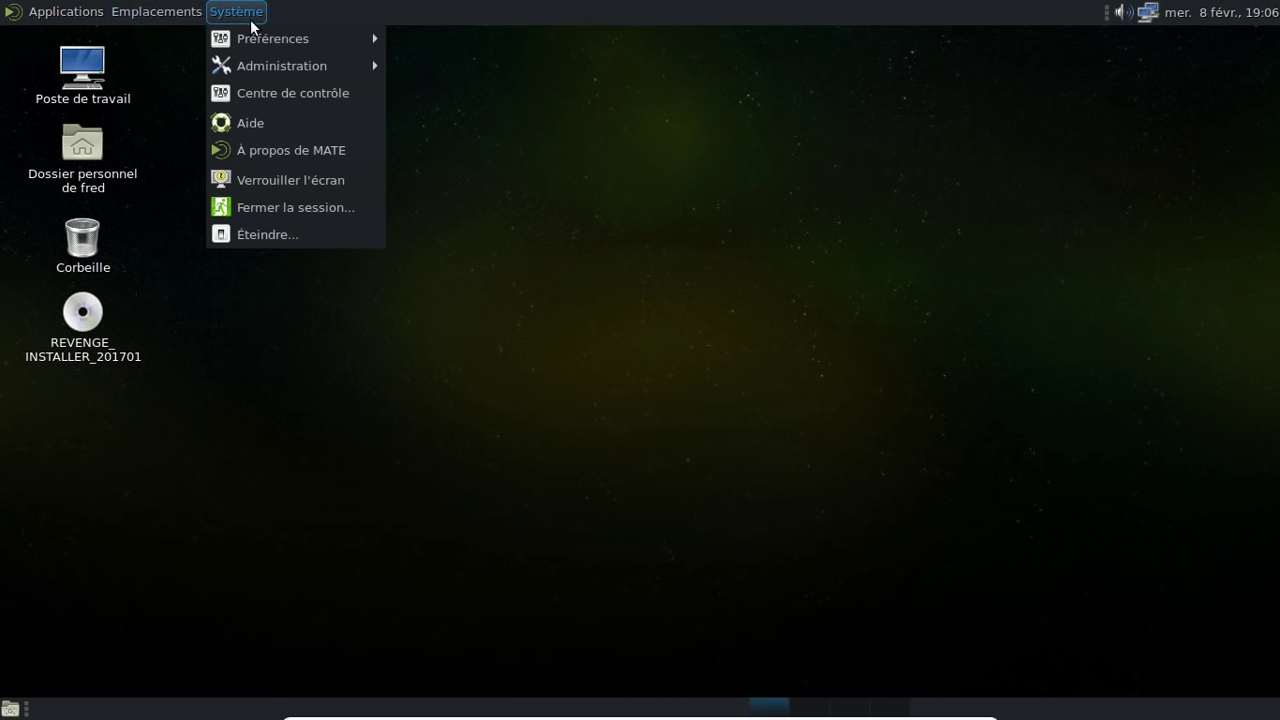
mouse_move(276, 38)
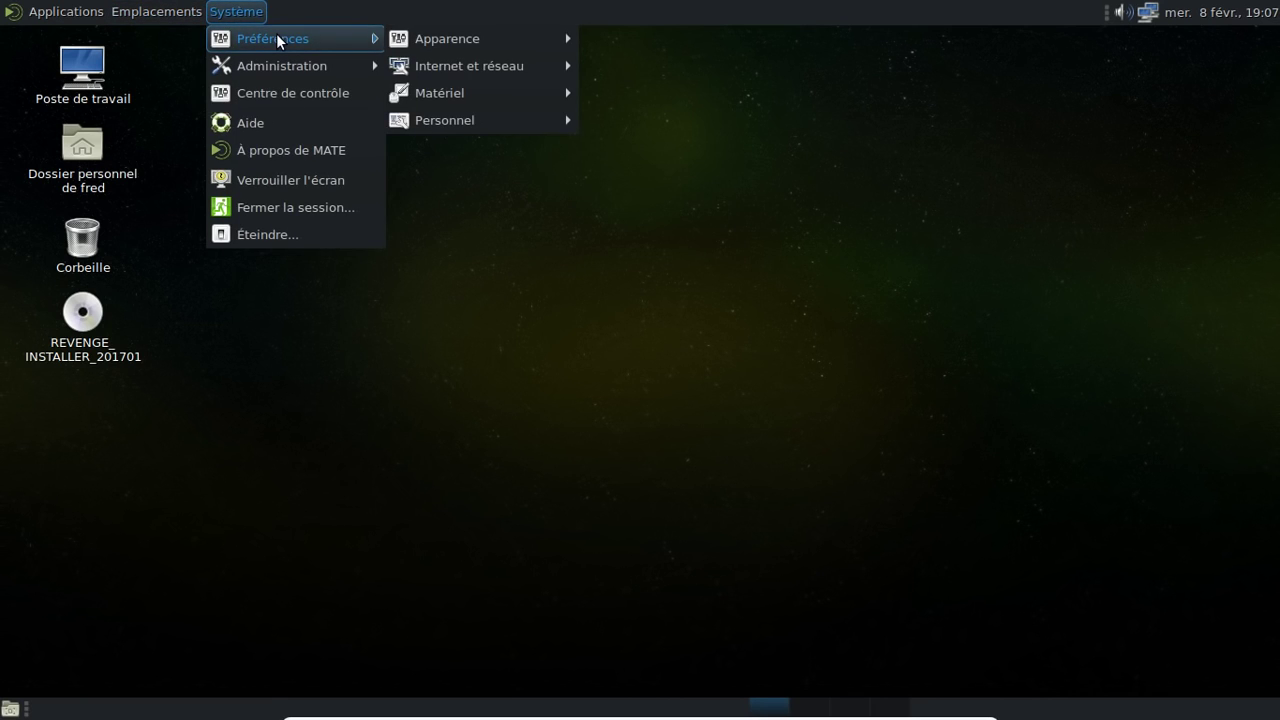
mouse_move(492, 44)
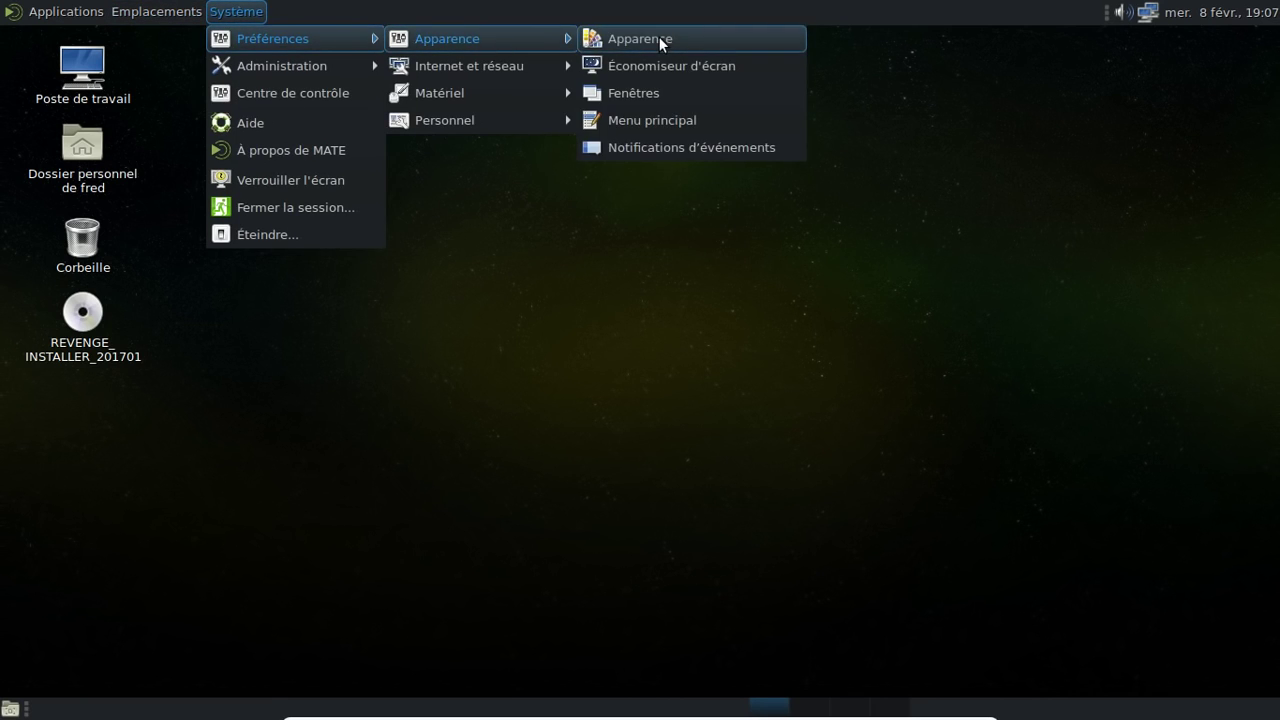
left_click(640, 39)
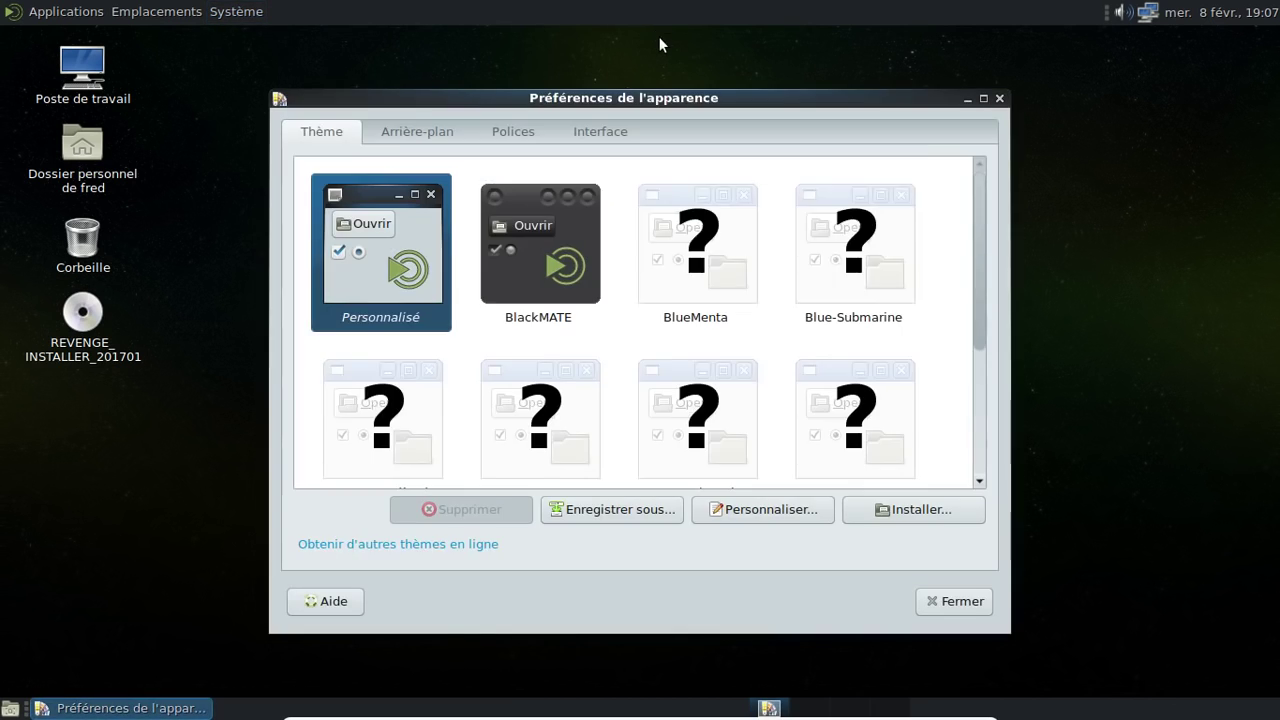
scroll(947, 325, "down", 1)
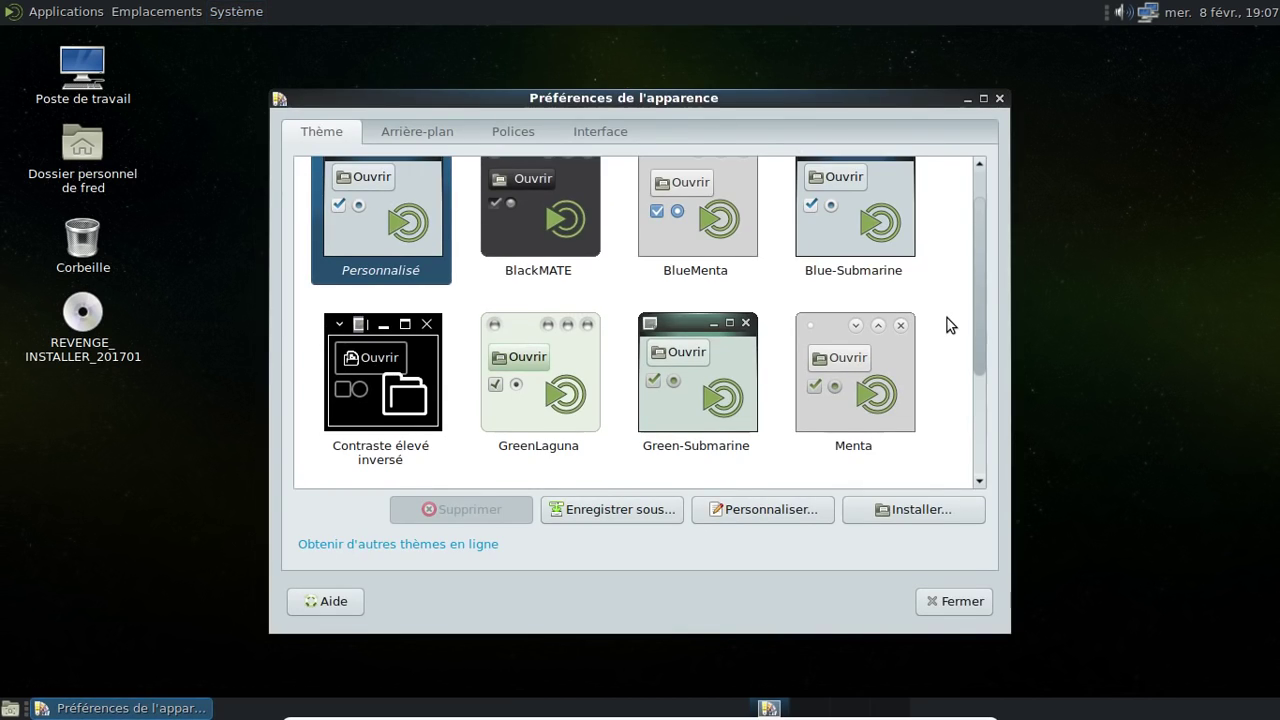
left_click(549, 400)
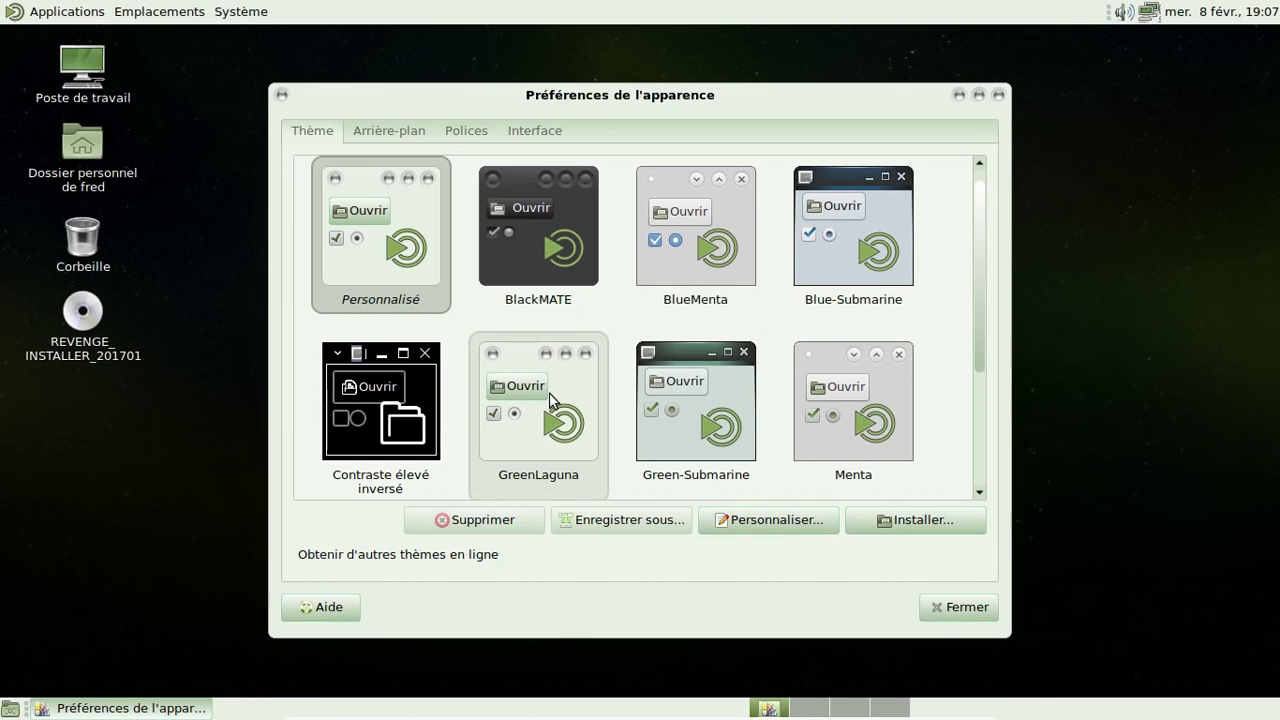
left_click(565, 268)
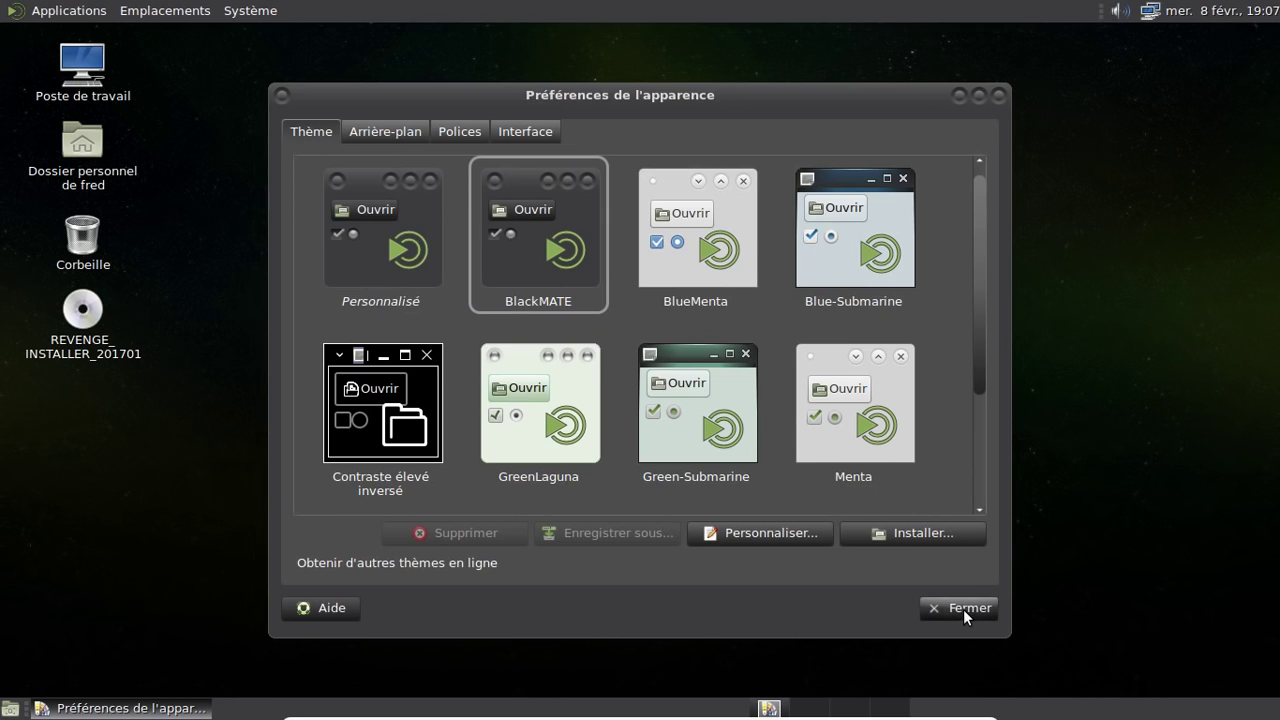
left_click(963, 609)
- Open the pamac package manager, search for libreoffice, and mark the French language pack libreoffice-fresh-fr for installation
left_click(80, 16)
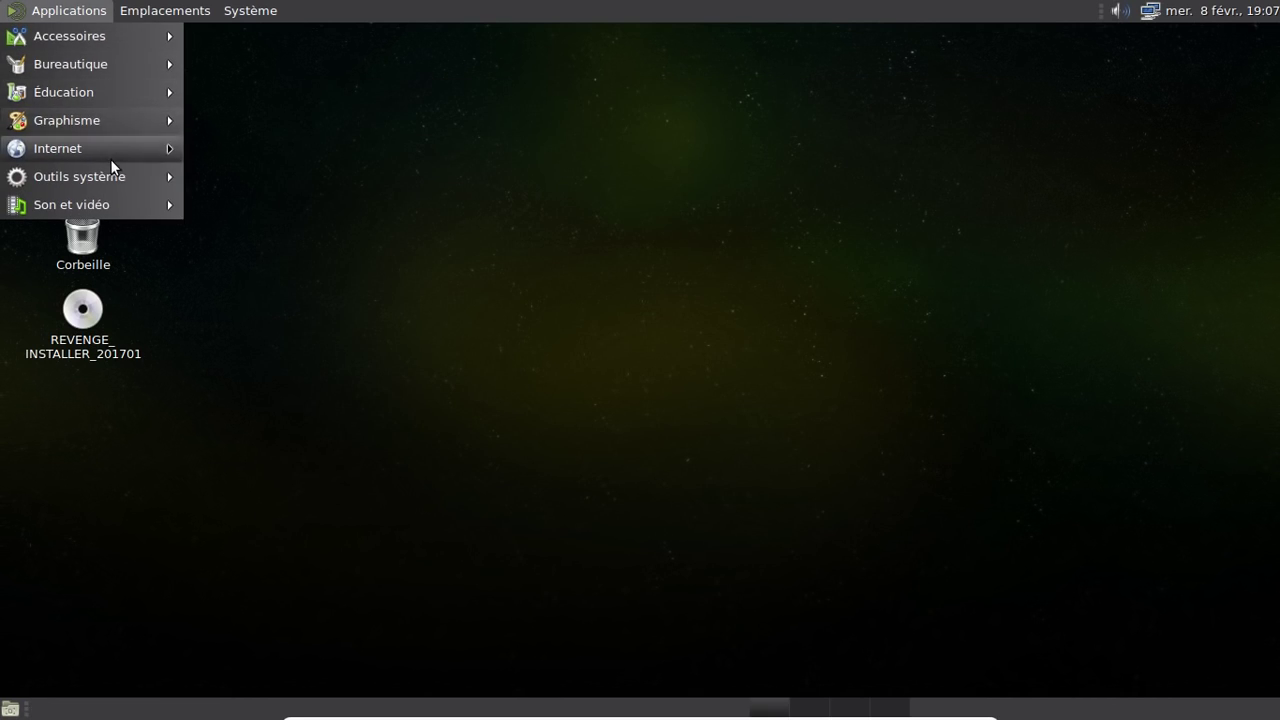
mouse_move(111, 165)
left_click(317, 172)
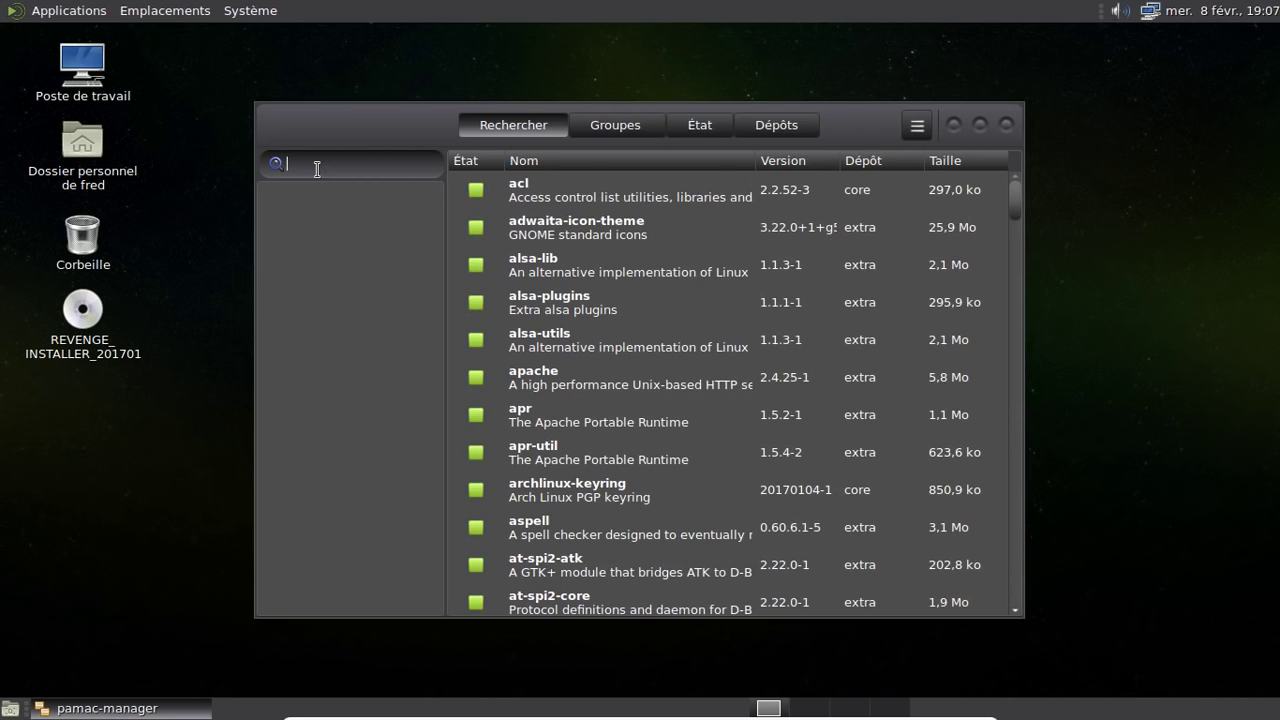
type("libreoffice")
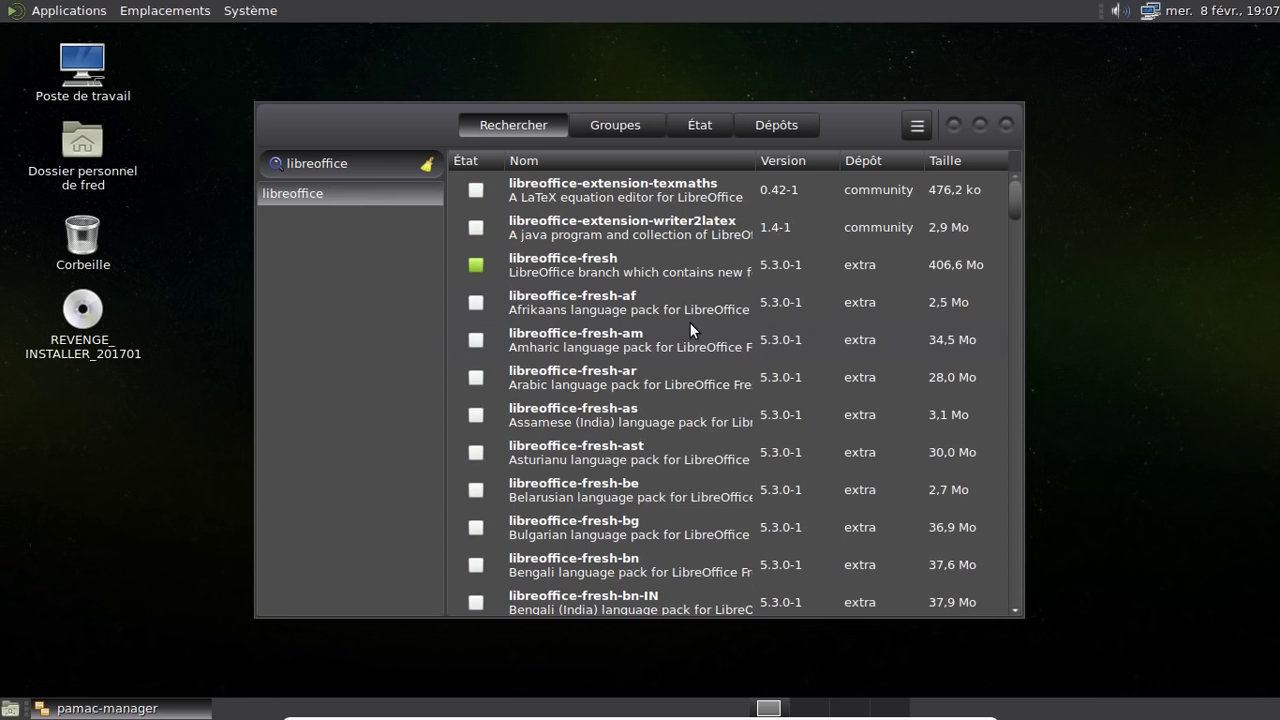
scroll(689, 322, "down", 10)
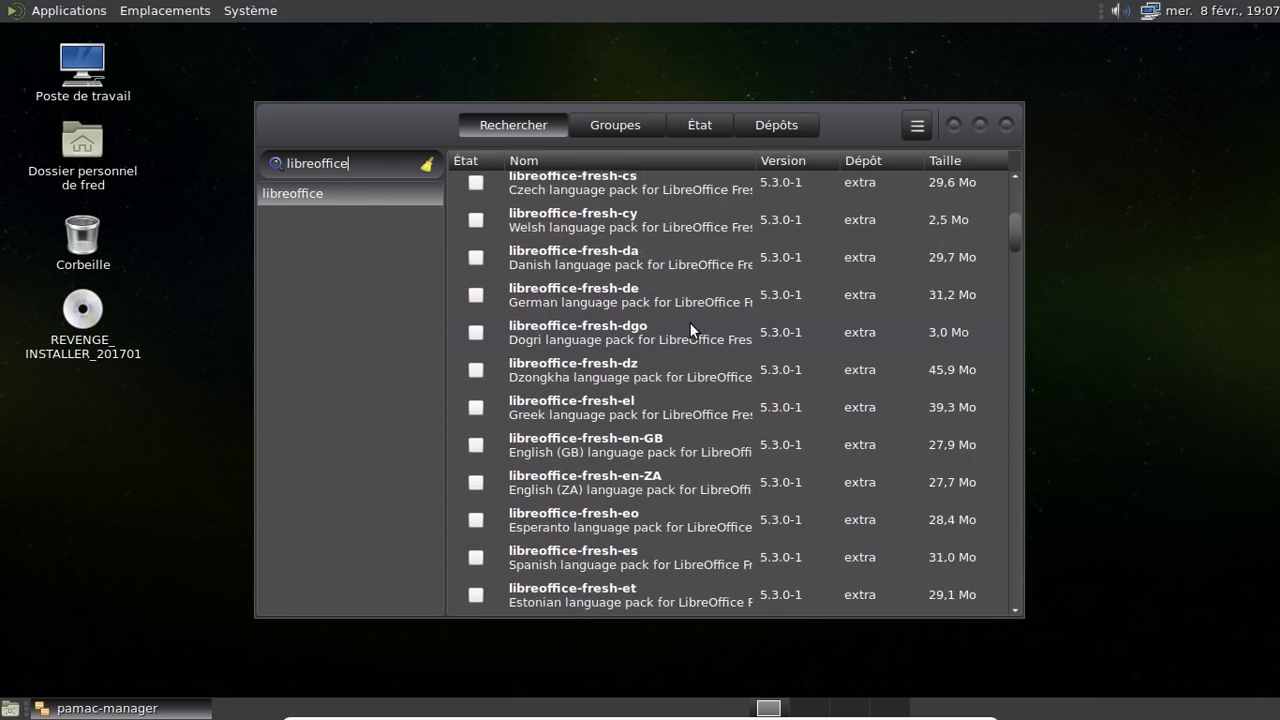
scroll(689, 322, "down", 5)
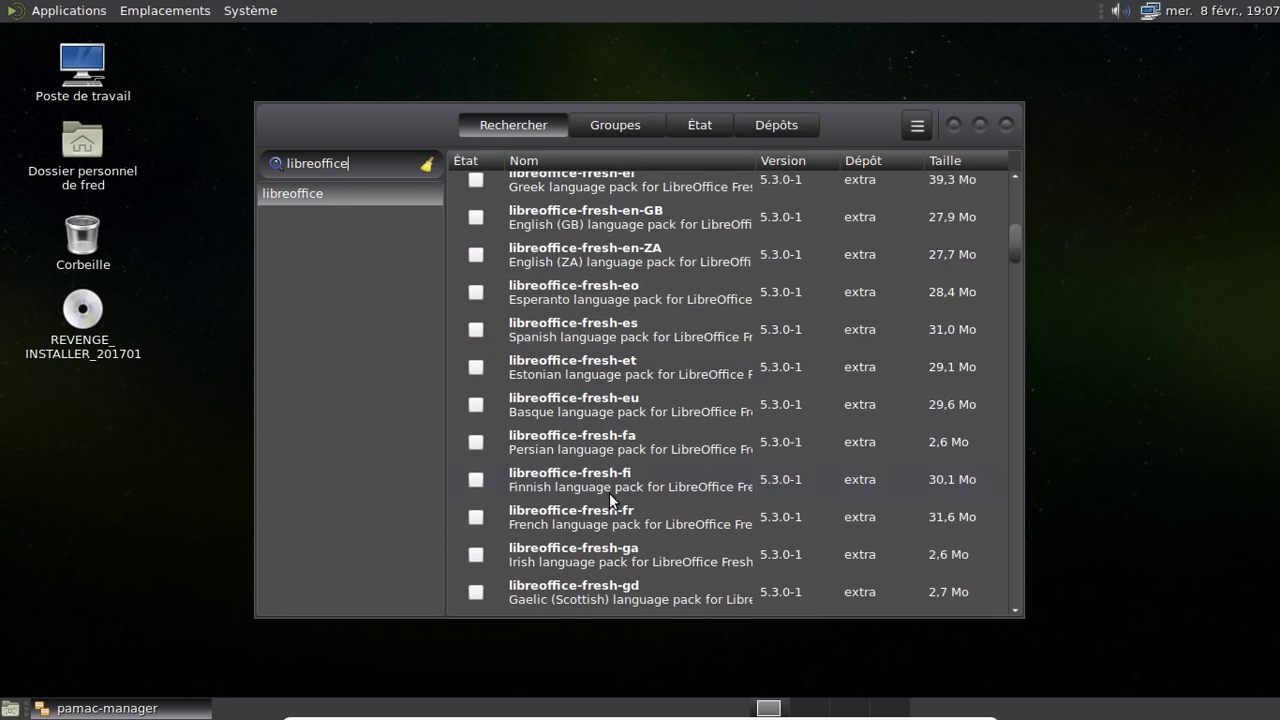
left_click(476, 517)
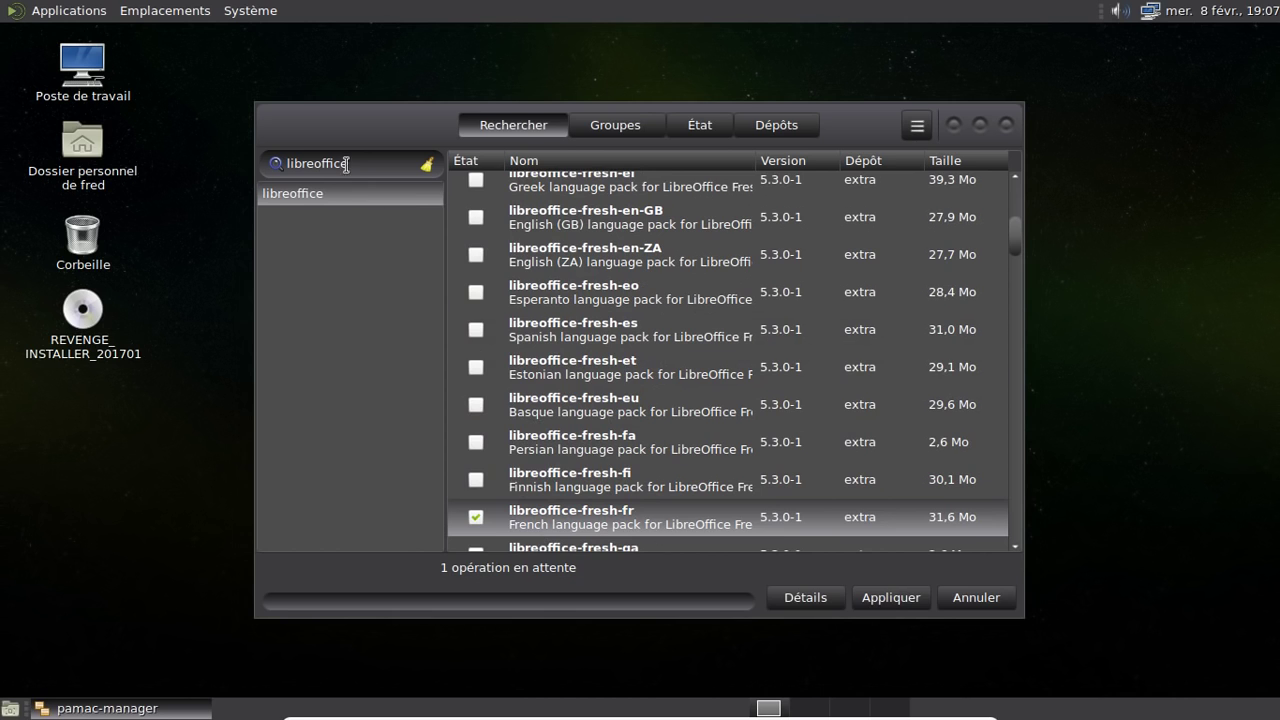
- Search the packages for firefox and mark the French language pack firefox-i18n-fr for installation
double_click(277, 160)
type("firefox")
scroll(647, 274, "up", 7)
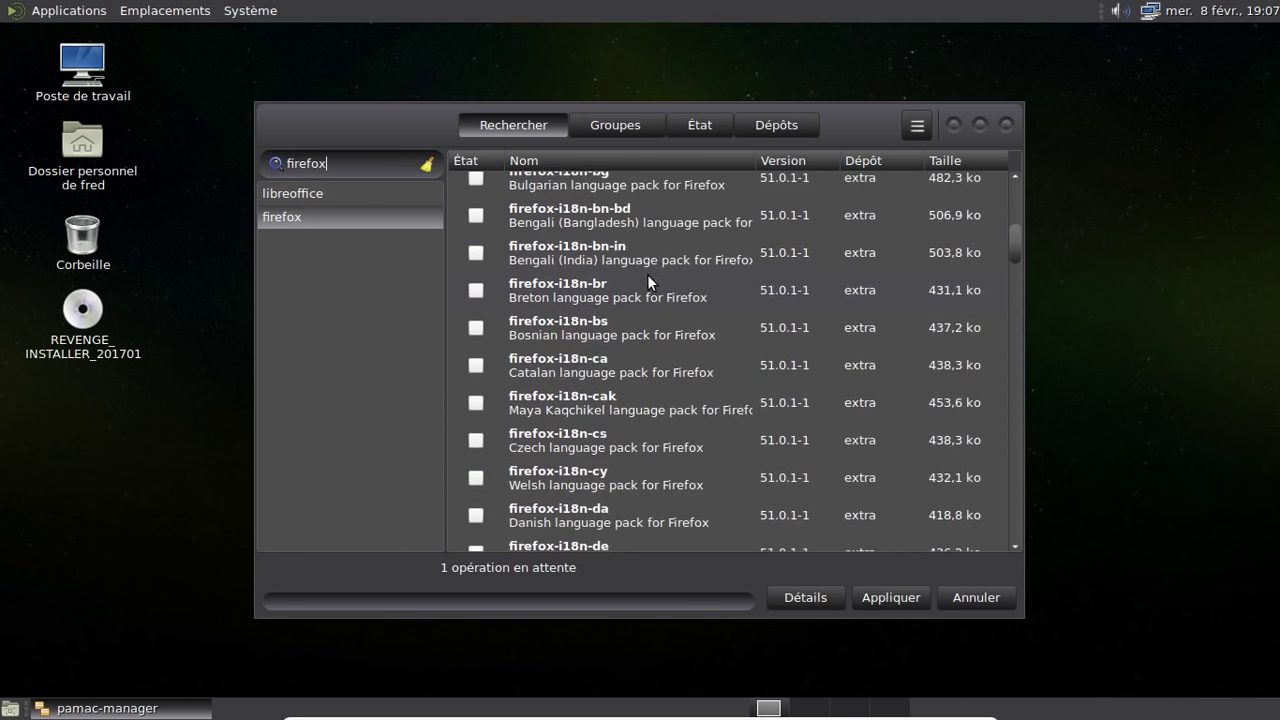
scroll(647, 274, "up", 3)
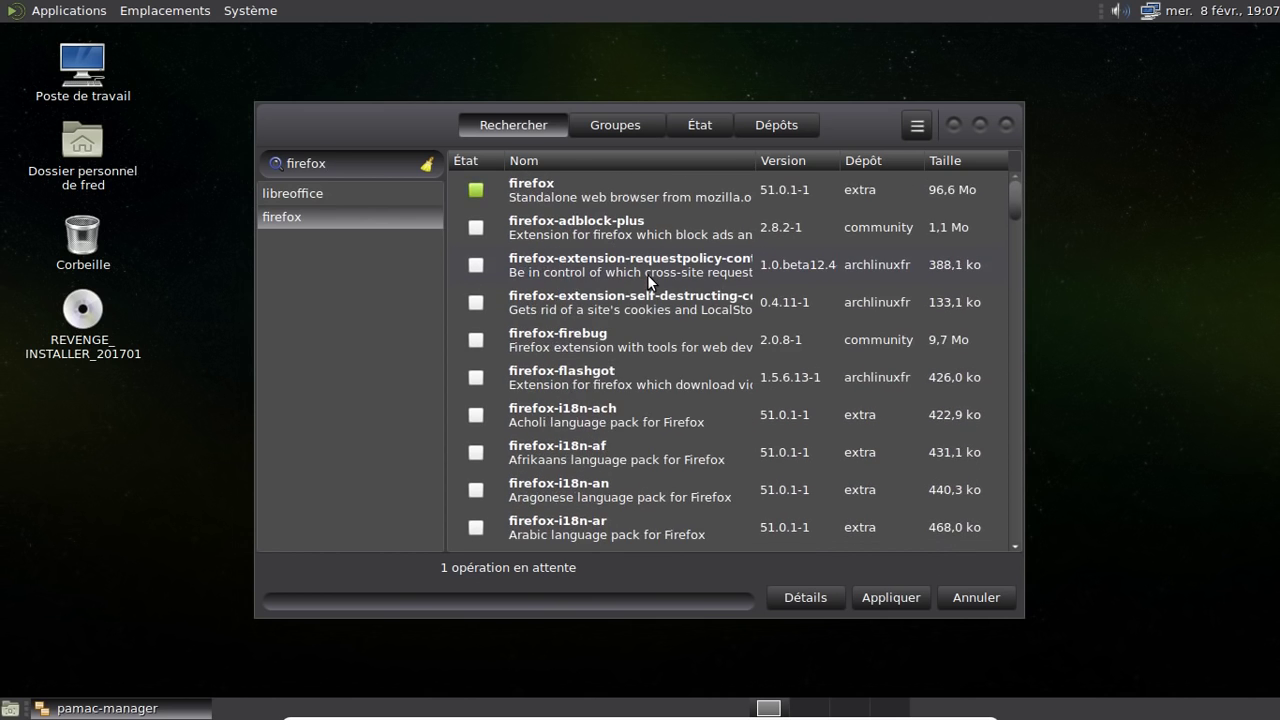
scroll(647, 274, "down", 10)
scroll(647, 274, "down", 14)
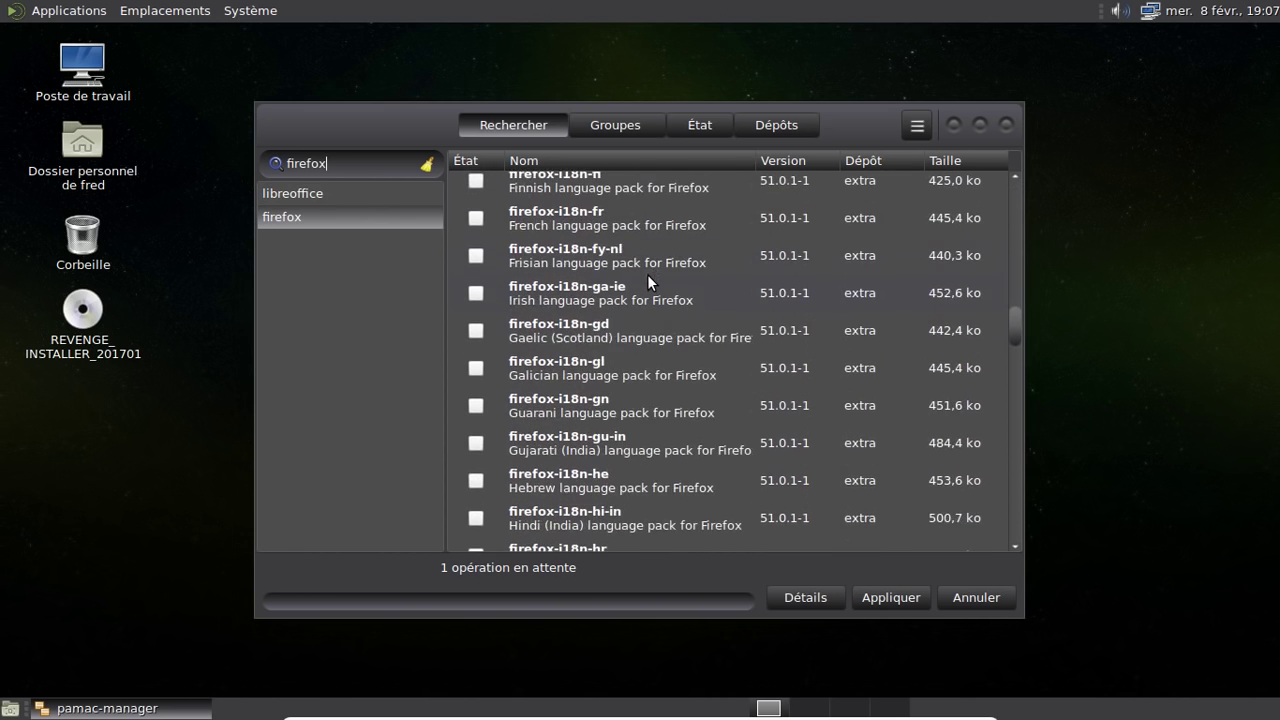
scroll(647, 274, "up", 2)
left_click(475, 269)
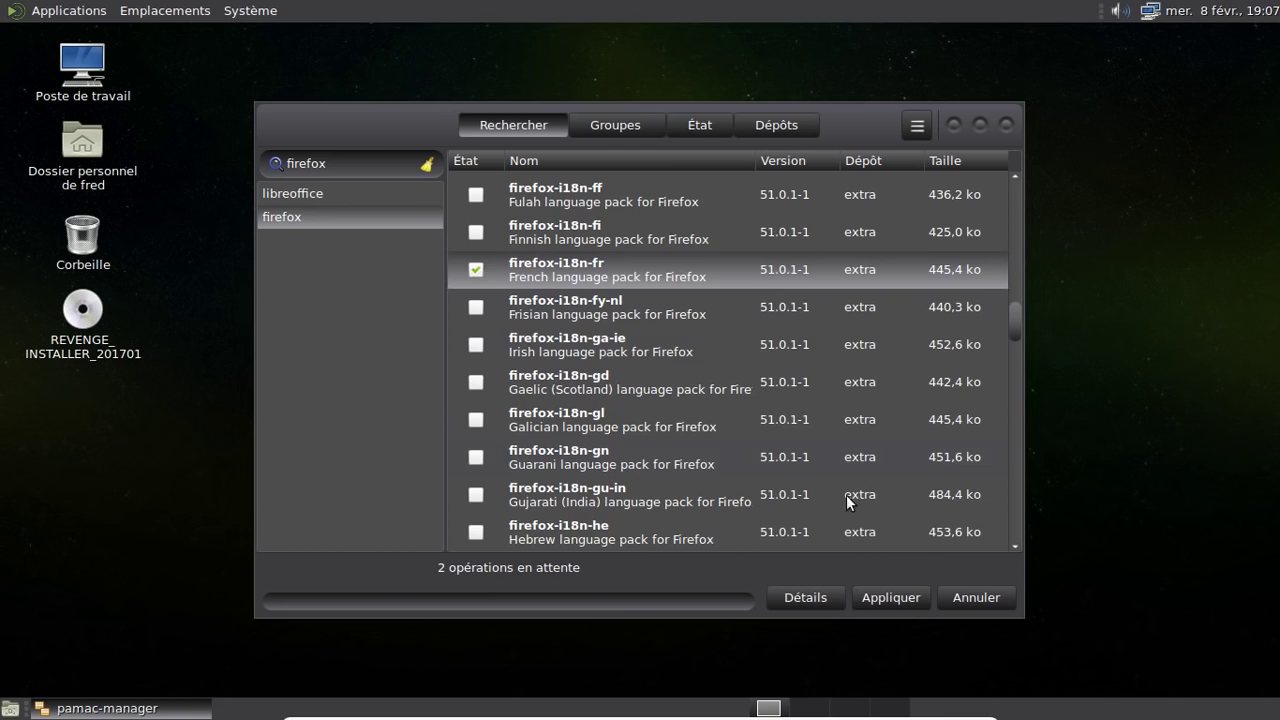
- Apply the pending package installations, validate the transaction summary, and authenticate with the account password
left_click(890, 597)
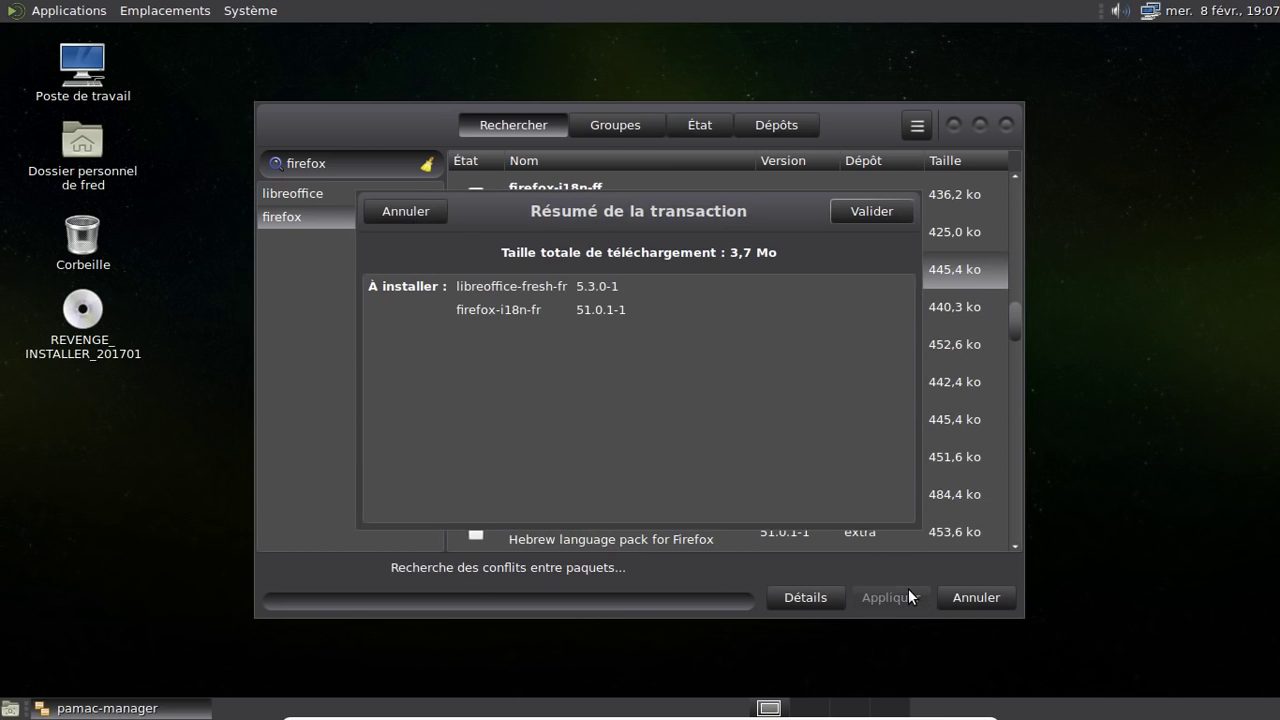
left_click(861, 211)
type("*********")
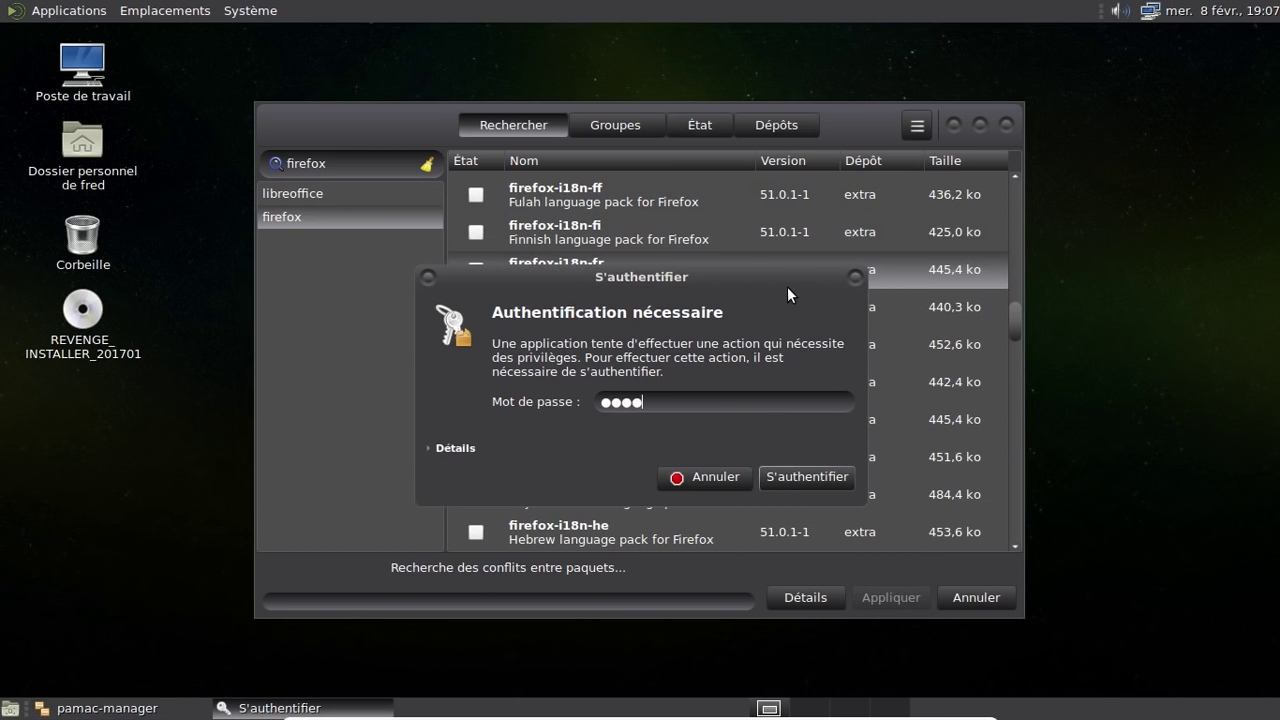
key("Return")
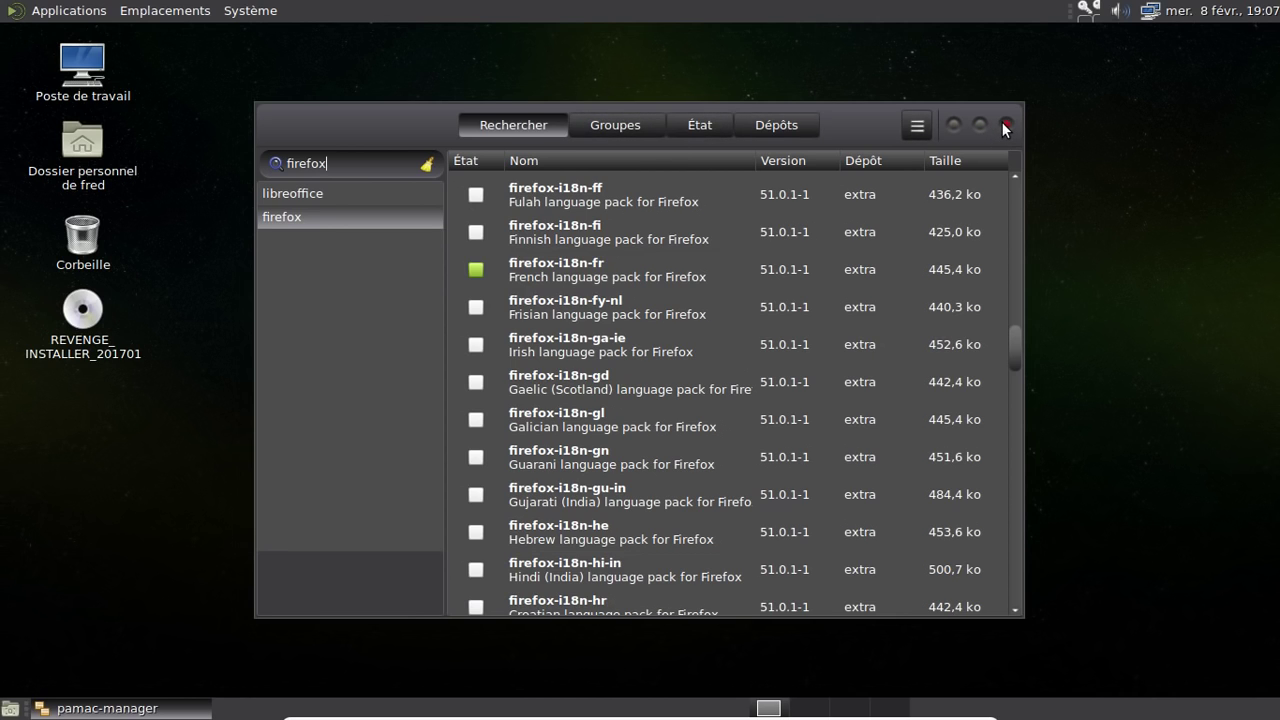
- View the installed packages and the core repository, and examine which packages the archlinuxfr repository offers
left_click(683, 128)
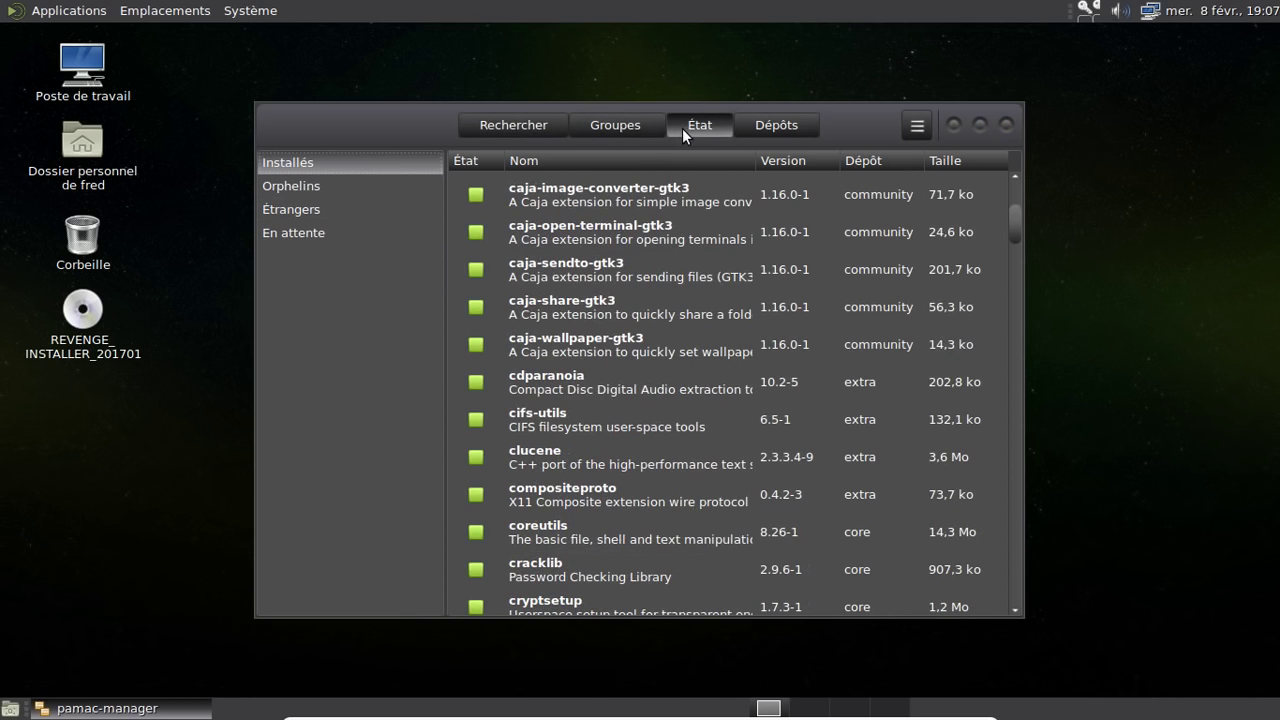
left_click(756, 126)
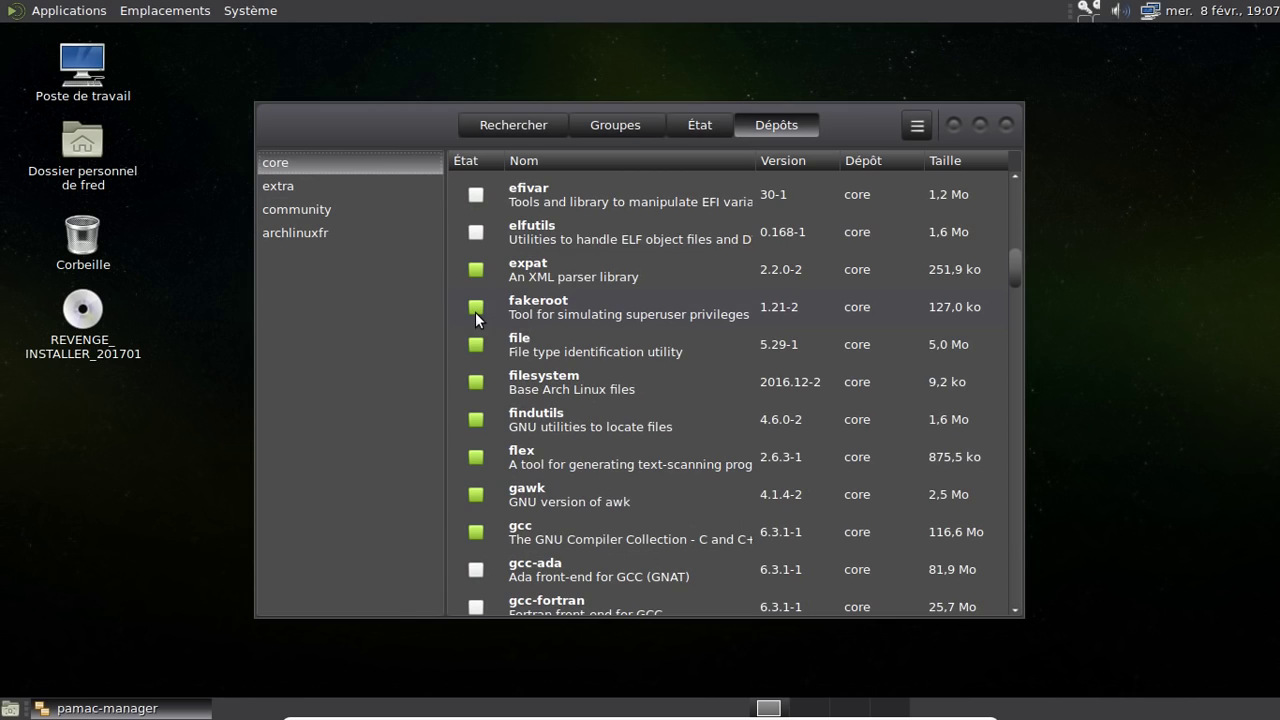
left_click(335, 232)
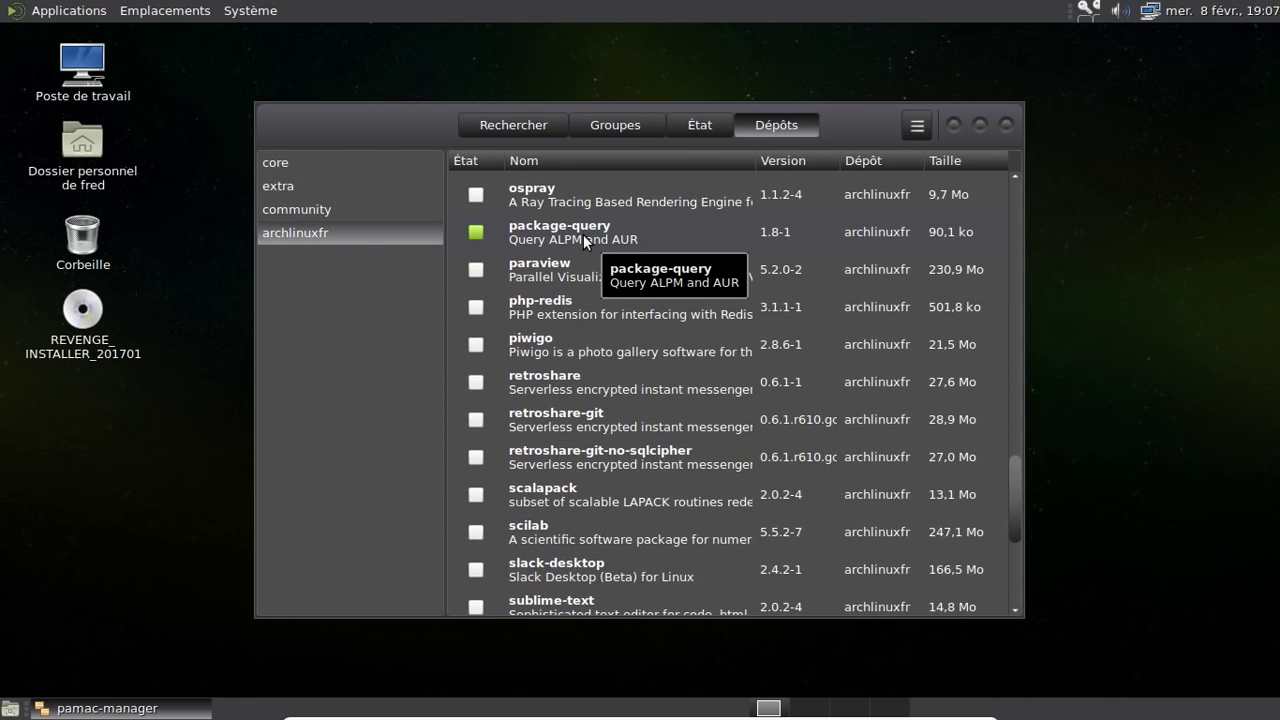
scroll(720, 310, "down", 5)
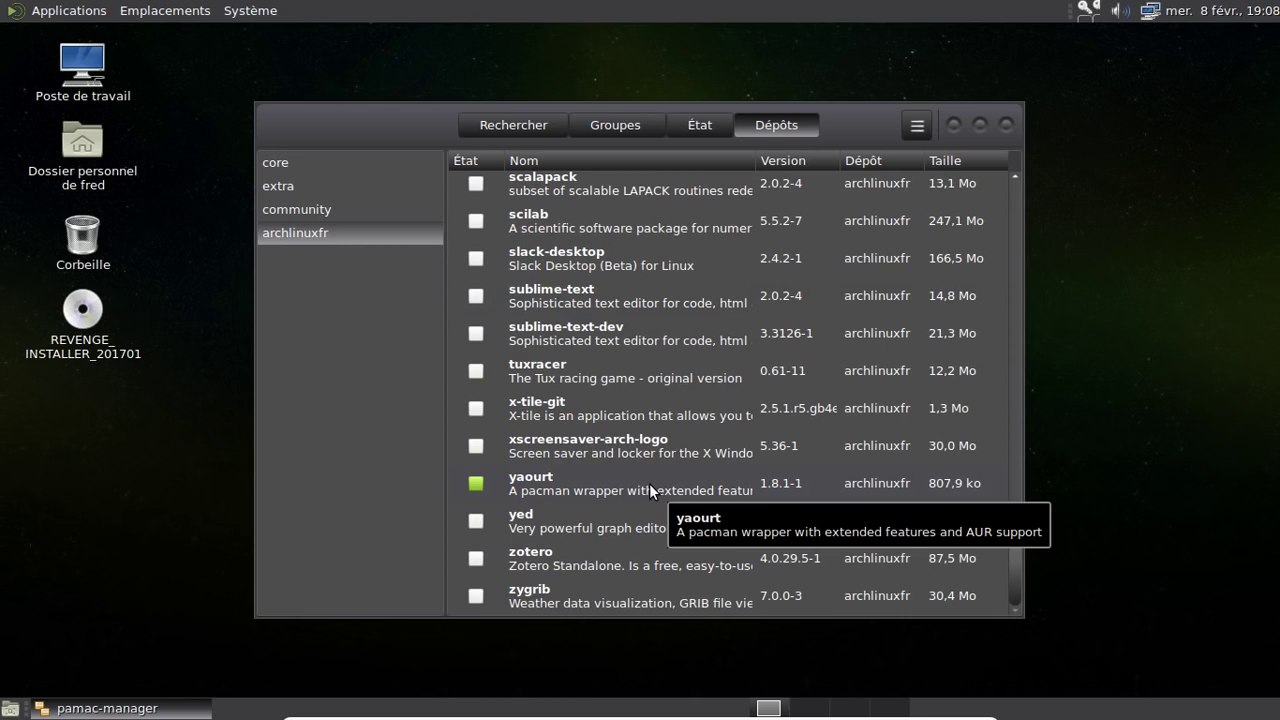
scroll(650, 485, "up", 5)
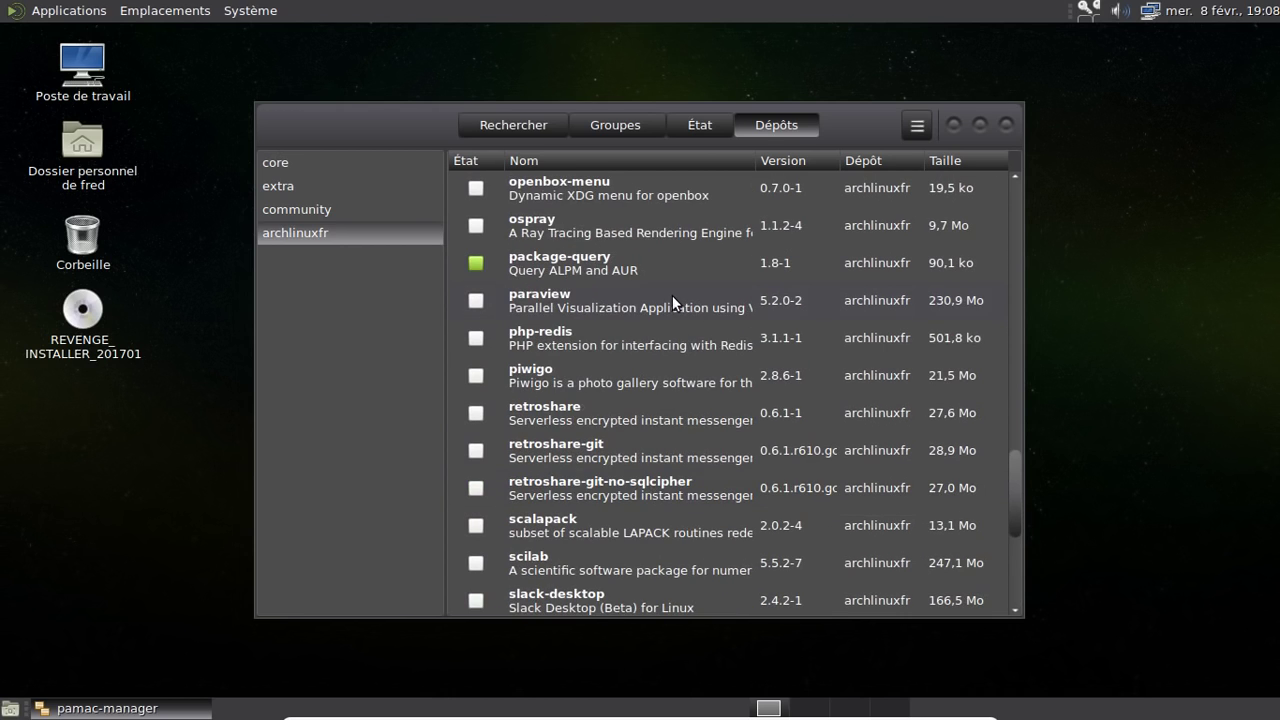
scroll(672, 295, "up", 12)
scroll(672, 295, "up", 6)
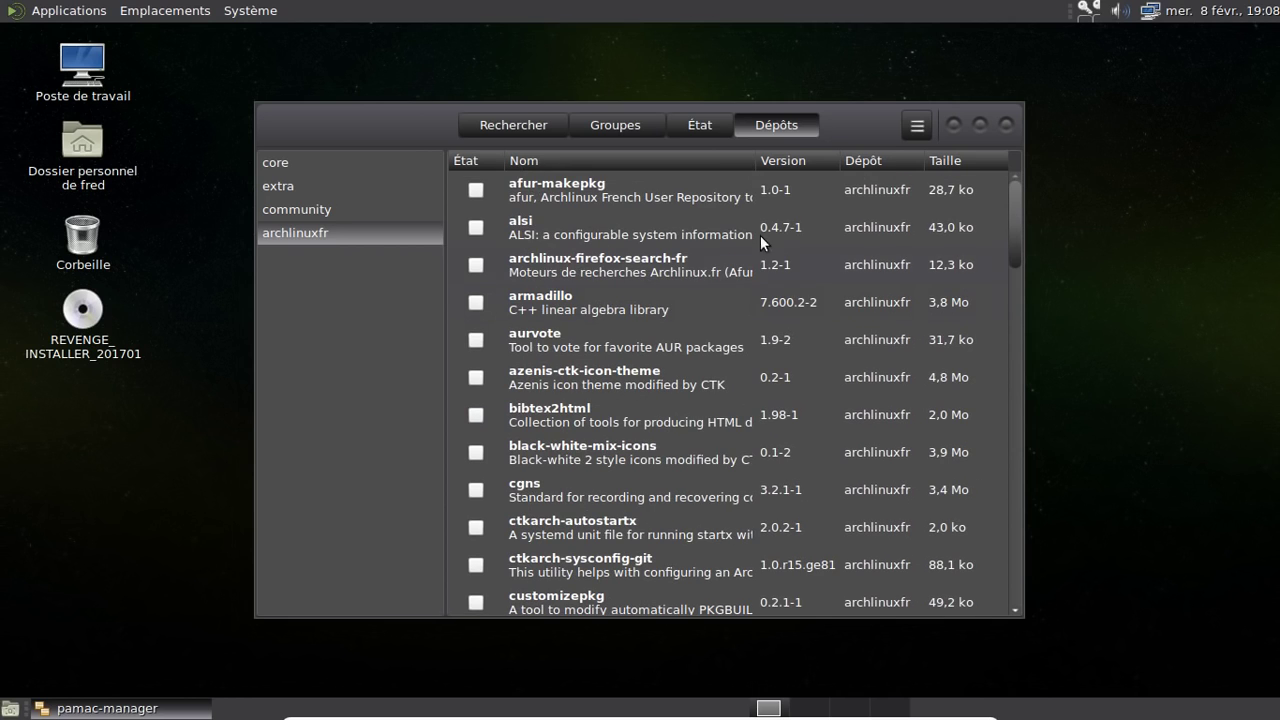
- Close the package manager and launch LibreOffice Writer and Firefox
left_click(1008, 125)
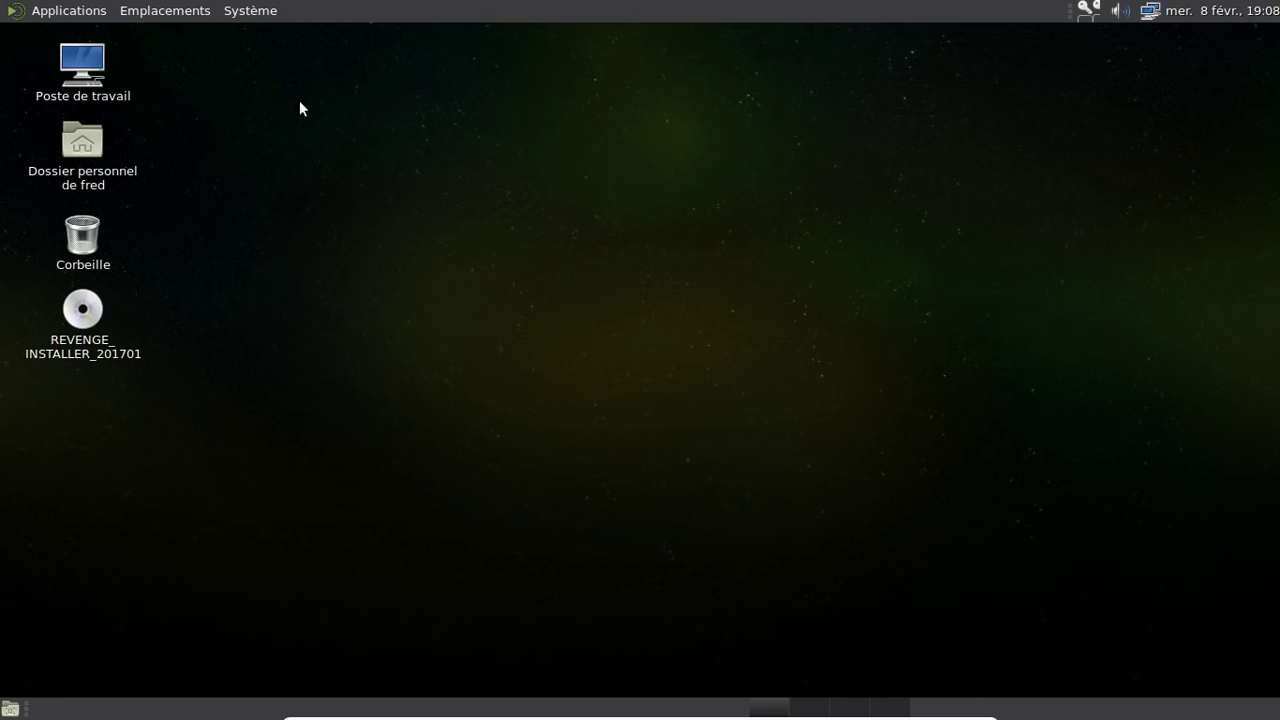
left_click(103, 14)
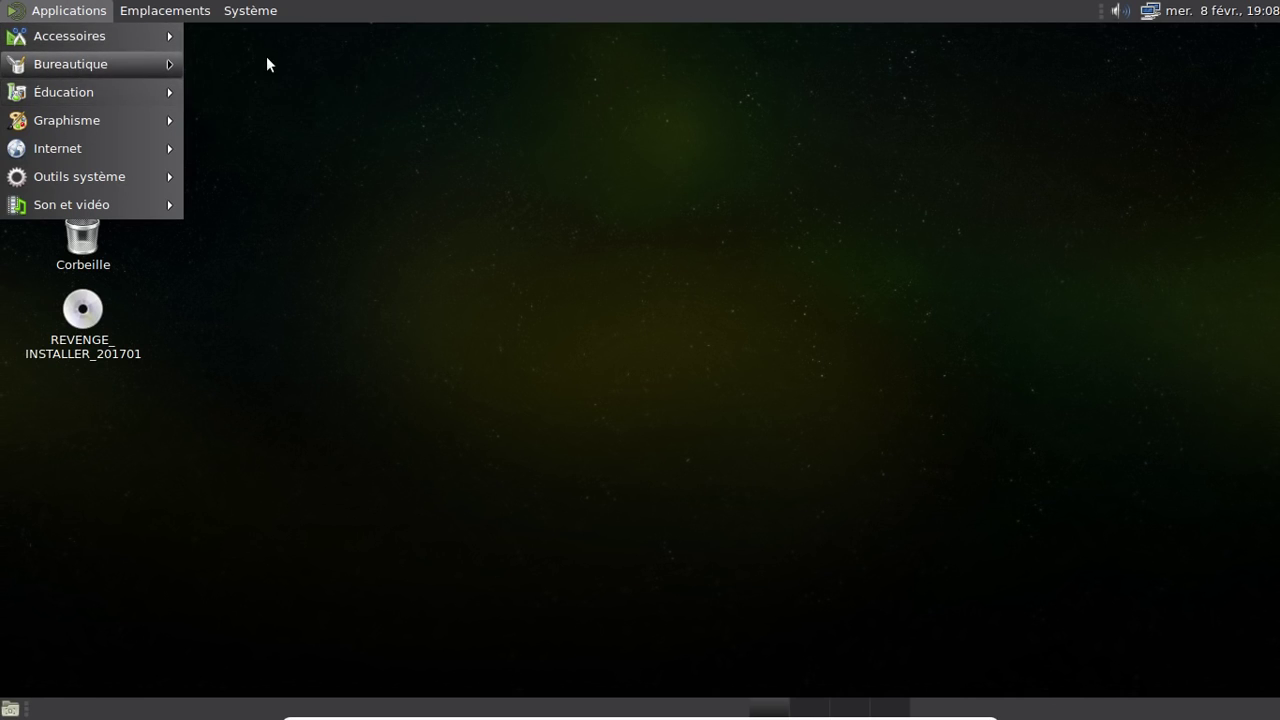
mouse_move(266, 58)
left_click(342, 256)
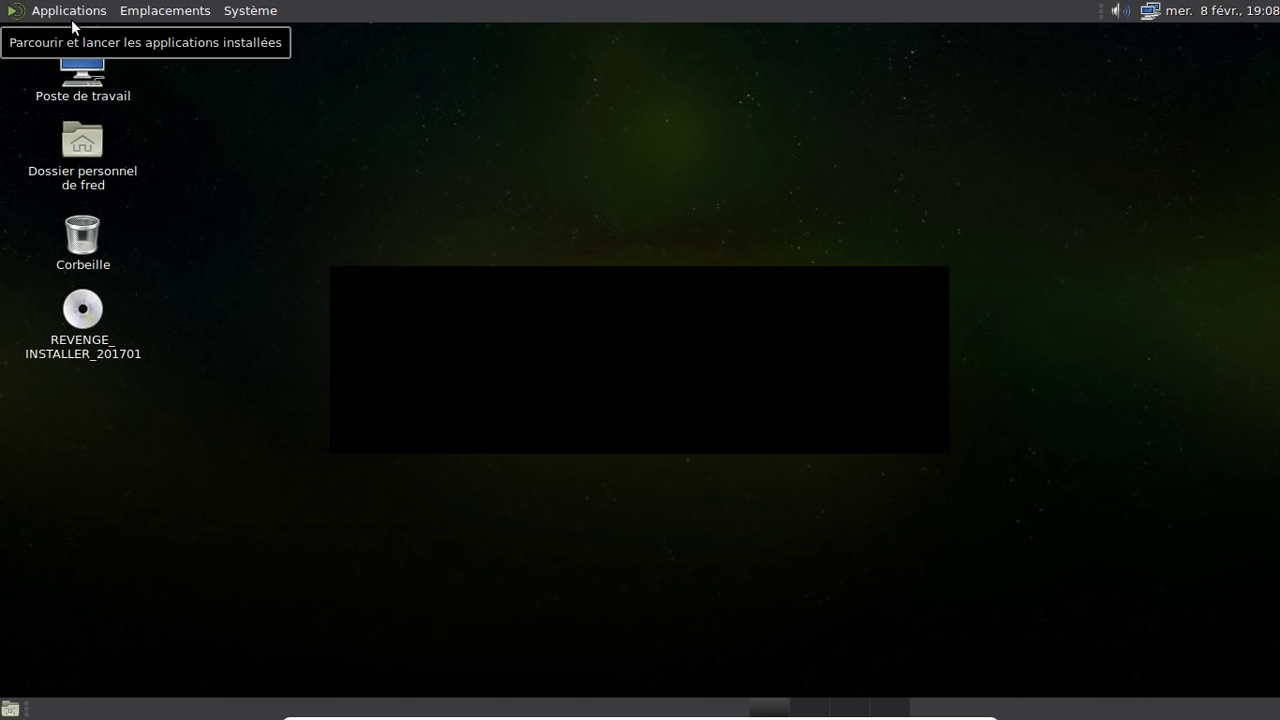
left_click(71, 19)
mouse_move(100, 145)
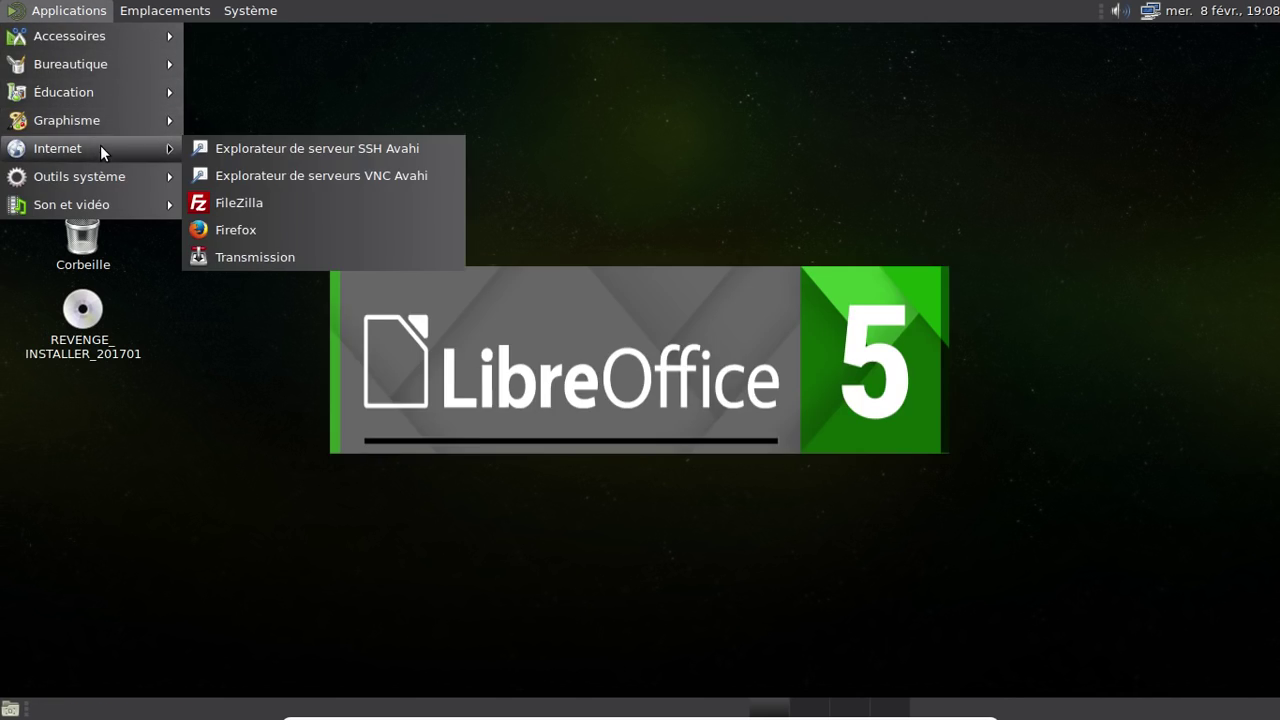
left_click(265, 227)
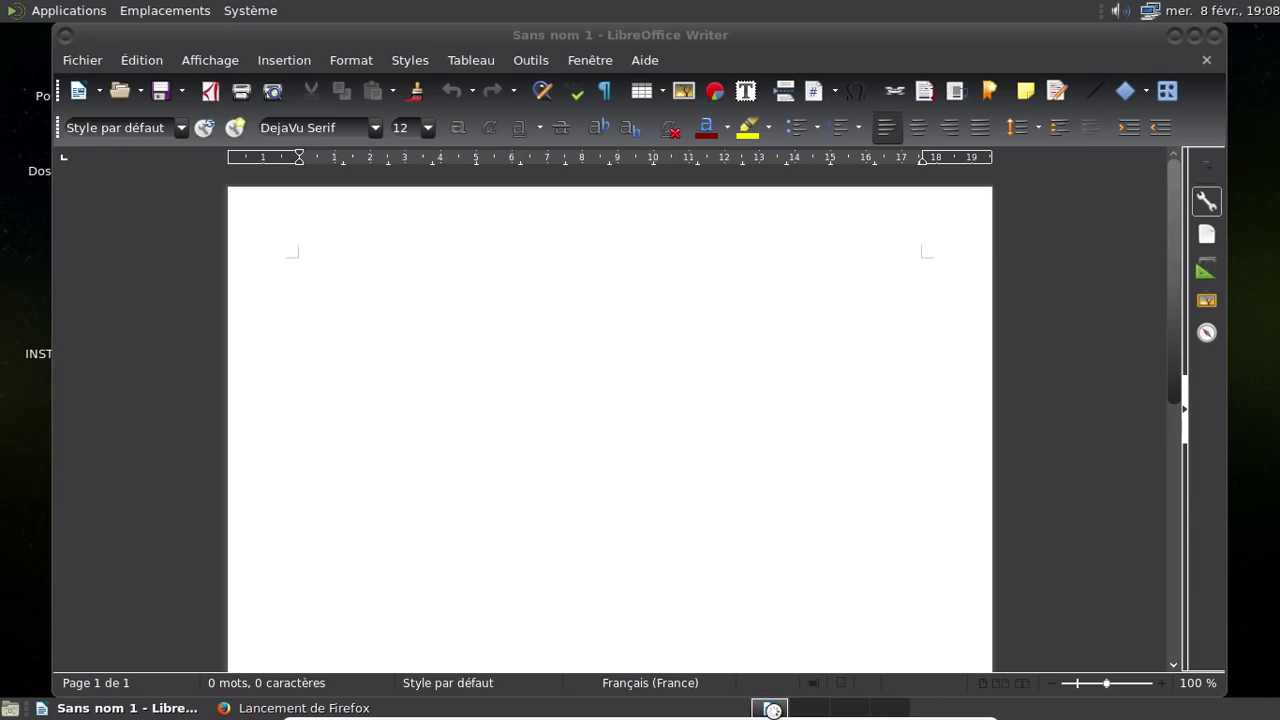
- Unlock the workspace switcher, move it to the right end of the lower panel, and lock it there
right_click(769, 708)
left_click(820, 683)
right_click(757, 704)
left_click(790, 656)
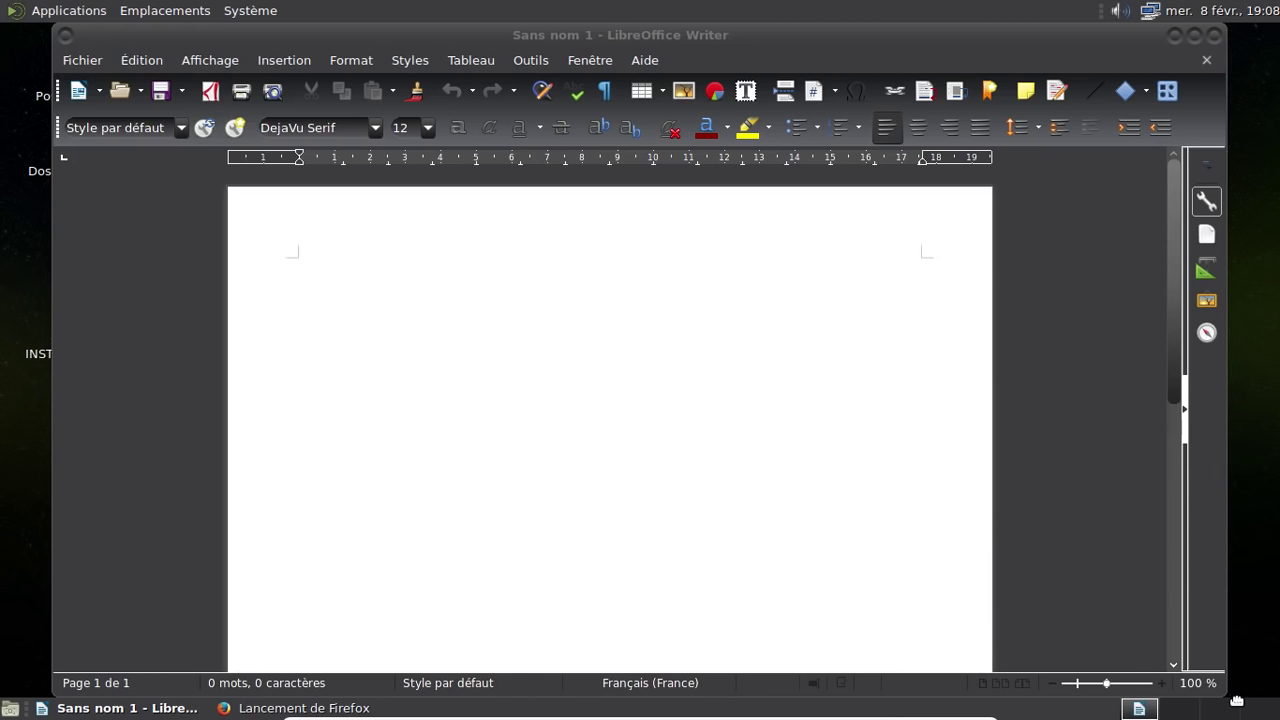
right_click(1140, 706)
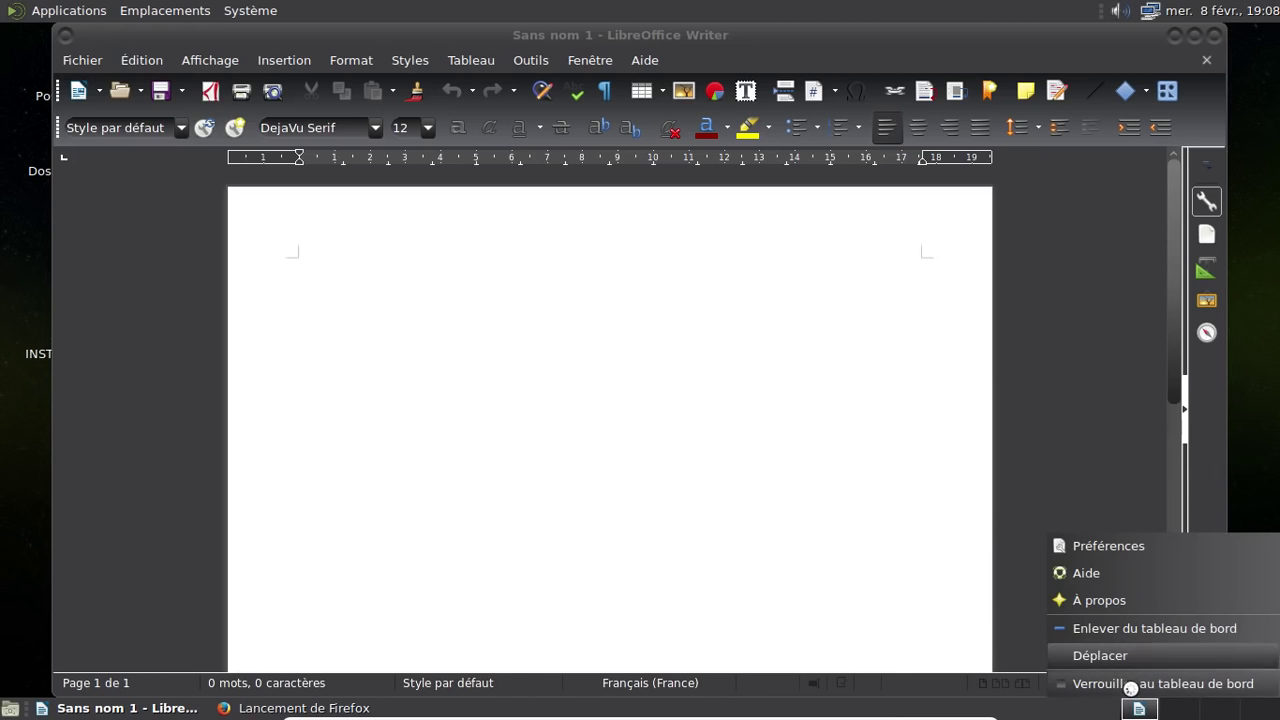
left_click(1134, 681)
- Close LibreOffice Writer, restore the Firefox window from its maximized size, and close the Mozilla first-run tab
left_click(780, 470)
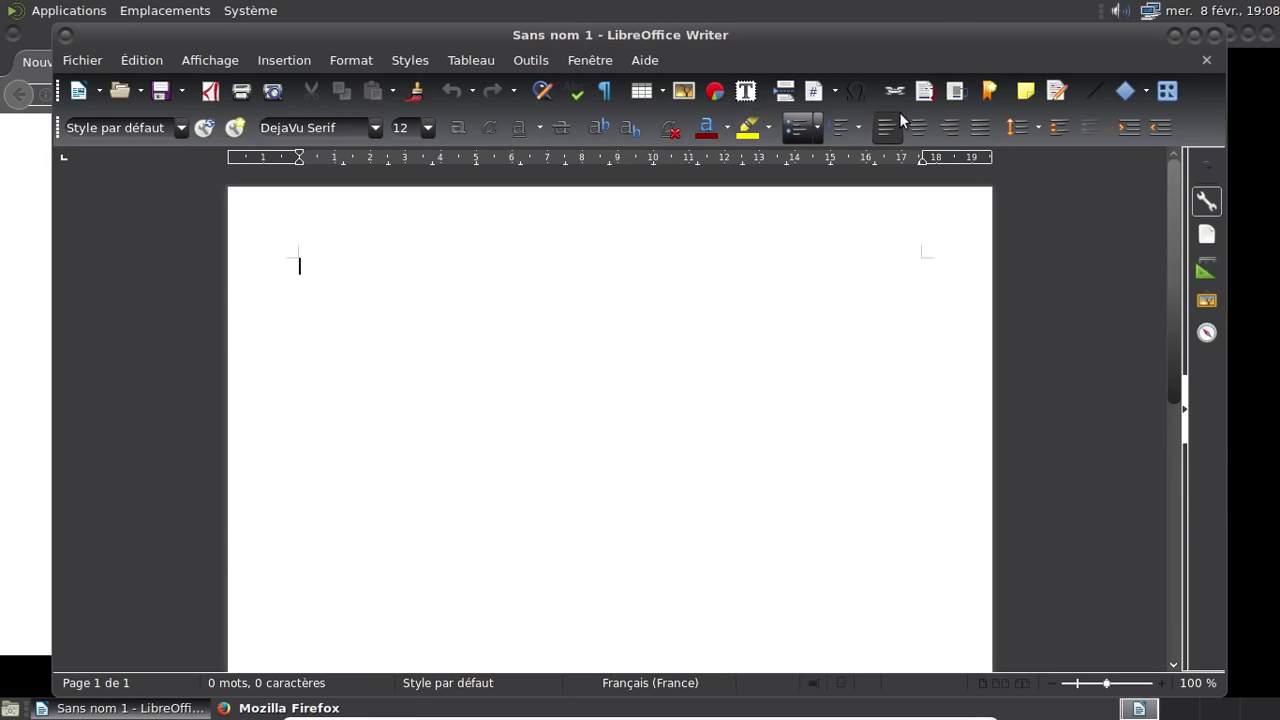
left_click(1213, 36)
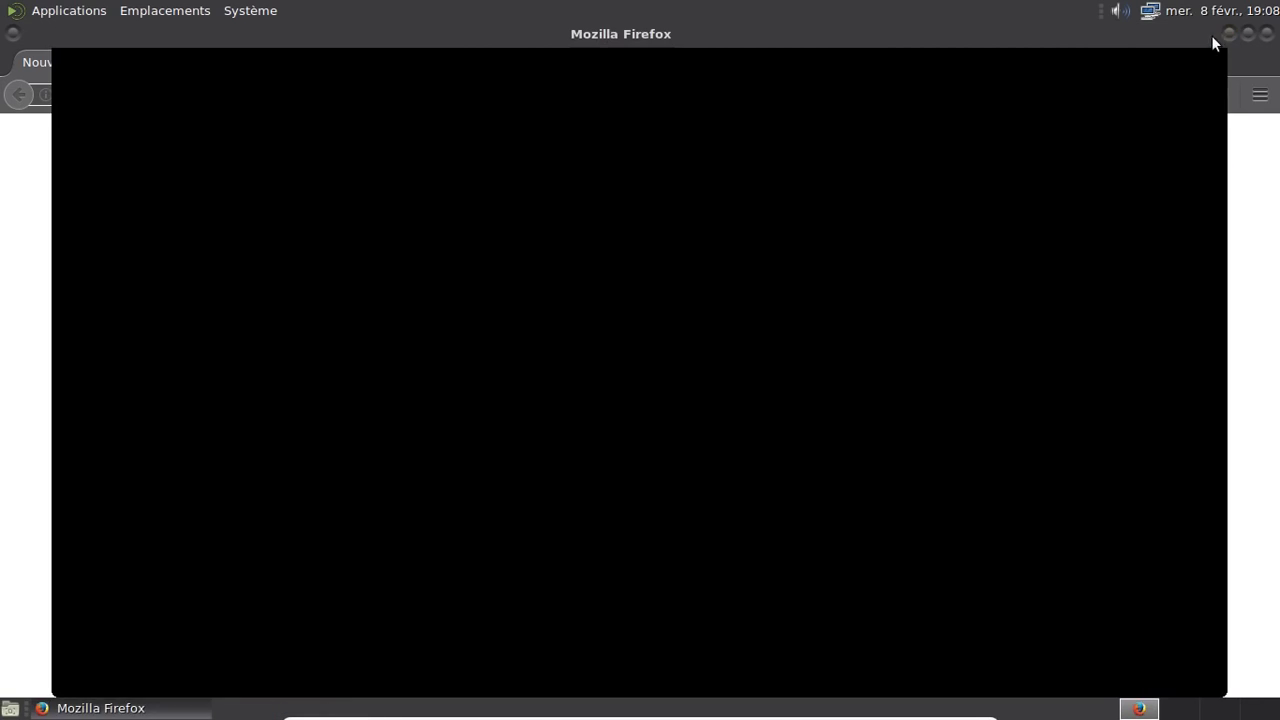
double_click(845, 36)
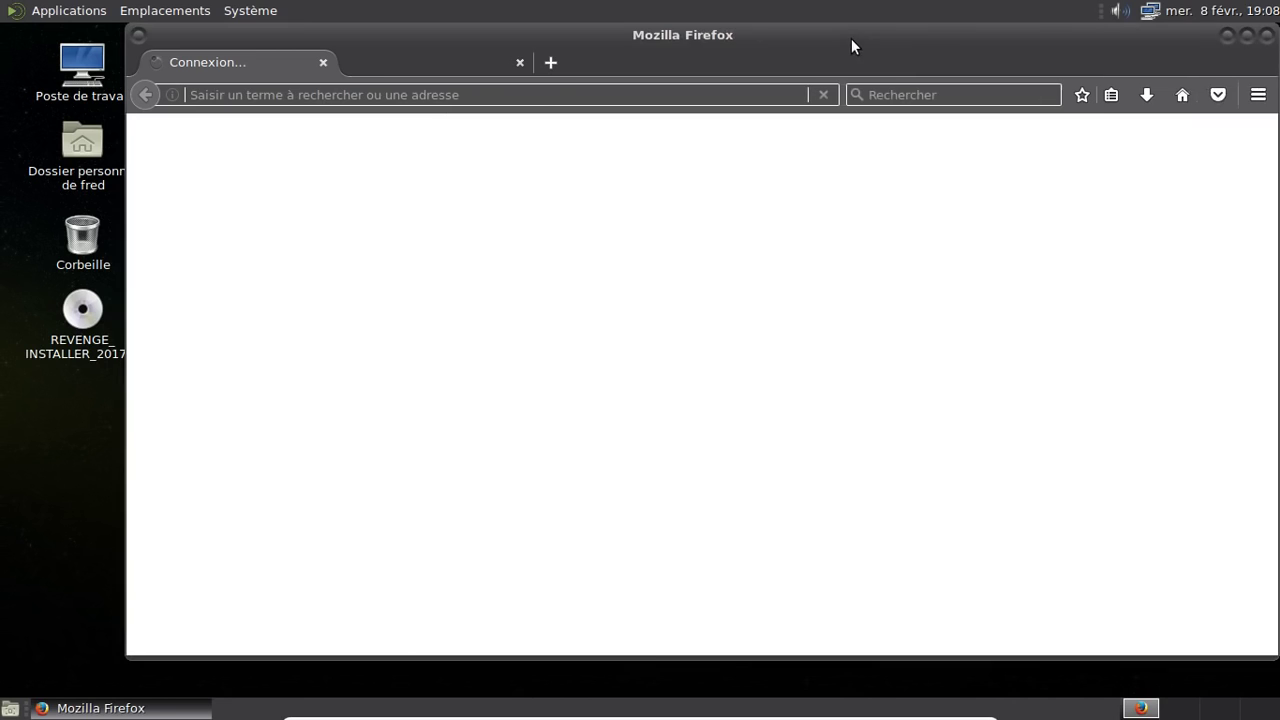
left_click(427, 95)
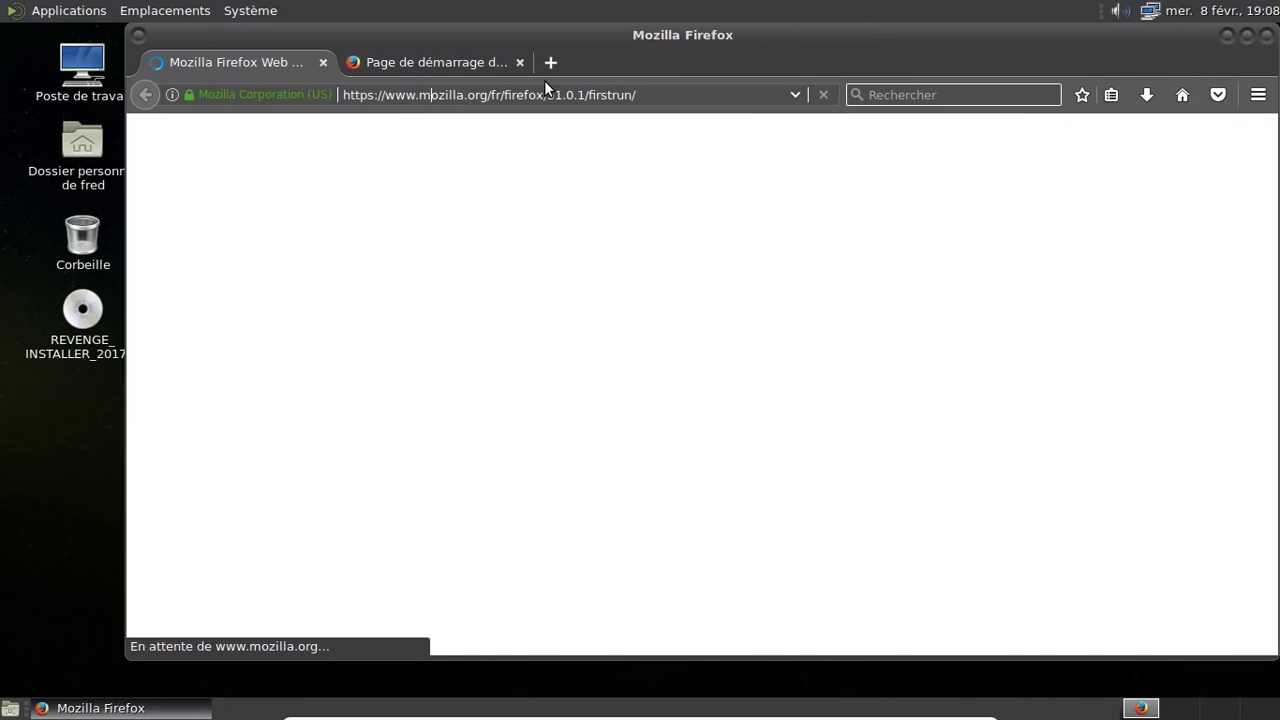
left_click(323, 62)
- Open the website altermusique.org in Firefox
left_click(412, 94)
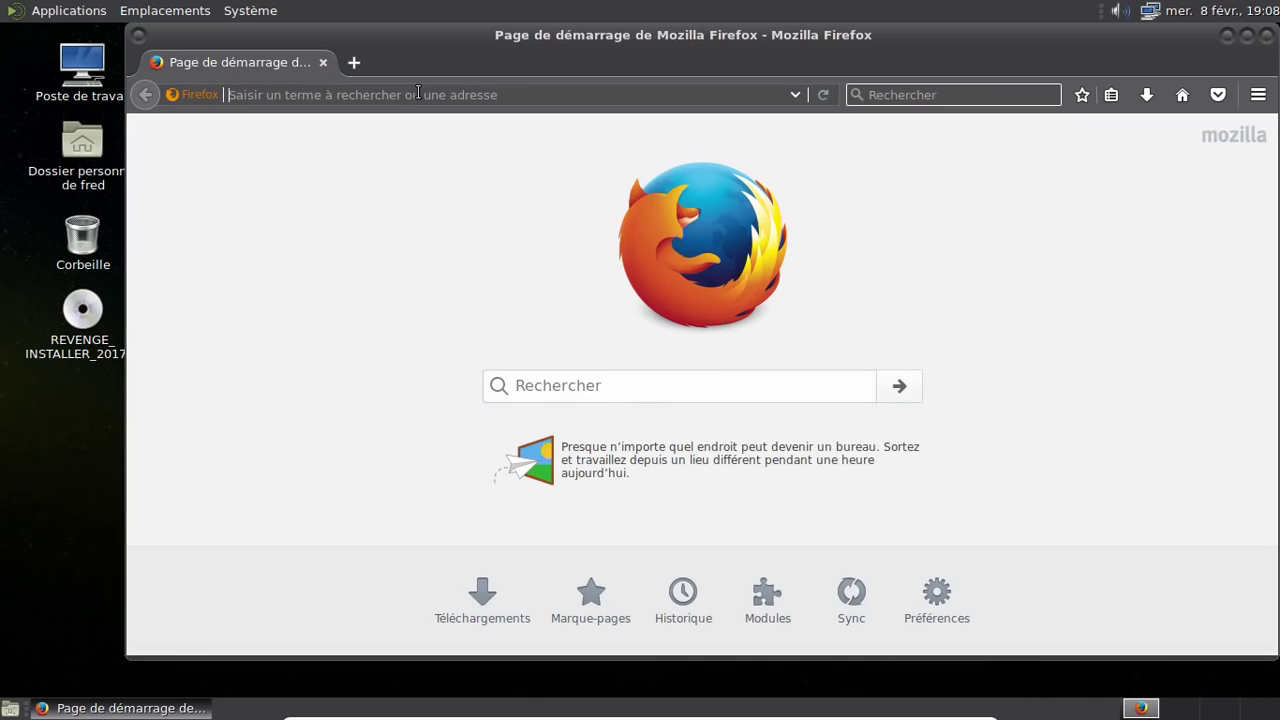
type("altermi")
key("BackSpace")
type("usique")
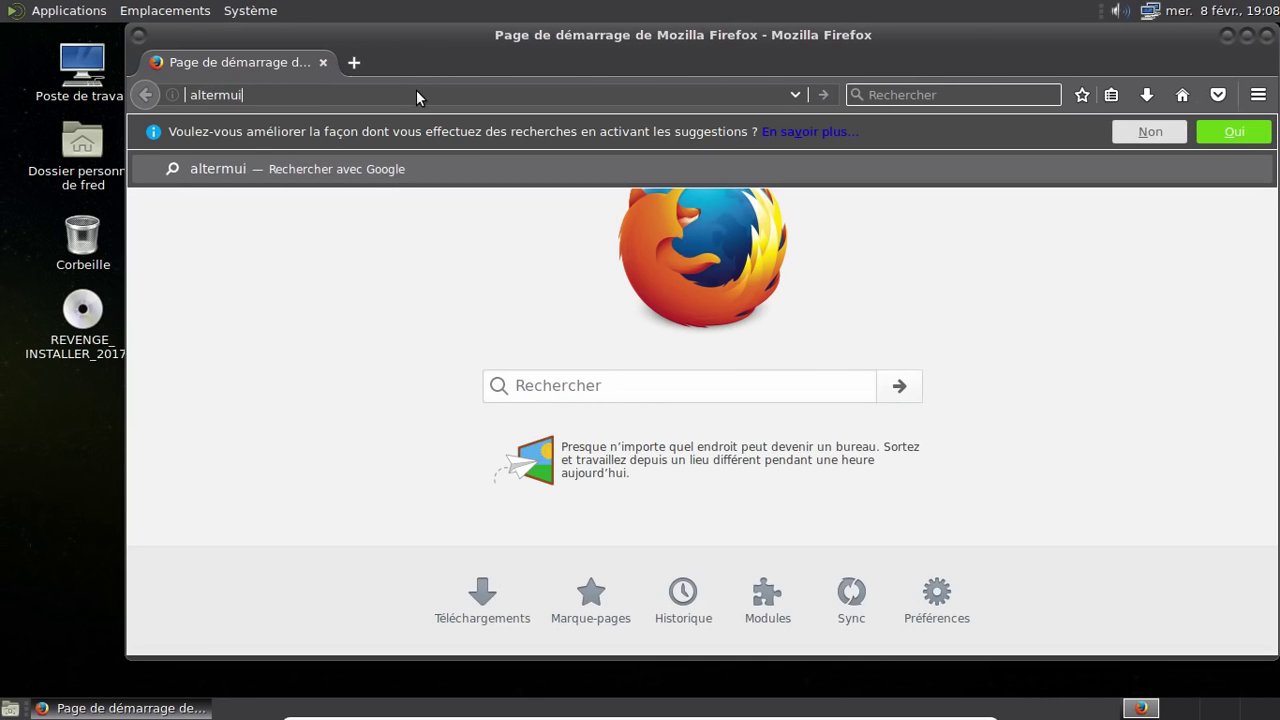
type(".org")
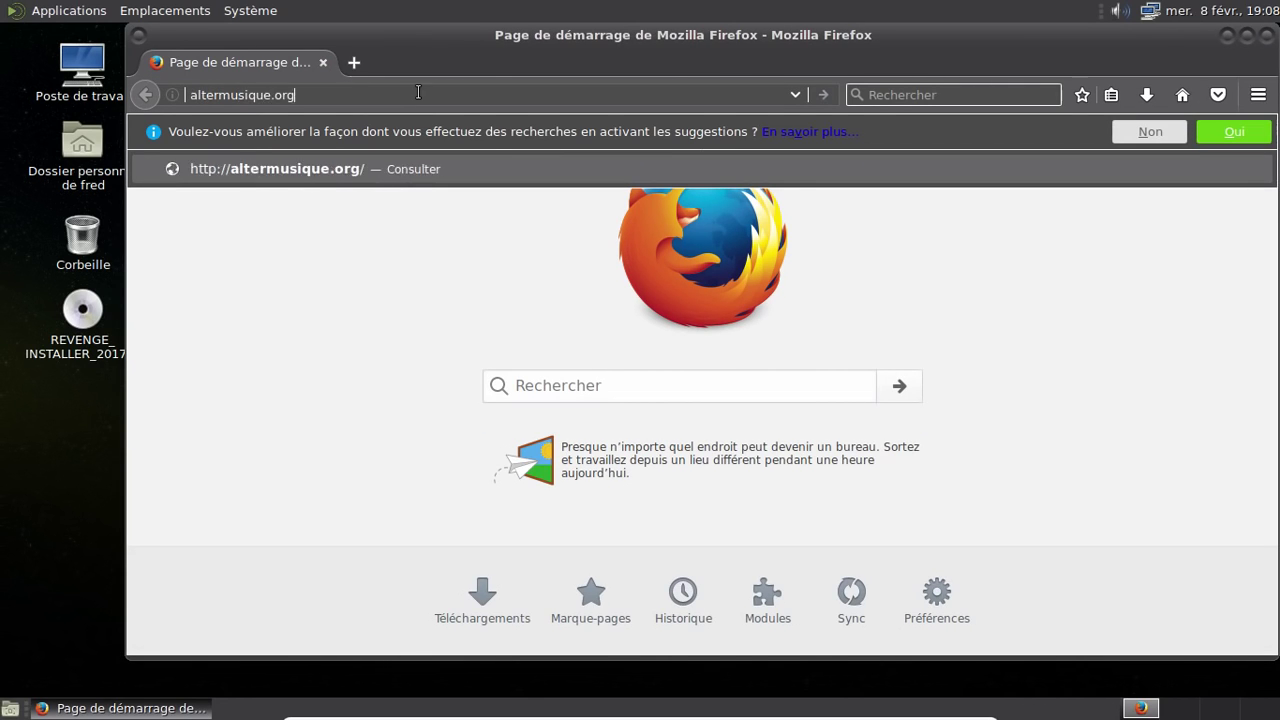
key("Return")
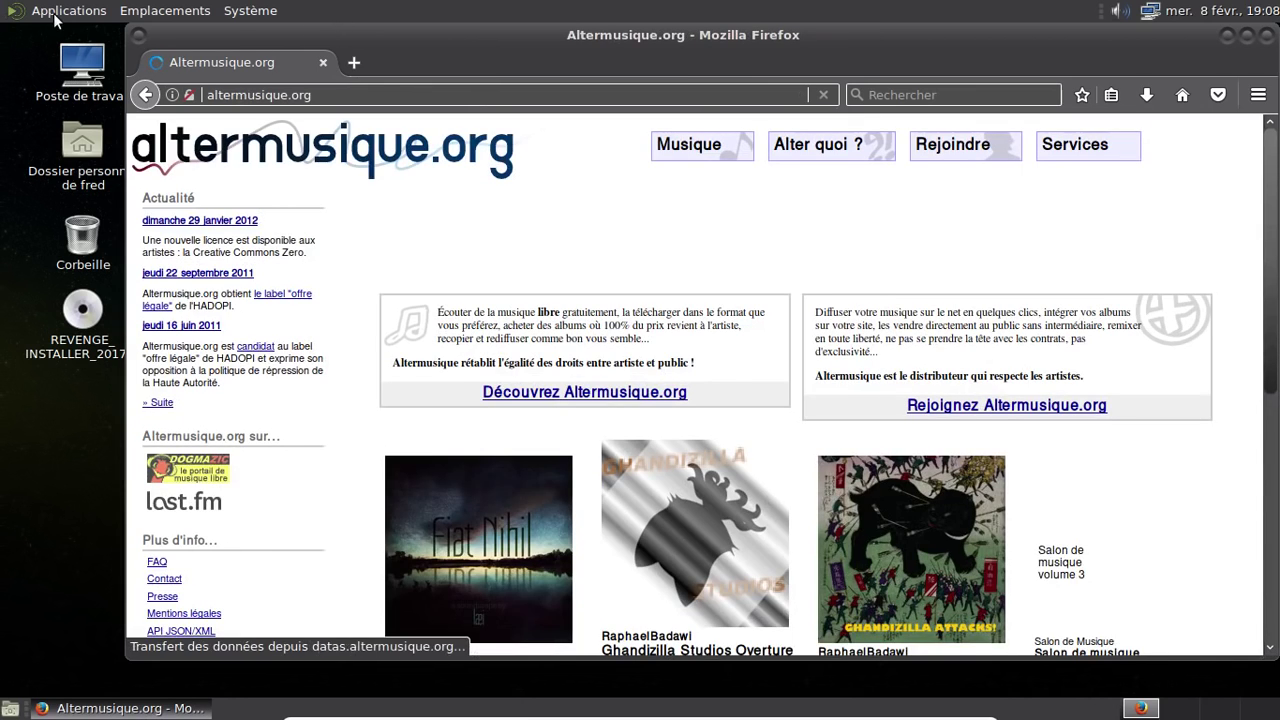
- Open the pamac package manager, search for quodlibet, and mark the quodlibet package for installation
left_click(68, 10)
mouse_move(129, 184)
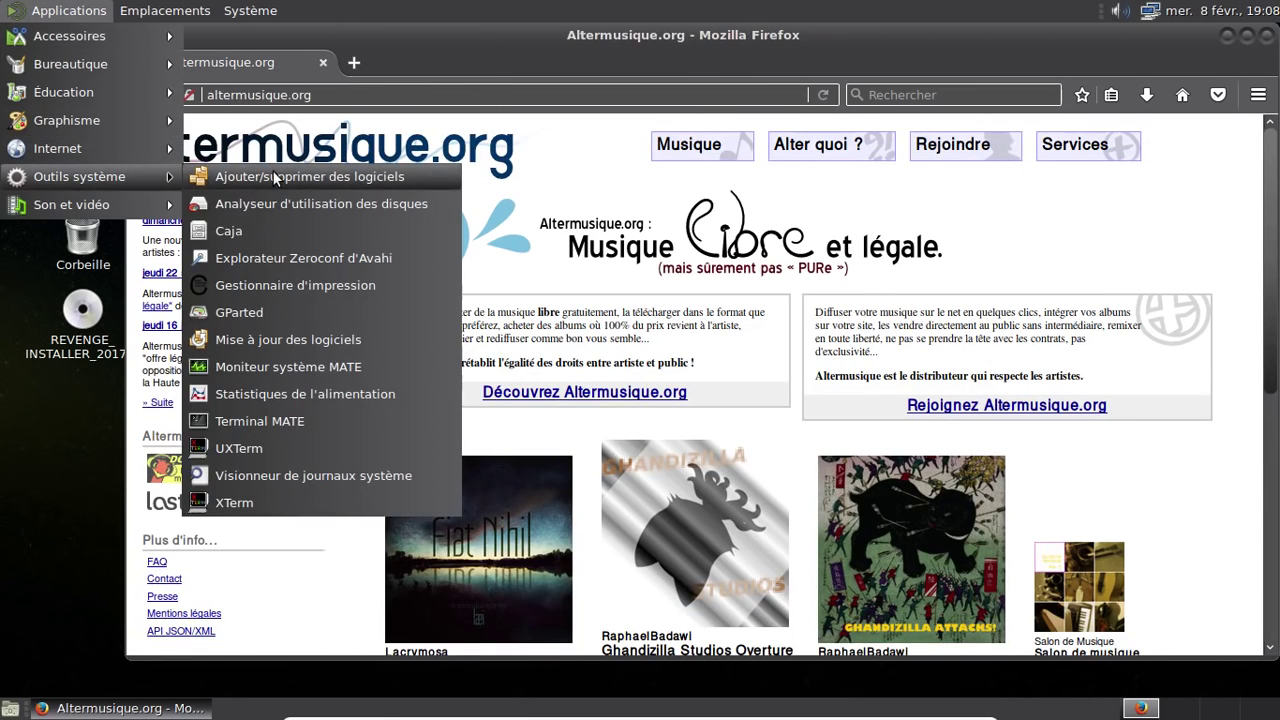
left_click(240, 177)
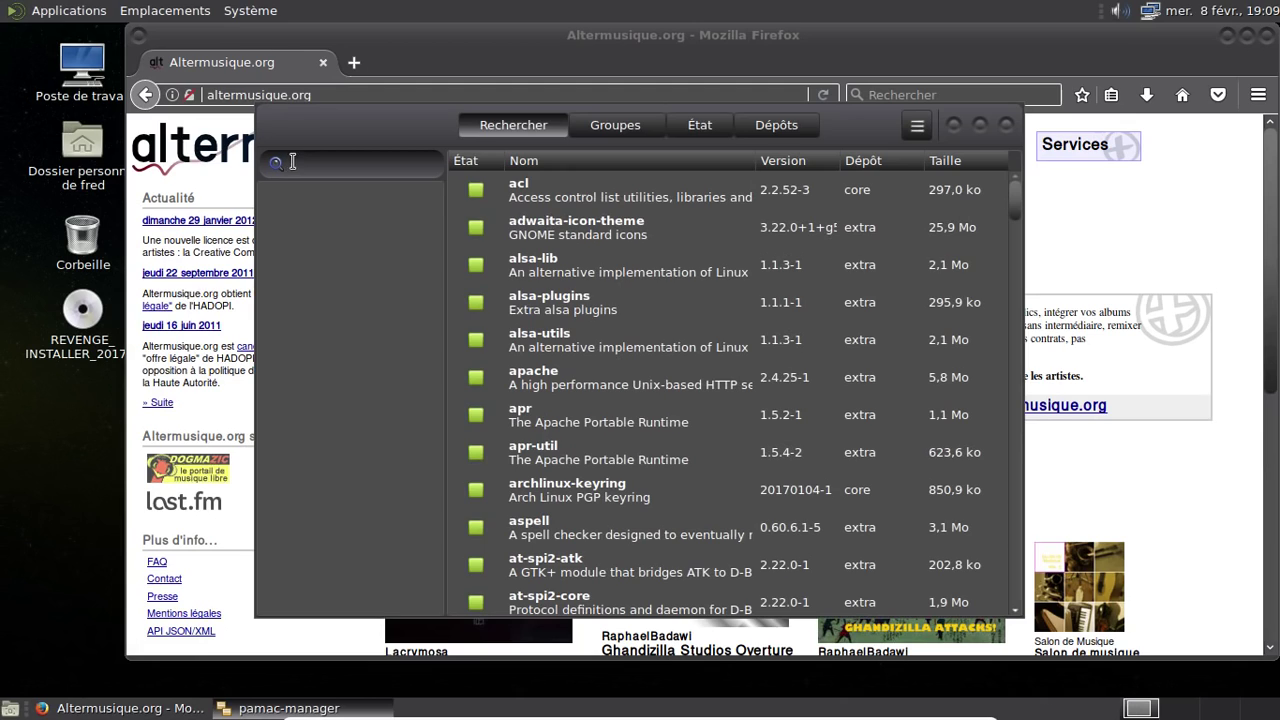
type("quodlibet")
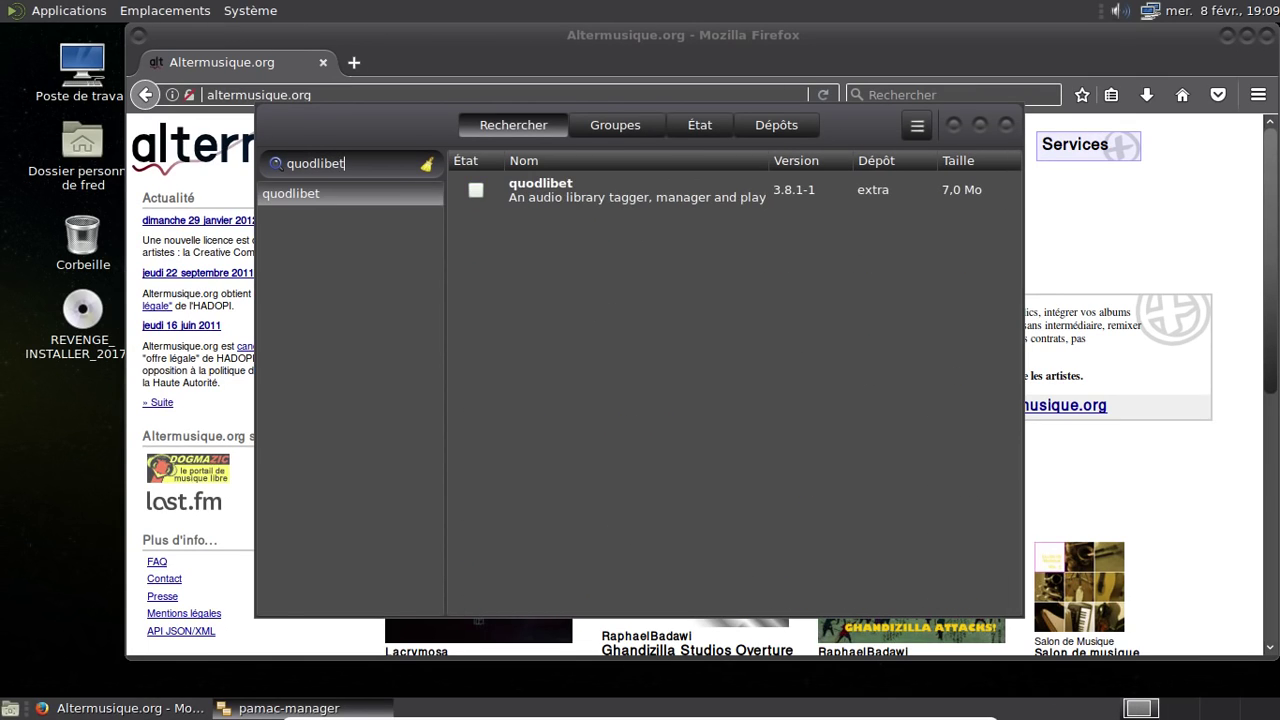
left_click(476, 190)
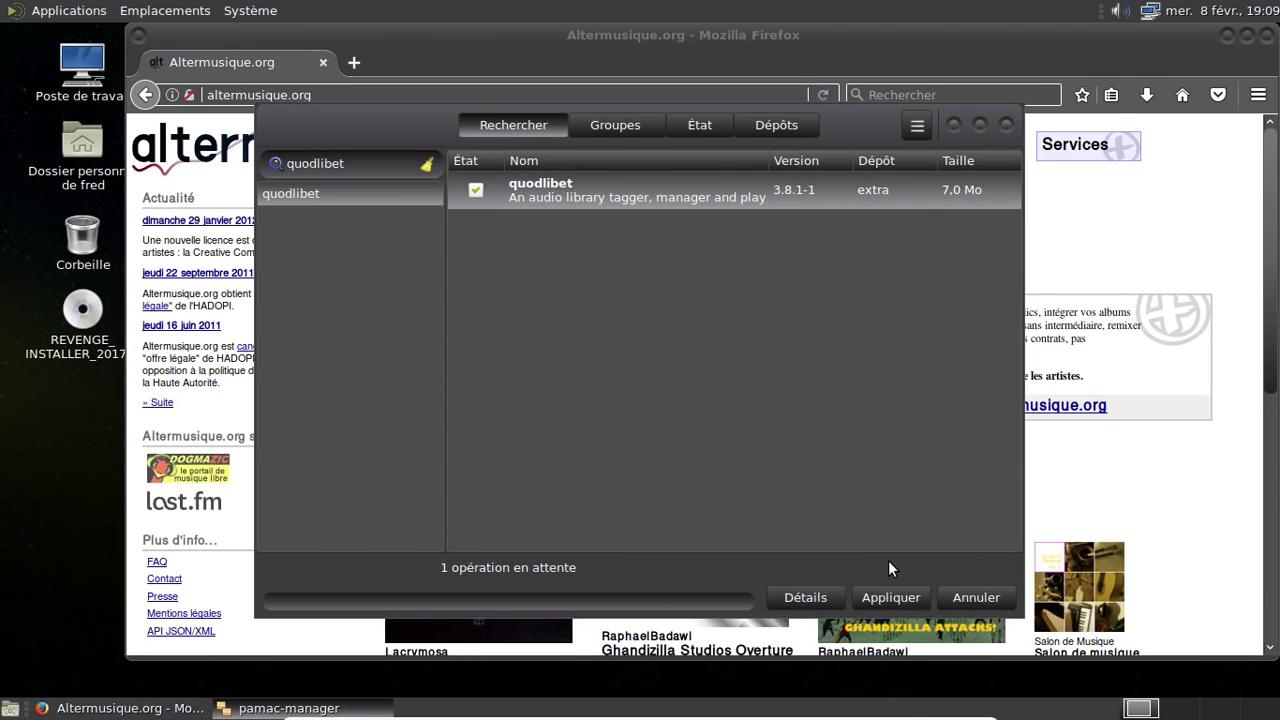
- Apply the pending quodlibet installation and authenticate with the account password
left_click(893, 598)
left_click(855, 208)
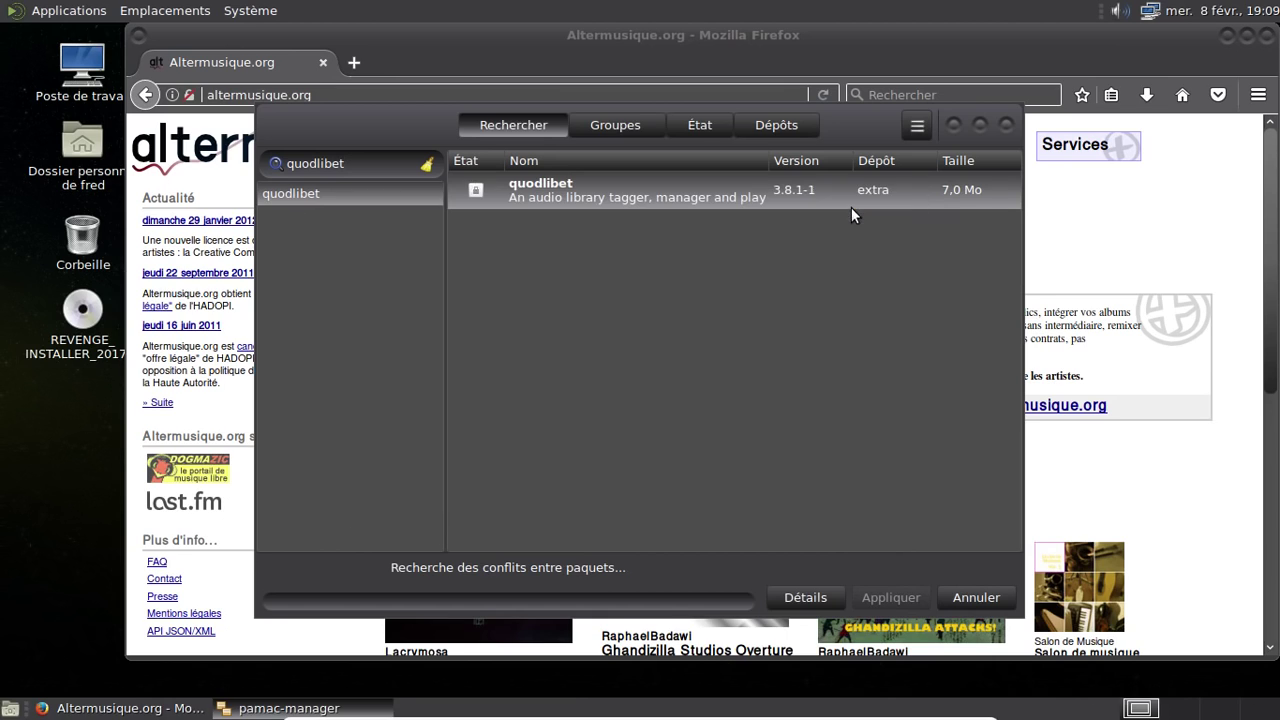
type("••••••••••")
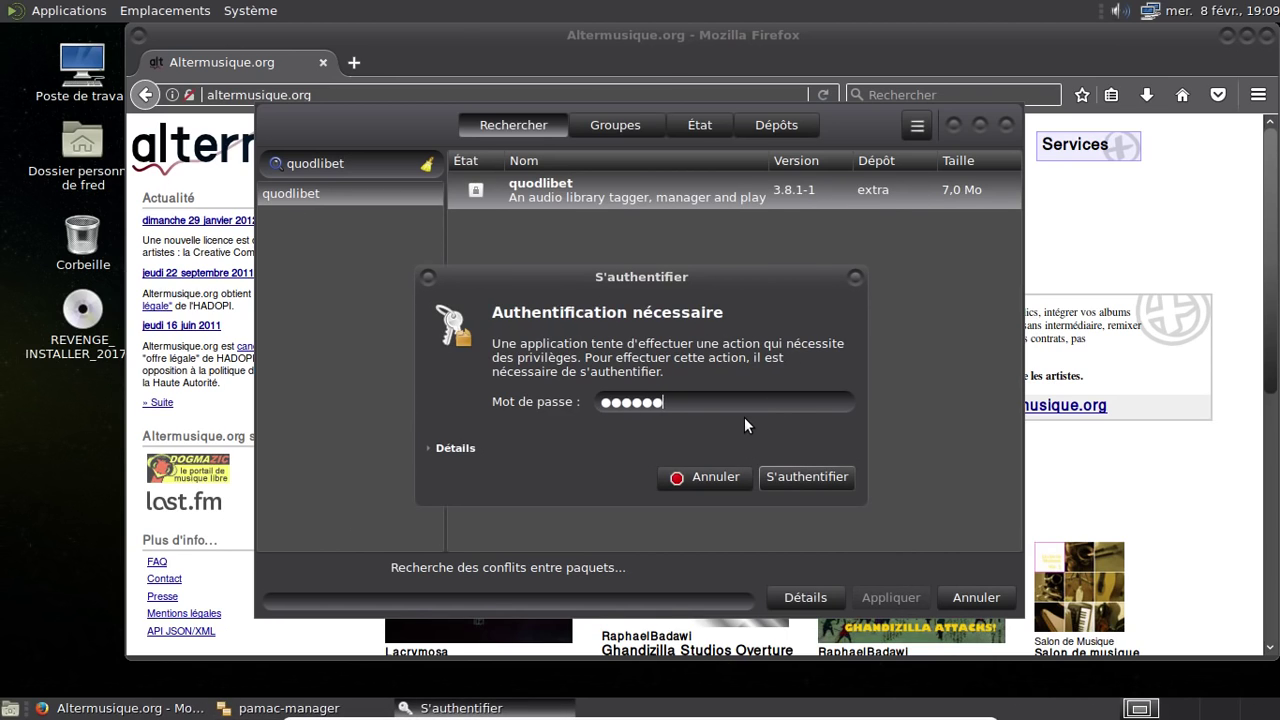
key("Return")
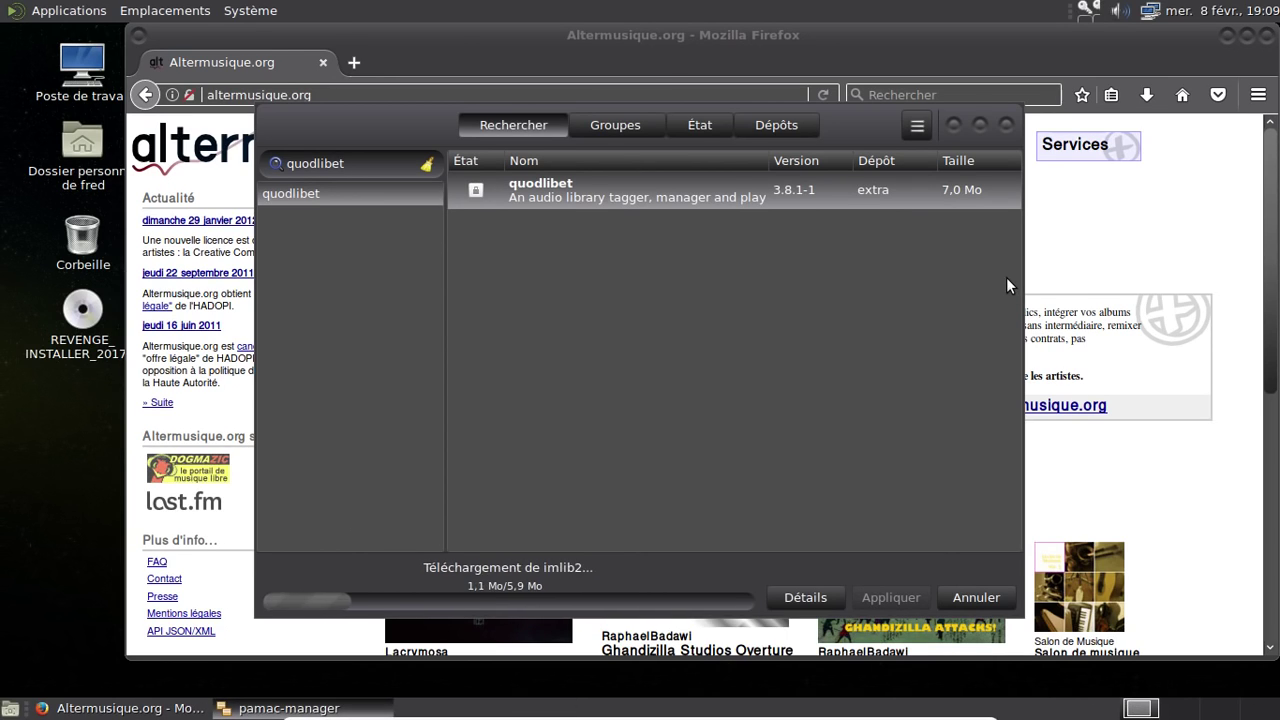
- Return to Firefox and open the full artist list of altermusique.org through "Plus de musique..."
left_click(1105, 269)
scroll(1063, 288, "down", 4)
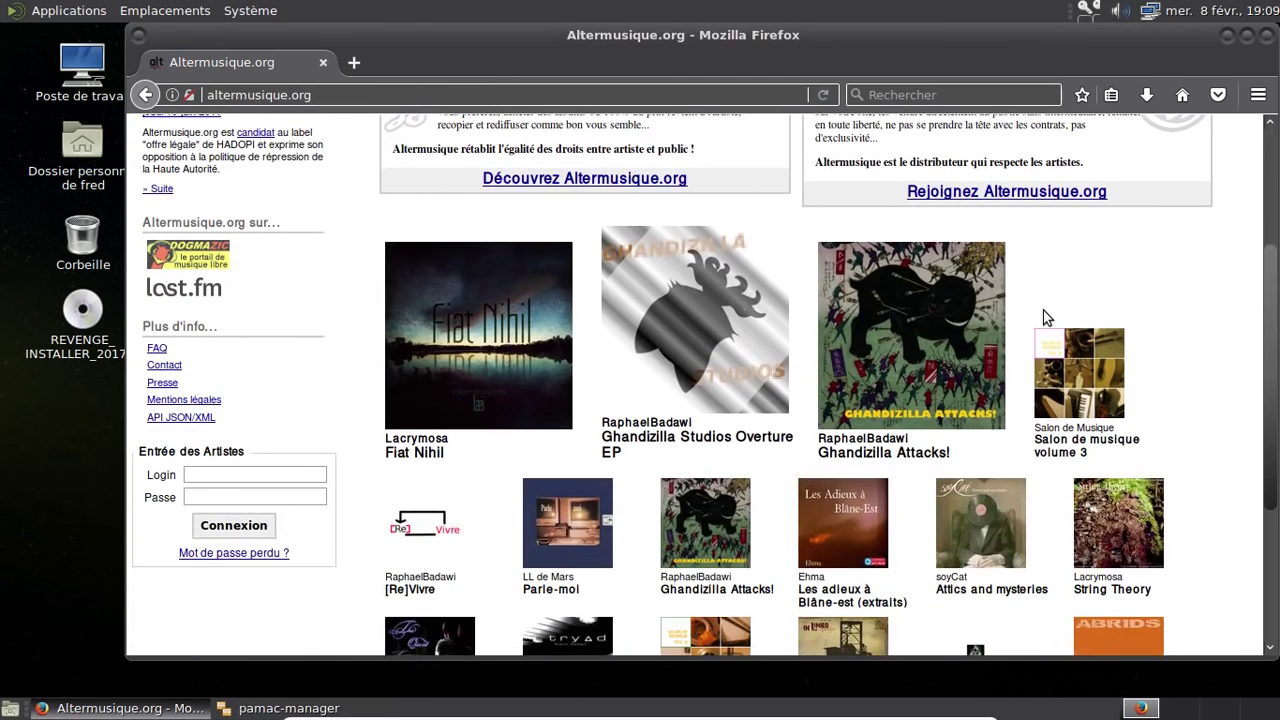
scroll(1030, 345, "down", 5)
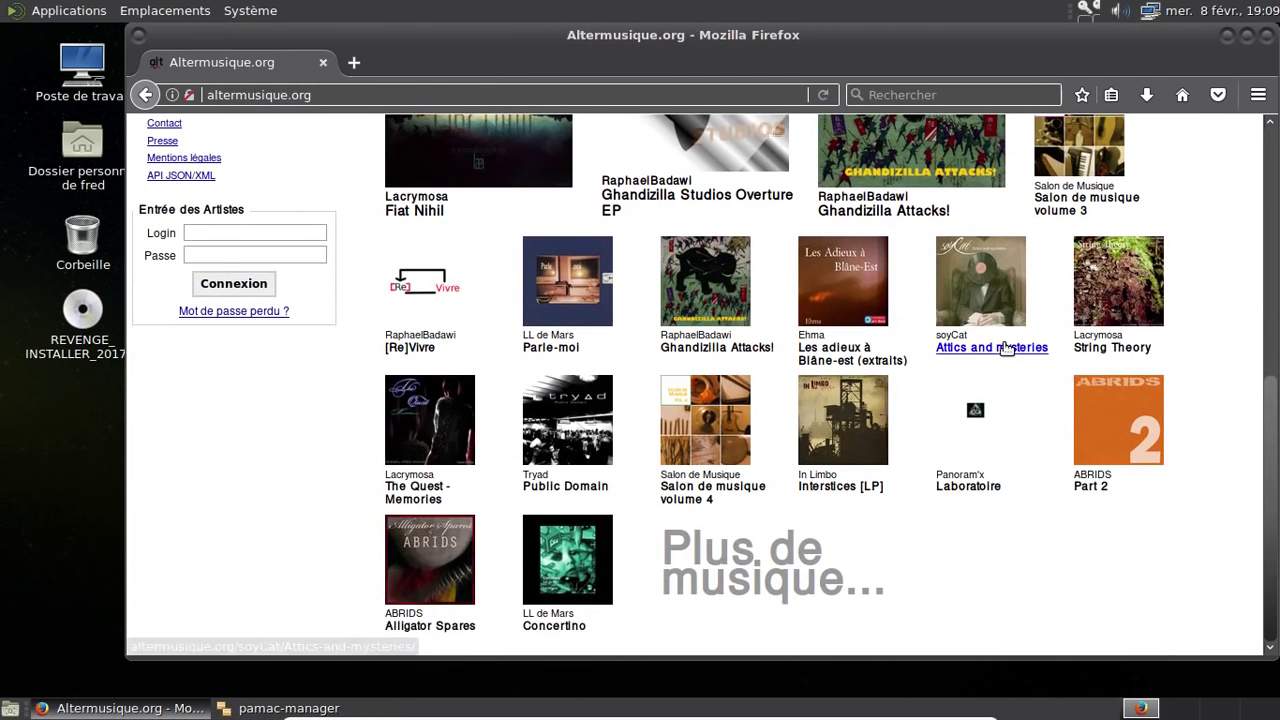
left_click(805, 578)
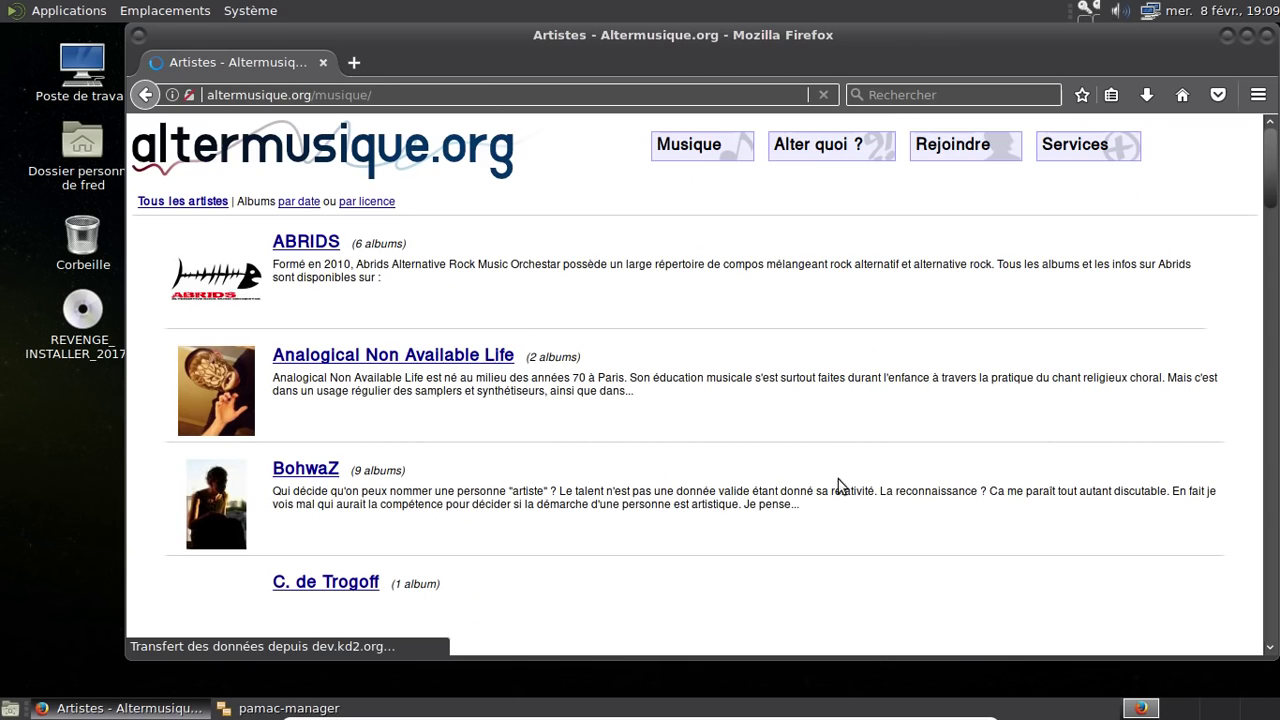
- Dismiss the reading mode tip and open the soyCat artist page from the artist list
scroll(837, 468, "down", 5)
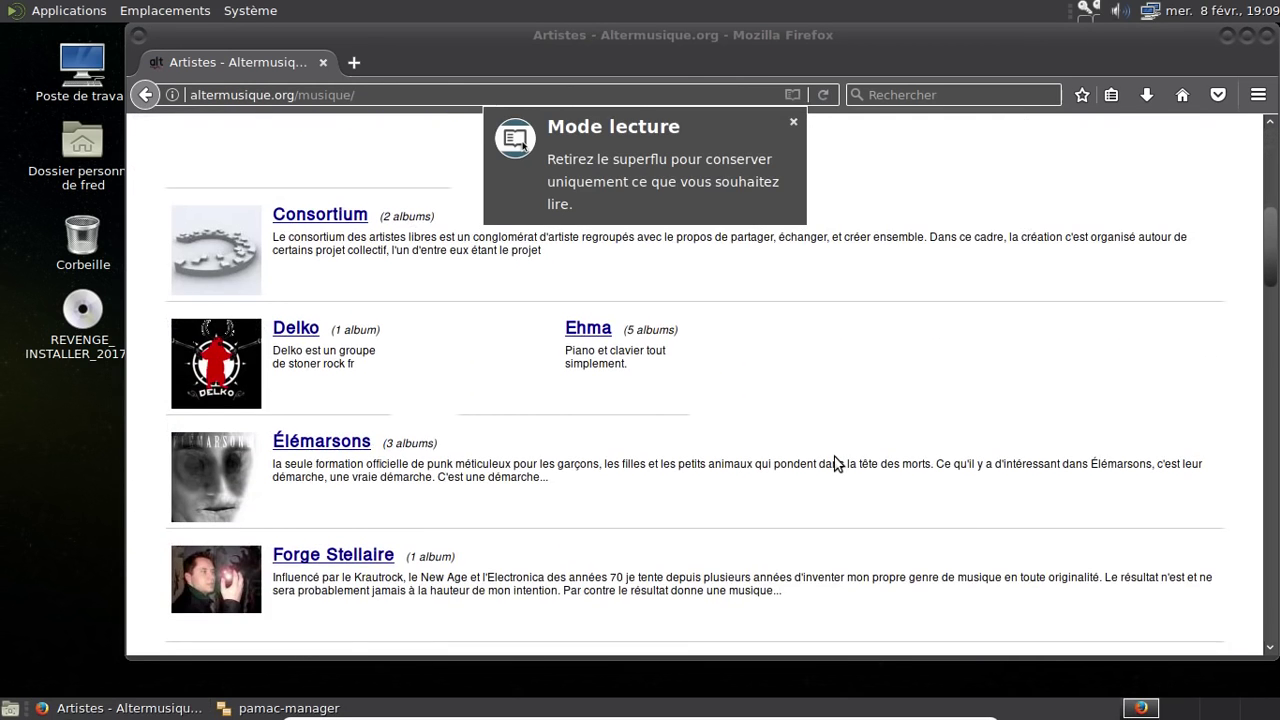
scroll(837, 464, "down", 4)
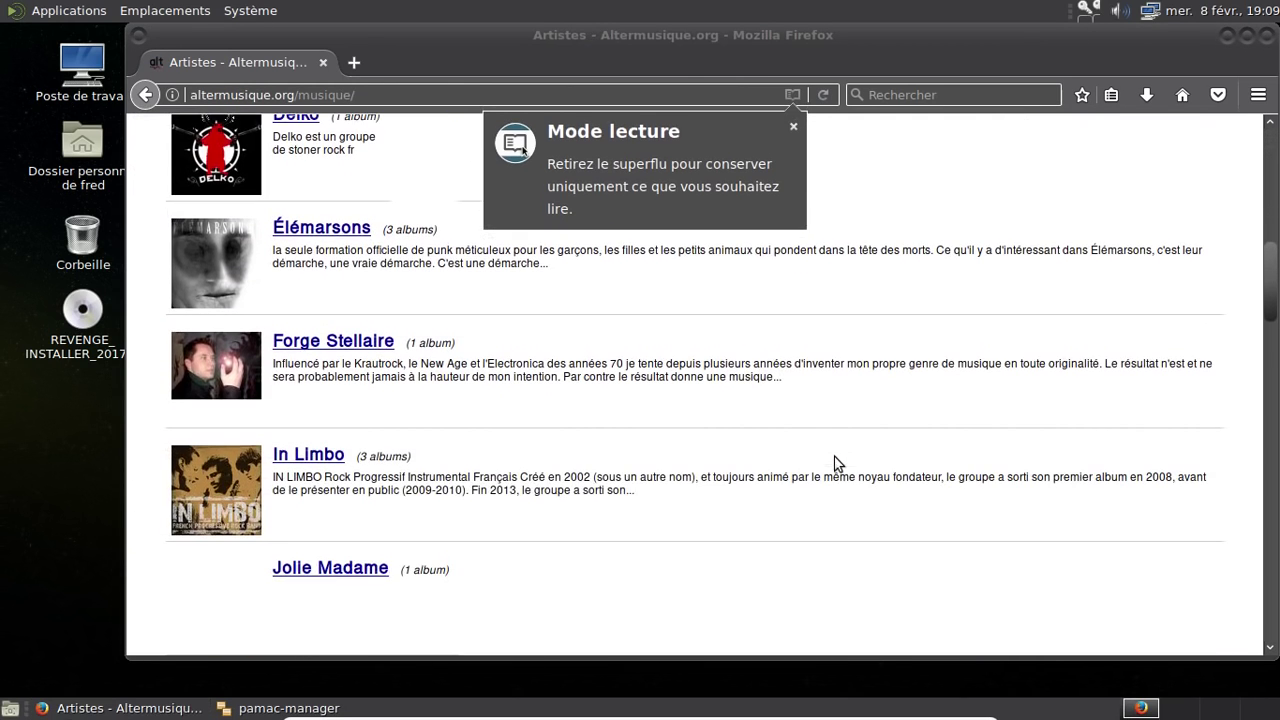
left_click(794, 130)
scroll(885, 327, "down", 7)
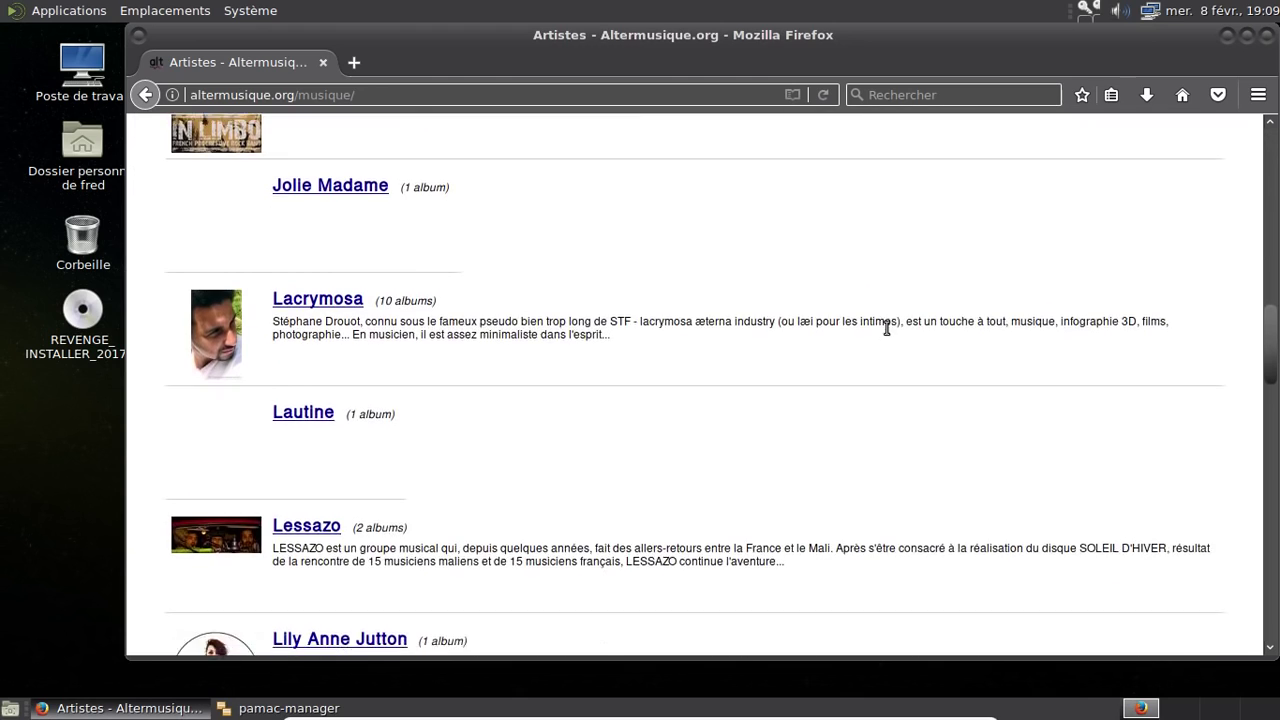
scroll(885, 330, "down", 2)
scroll(881, 337, "down", 3)
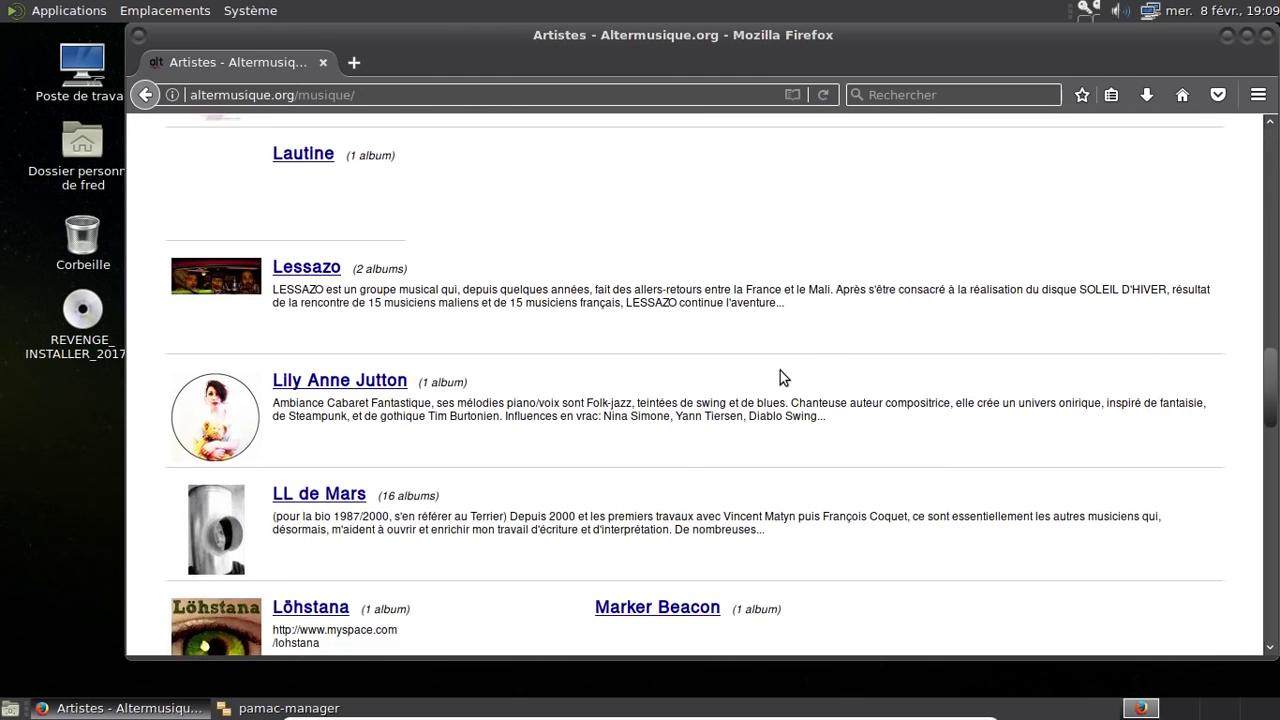
scroll(638, 393, "down", 3)
scroll(638, 393, "down", 6)
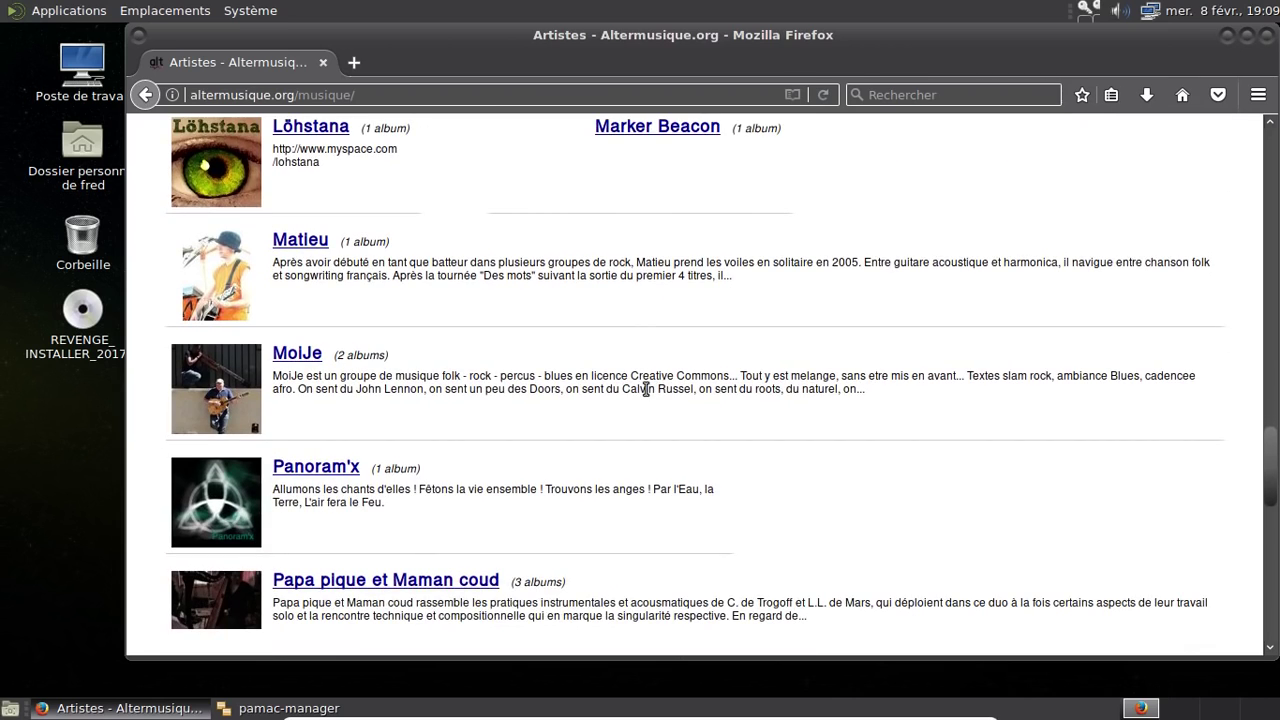
scroll(645, 390, "down", 8)
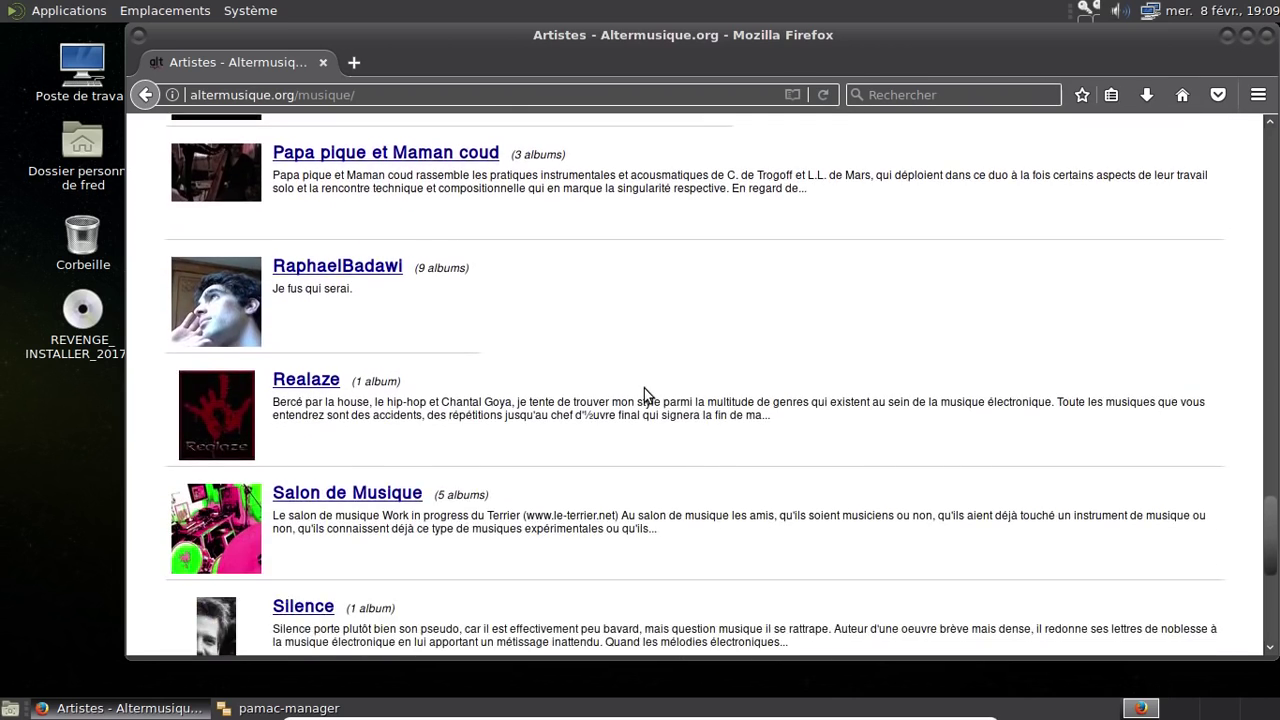
scroll(645, 394, "down", 7)
left_click(305, 460)
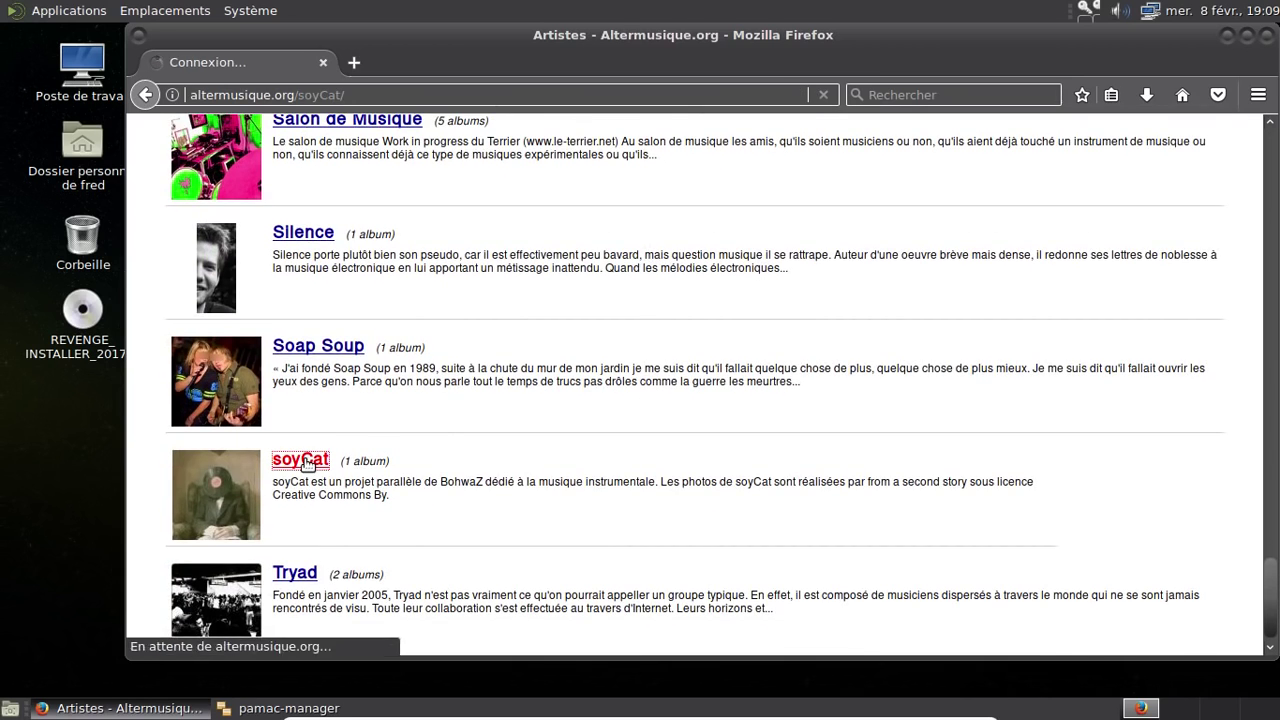